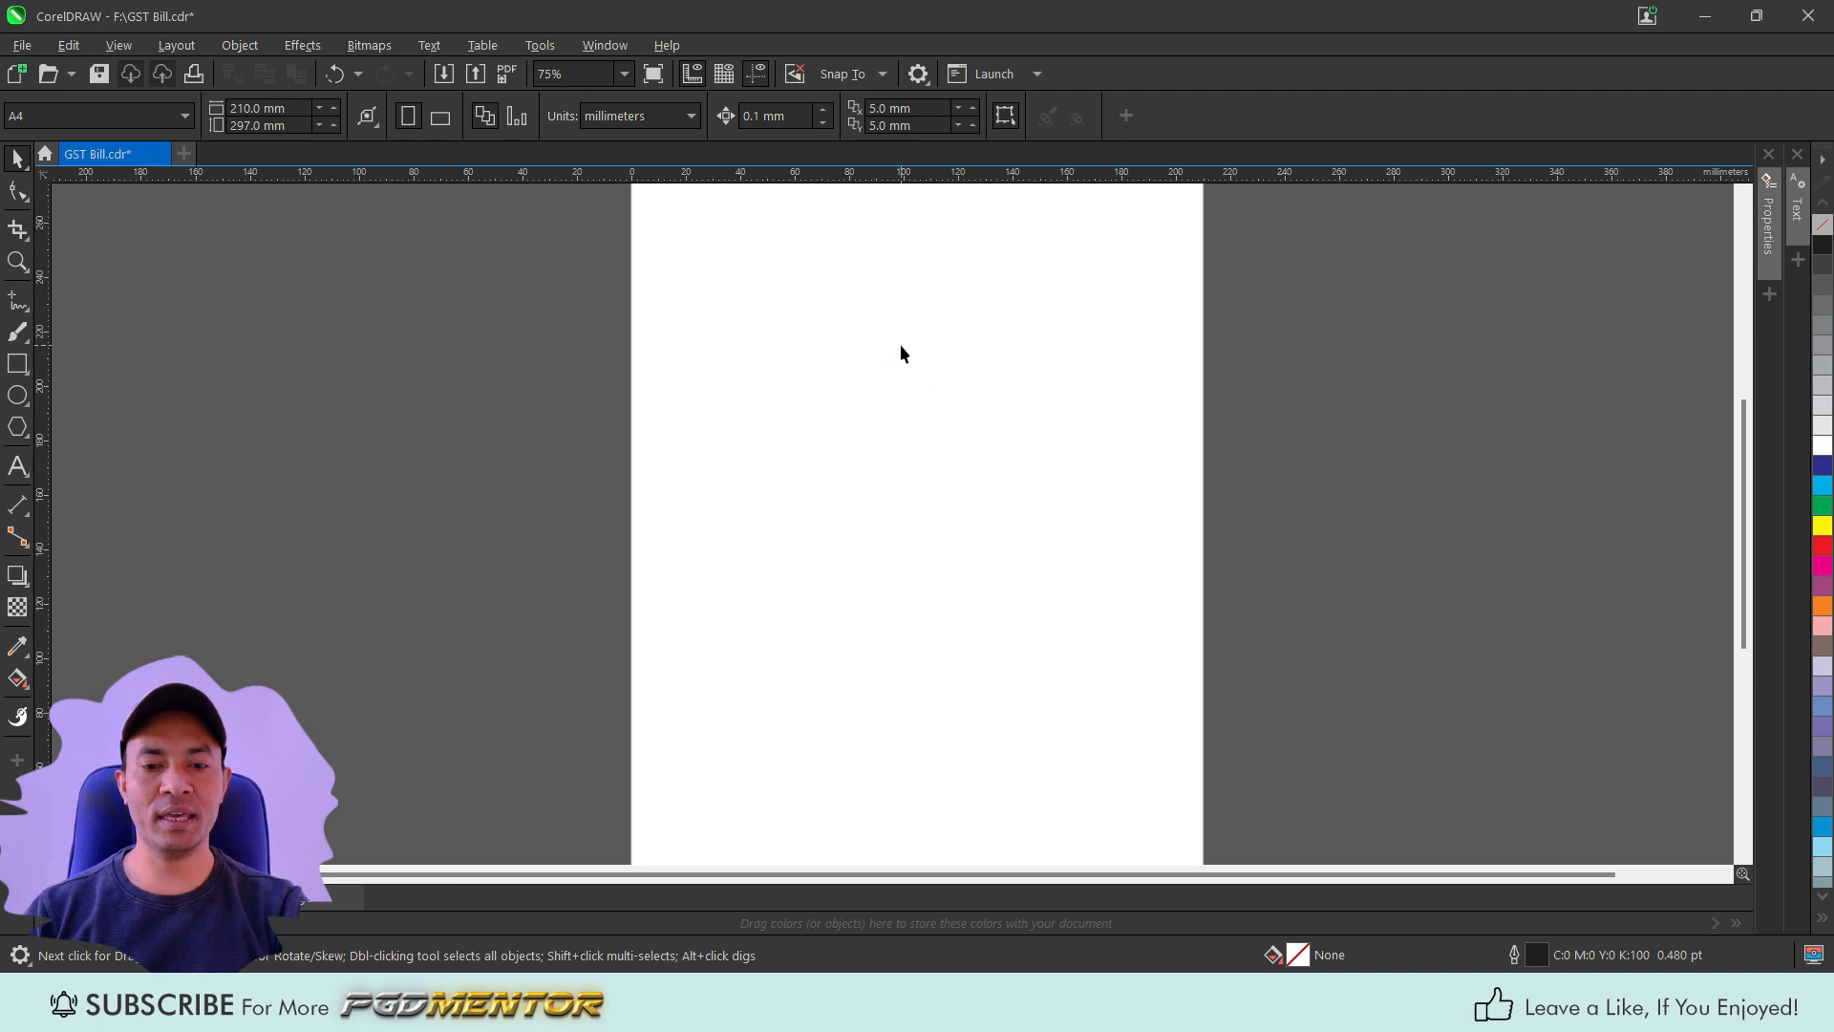
Draw a rectangle about 152 mm wide and 214 mm high on the blank page.
click(17, 364)
drag(701, 230, 1116, 814)
key(space)
Set the rectangle's size to 155 mm wide and 235 mm high.
click(288, 107)
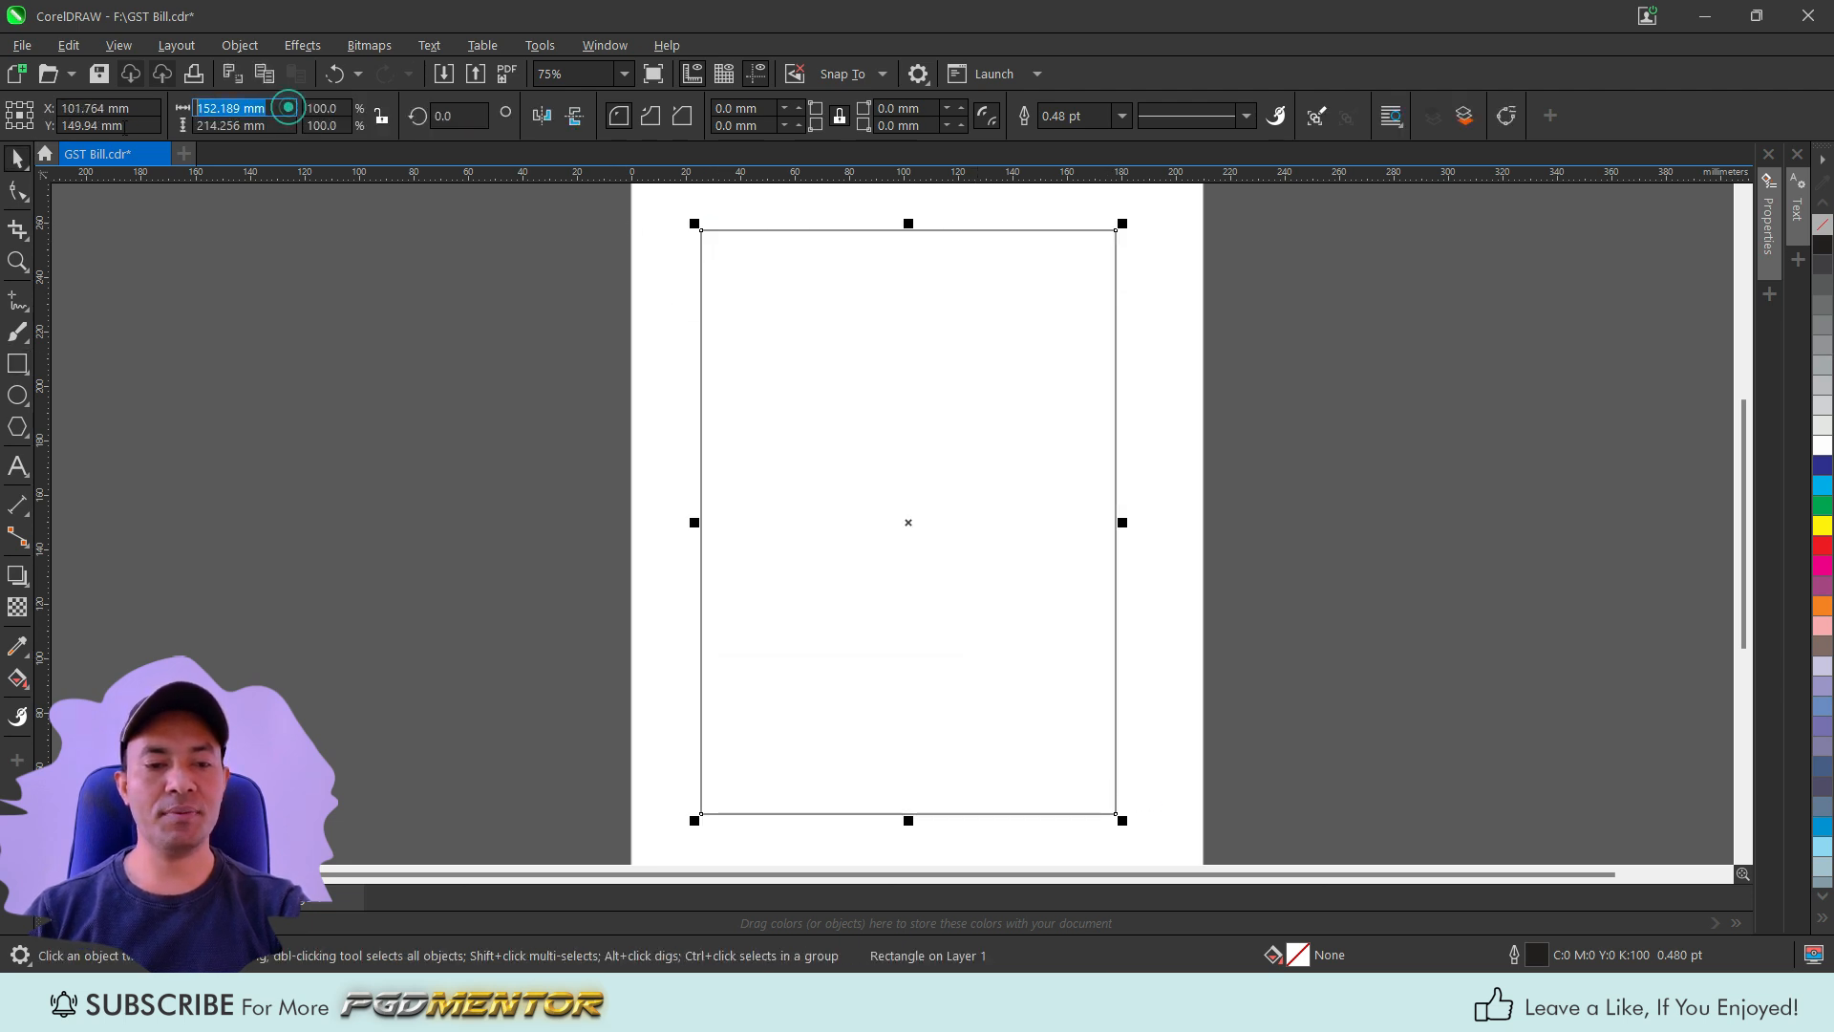
key(End)
key(BackSpace)
key(BackSpace)
key(BackSpace)
key(BackSpace)
key(BackSpace)
key(BackSpace)
key(BackSpace)
key(BackSpace)
key(BackSpace)
key(BackSpace)
text(155)
key(Tab)
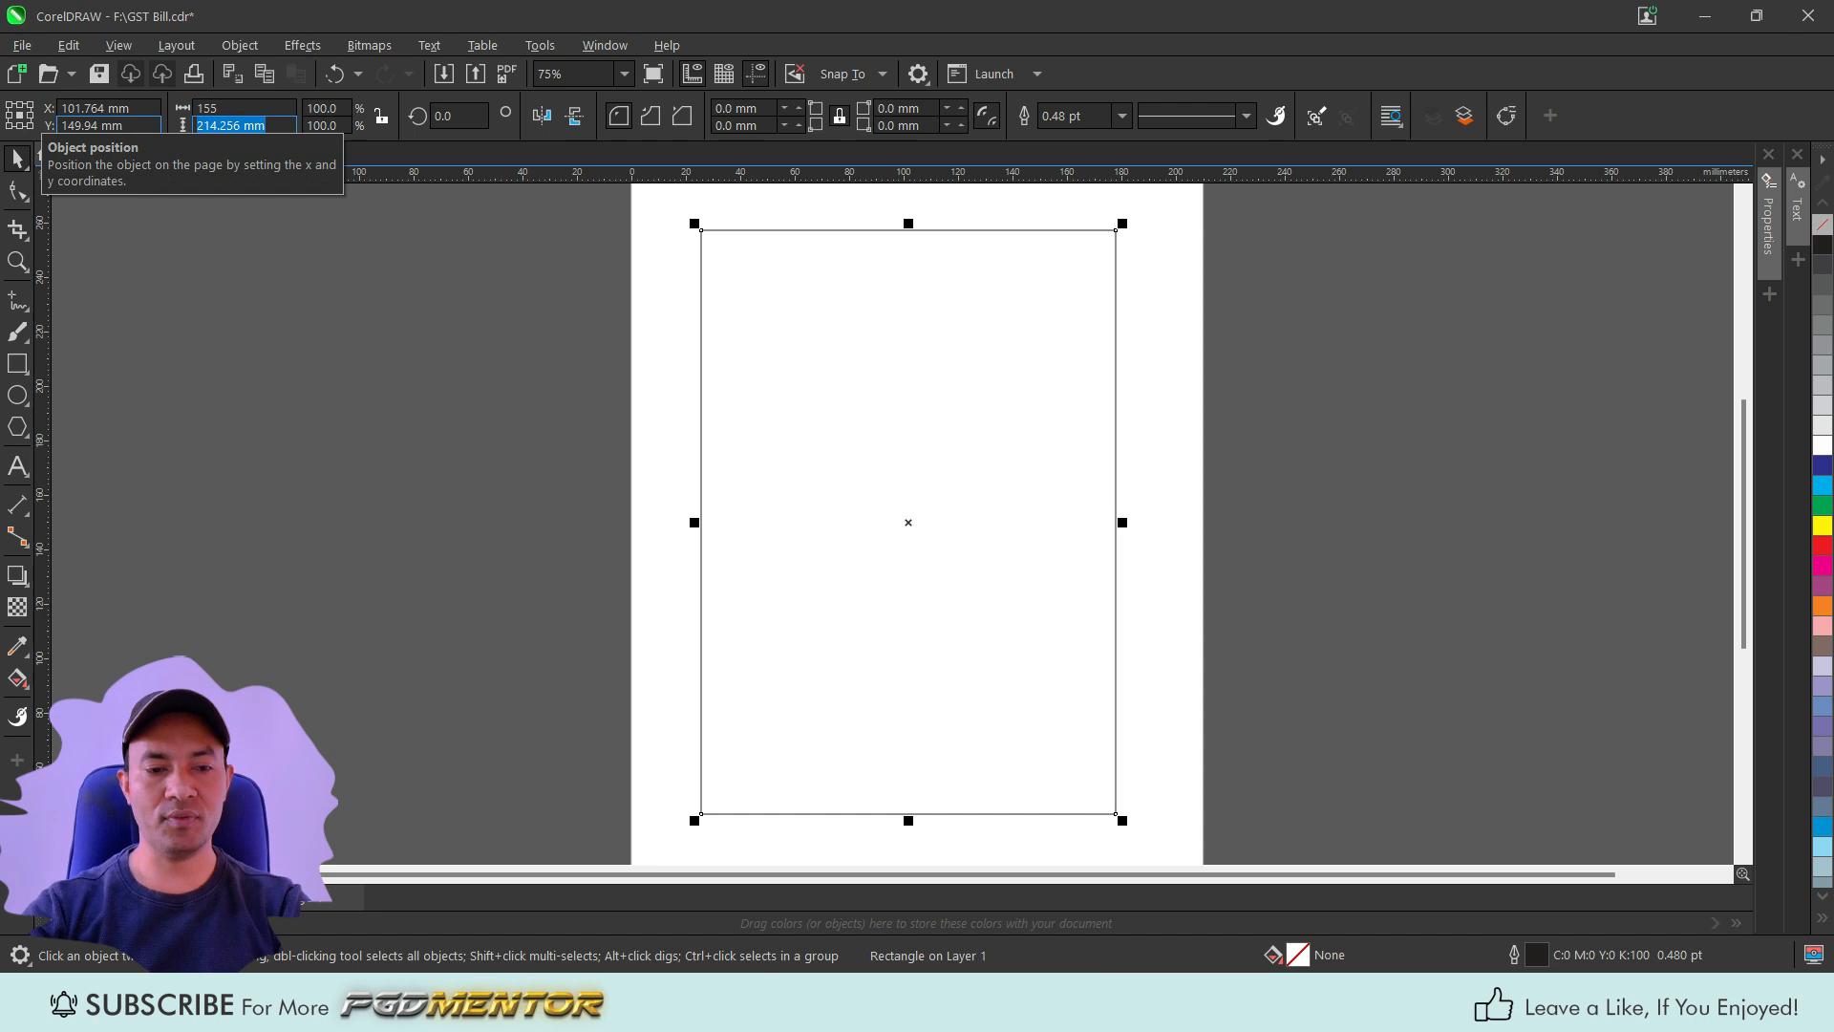
text(2)
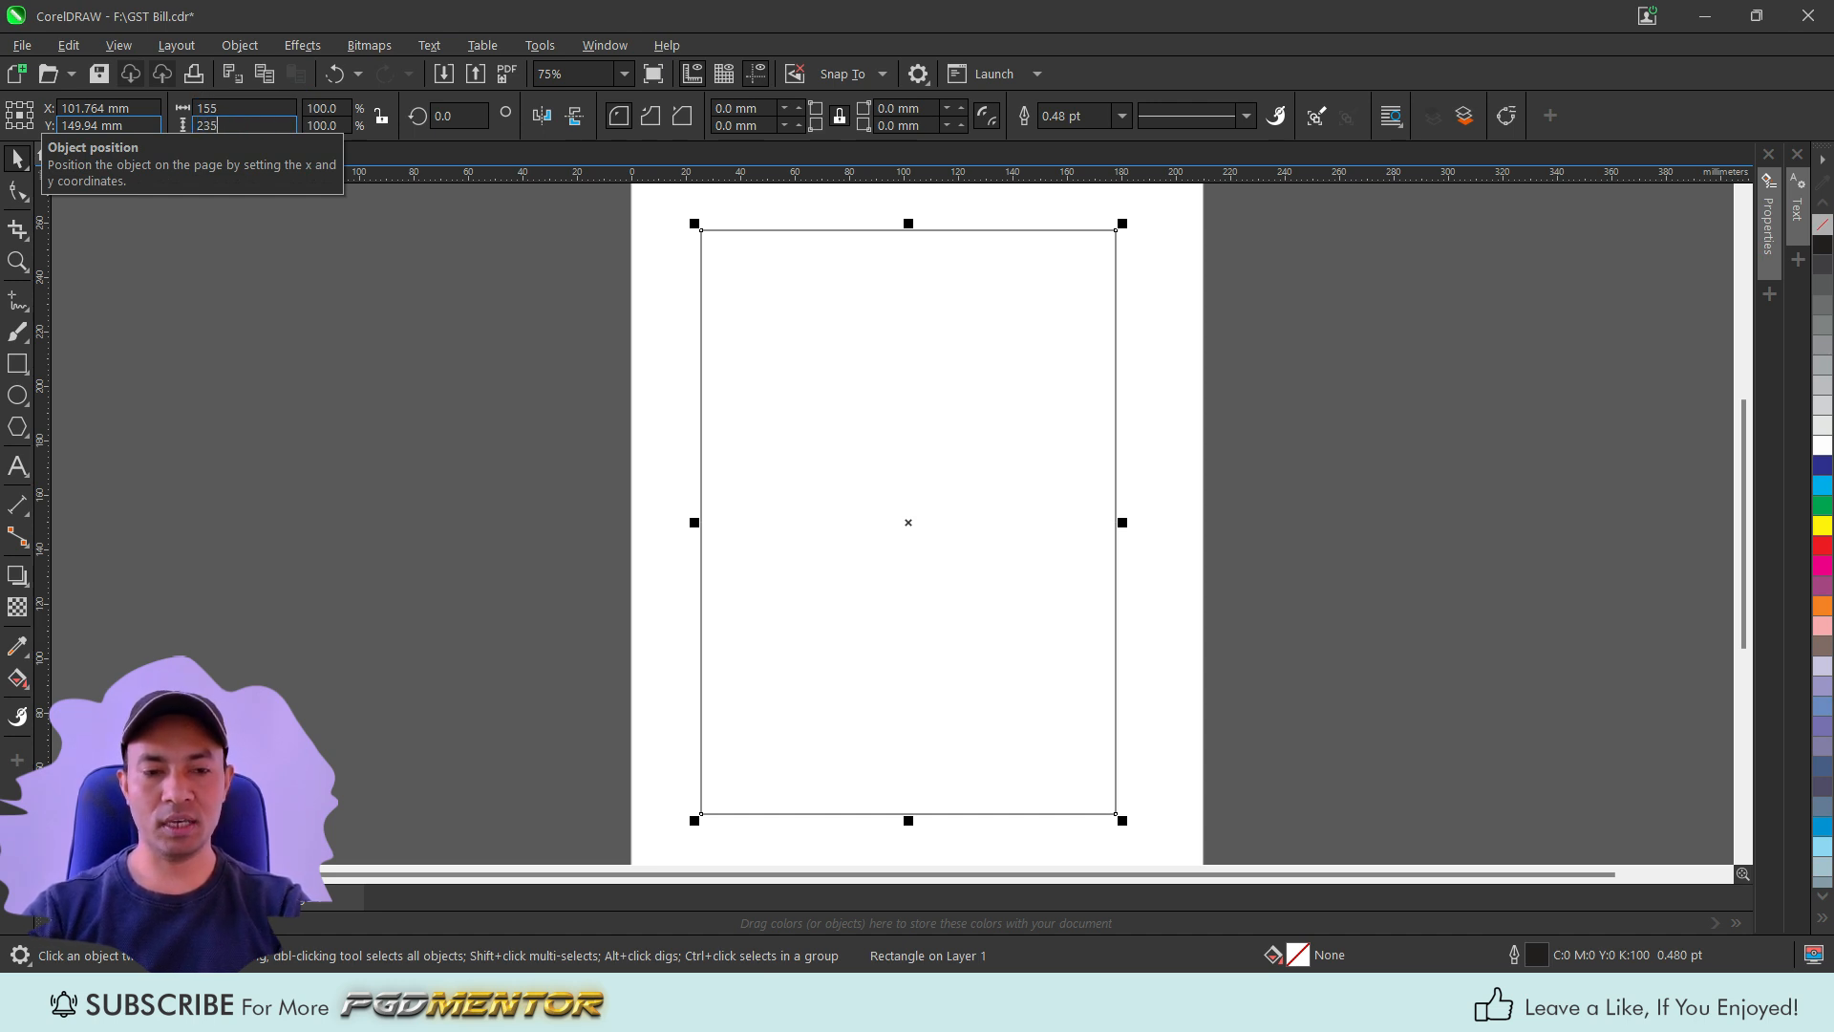
text(35)
key(Return)
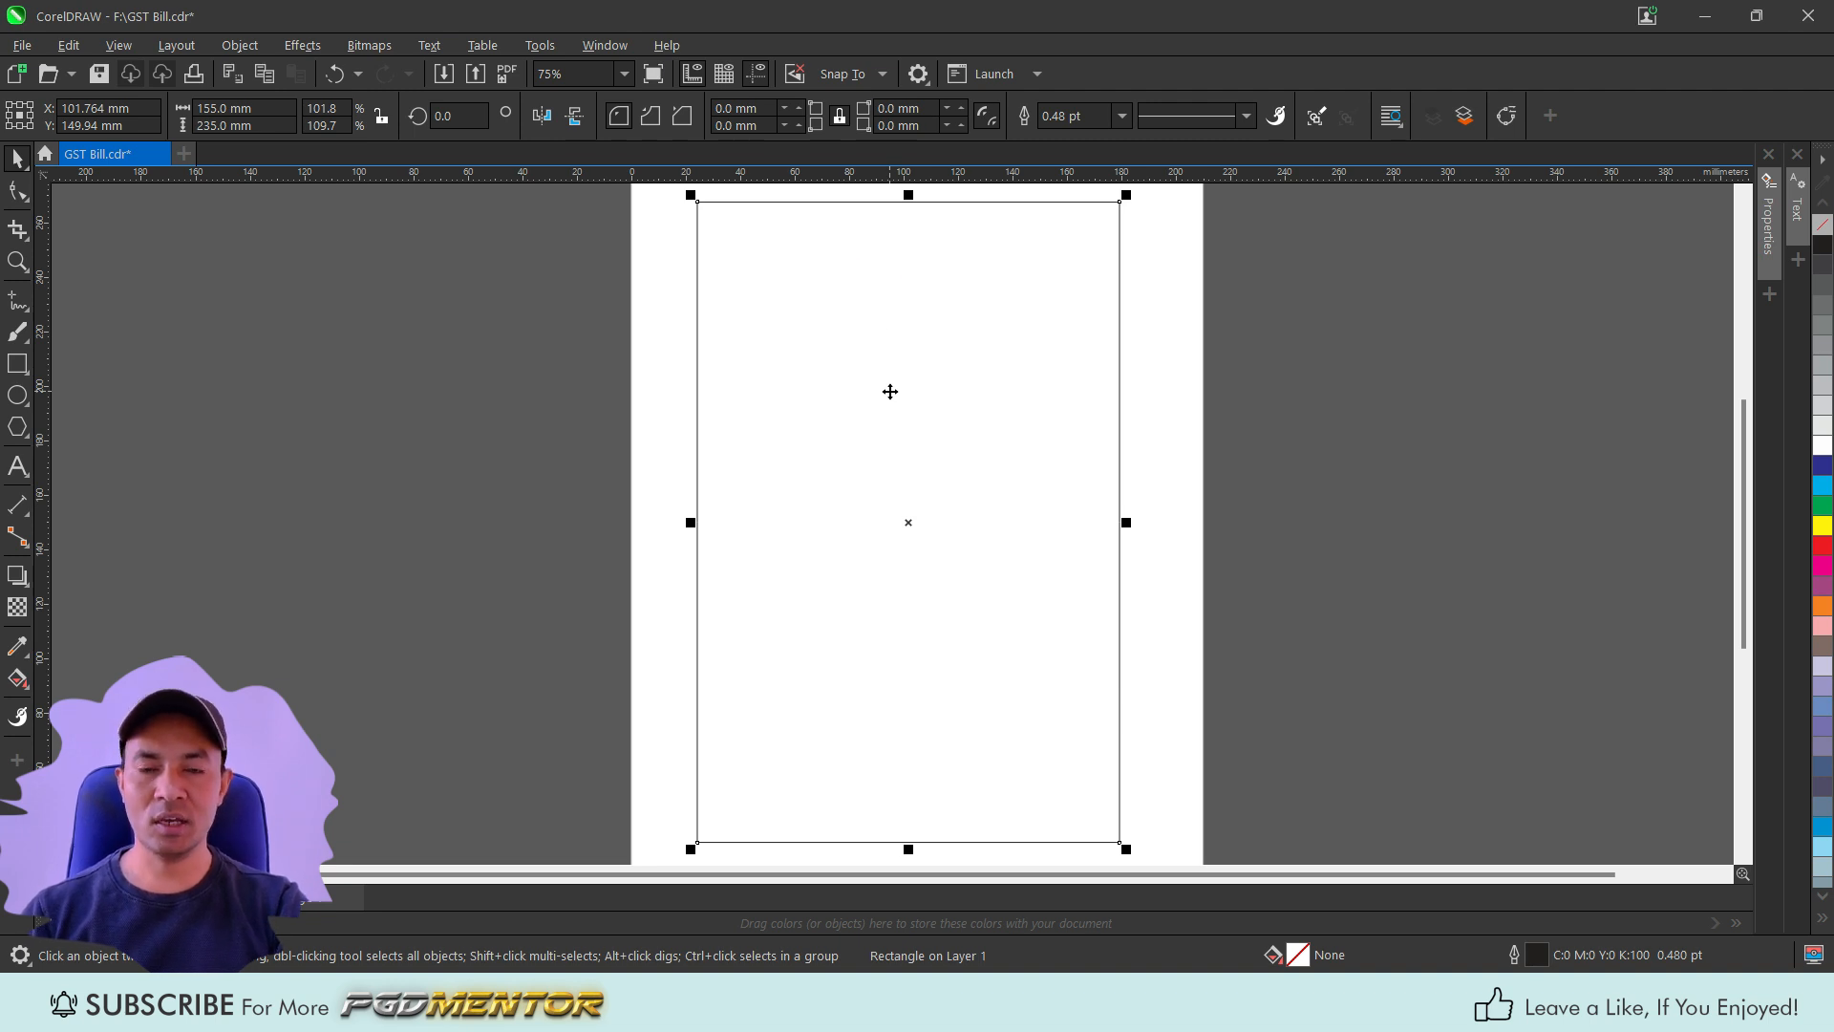
Set the rectangle's outline width to 1.0 pt.
click(570, 353)
click(867, 319)
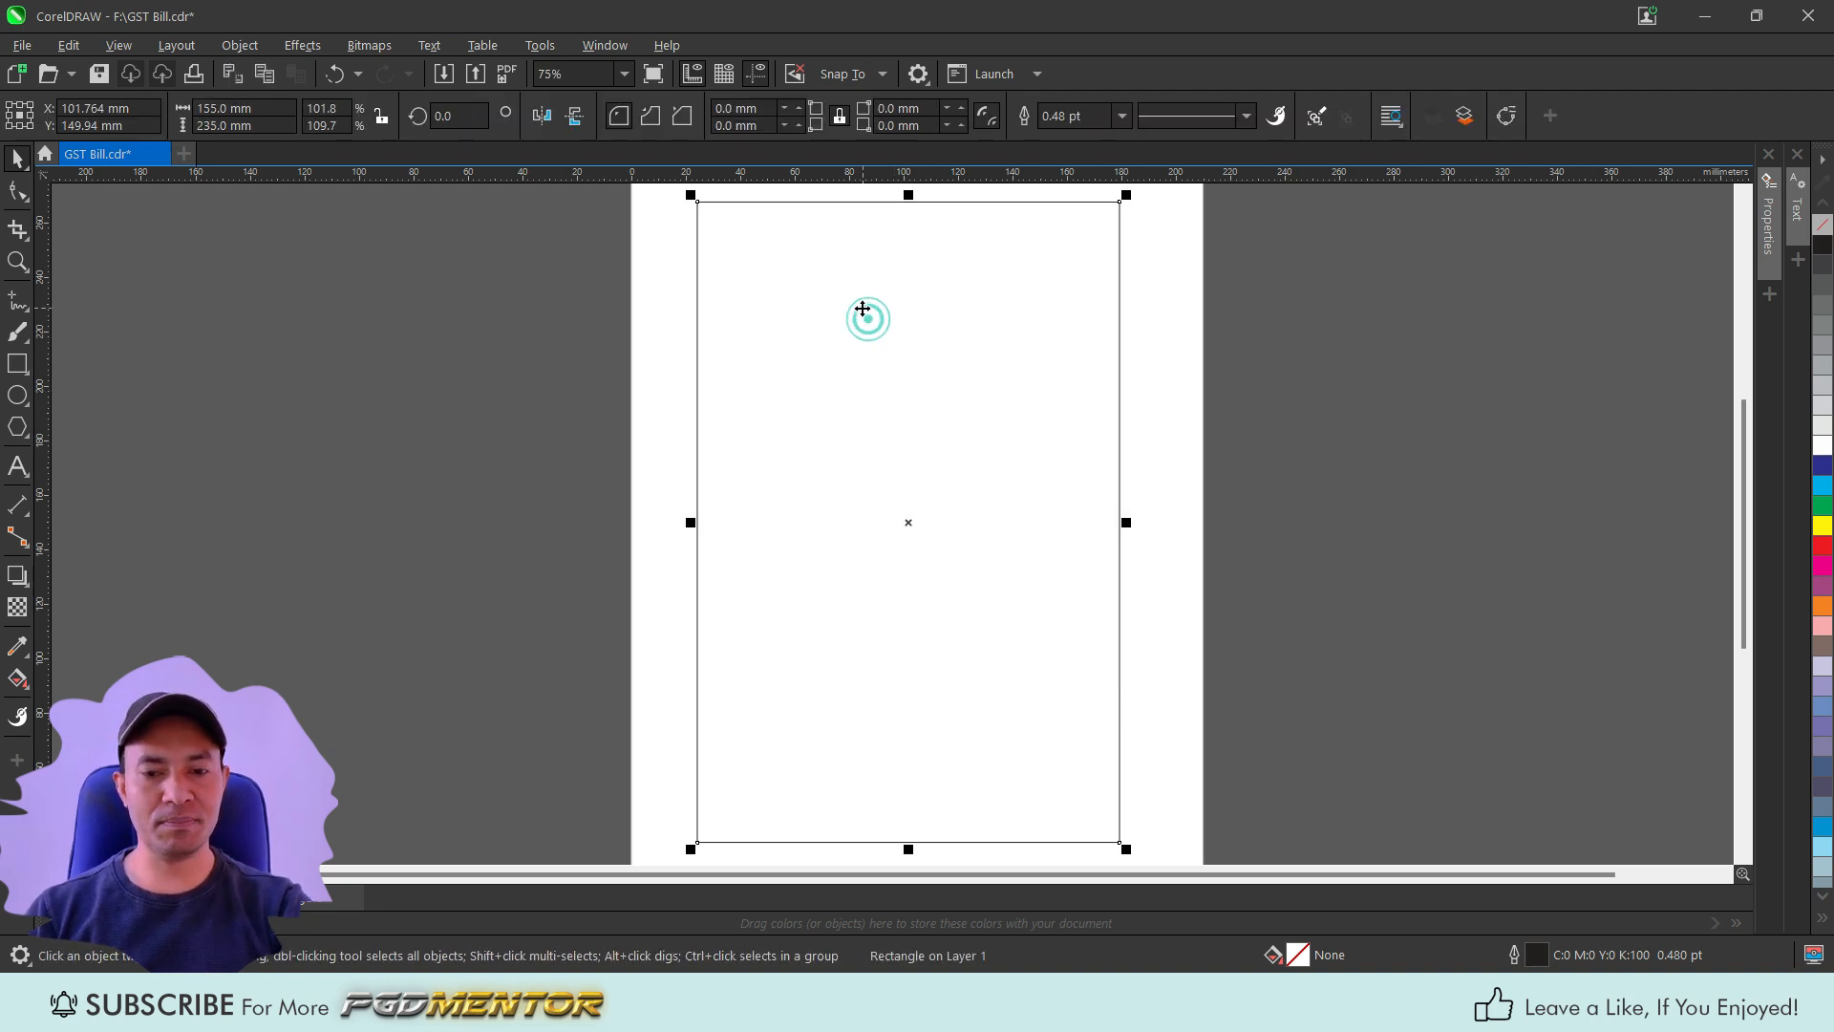
click(1123, 116)
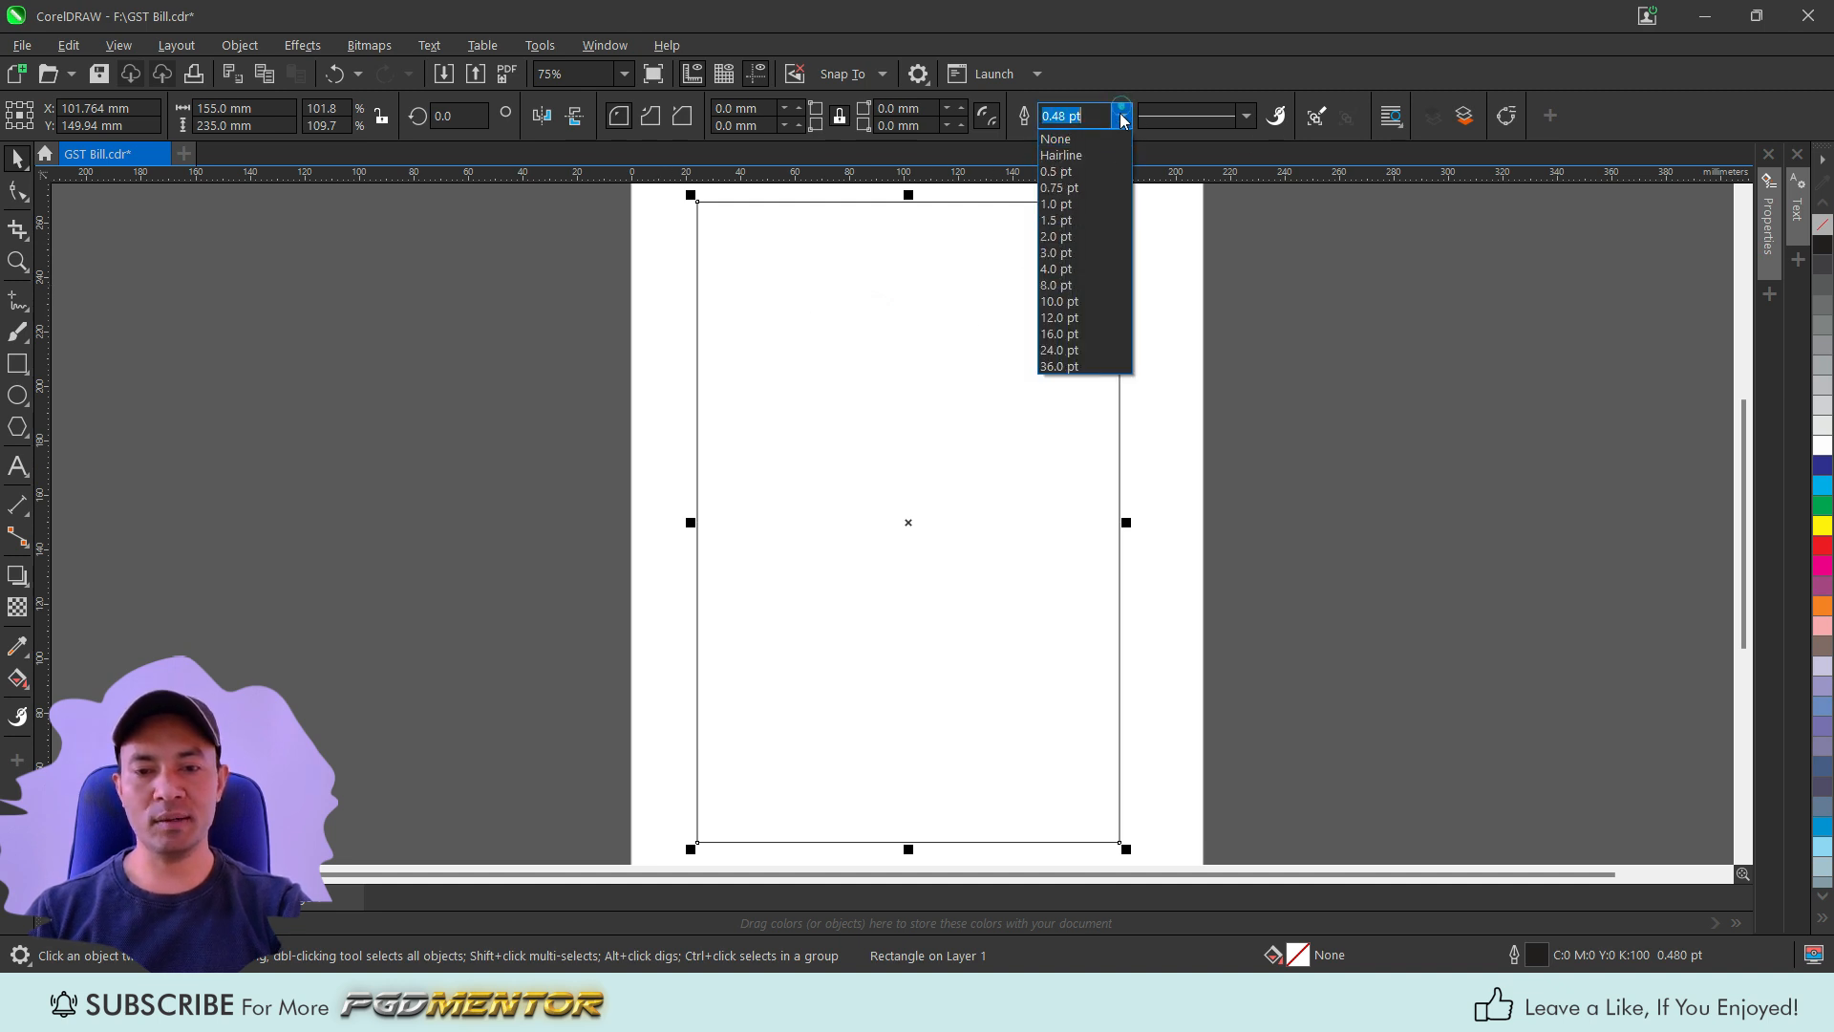
click(1089, 204)
click(442, 359)
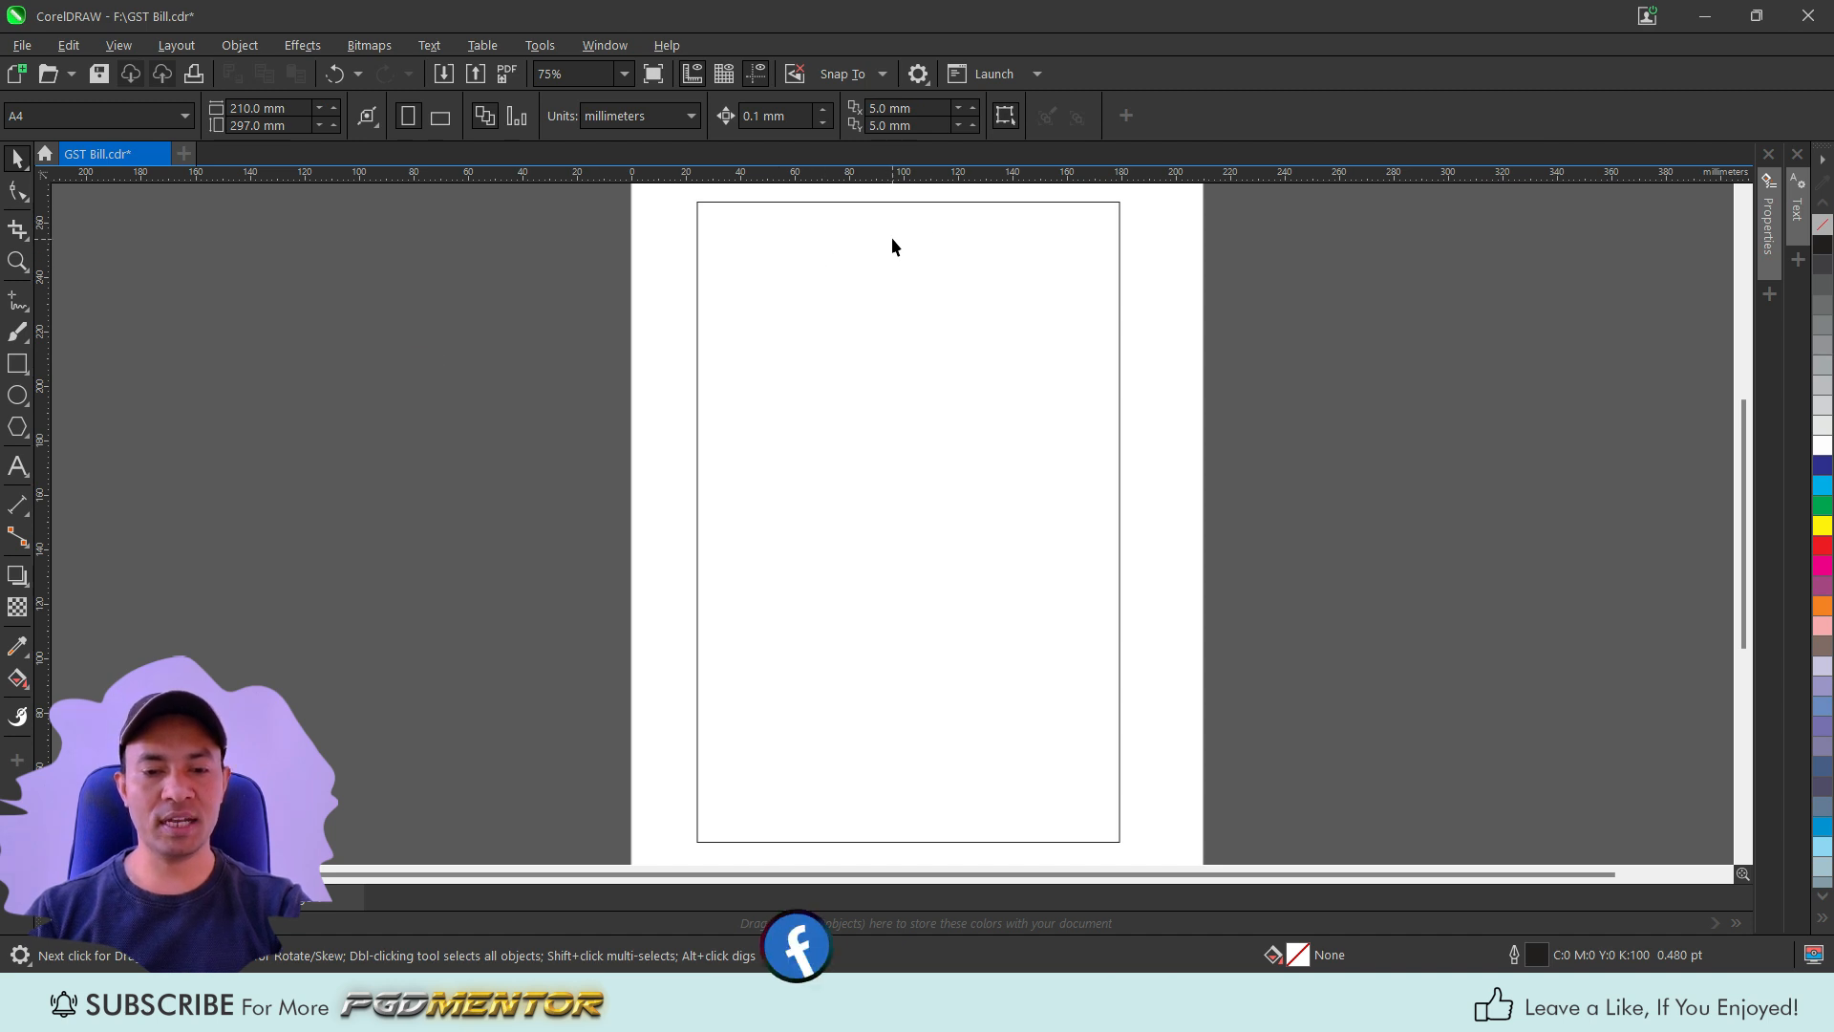
Add the artistic text "TAX INVOICE" near the upper edge of the rectangle.
click(17, 465)
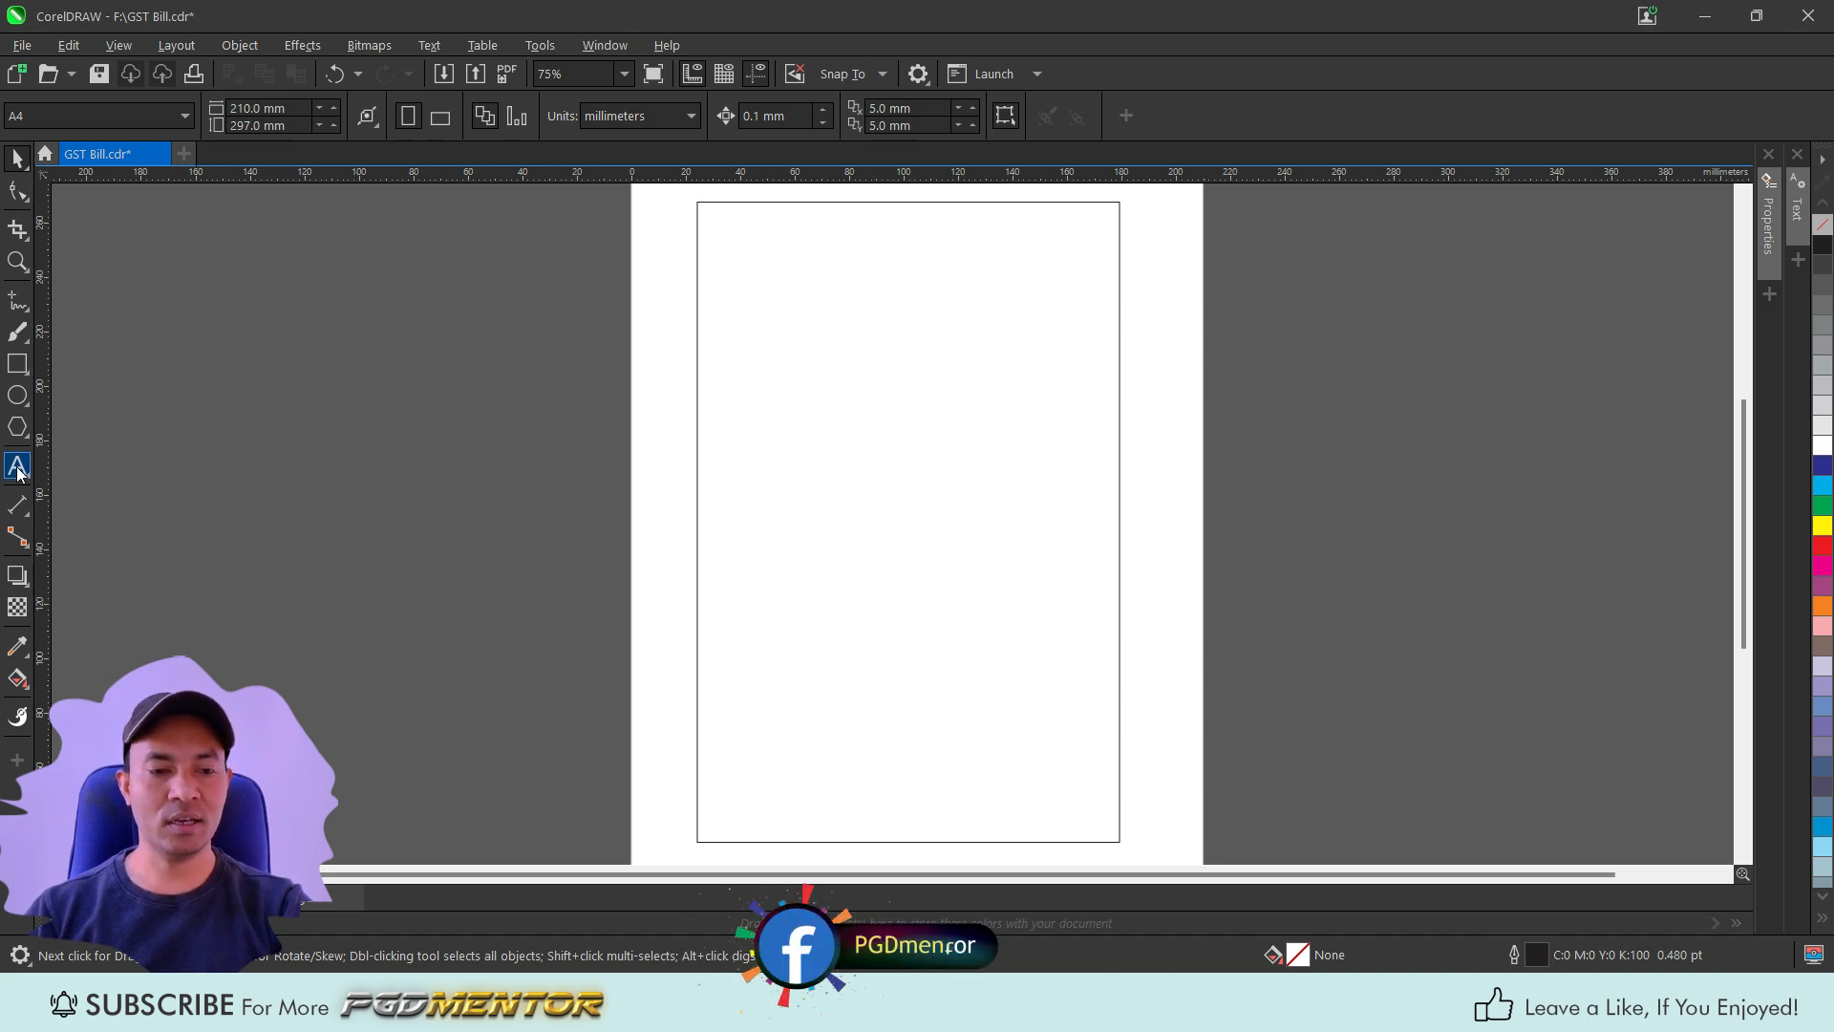
scroll(869, 221, up, 2)
scroll(864, 491, up, 1)
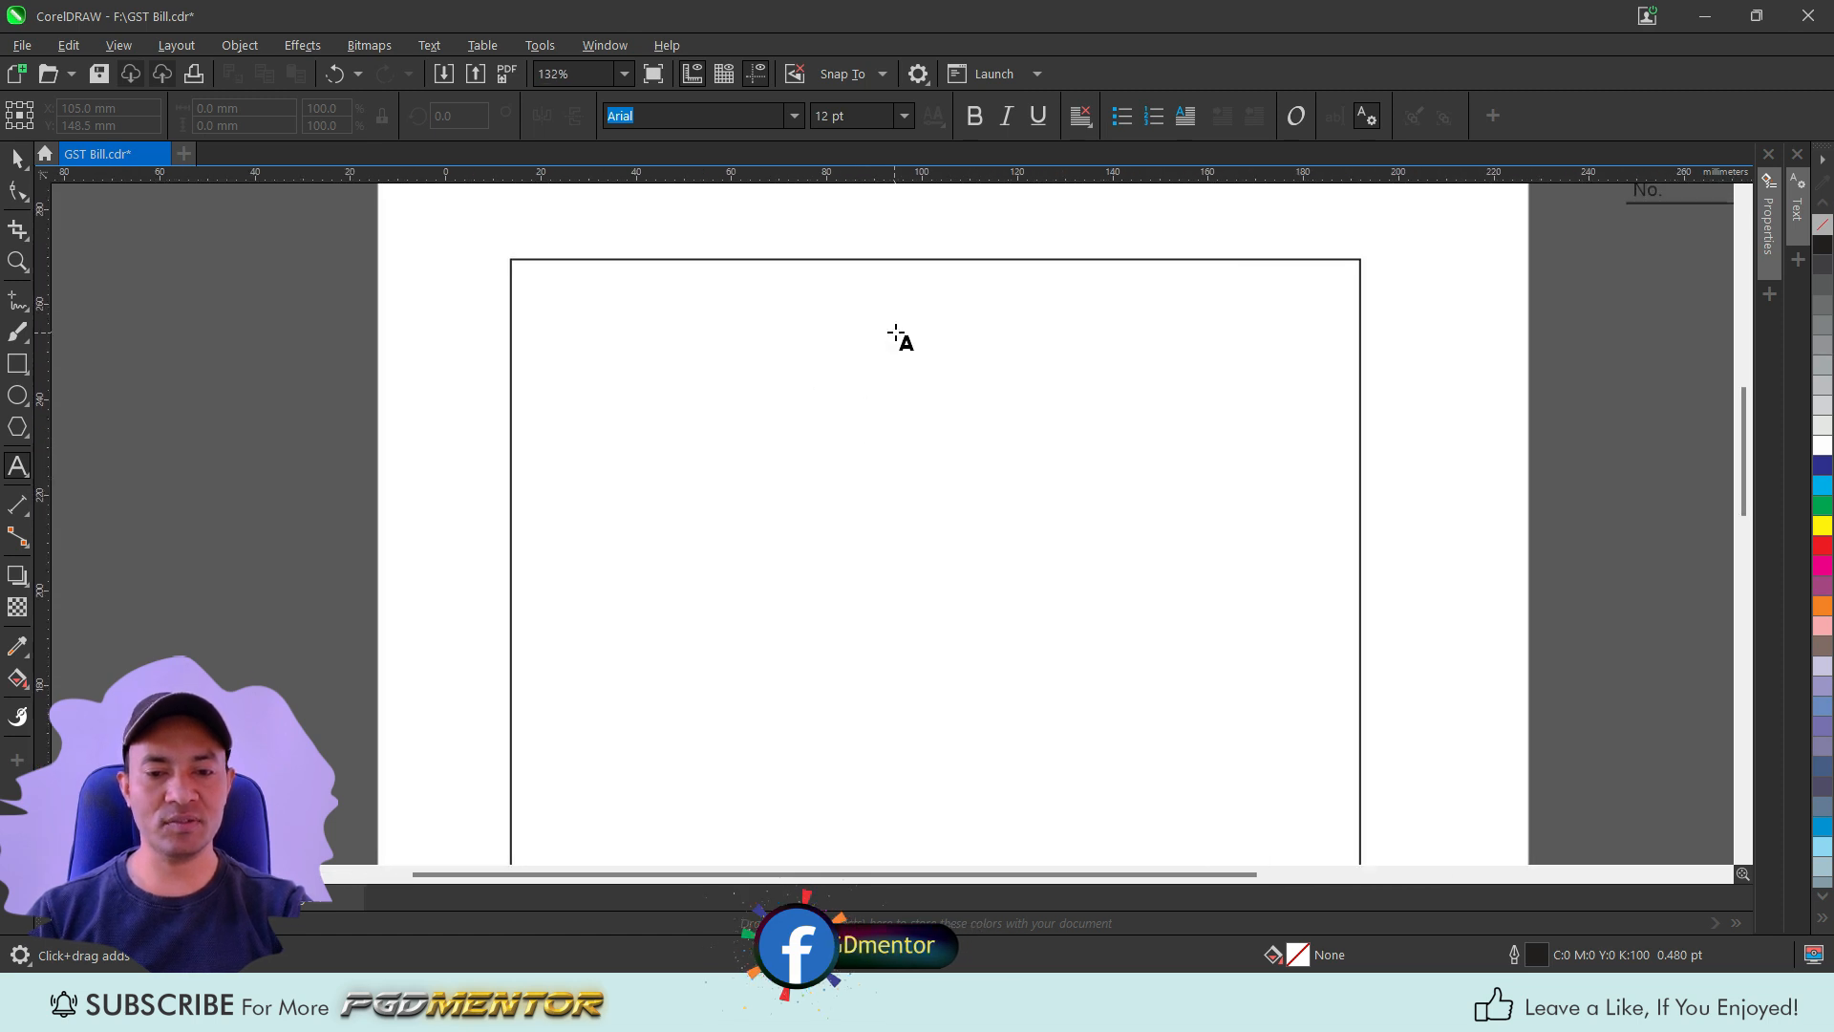
click(879, 298)
text(TAX INVOICE)
key(ctrl+space)
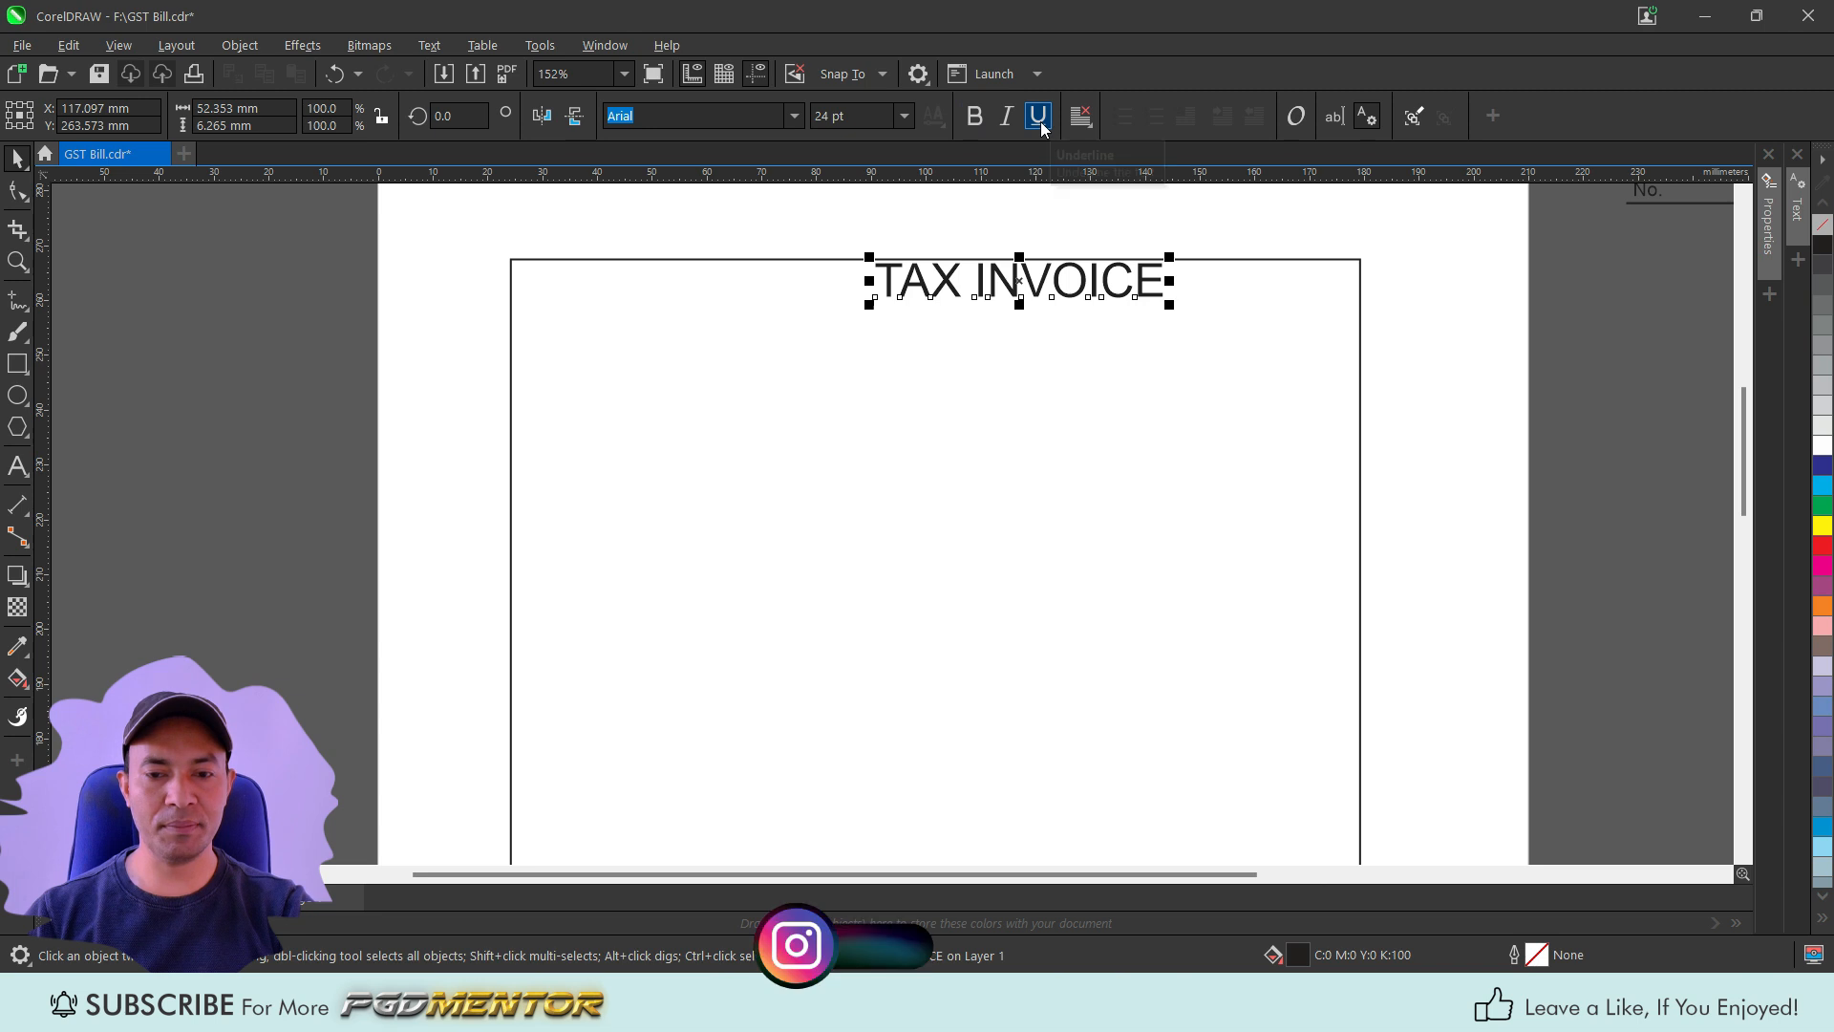
Format the TAX INVOICE heading as underlined, bold and 10 pt.
click(1039, 121)
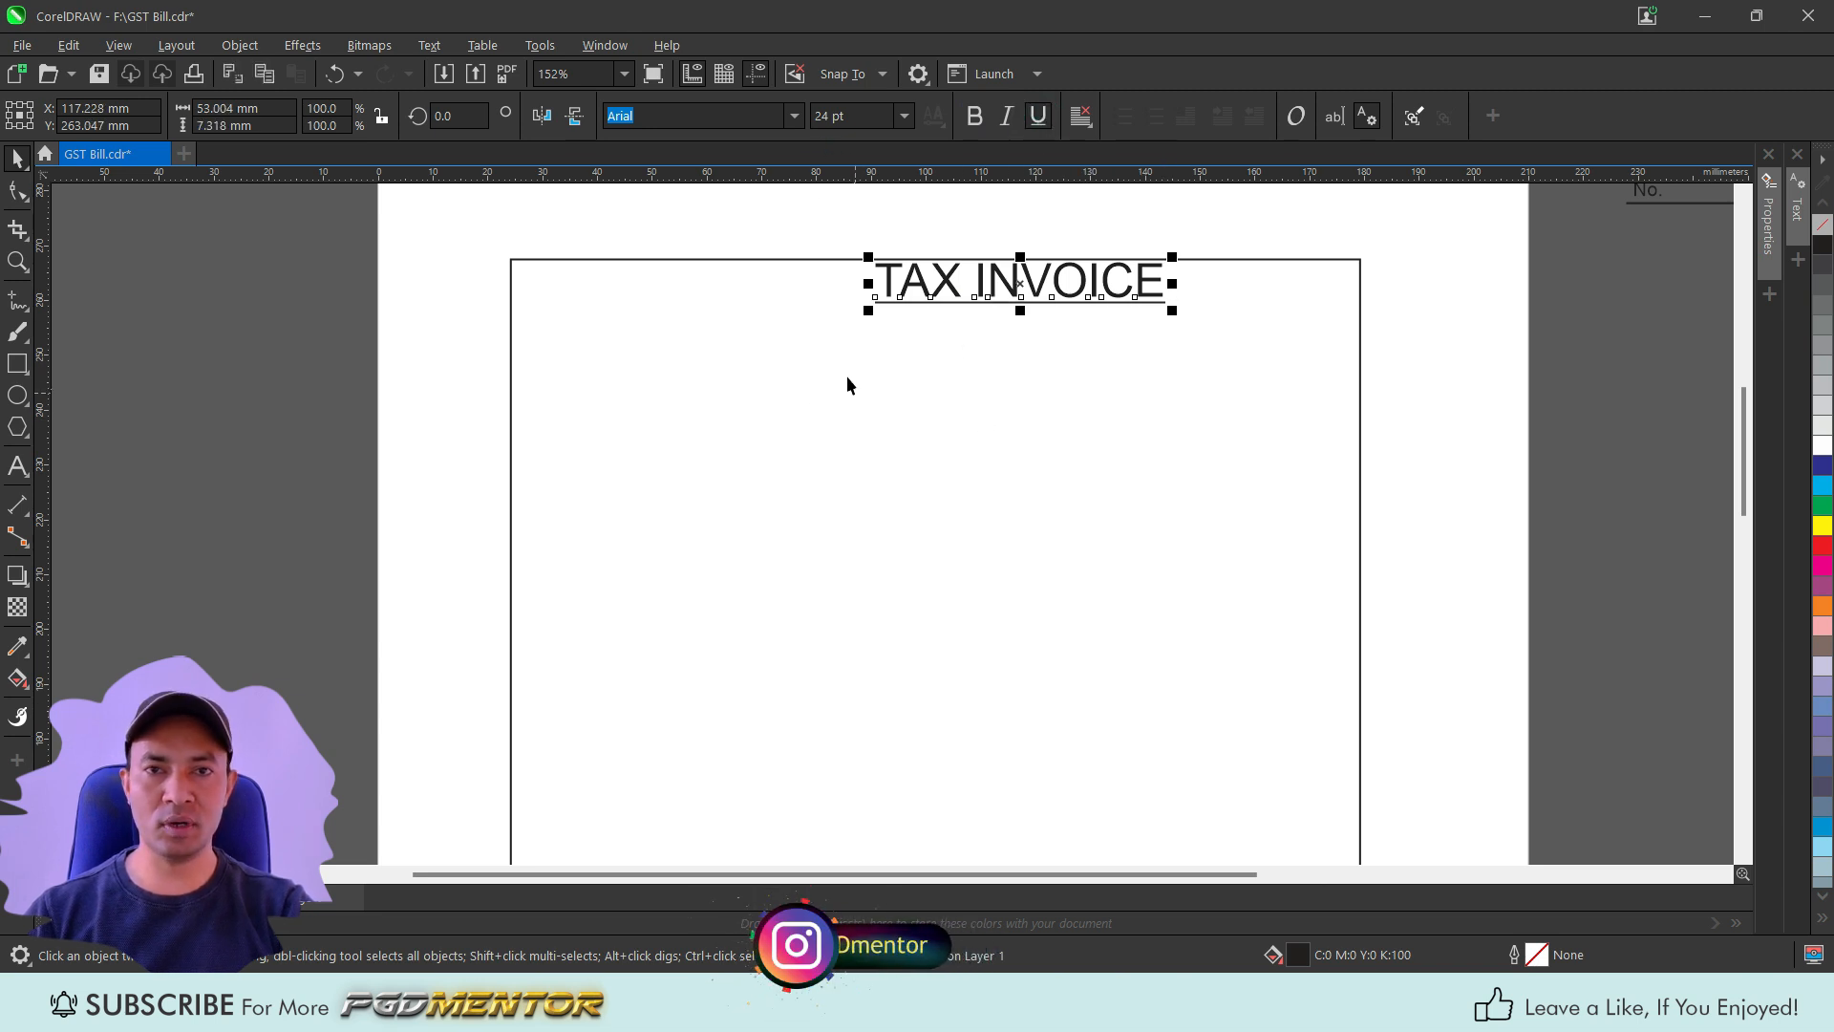
click(904, 116)
click(857, 233)
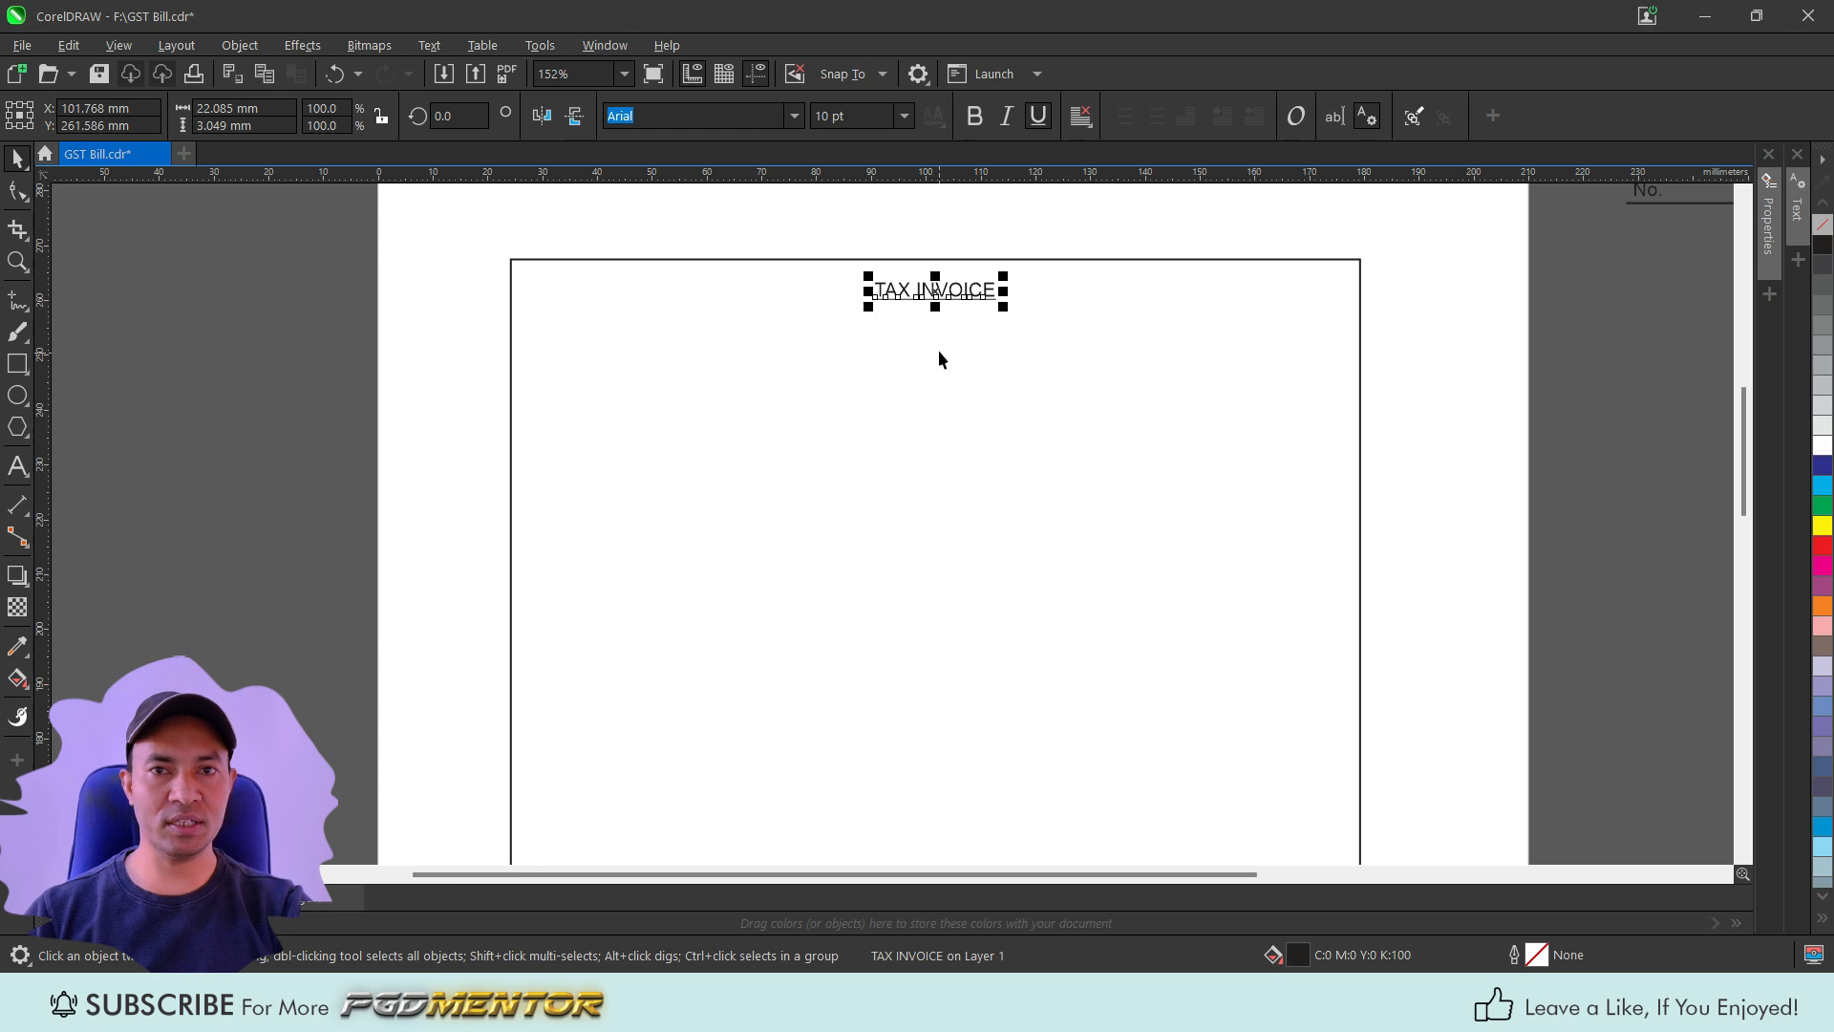
click(975, 115)
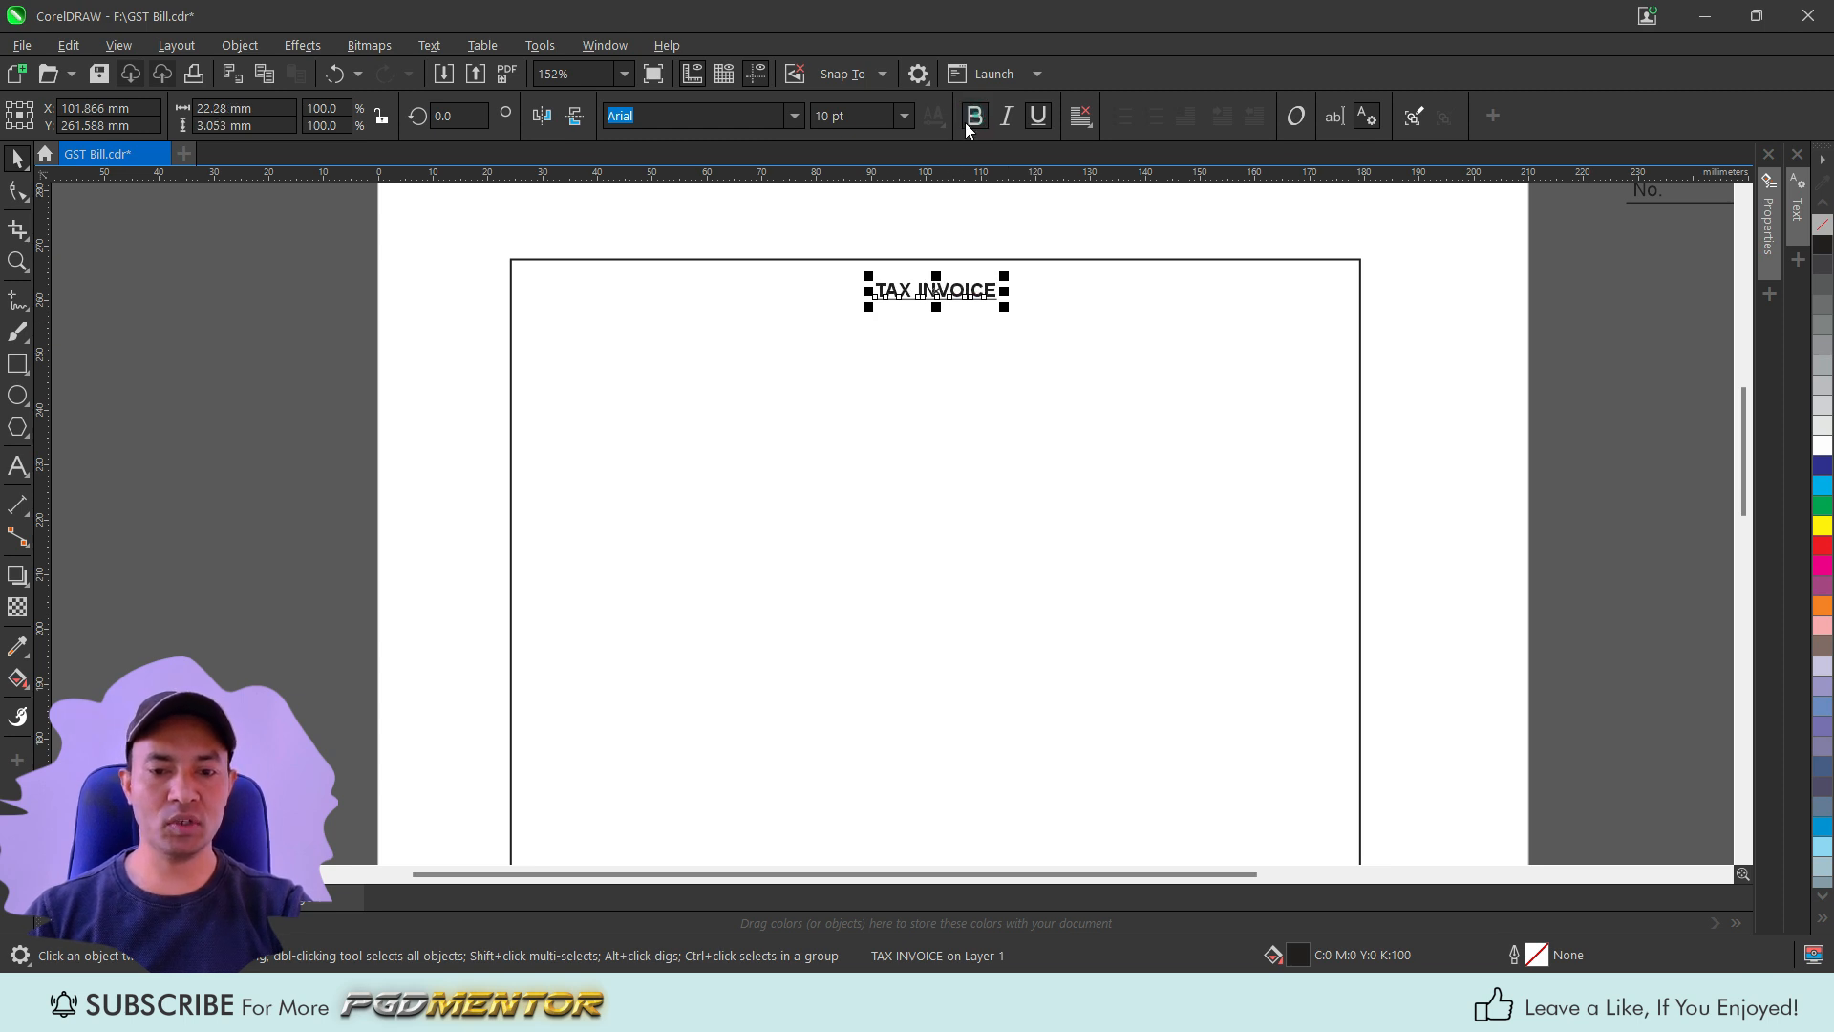
Centre the TAX INVOICE heading horizontally in the rectangle and move it slightly closer to the upper edge.
click(887, 389)
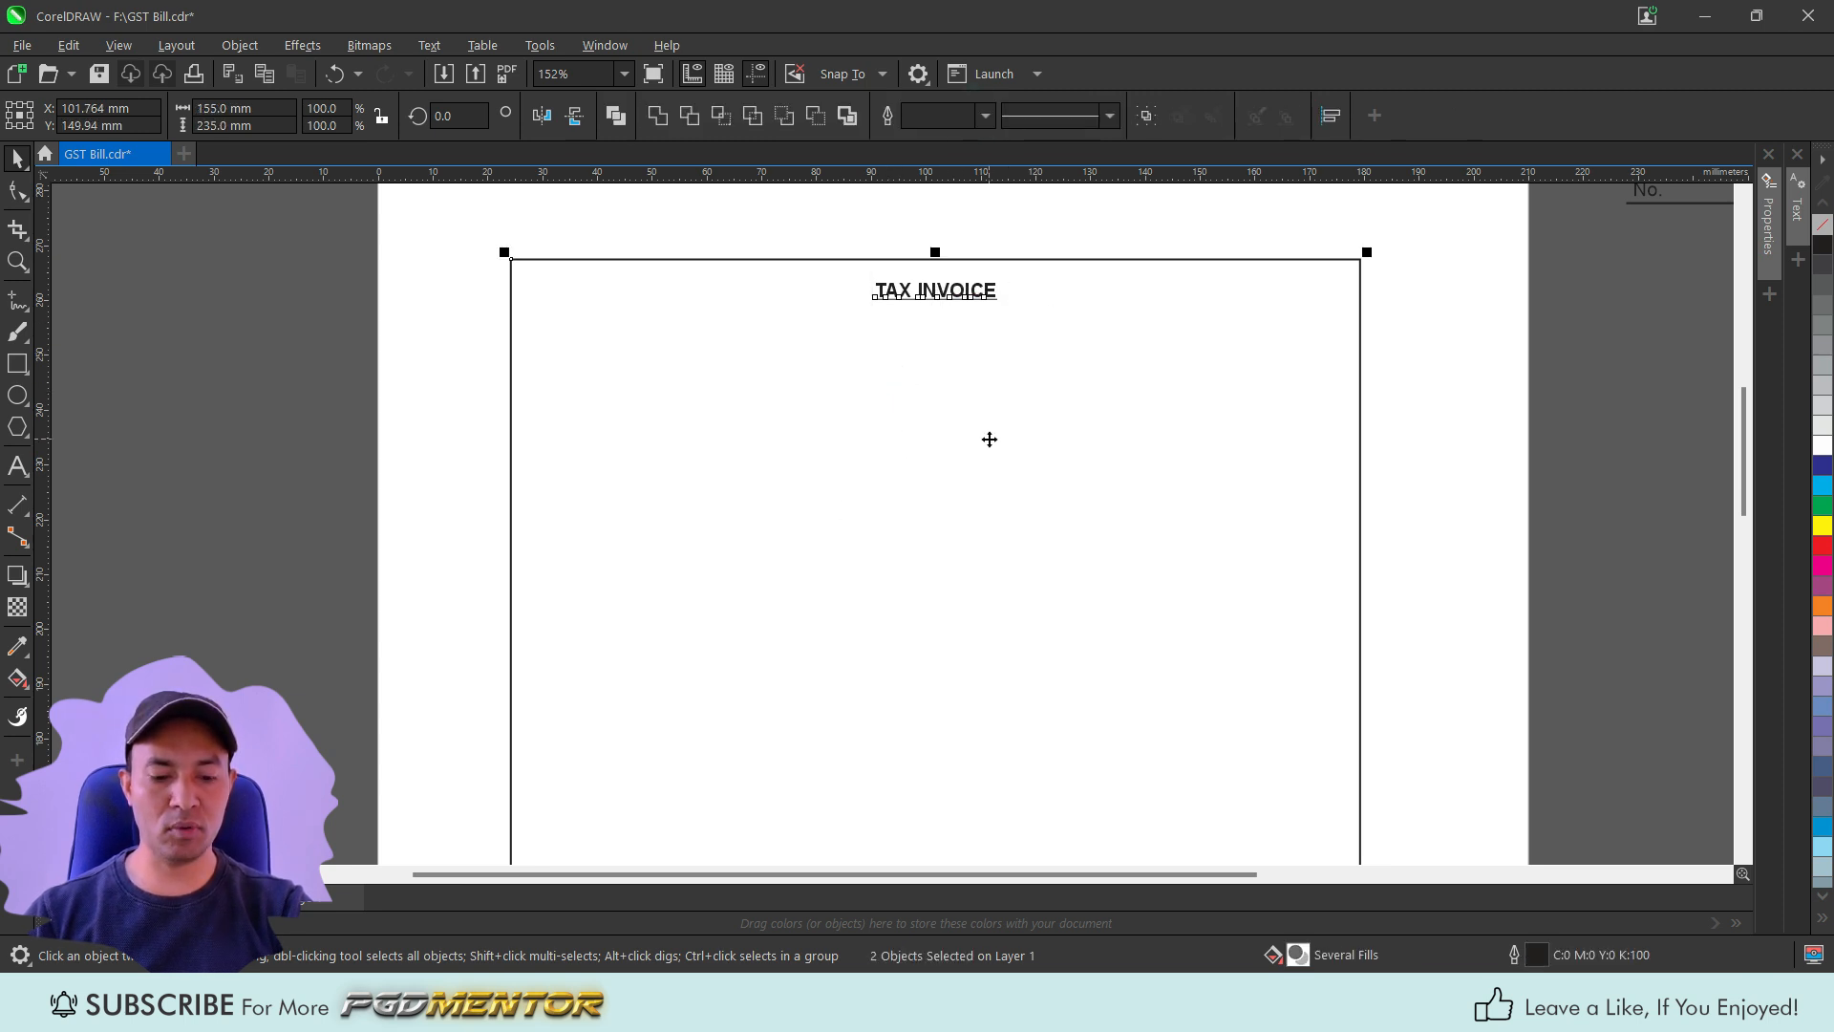
click(329, 355)
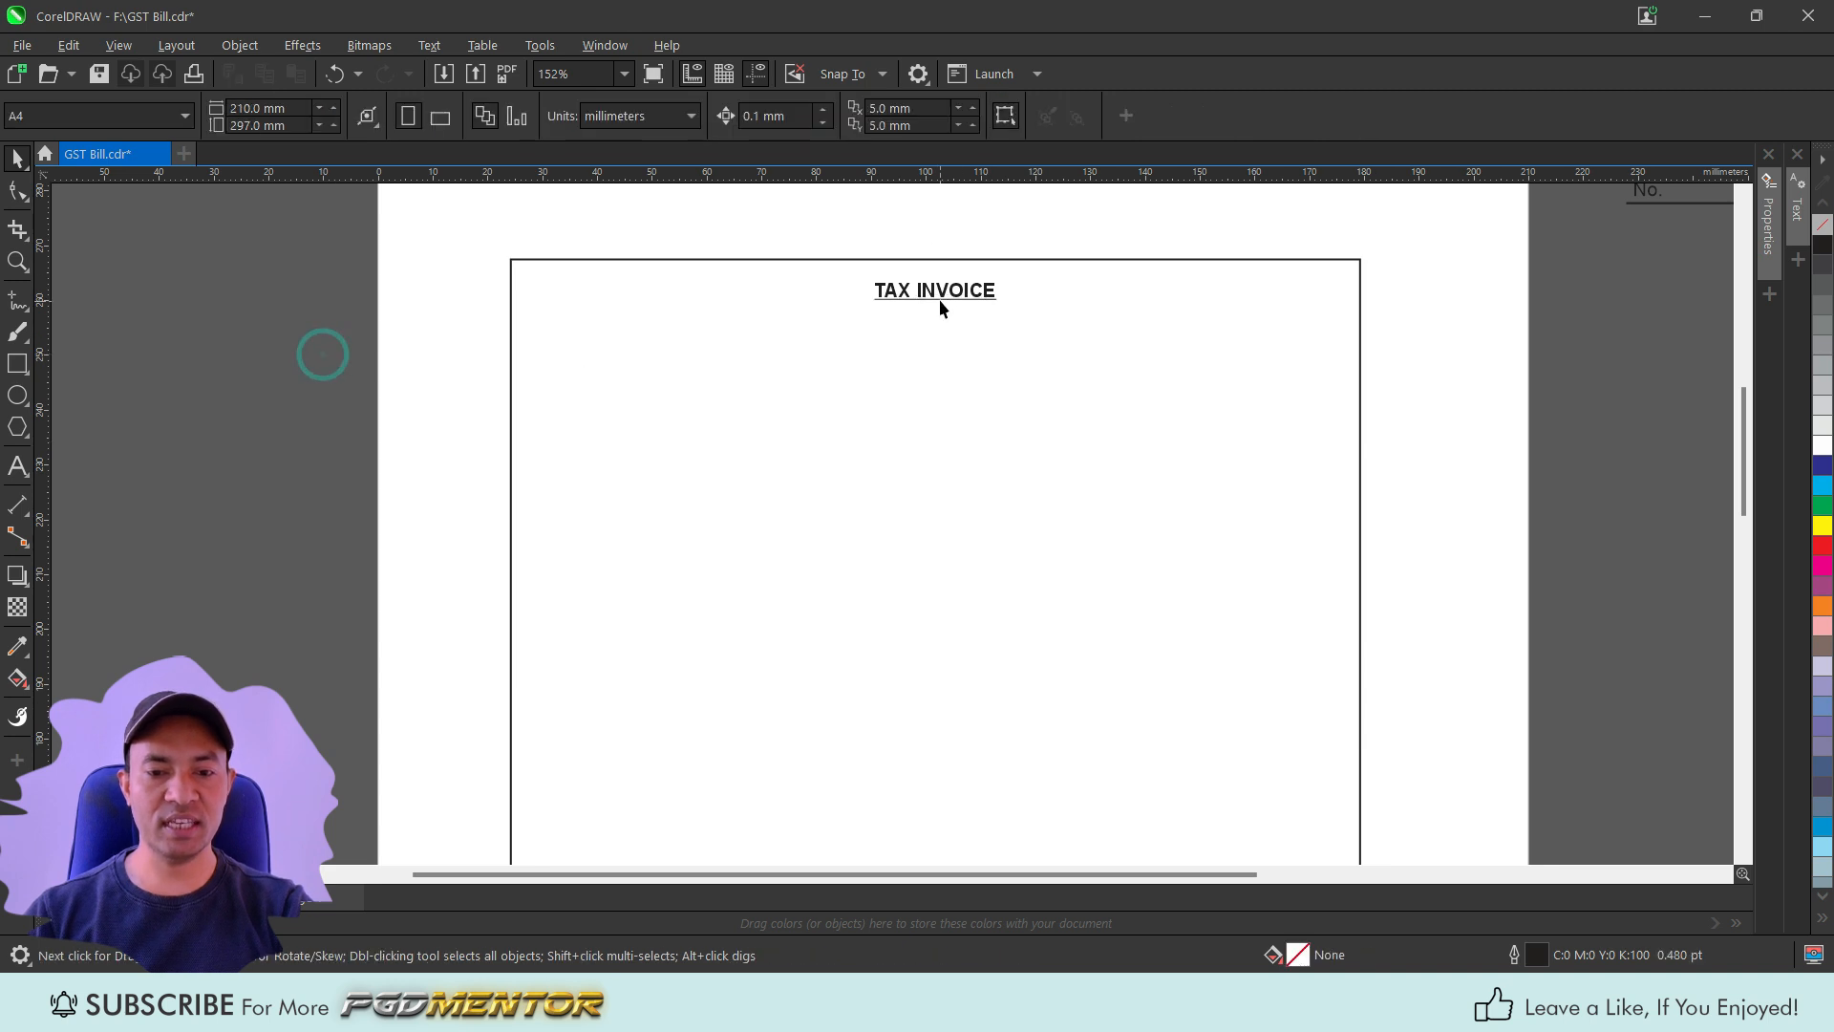
drag(940, 295, 940, 286)
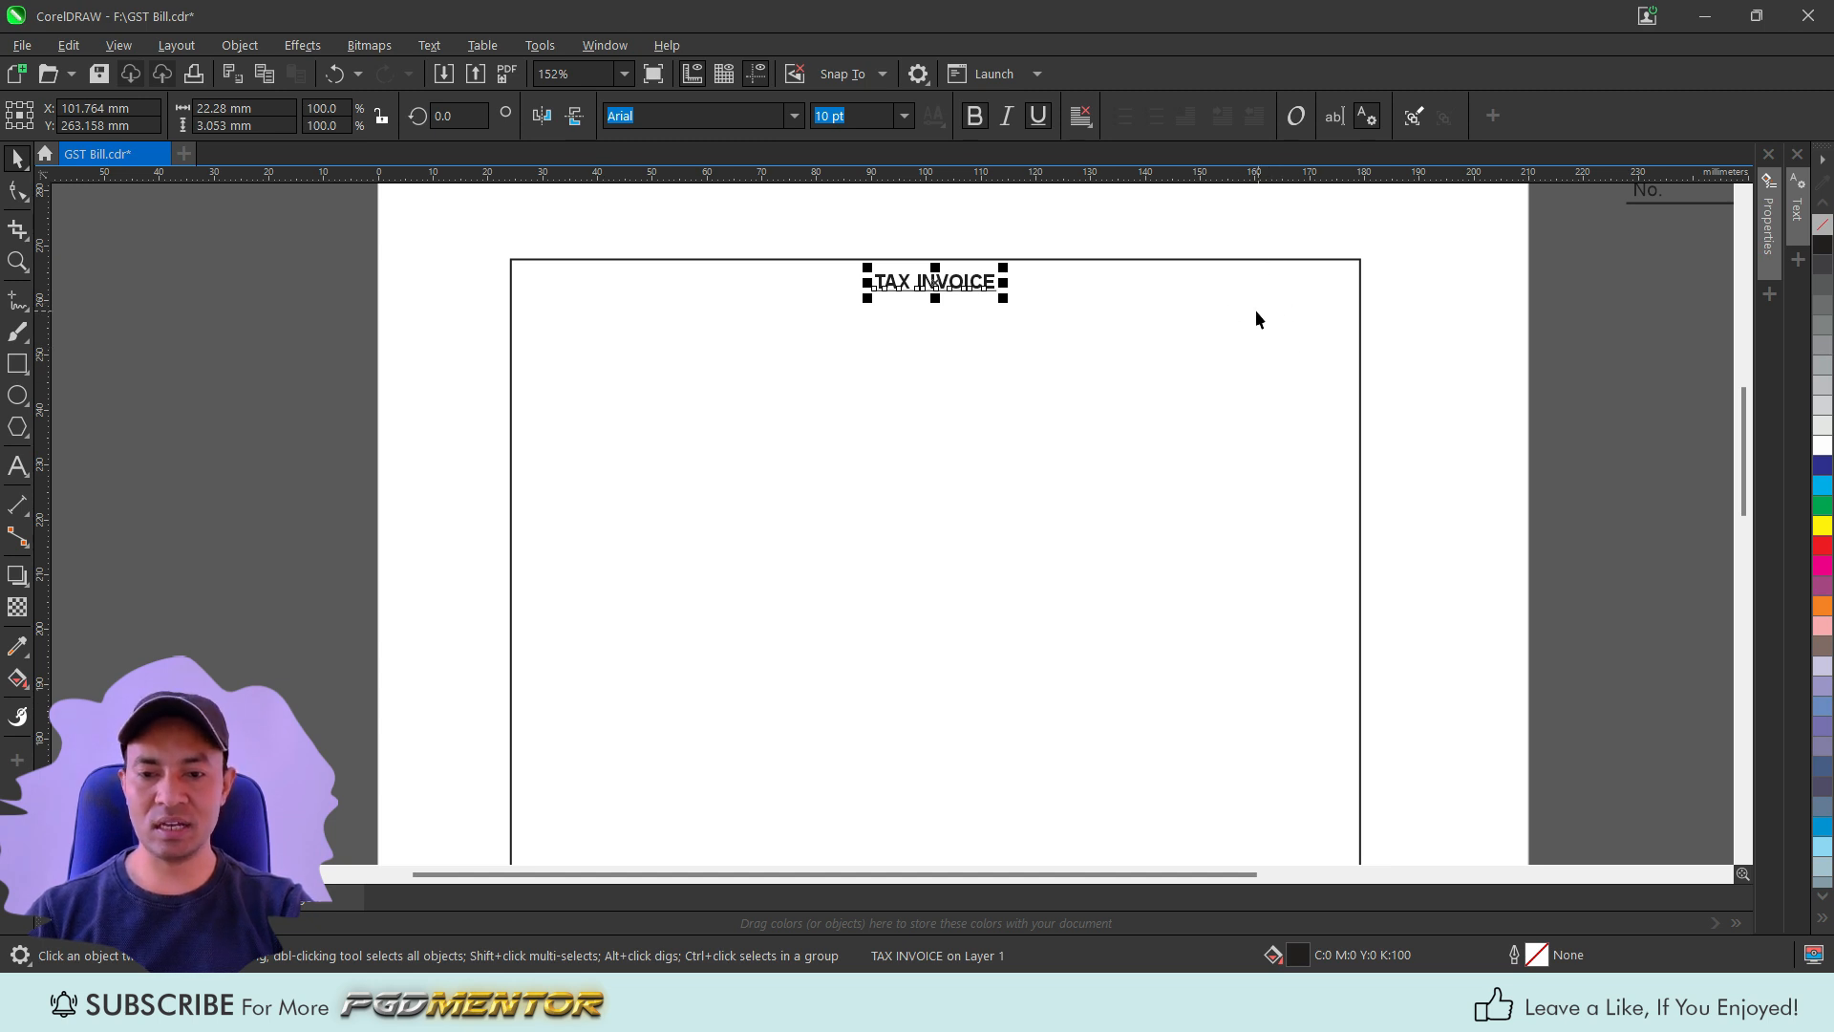
Move the prepared GSTIN text into the frame's upper-left corner and the phone number group into its upper-right corner.
scroll(1234, 407, down, 1)
scroll(967, 451, down, 1)
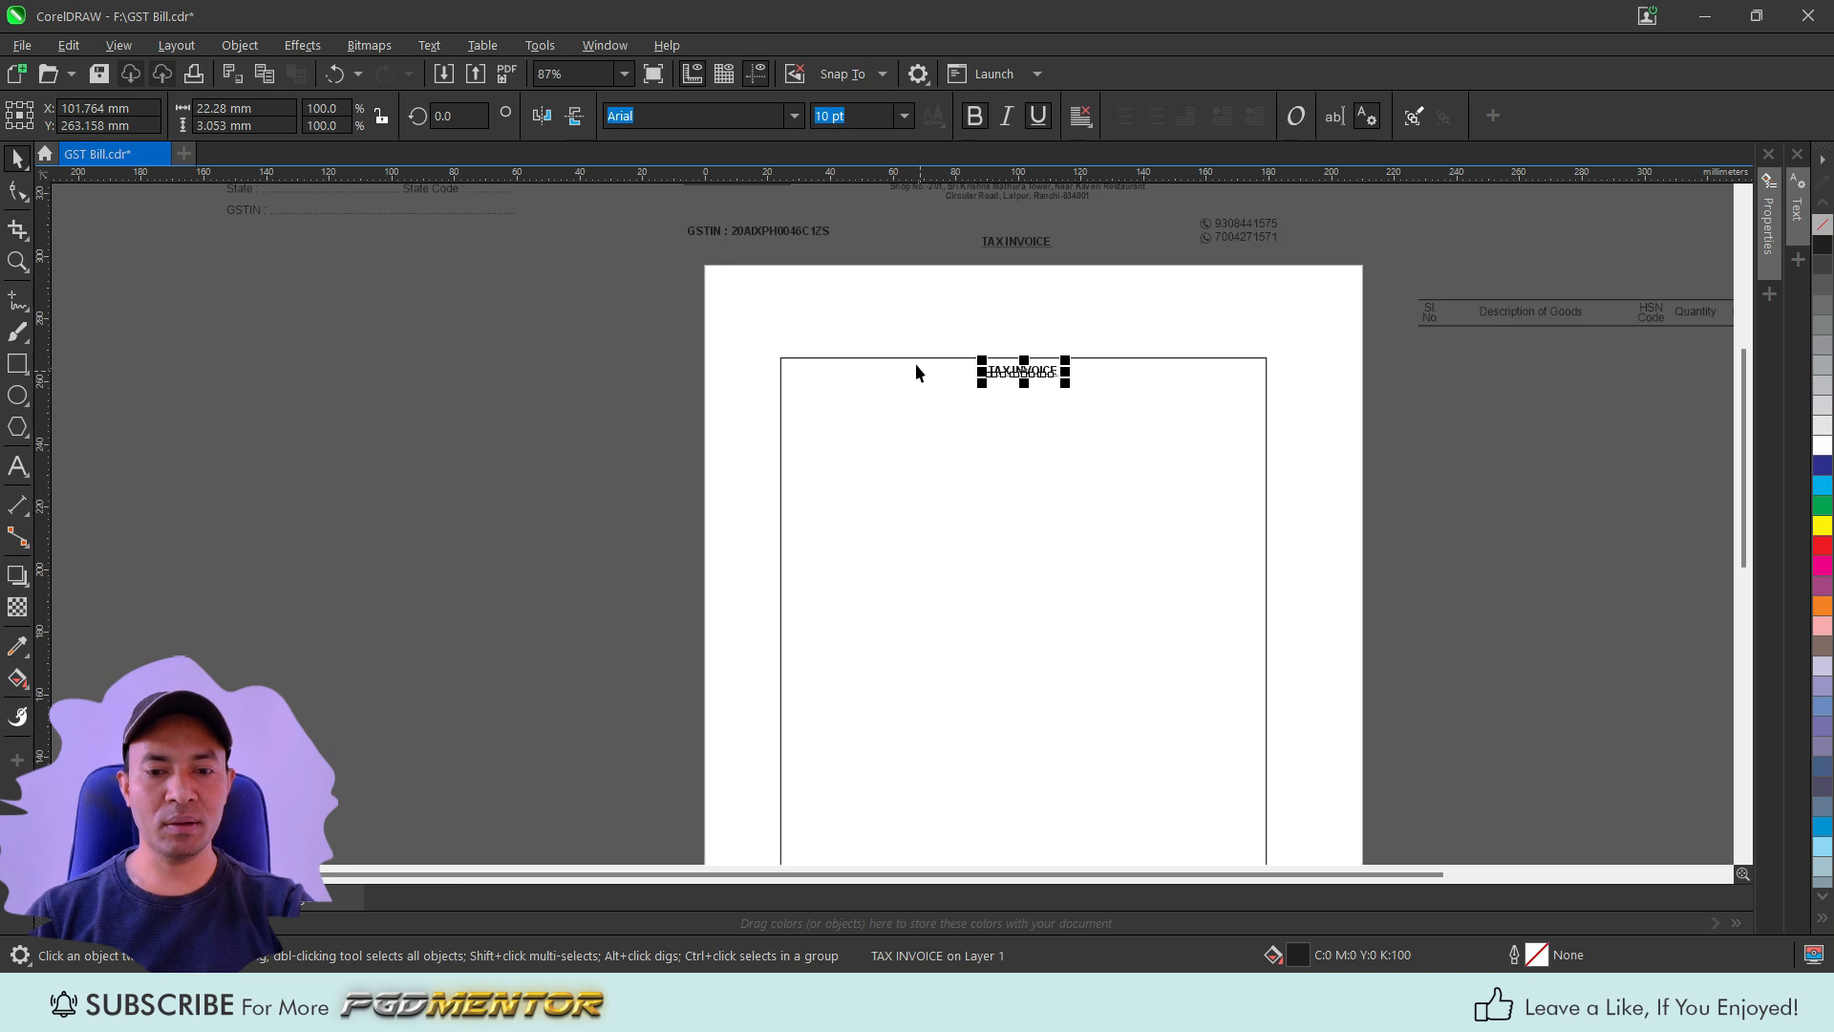
drag(782, 237, 860, 381)
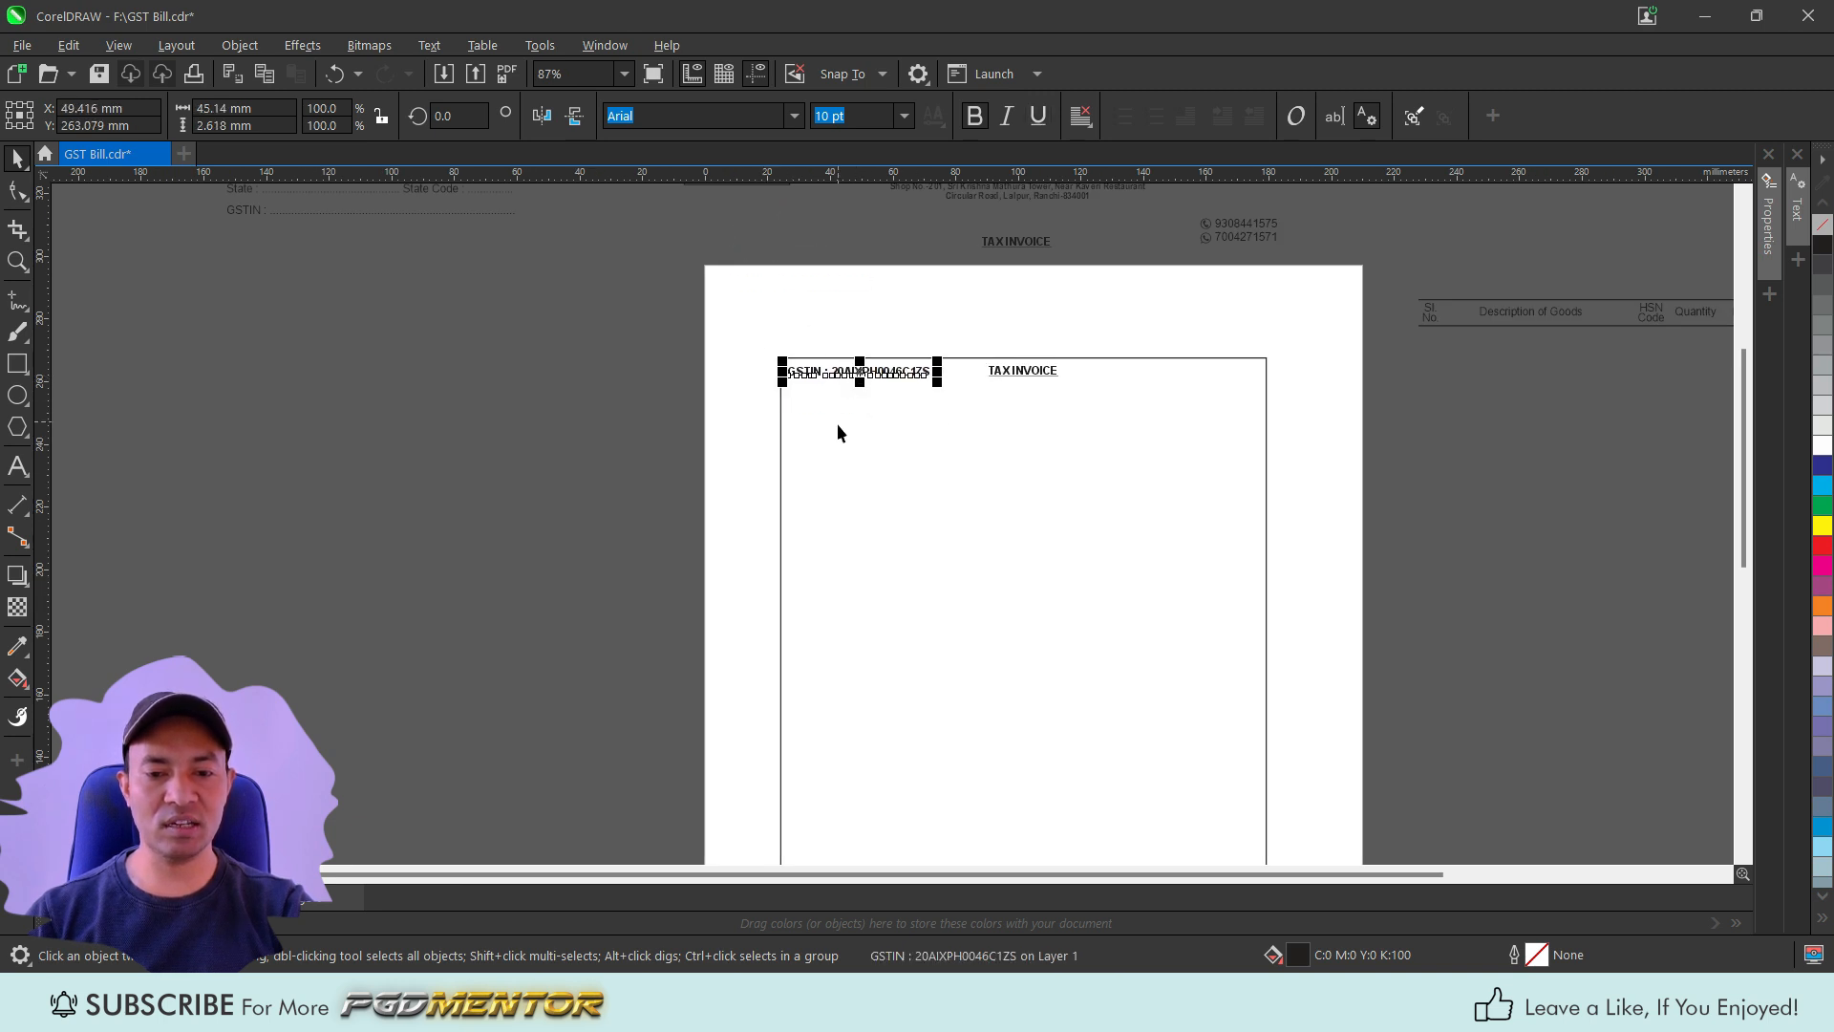
click(1207, 240)
drag(1207, 240, 1214, 381)
scroll(1003, 416, up, 1)
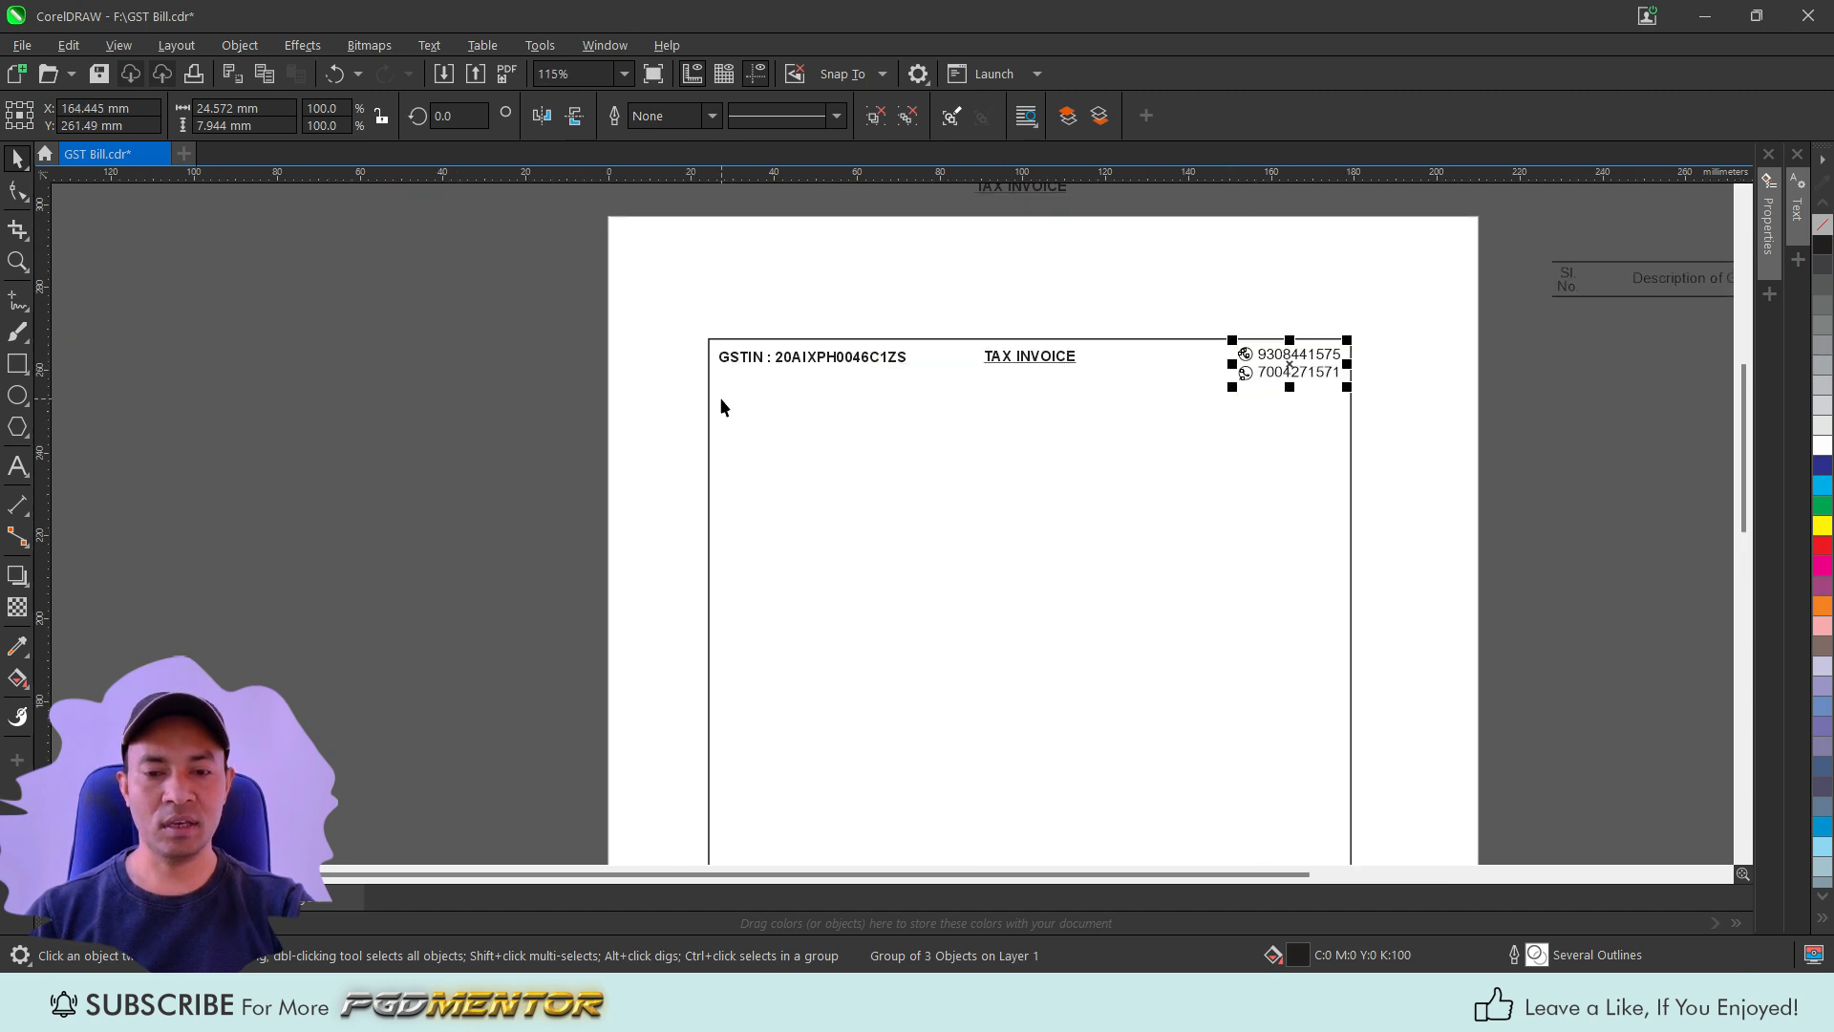
Align the top of the phone number group with the top of the GSTIN text.
shift+click(824, 358)
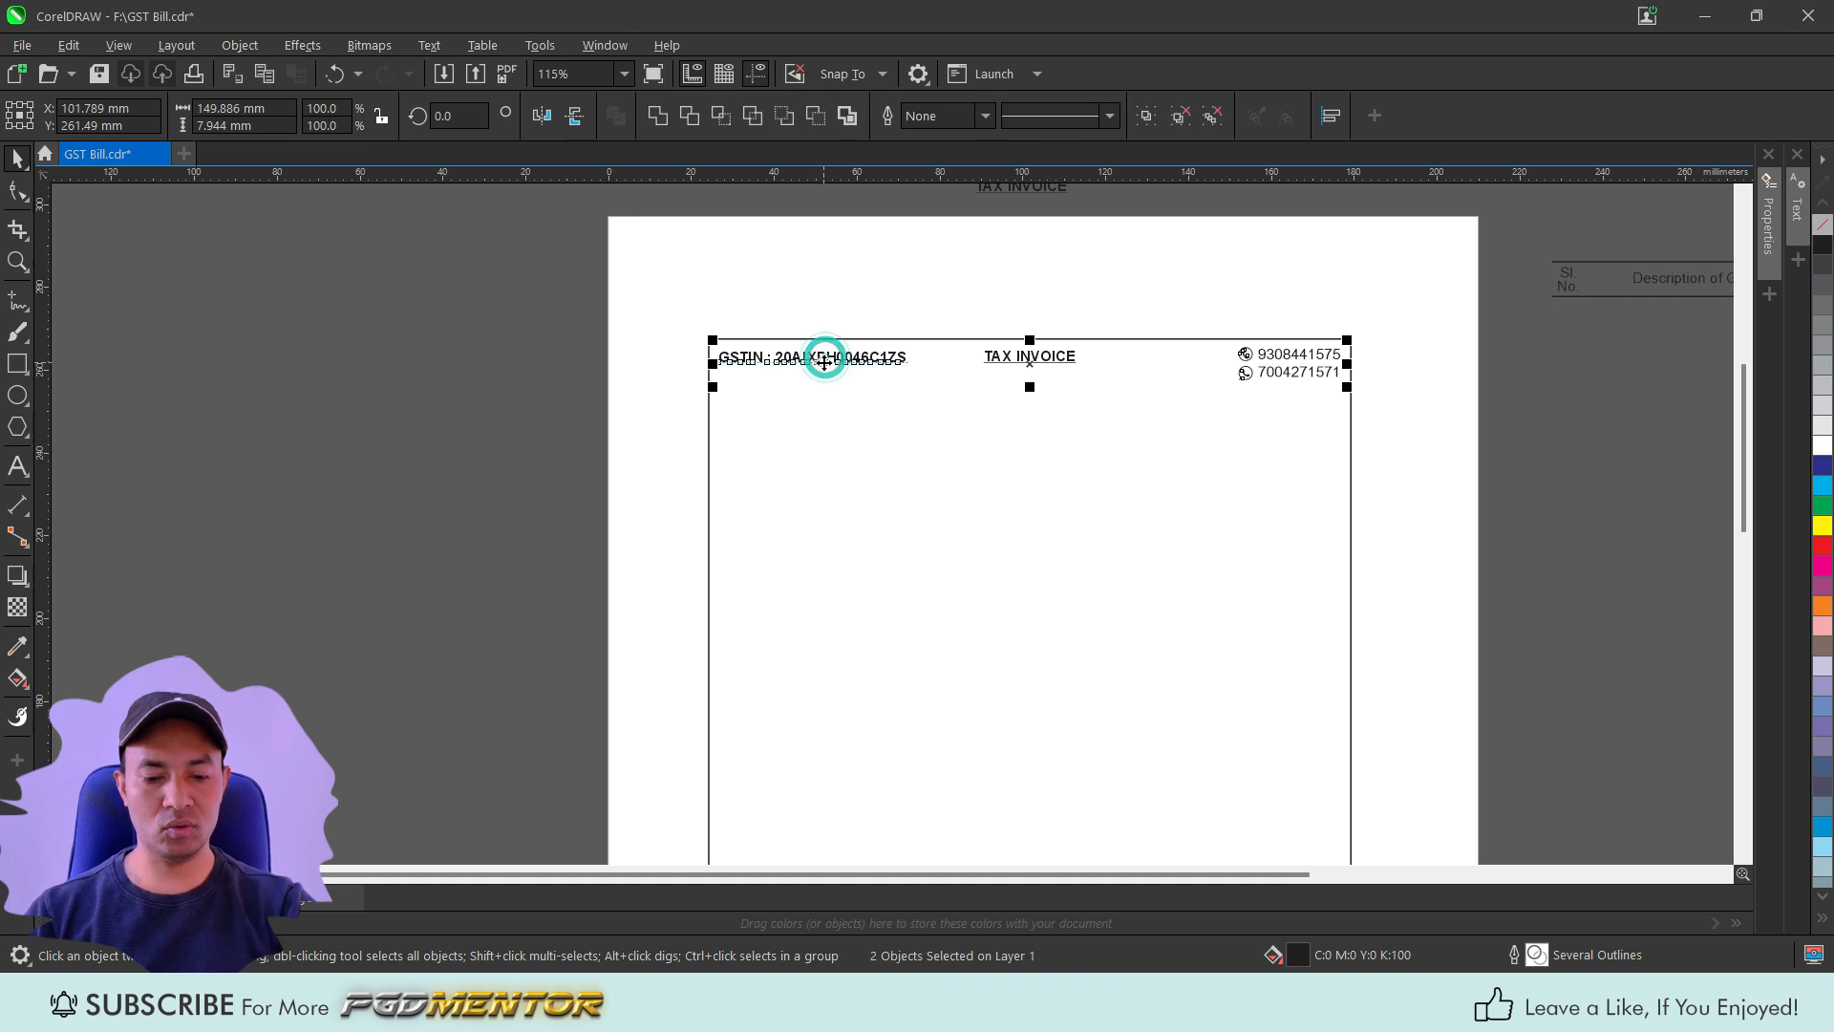
key(t)
click(564, 399)
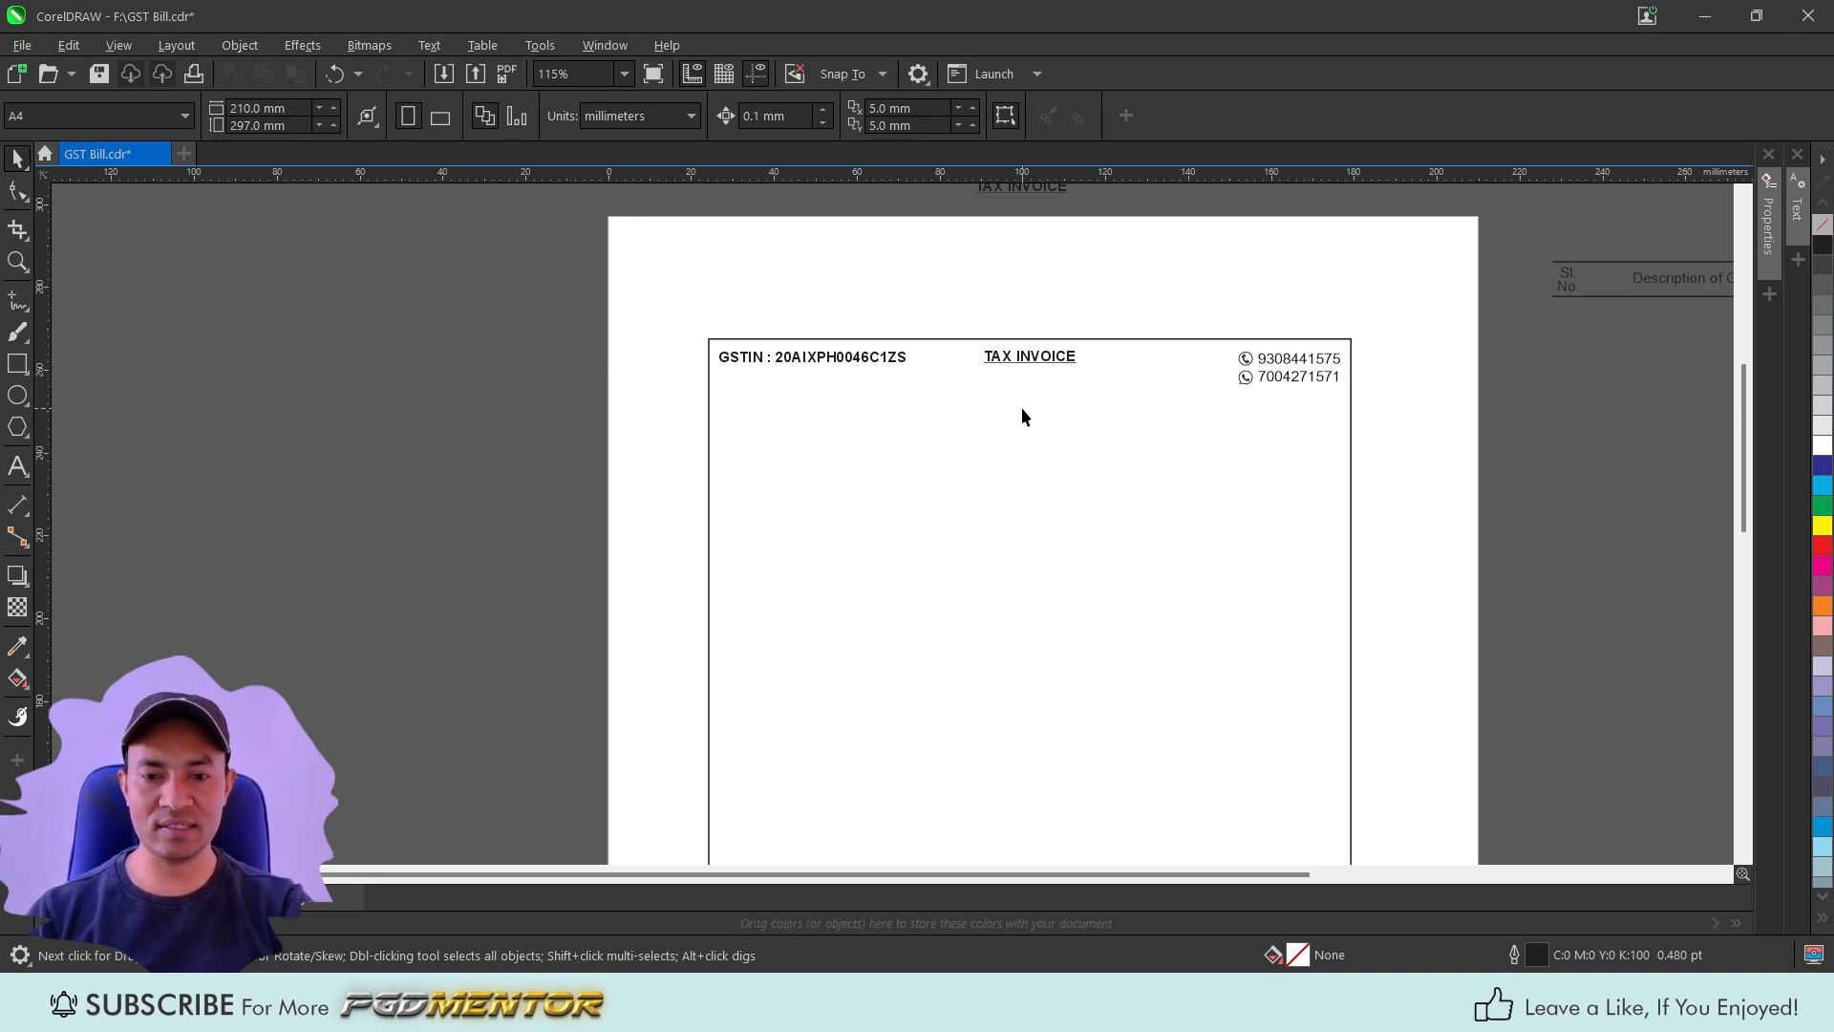
Move the ZH Enterprises name and tagline group below the TAX INVOICE heading and centre it horizontally in the frame.
scroll(1022, 417, down, 2)
click(993, 196)
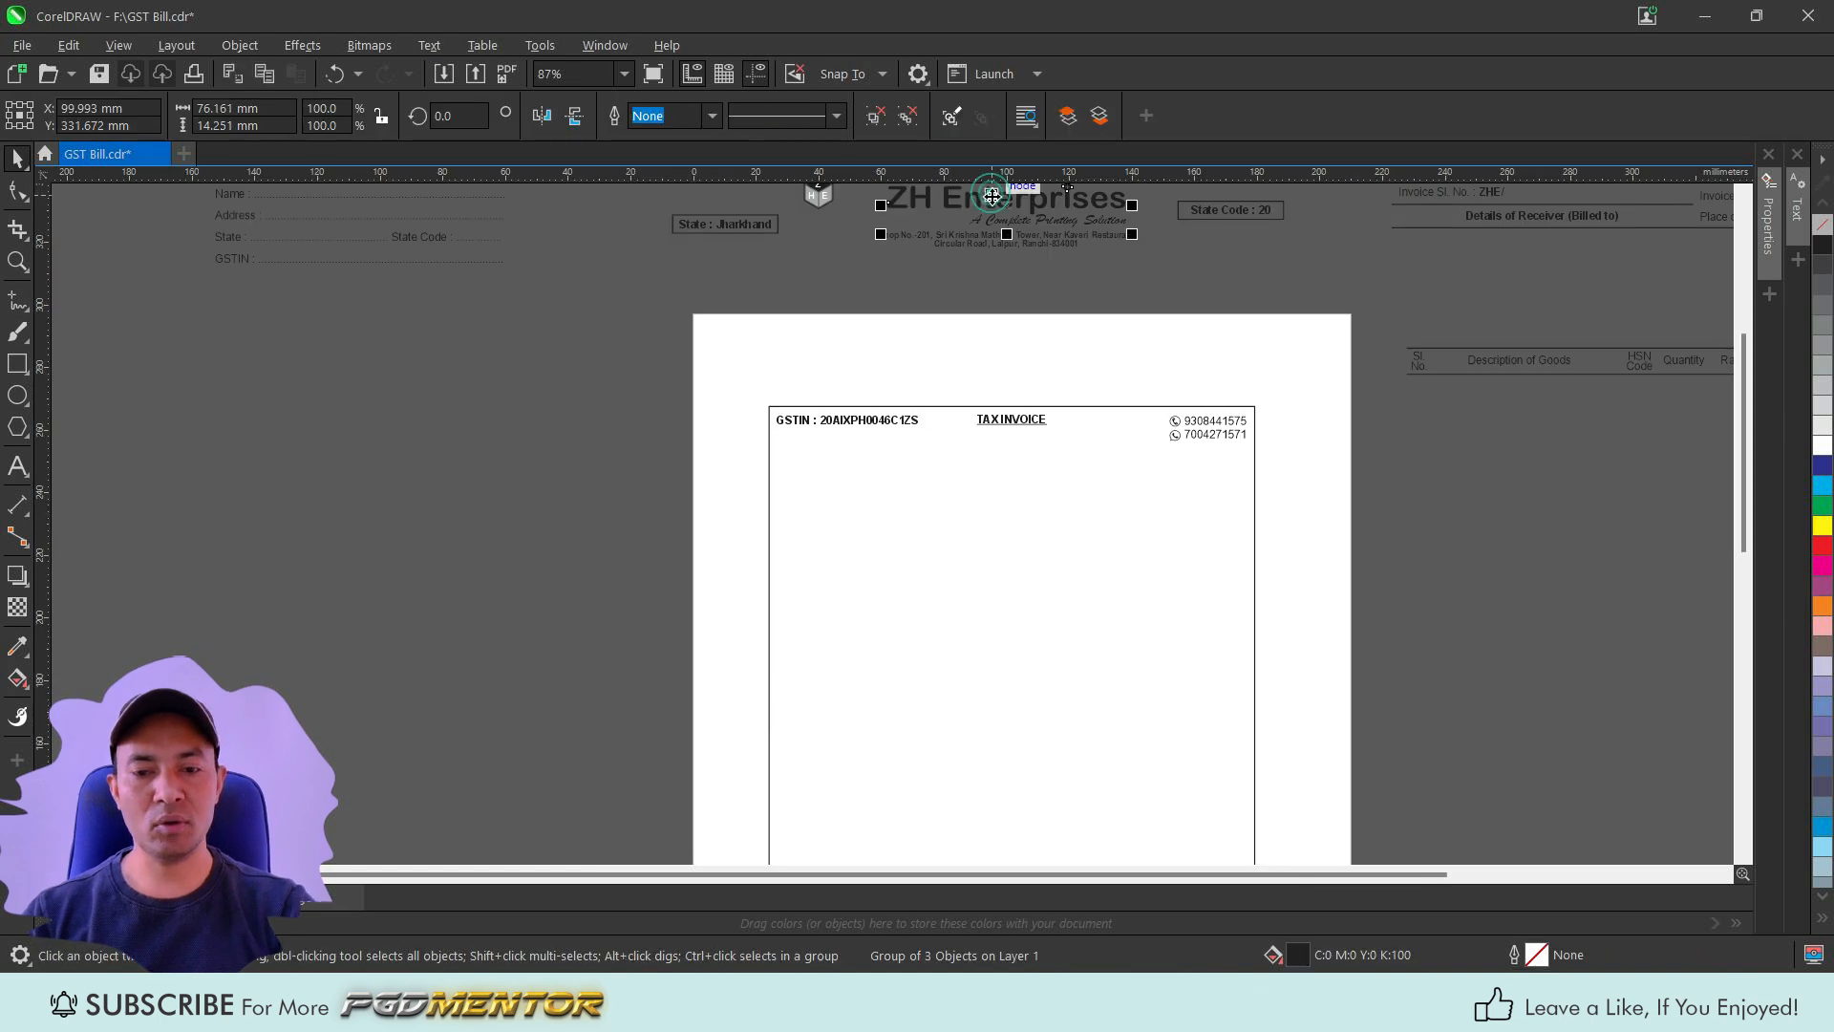
drag(995, 278, 1005, 451)
scroll(872, 532, up, 1)
shift+click(873, 531)
click(528, 396)
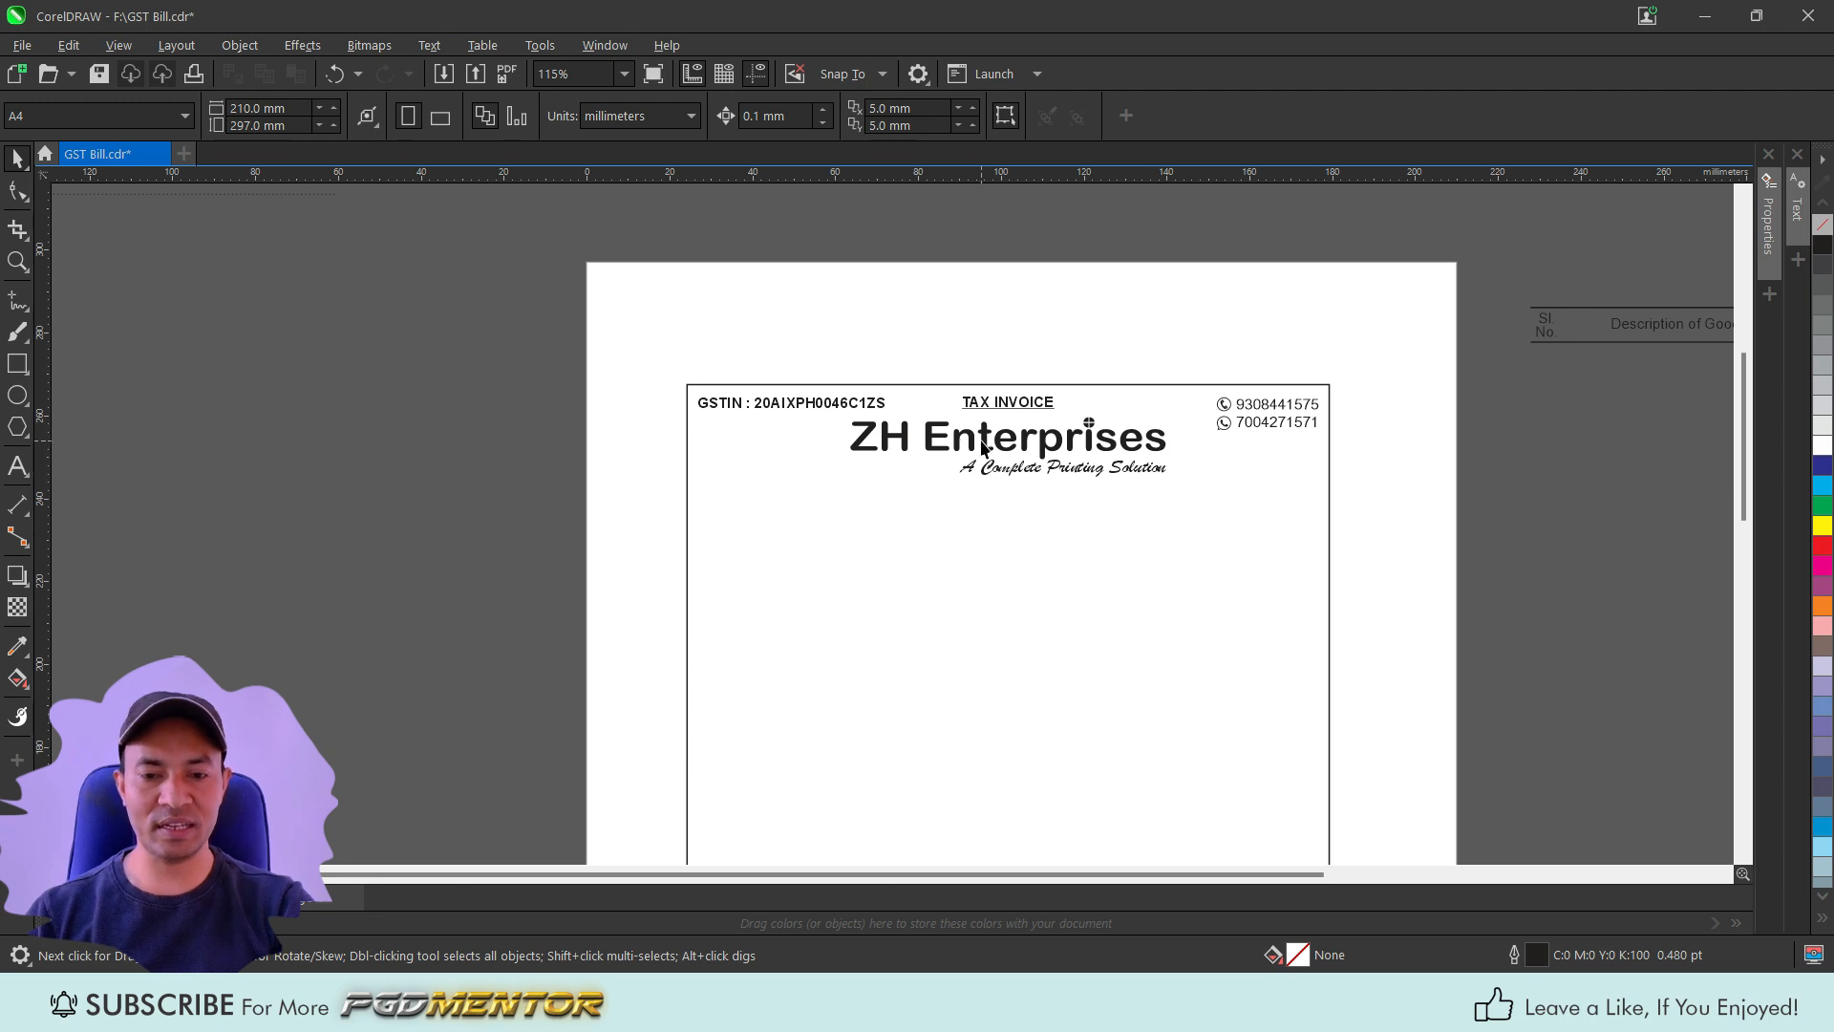
ctrl+click(988, 442)
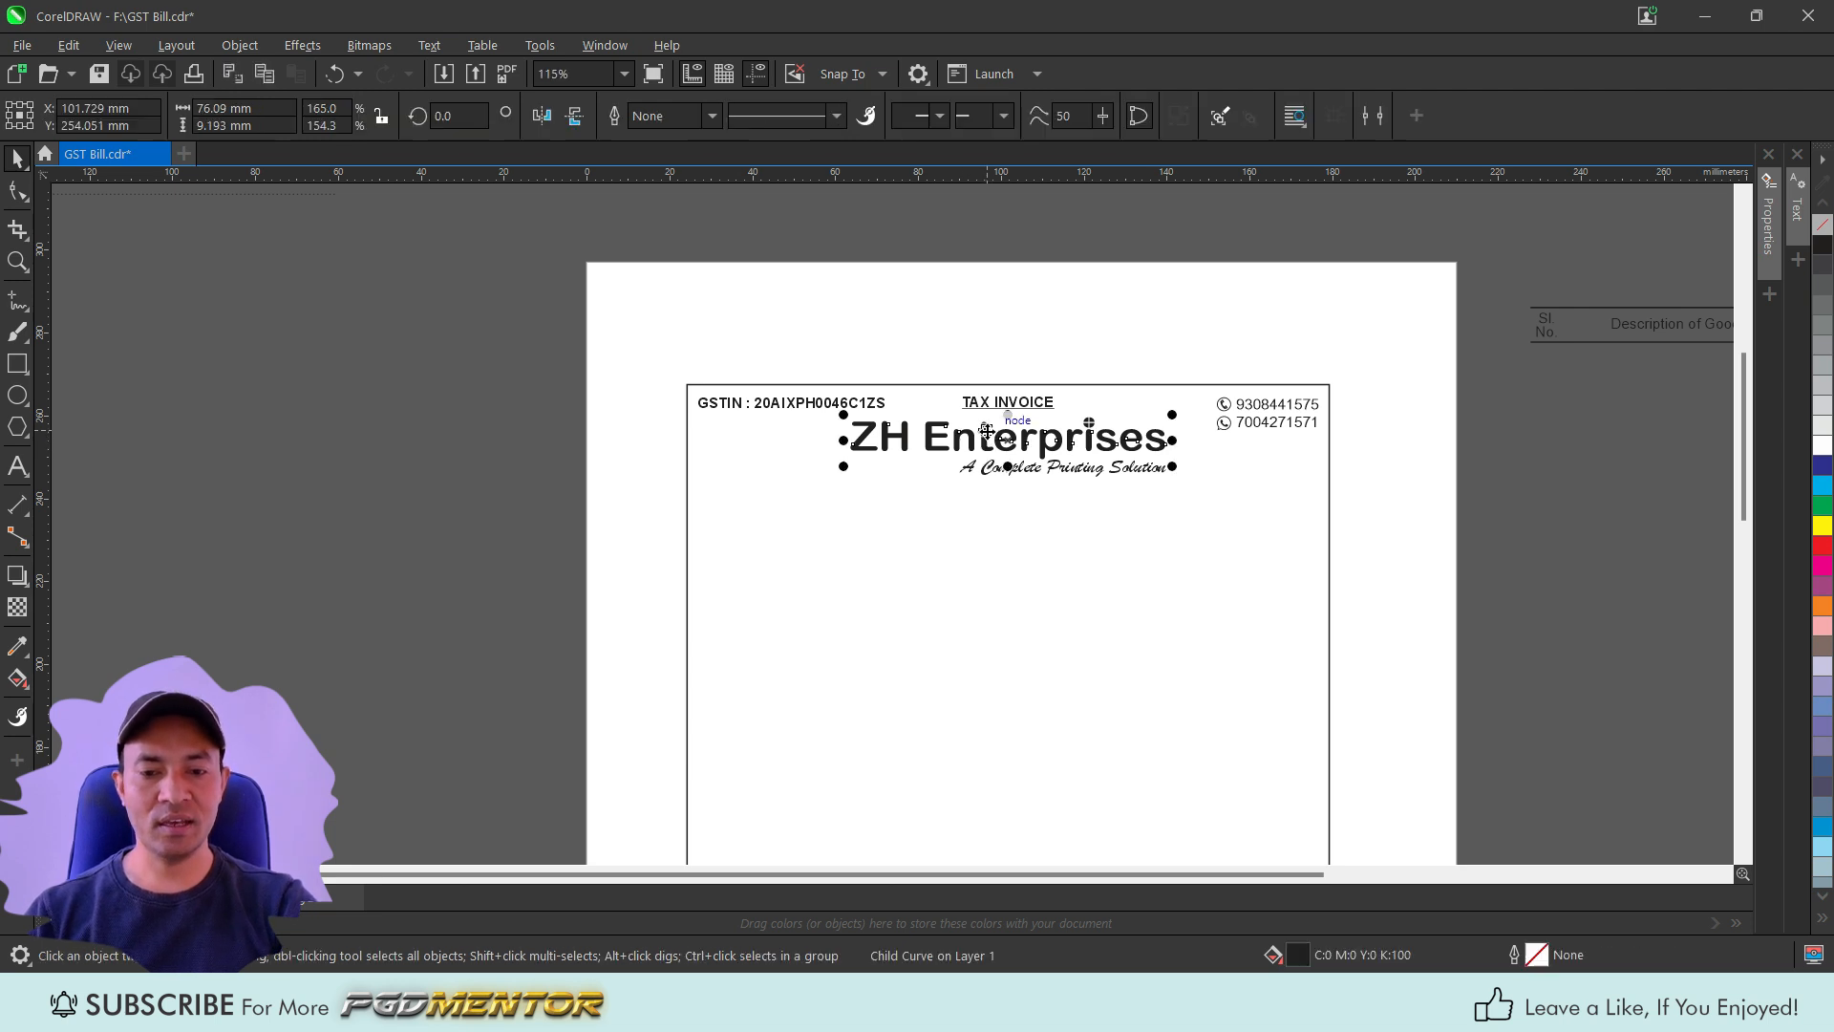
click(471, 494)
click(990, 447)
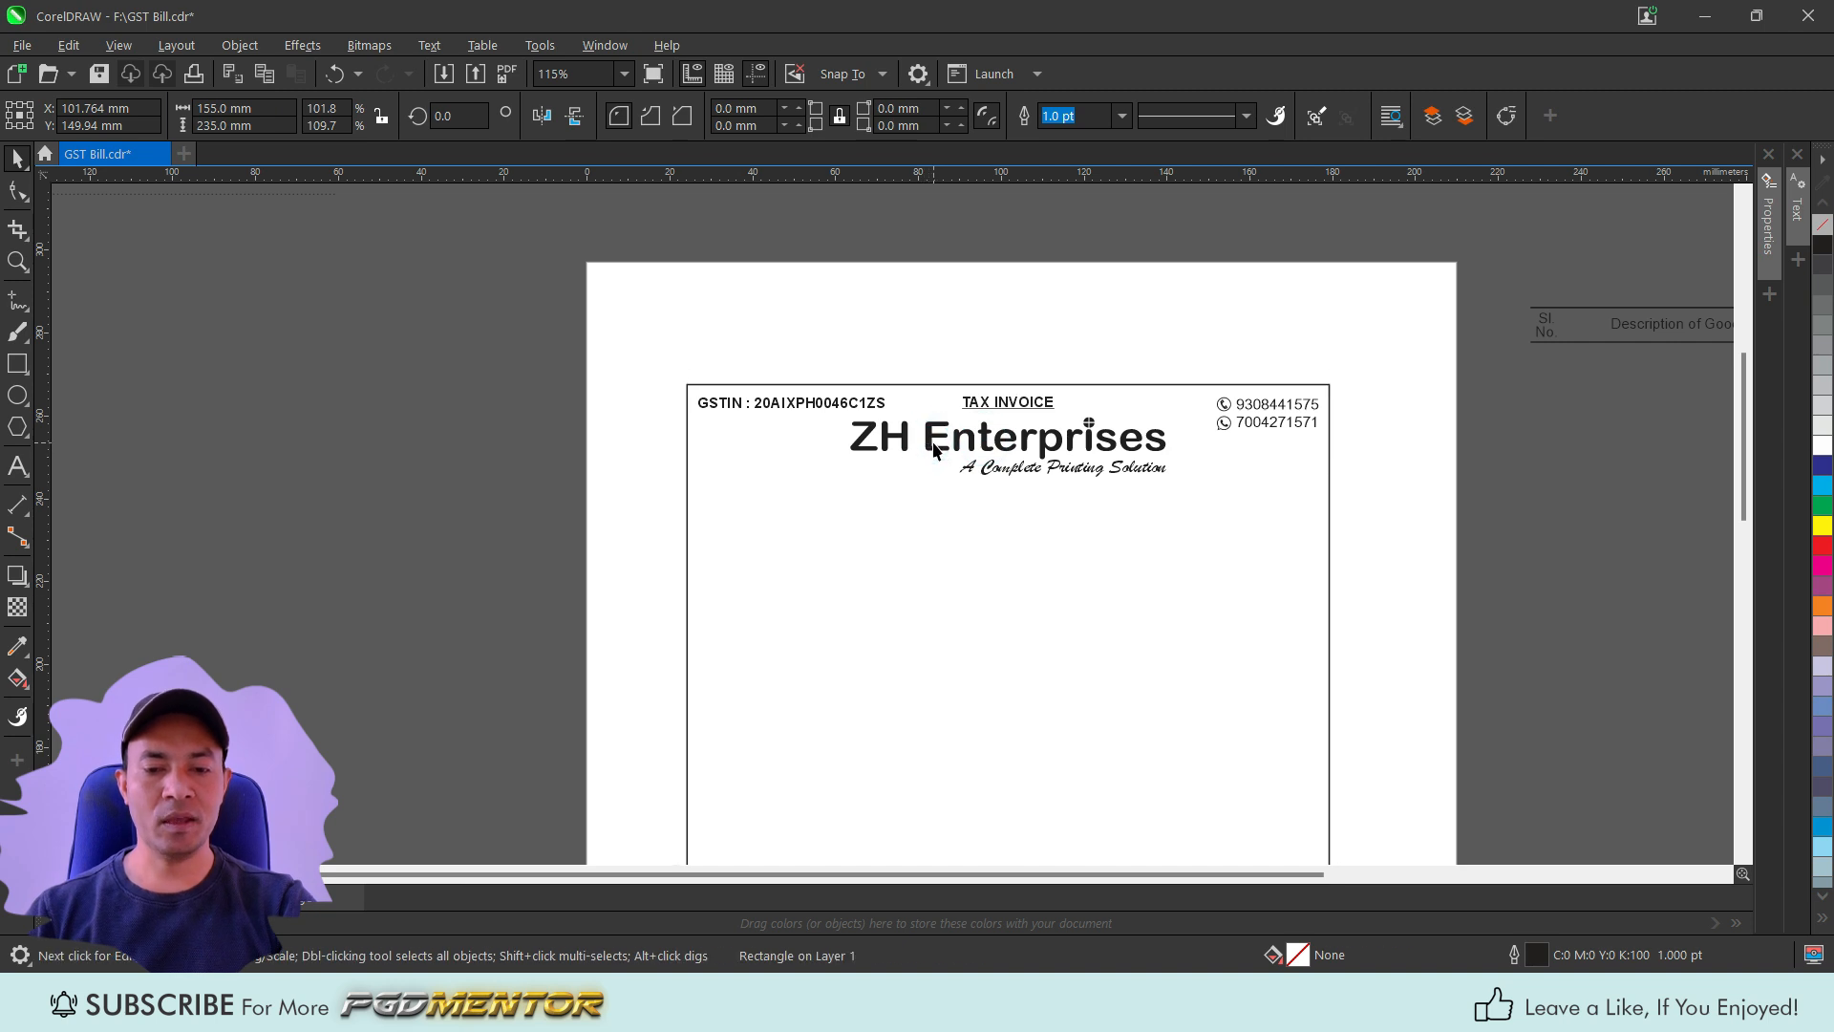
shift+click(926, 491)
click(563, 475)
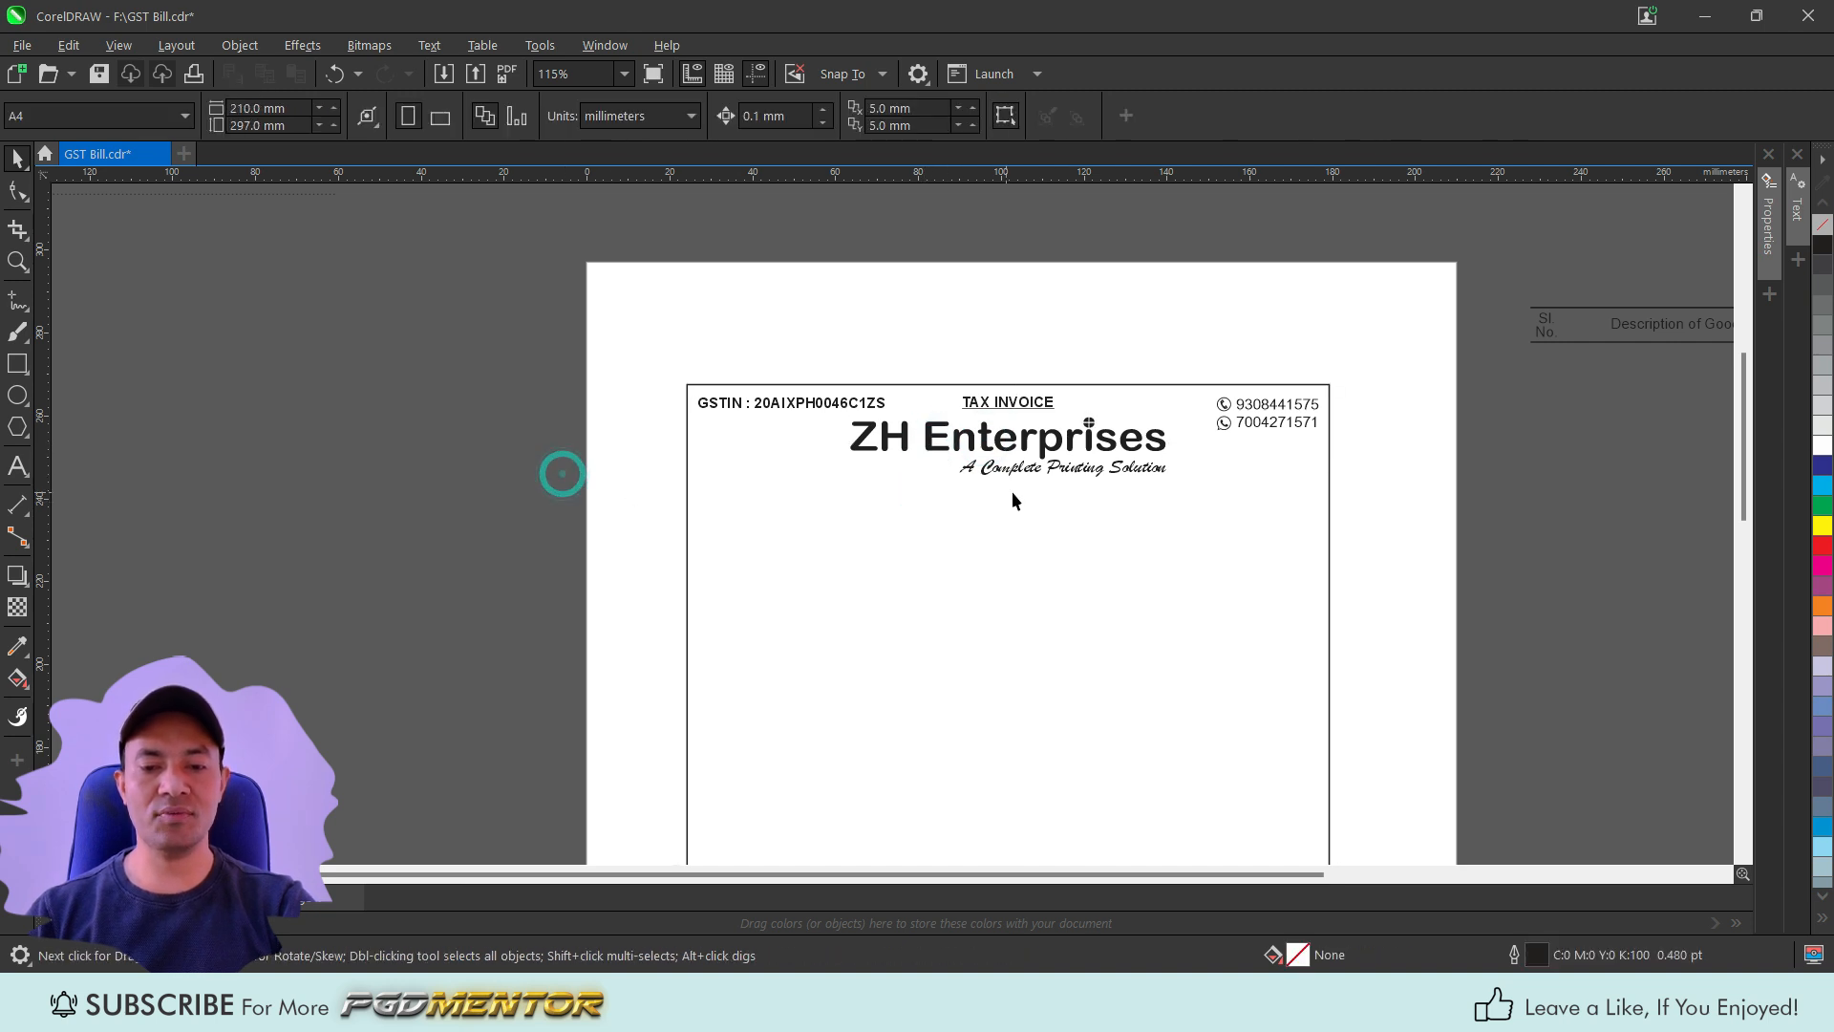
Move the two-line shop address into the frame below the company tagline, centred horizontally.
scroll(987, 501, down, 1)
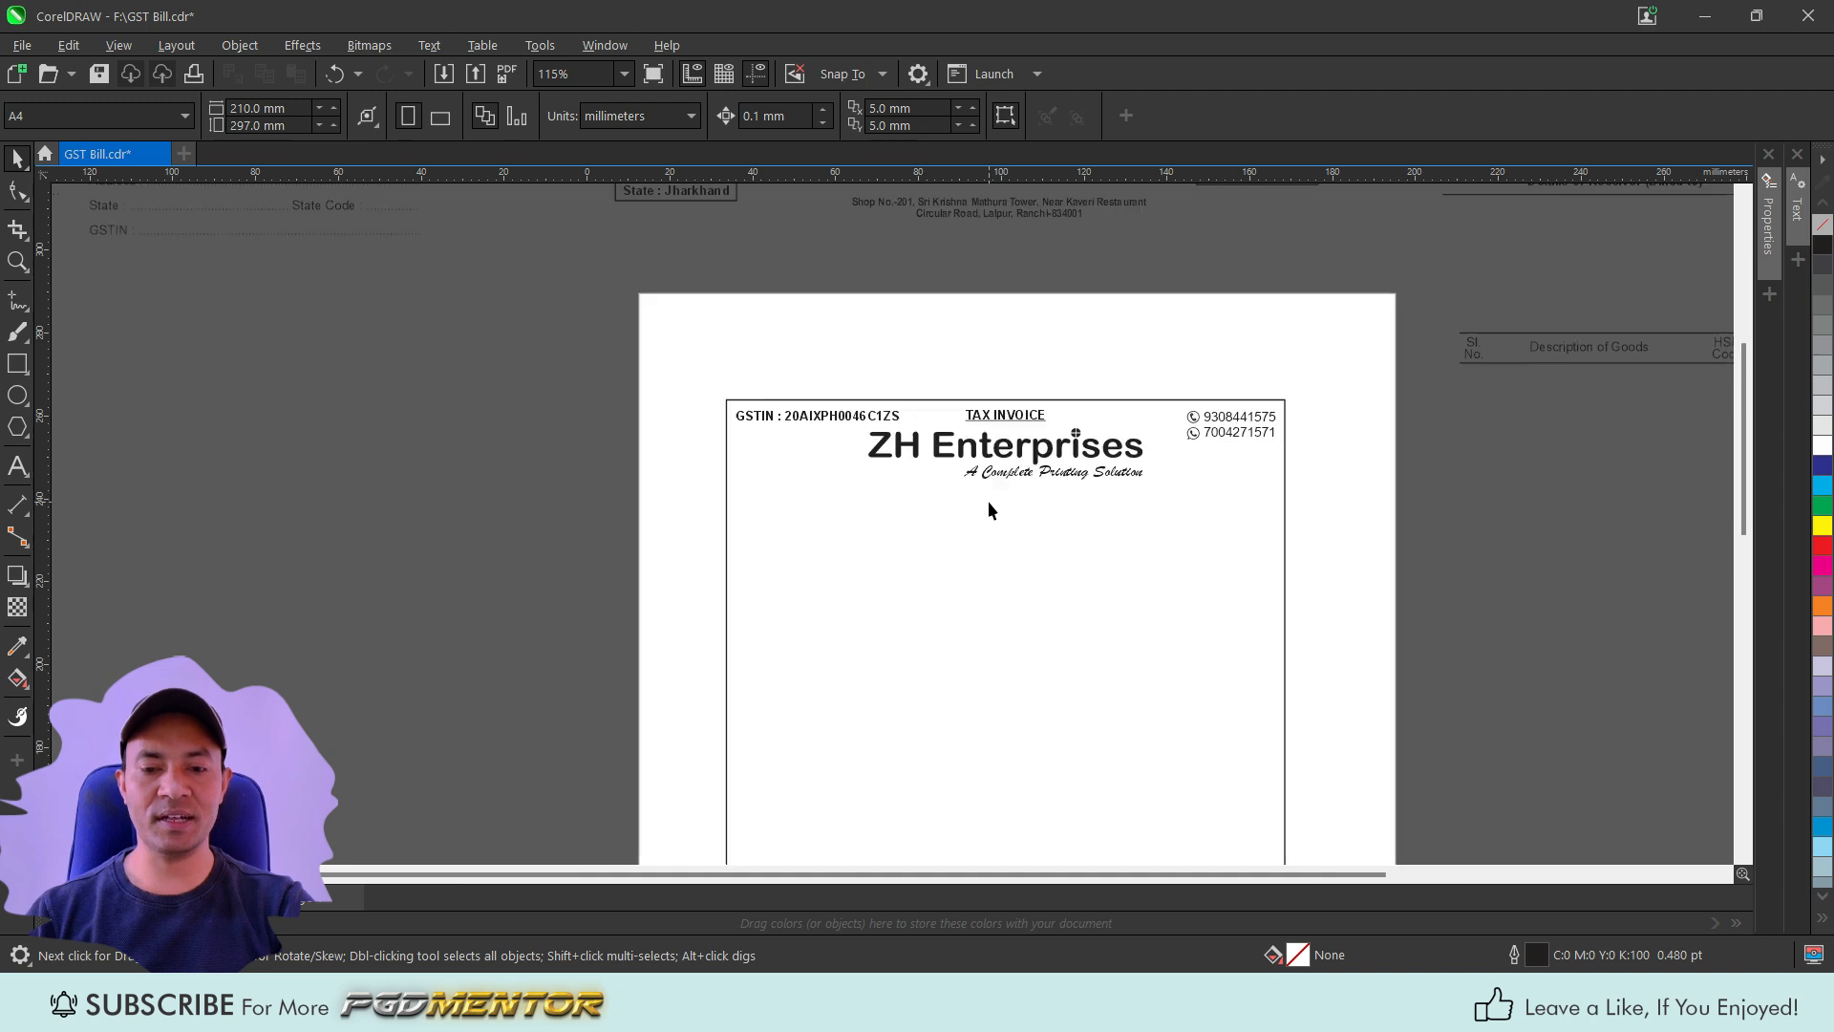
drag(981, 210, 994, 495)
scroll(995, 493, up, 4)
key(Escape)
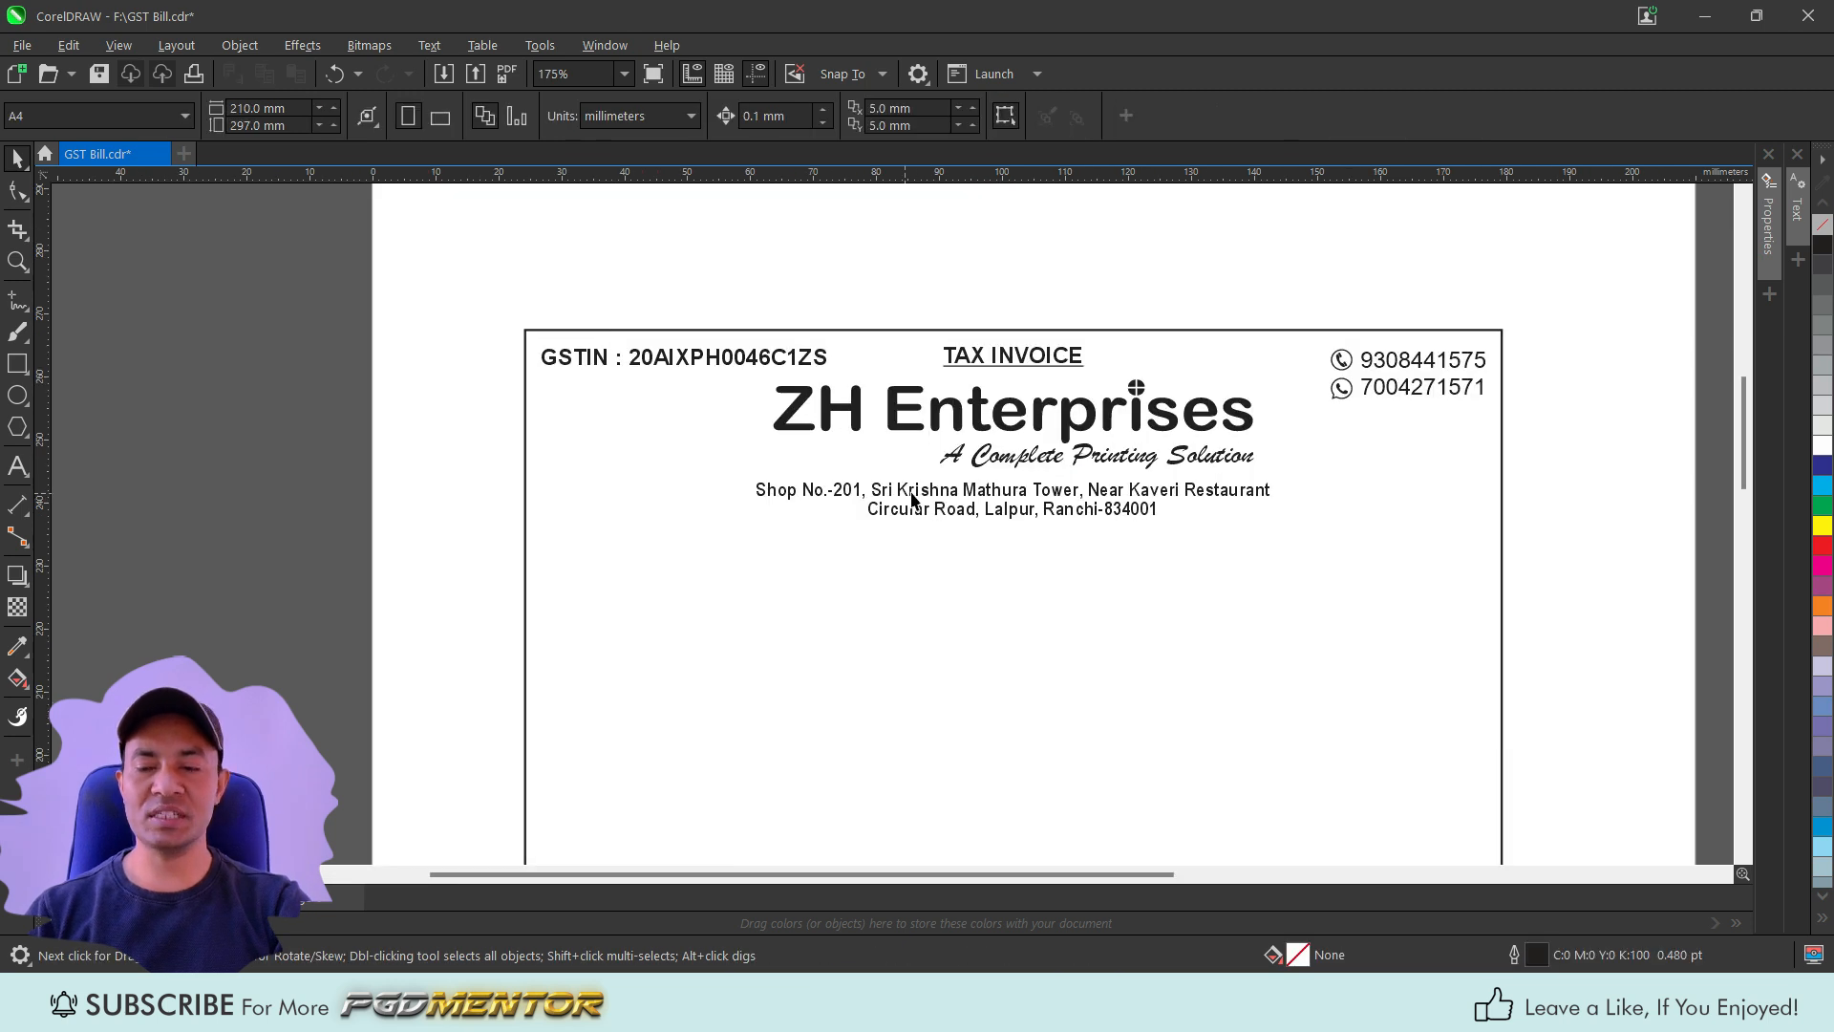
click(962, 500)
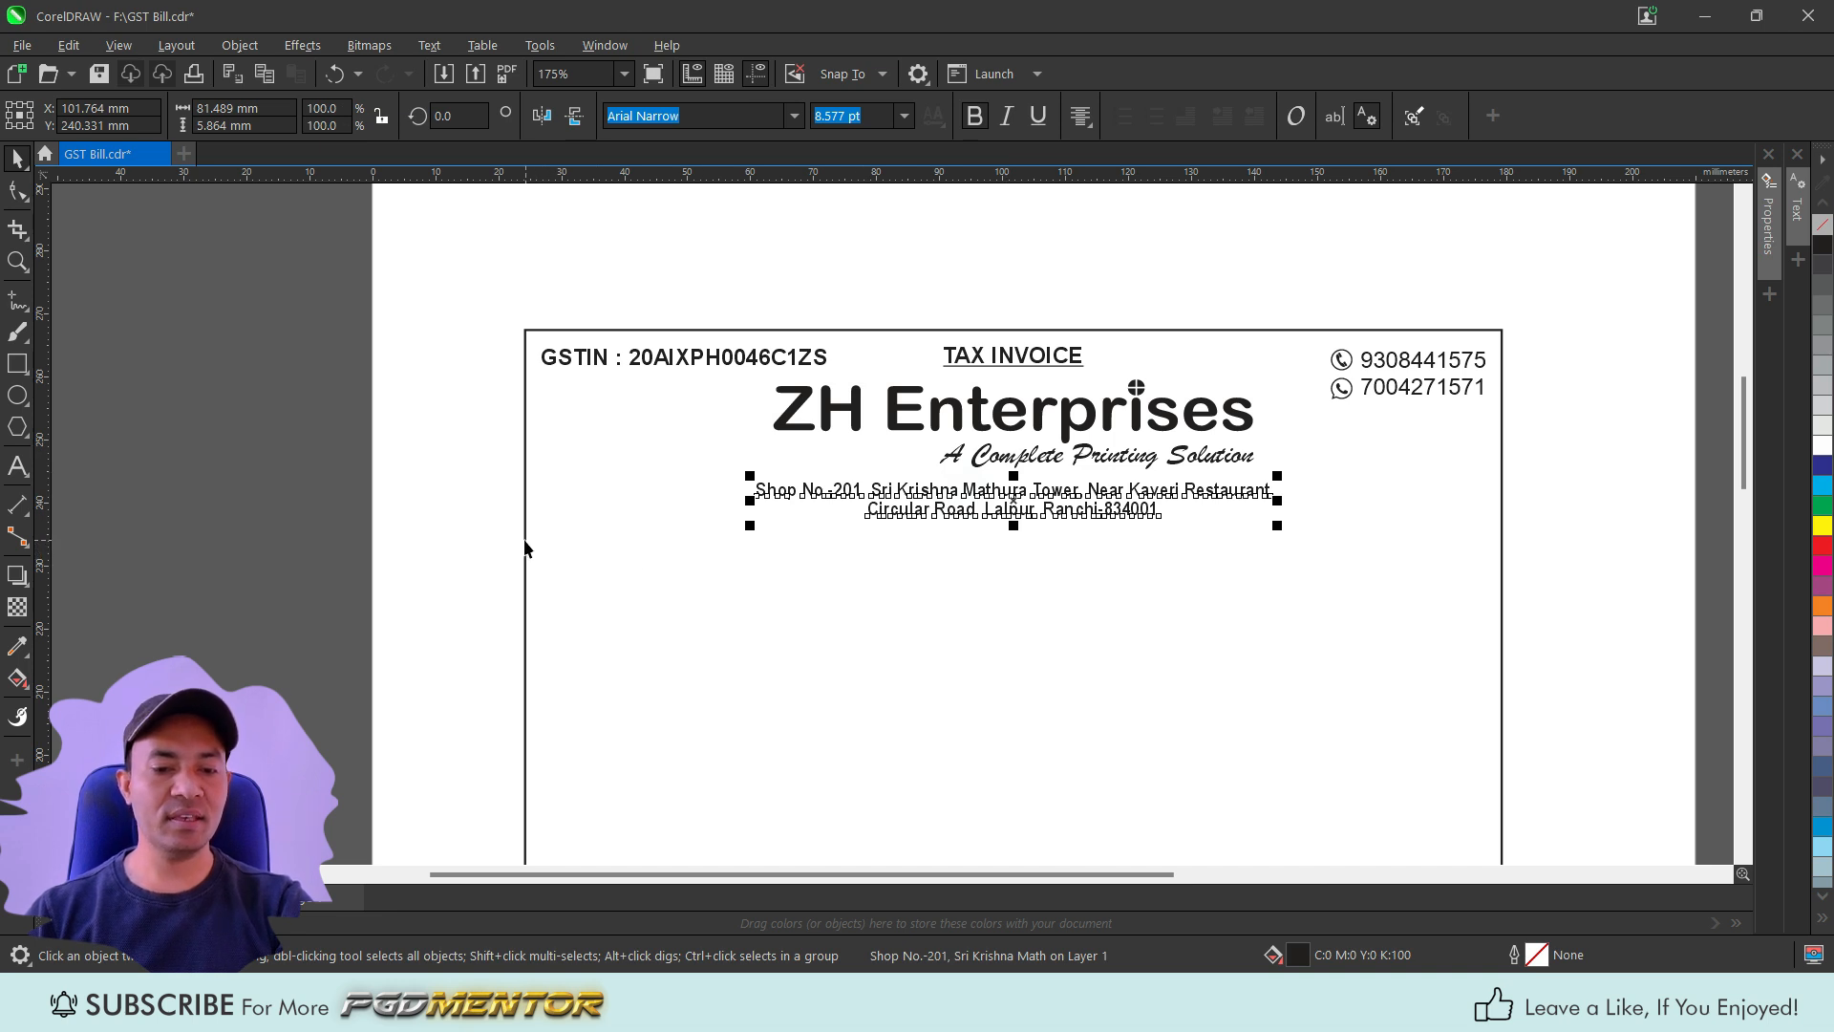
Draw a 155 mm horizontal Freehand line across the frame just below the address, with a 1.0 pt outline.
click(28, 311)
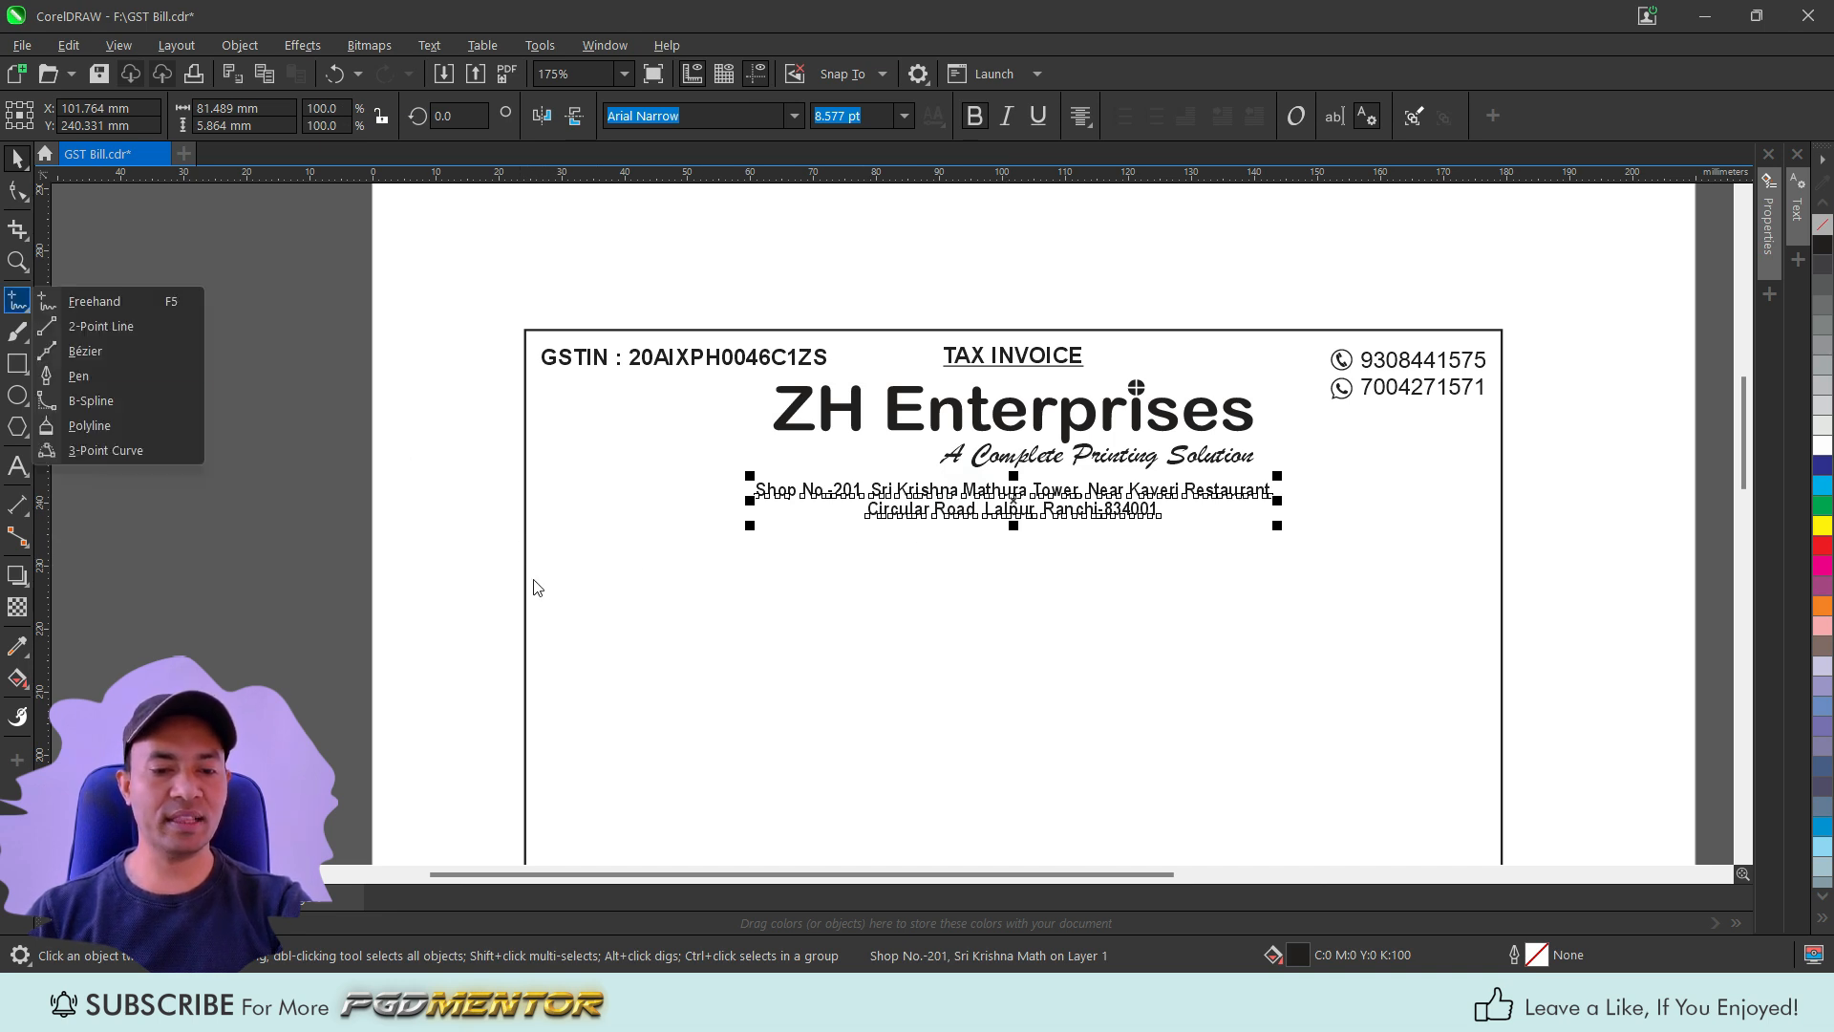
click(133, 301)
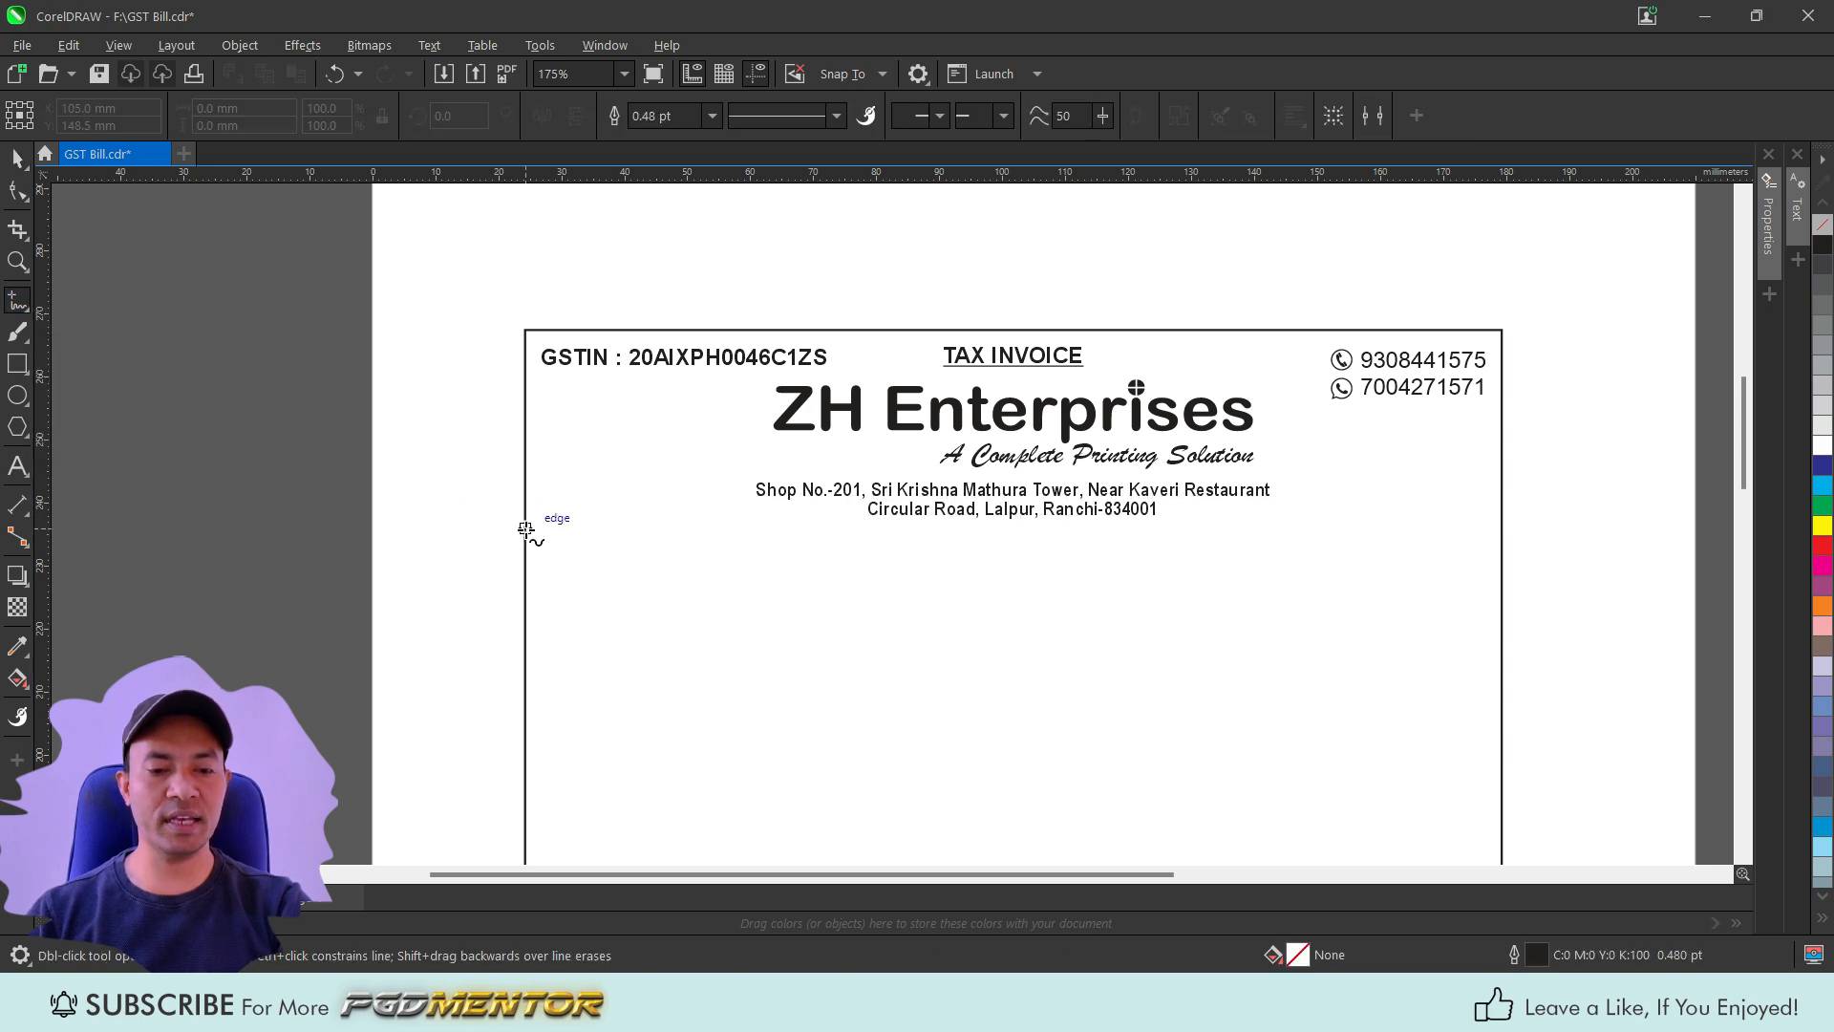
click(526, 532)
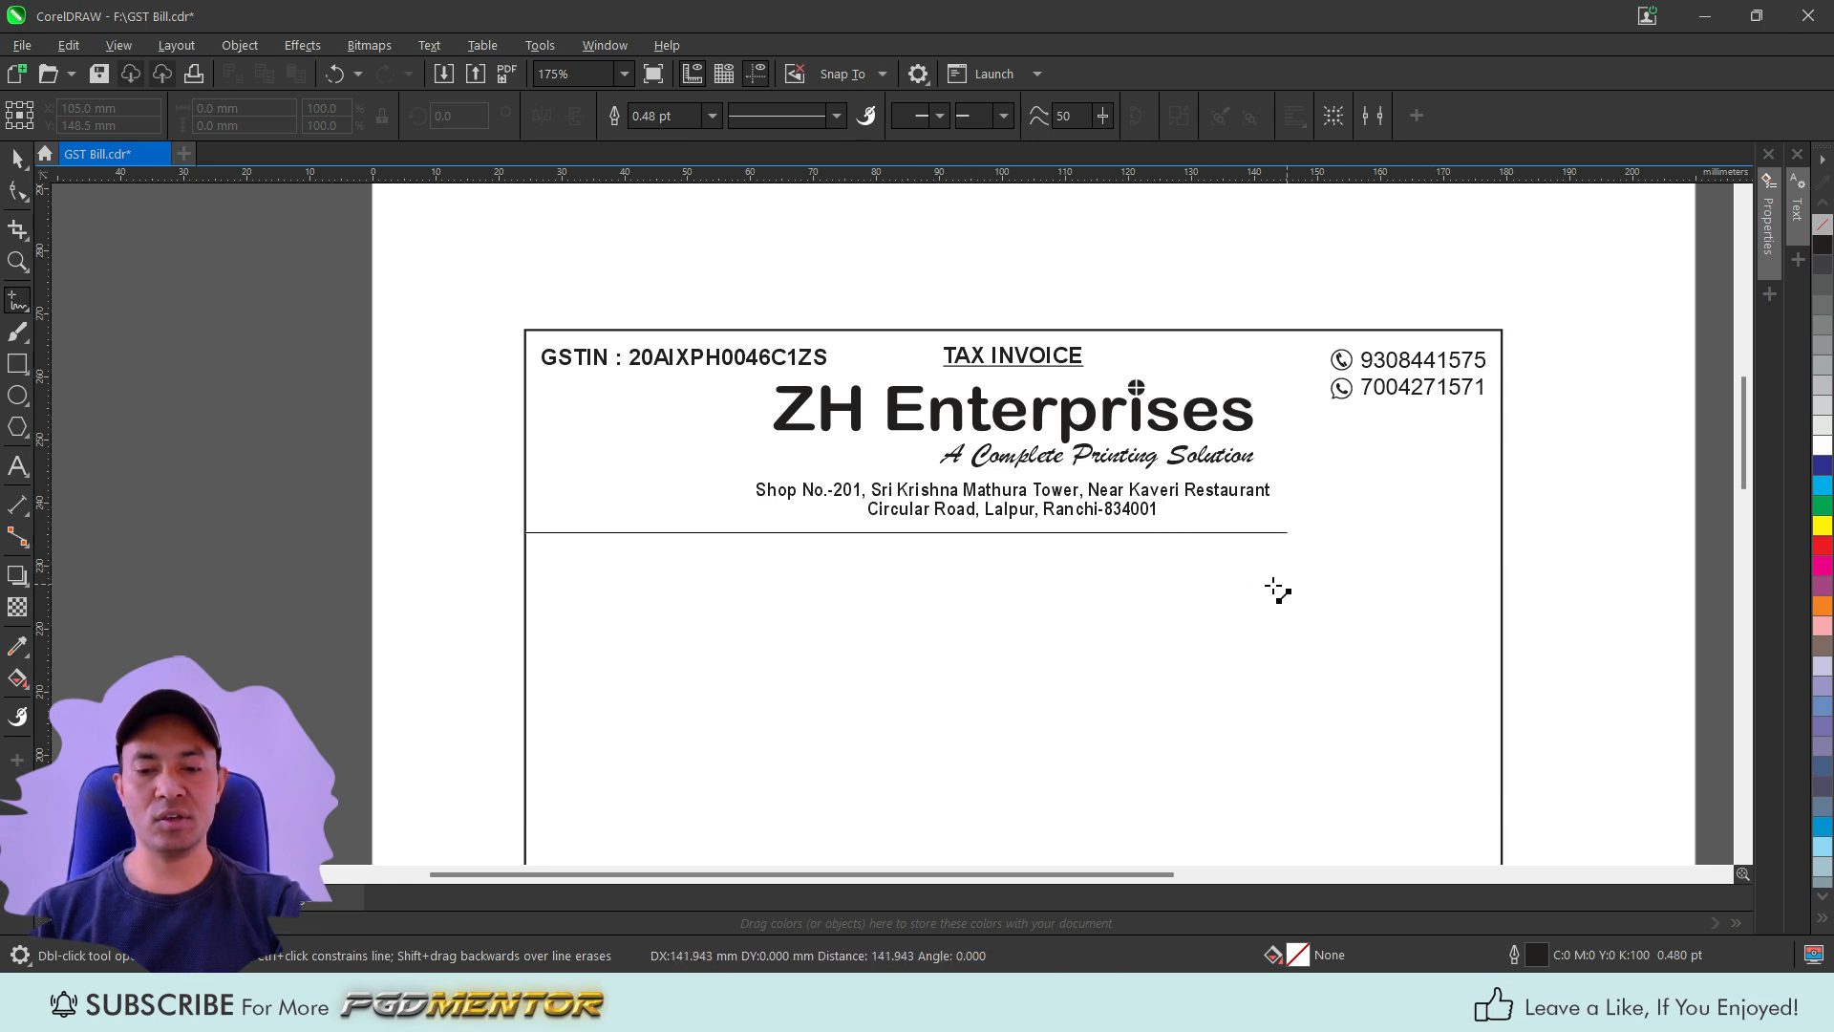
click(1502, 554)
key(space)
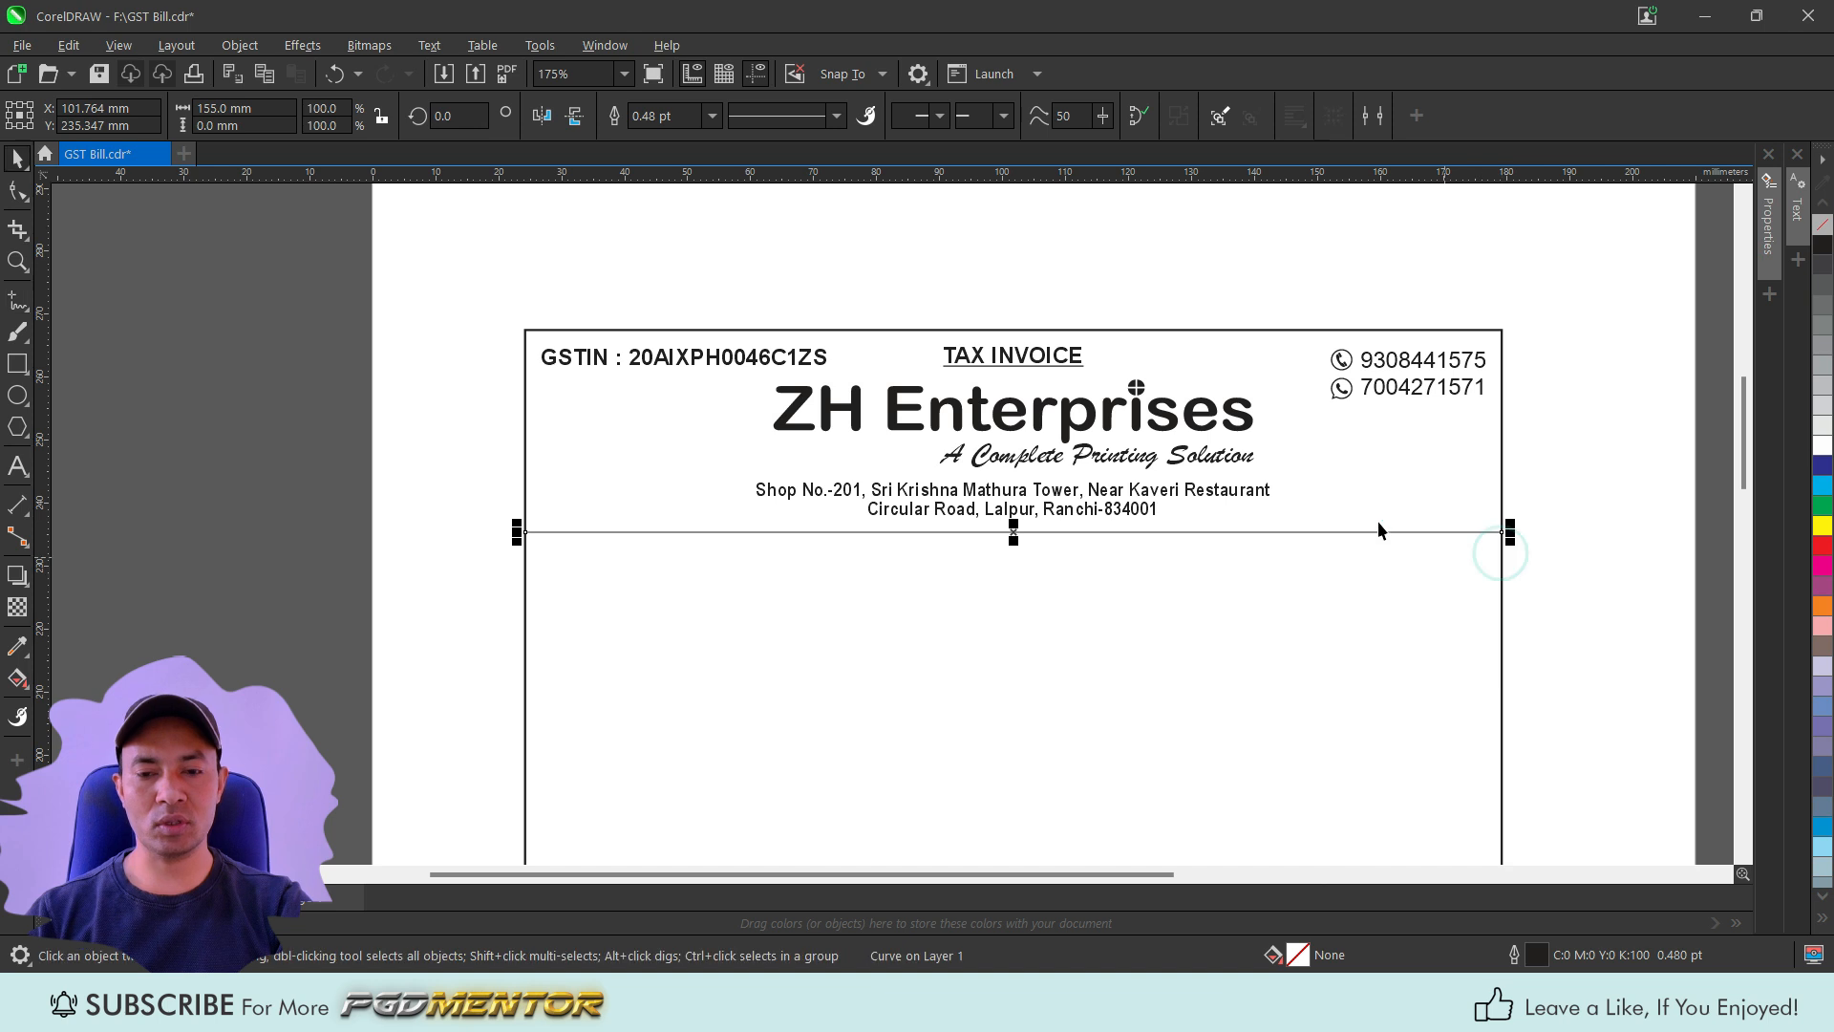
click(713, 115)
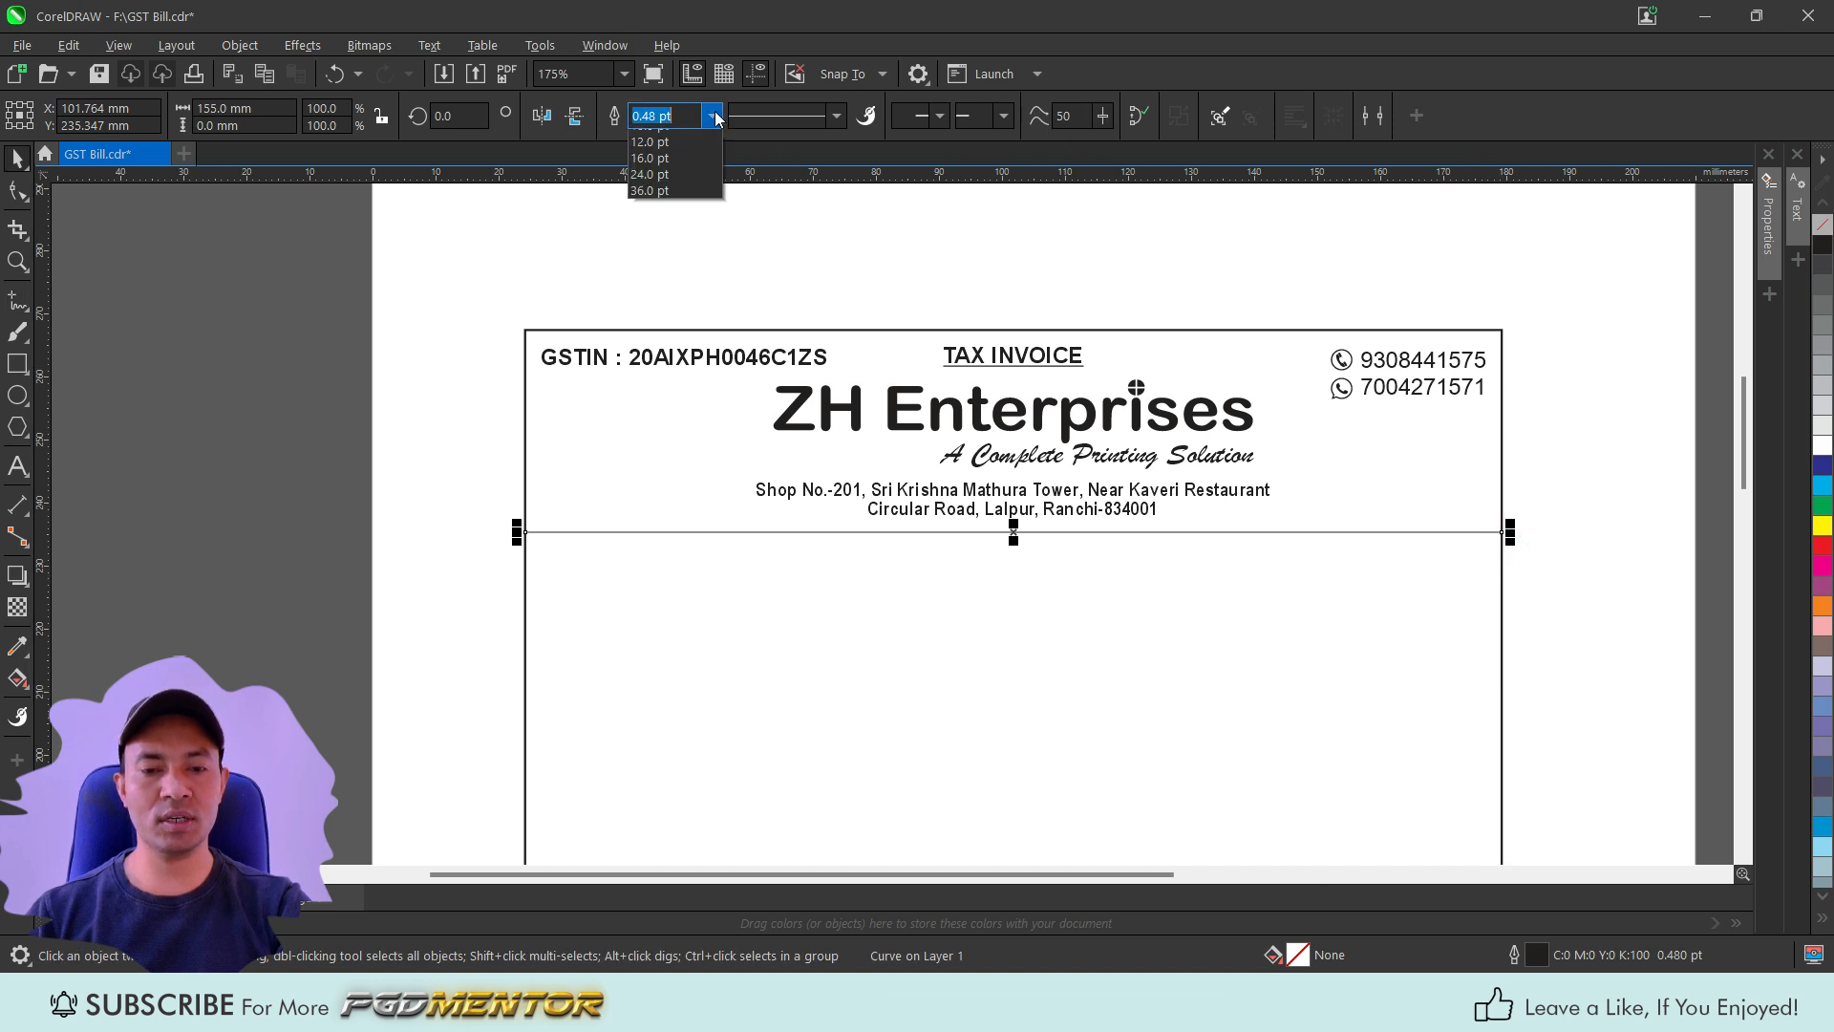
click(667, 200)
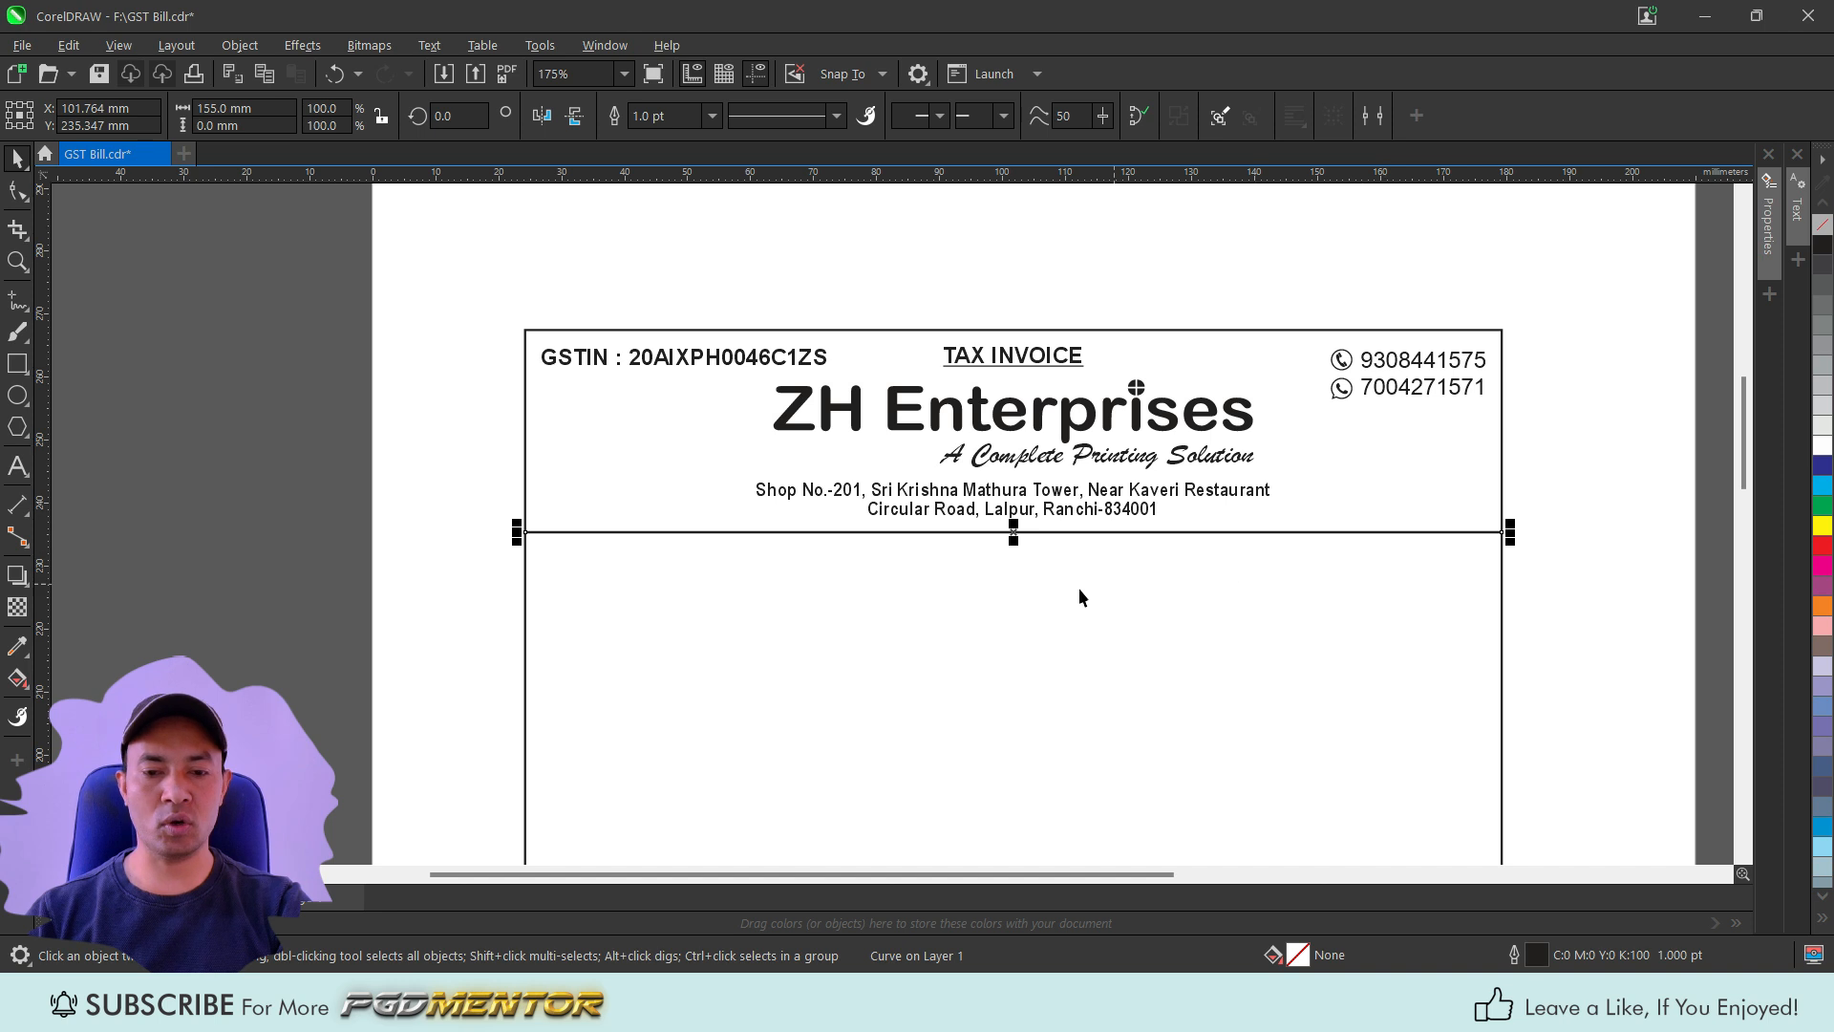
Move the boxed "State : Jharkhand" group into the frame's left side, resting on the header's dividing line.
scroll(735, 573, down, 1)
scroll(749, 554, down, 1)
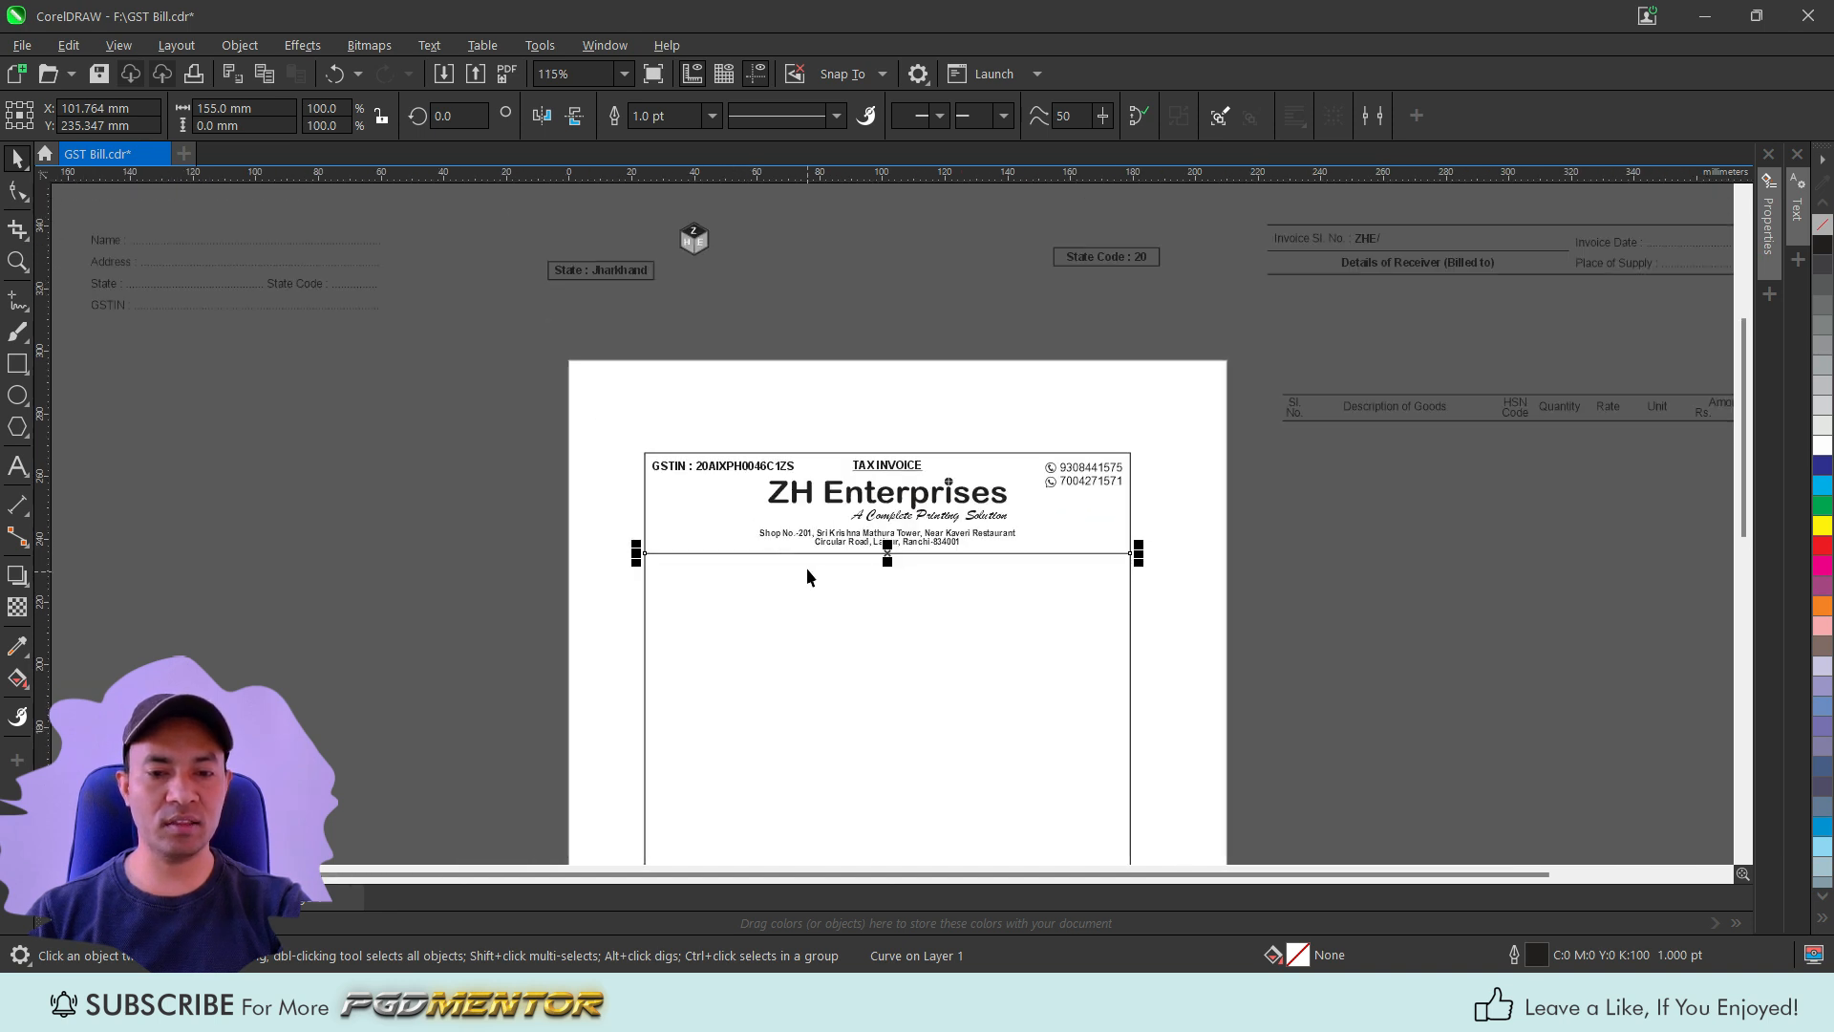
drag(523, 260, 729, 327)
drag(593, 266, 616, 529)
scroll(700, 554, up, 3)
scroll(621, 529, down, 1)
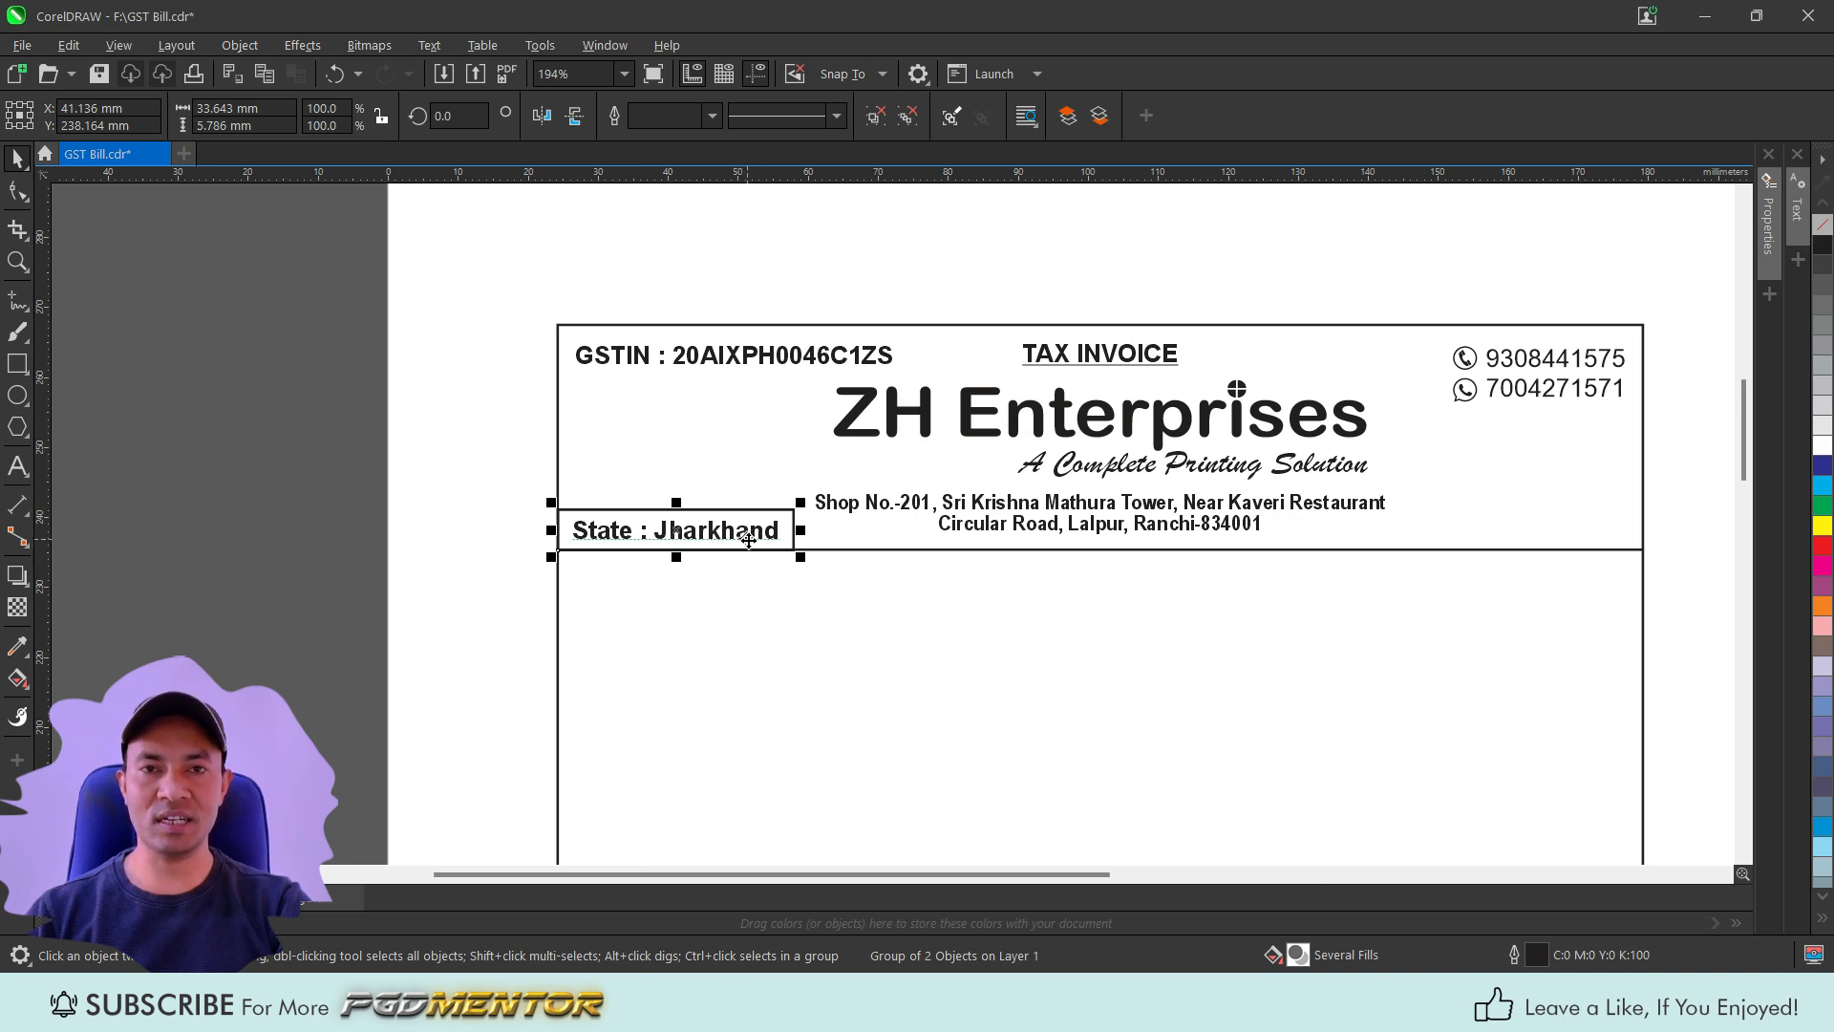
Move the boxed "State Code : 20" group to the frame's right edge, resting on the header's dividing line.
scroll(860, 578, down, 1)
scroll(879, 585, down, 1)
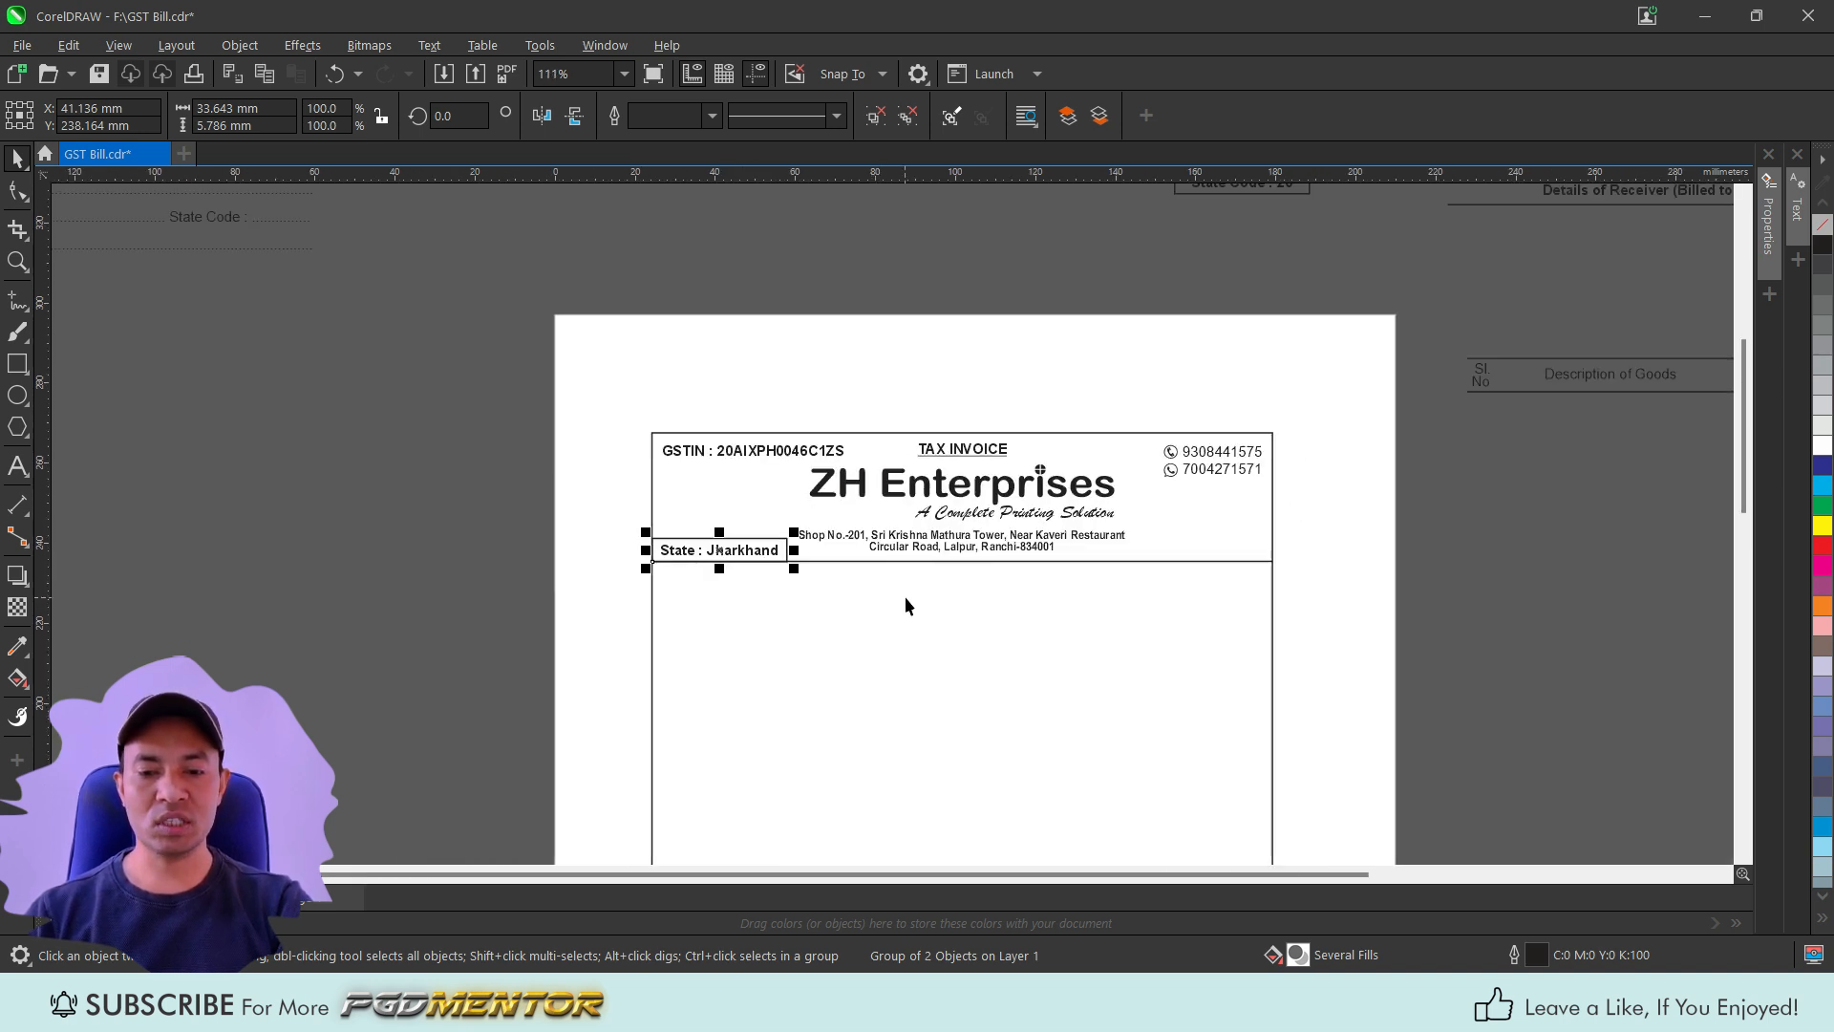
scroll(1200, 553, up, 1)
scroll(1211, 554, down, 2)
drag(1146, 241, 1316, 320)
drag(1231, 269, 1205, 511)
scroll(1220, 543, up, 2)
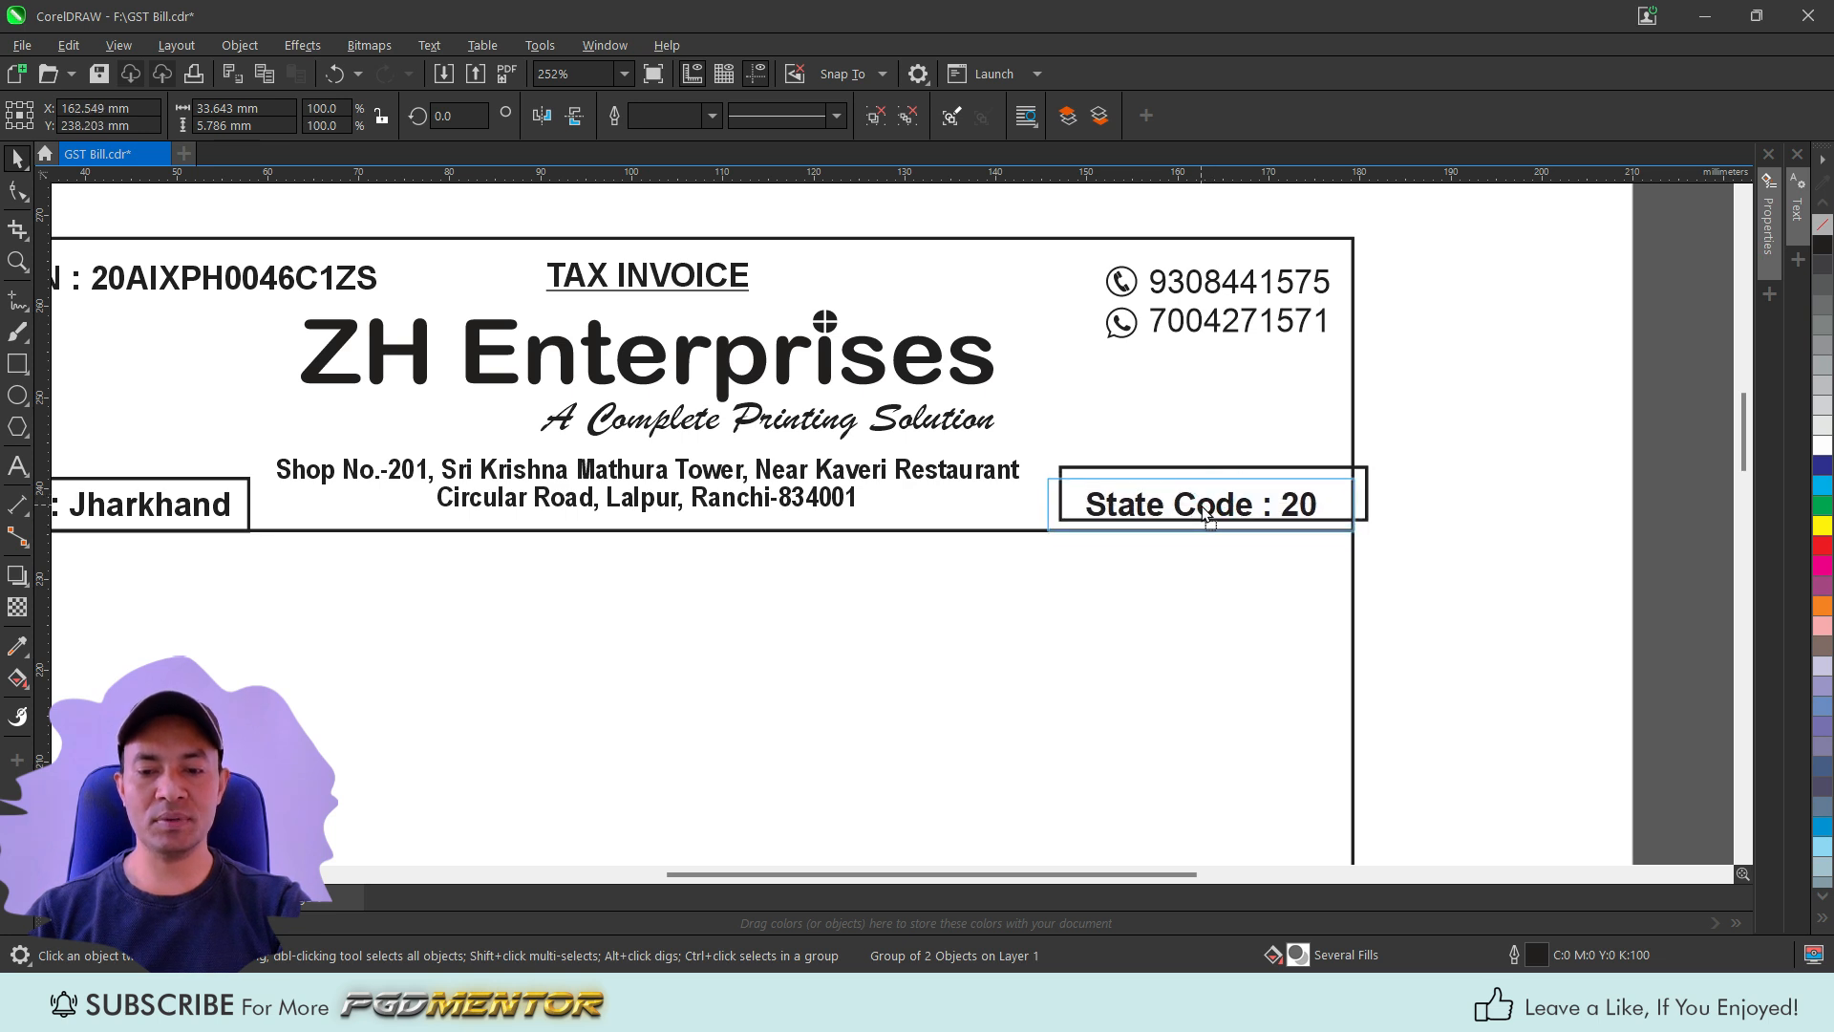
scroll(1300, 565, down, 1)
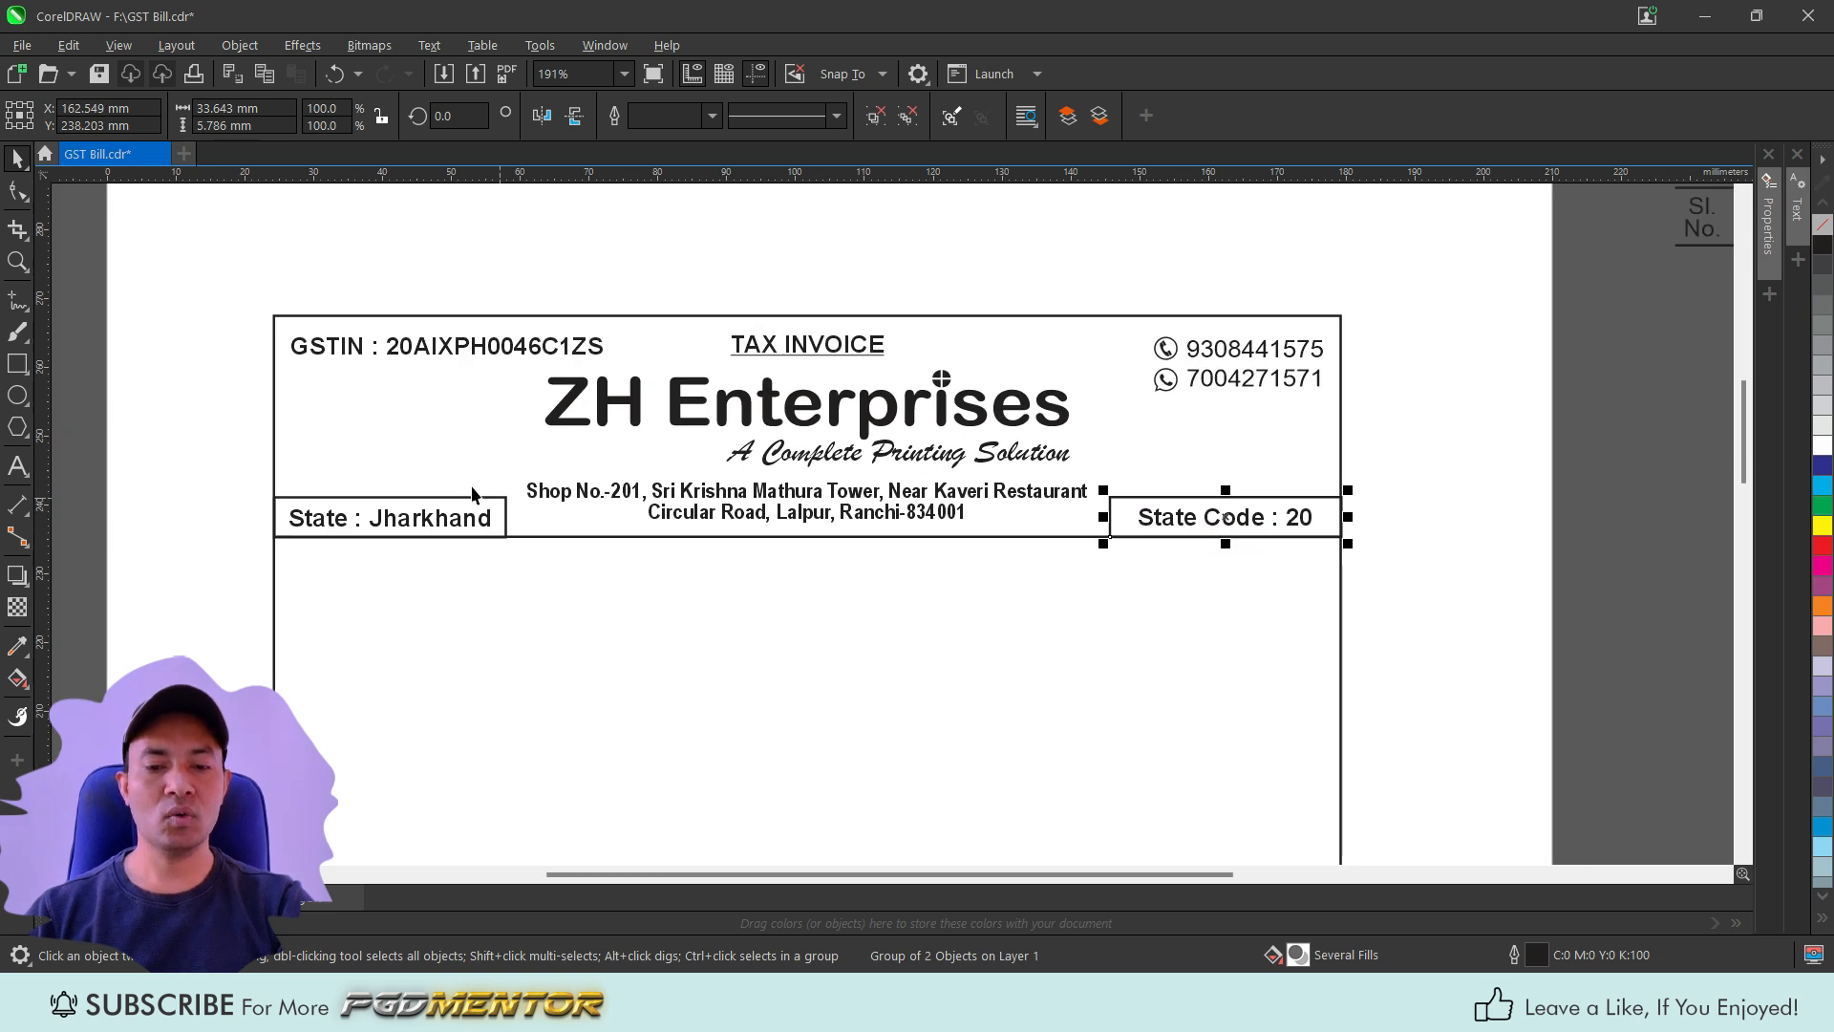
Move the cube logo into the header, below the GSTIN text and to the left of the ZH Enterprises name.
scroll(479, 435, down, 1)
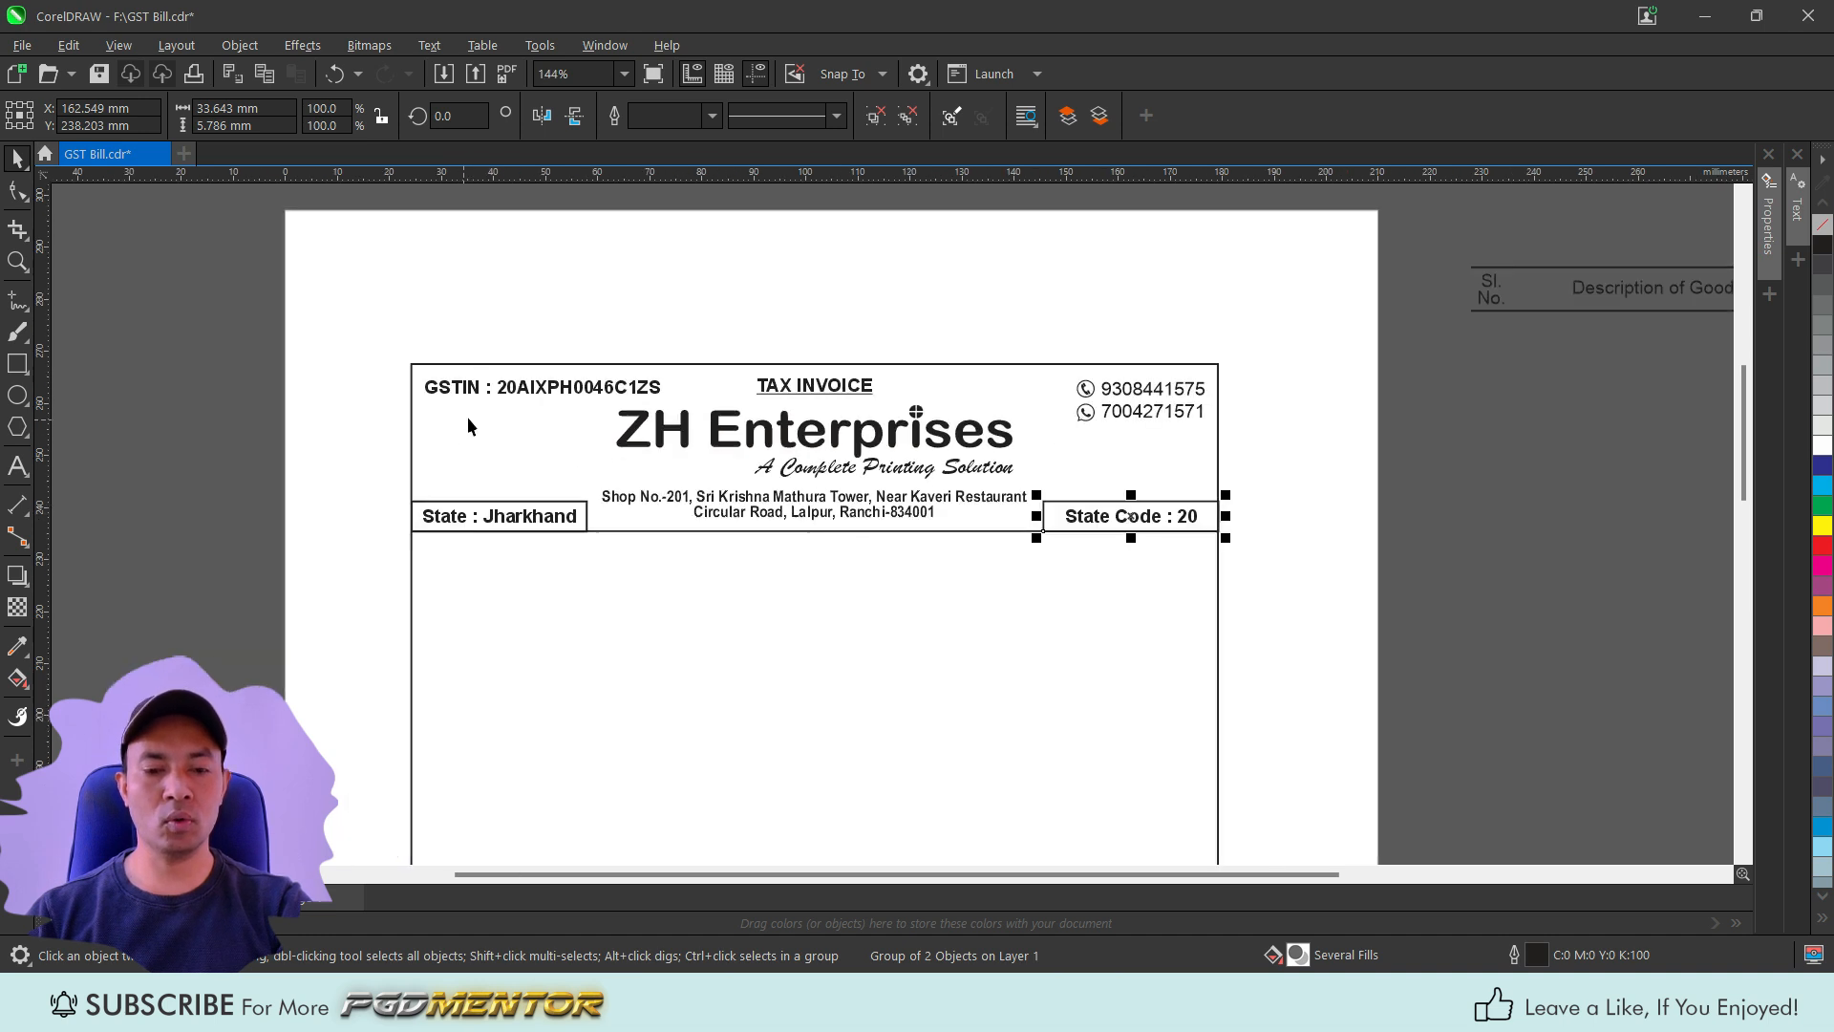
scroll(588, 457, up, 2)
scroll(624, 465, down, 2)
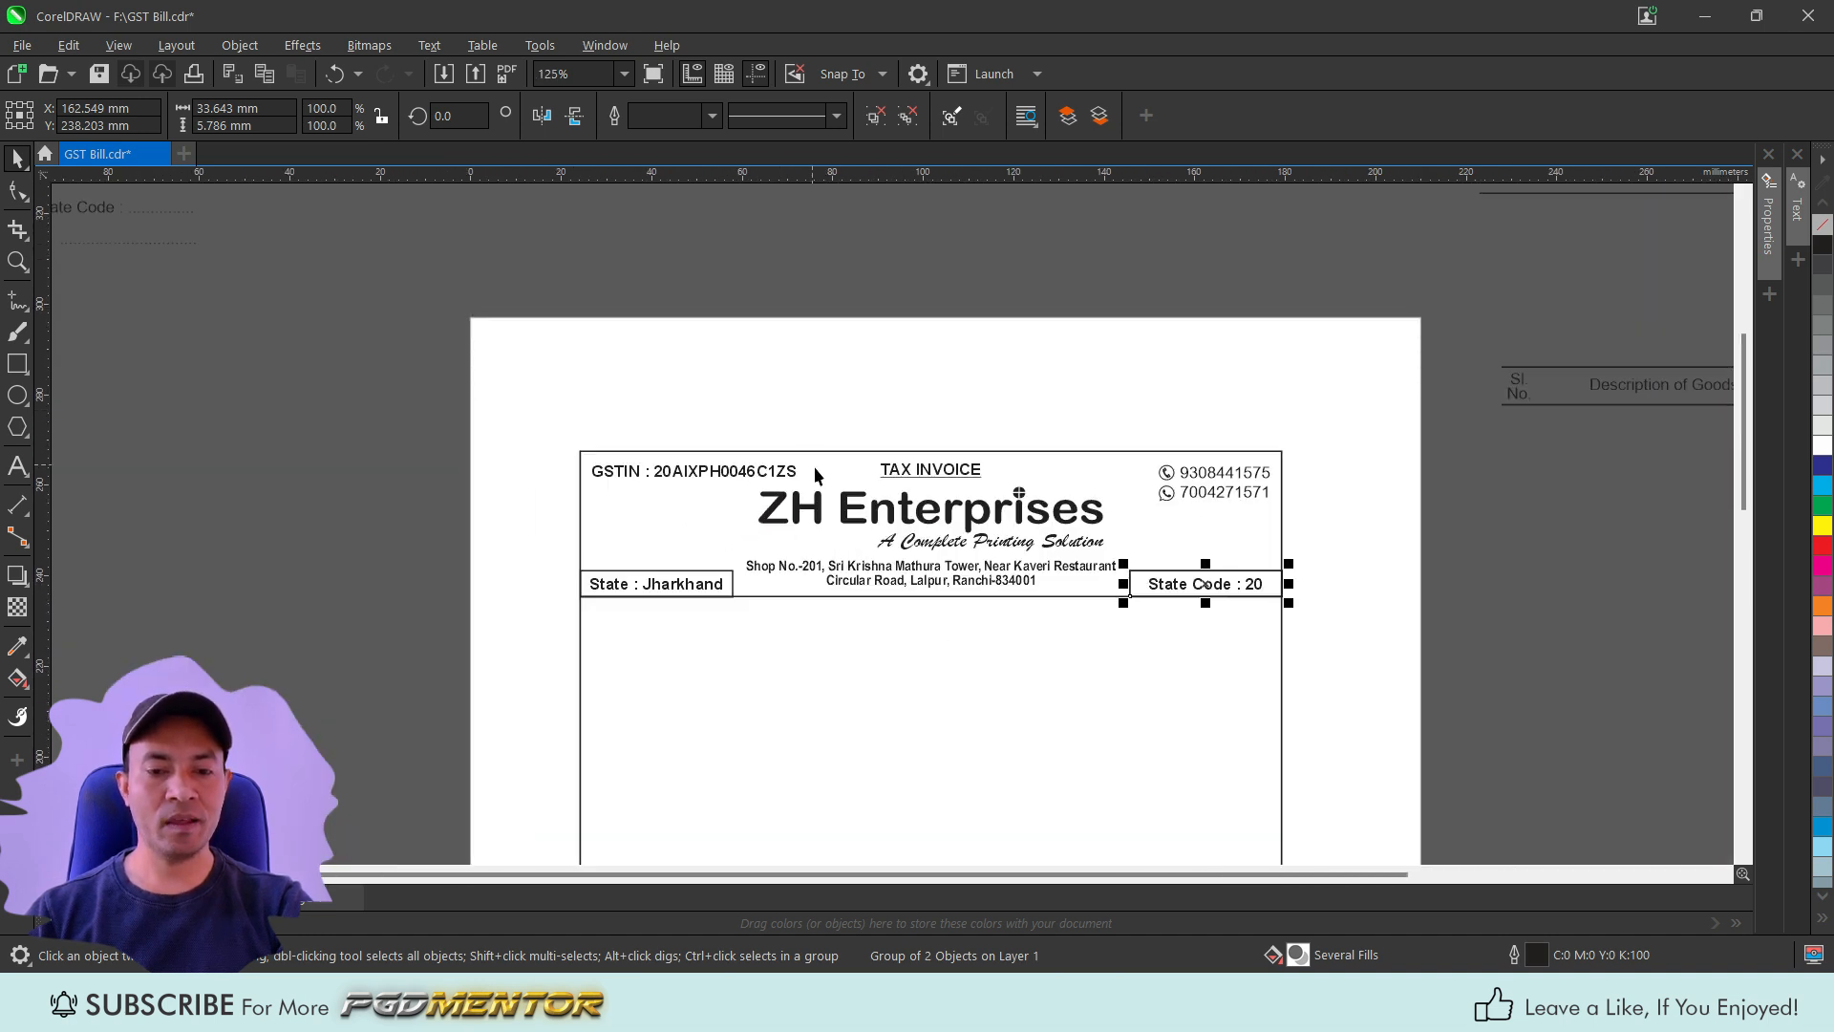
scroll(814, 468, down, 1)
click(691, 222)
drag(705, 371, 719, 505)
scroll(814, 581, up, 1)
scroll(825, 556, up, 2)
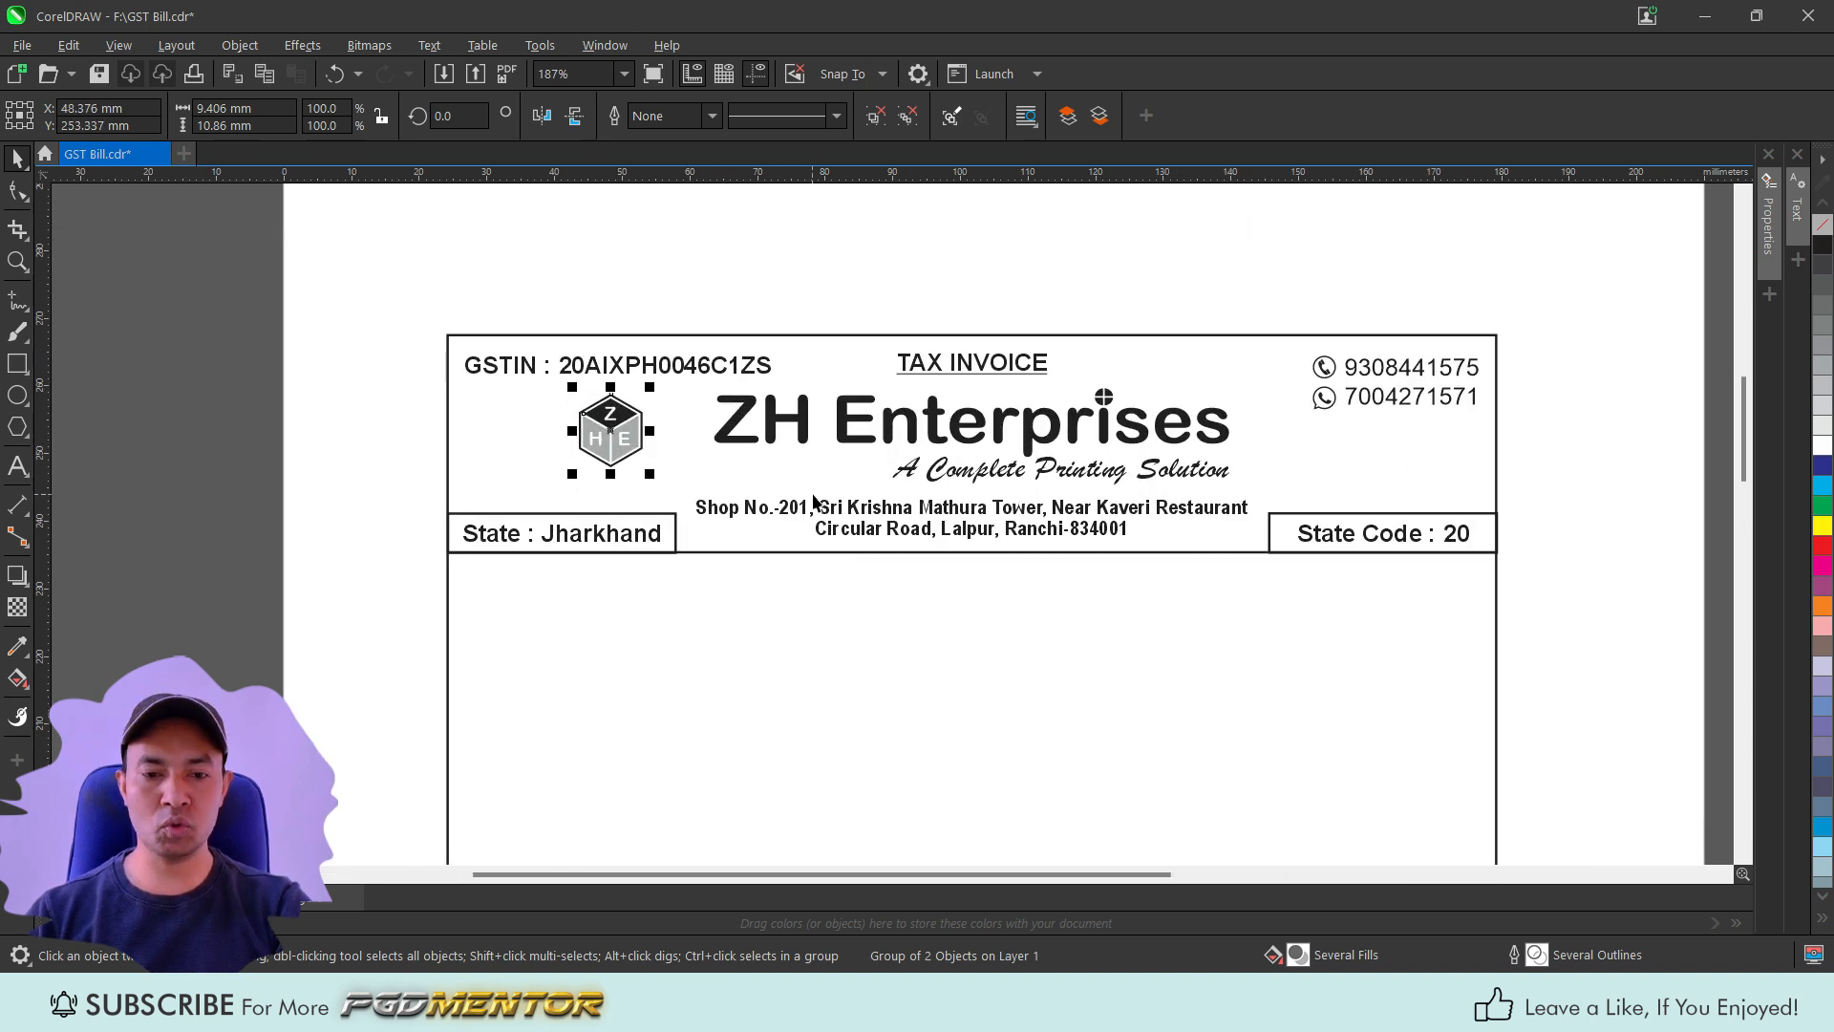
drag(814, 558, 767, 536)
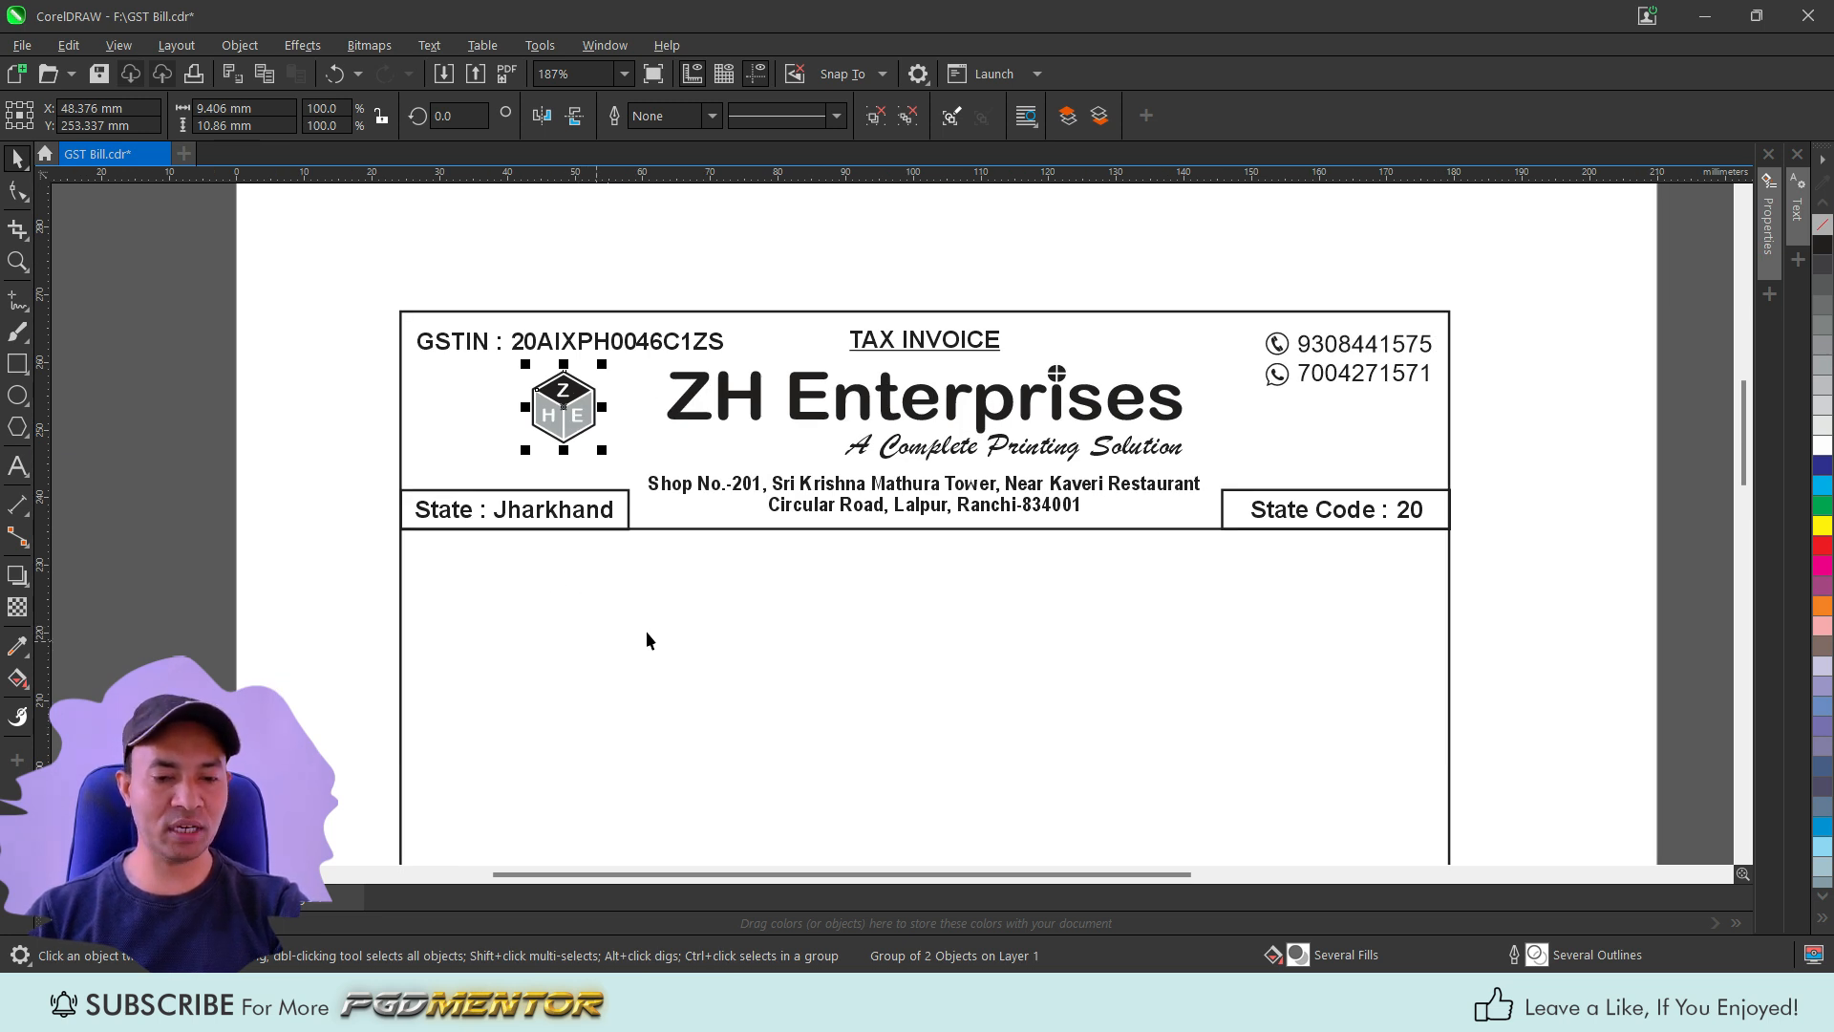
Move the Invoice Sl. No. and Details of Receiver group into the frame, flush below the header line and aligned with the frame's sides.
scroll(789, 605, down, 2)
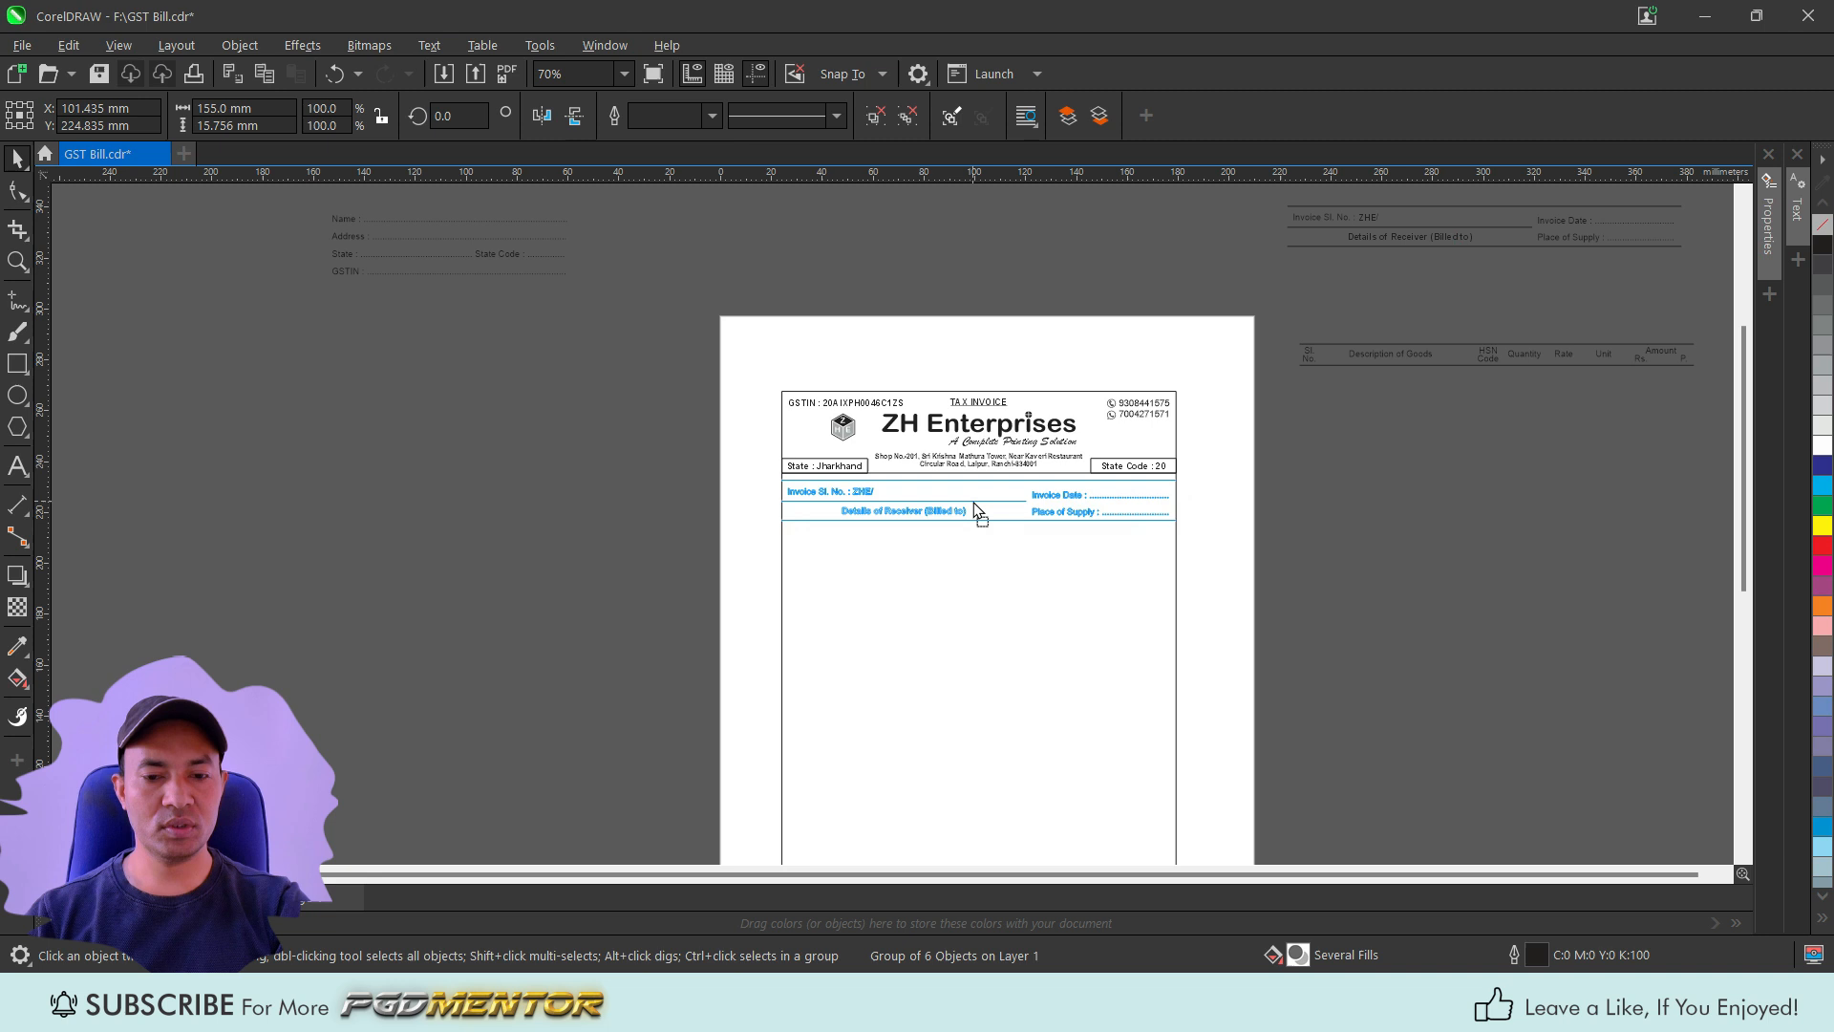
drag(975, 499, 972, 497)
scroll(972, 498, up, 2)
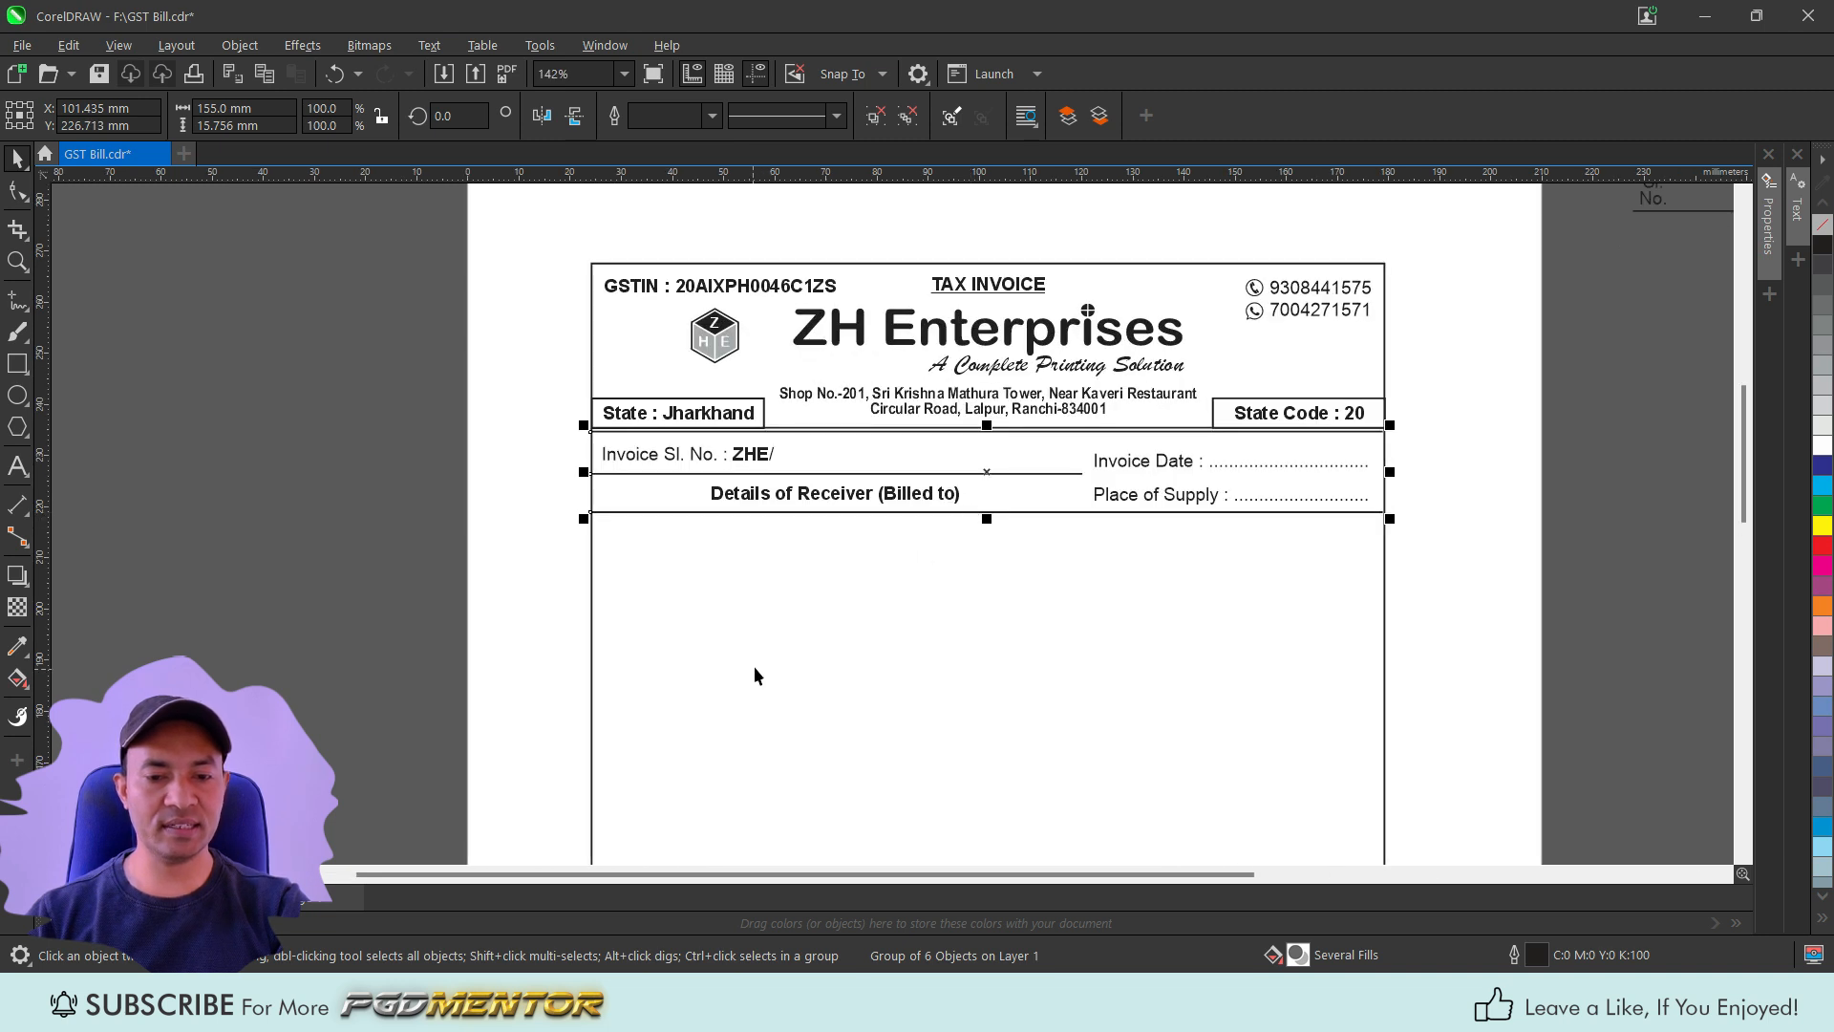
scroll(805, 440, up, 2)
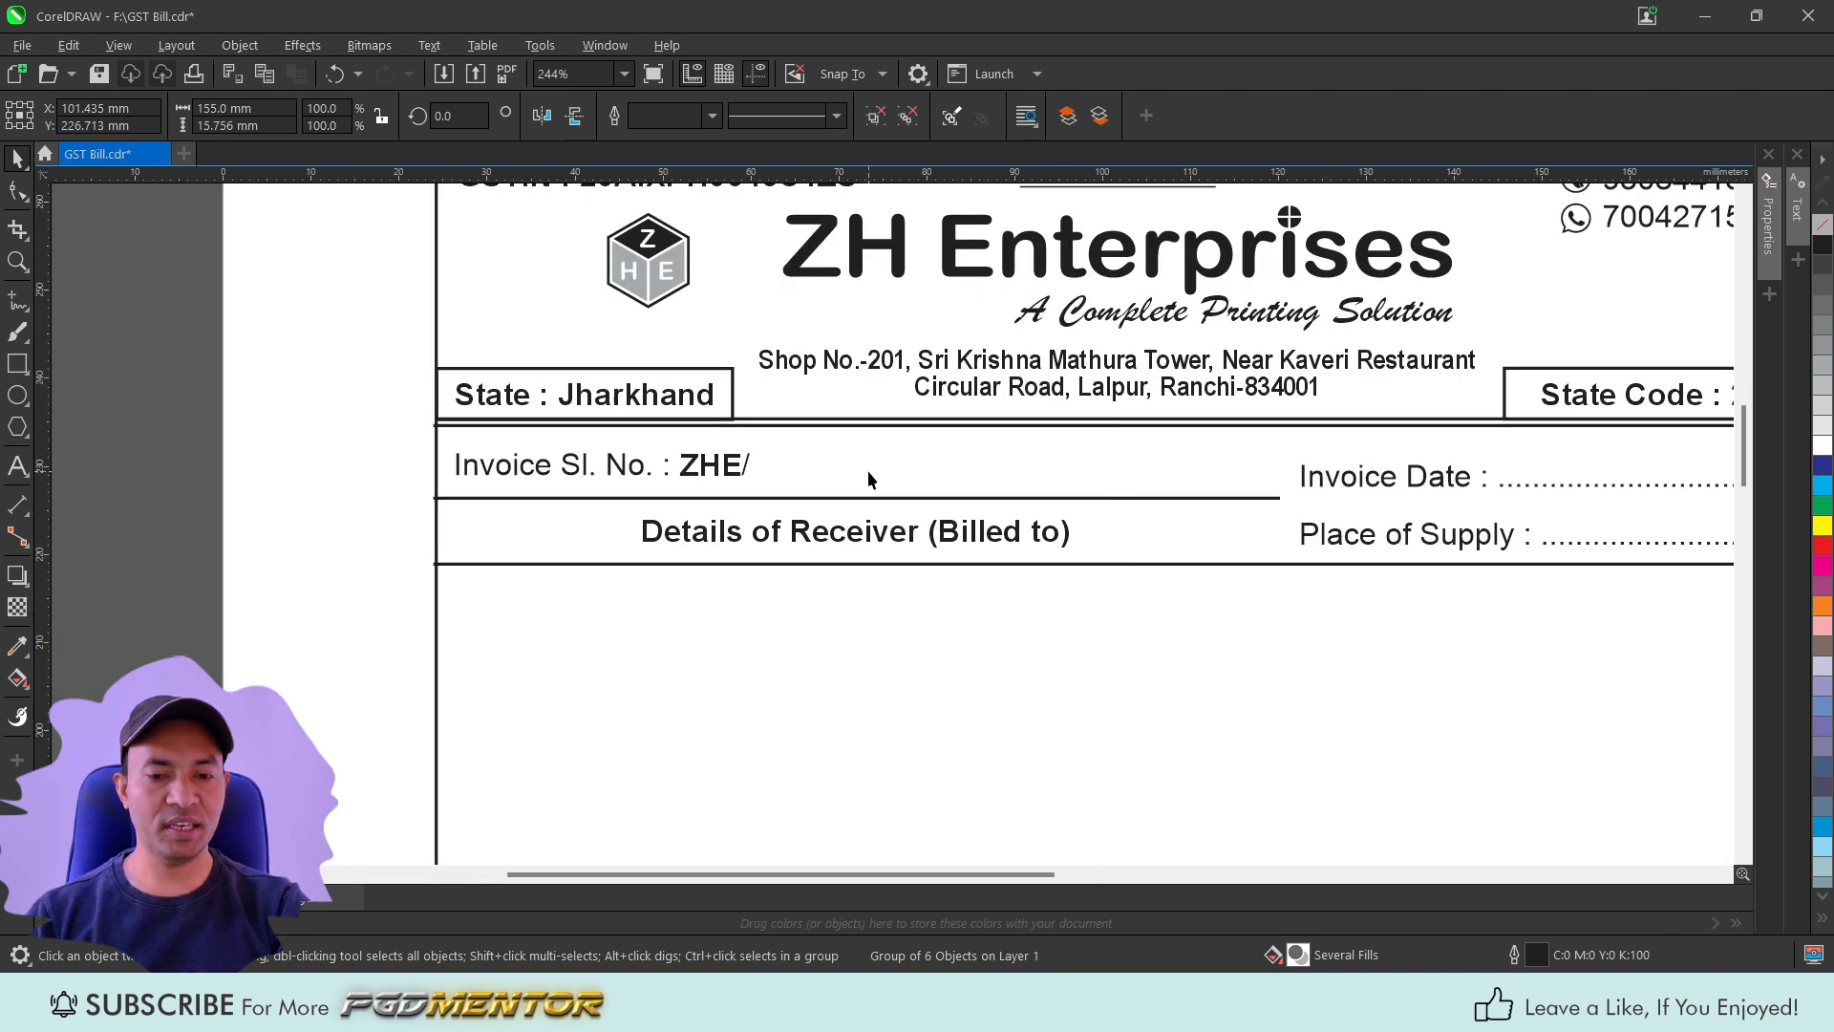
click(868, 470)
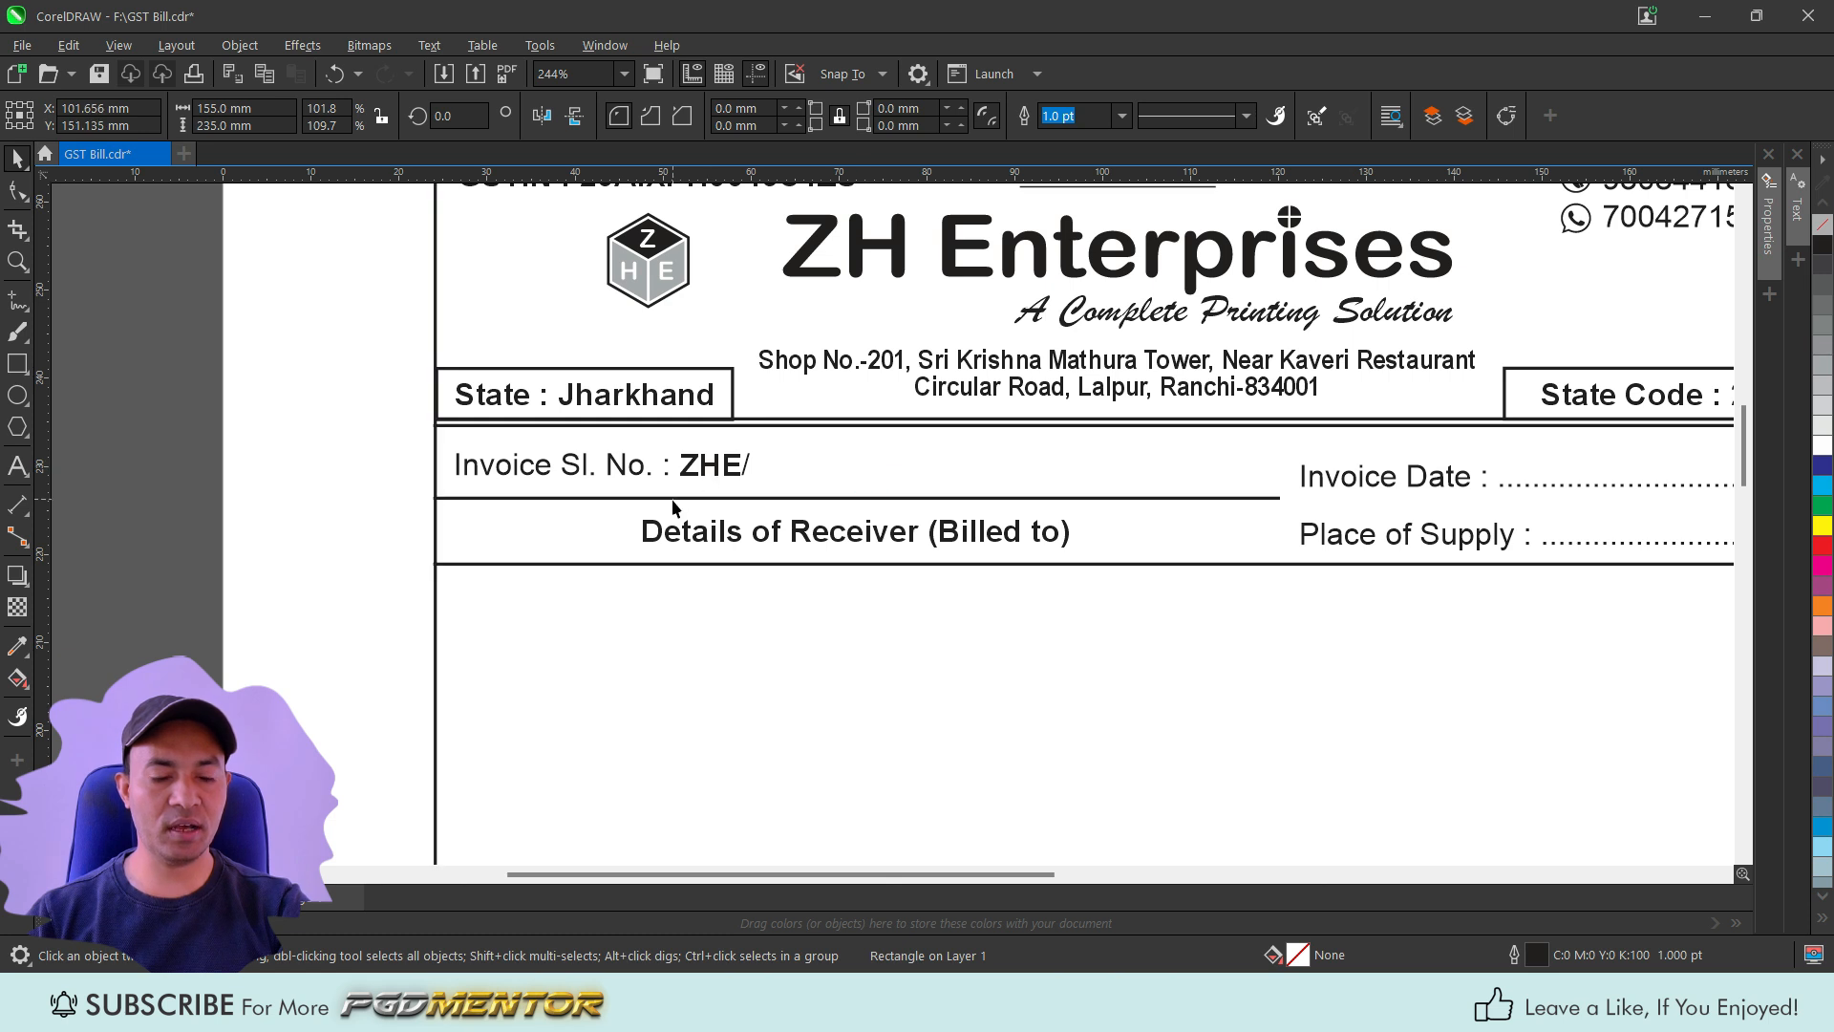
scroll(673, 506, down, 1)
shift+click(482, 517)
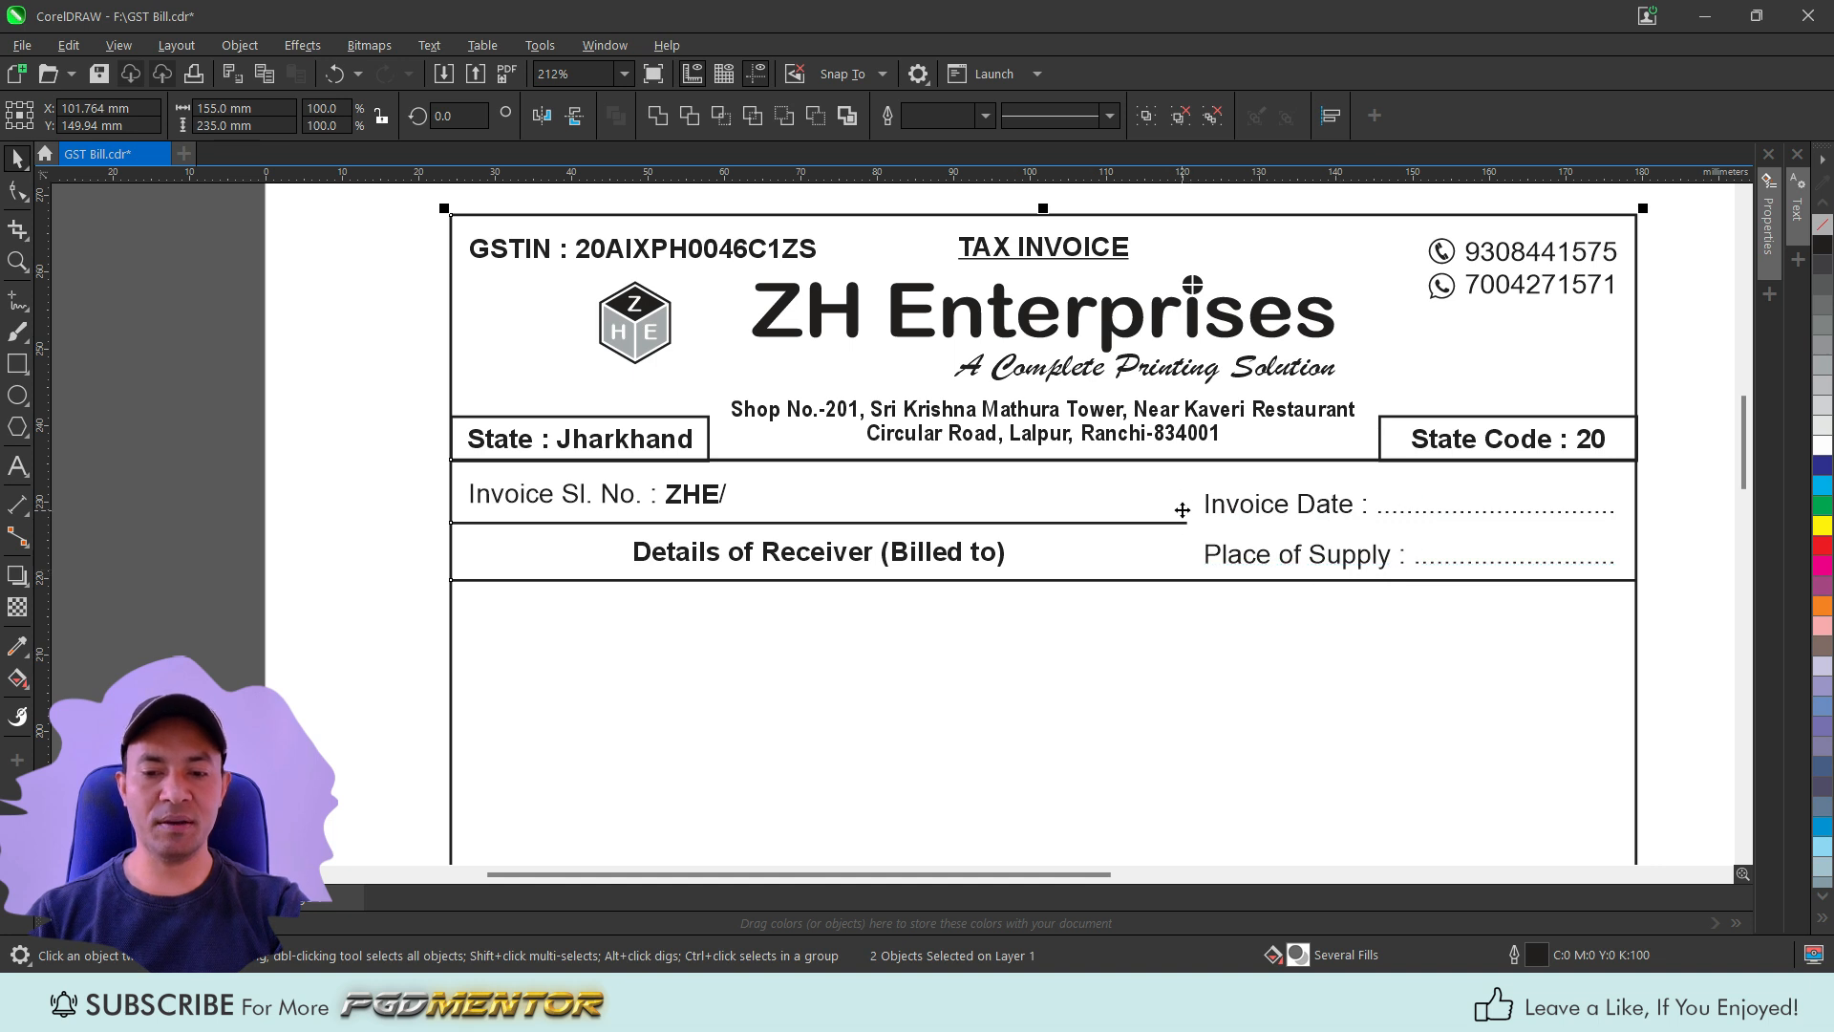
Draw a vertical Freehand line about 45.6 mm long from the header line past the short divider's right end, with a 1.0 pt outline.
click(17, 301)
click(1185, 460)
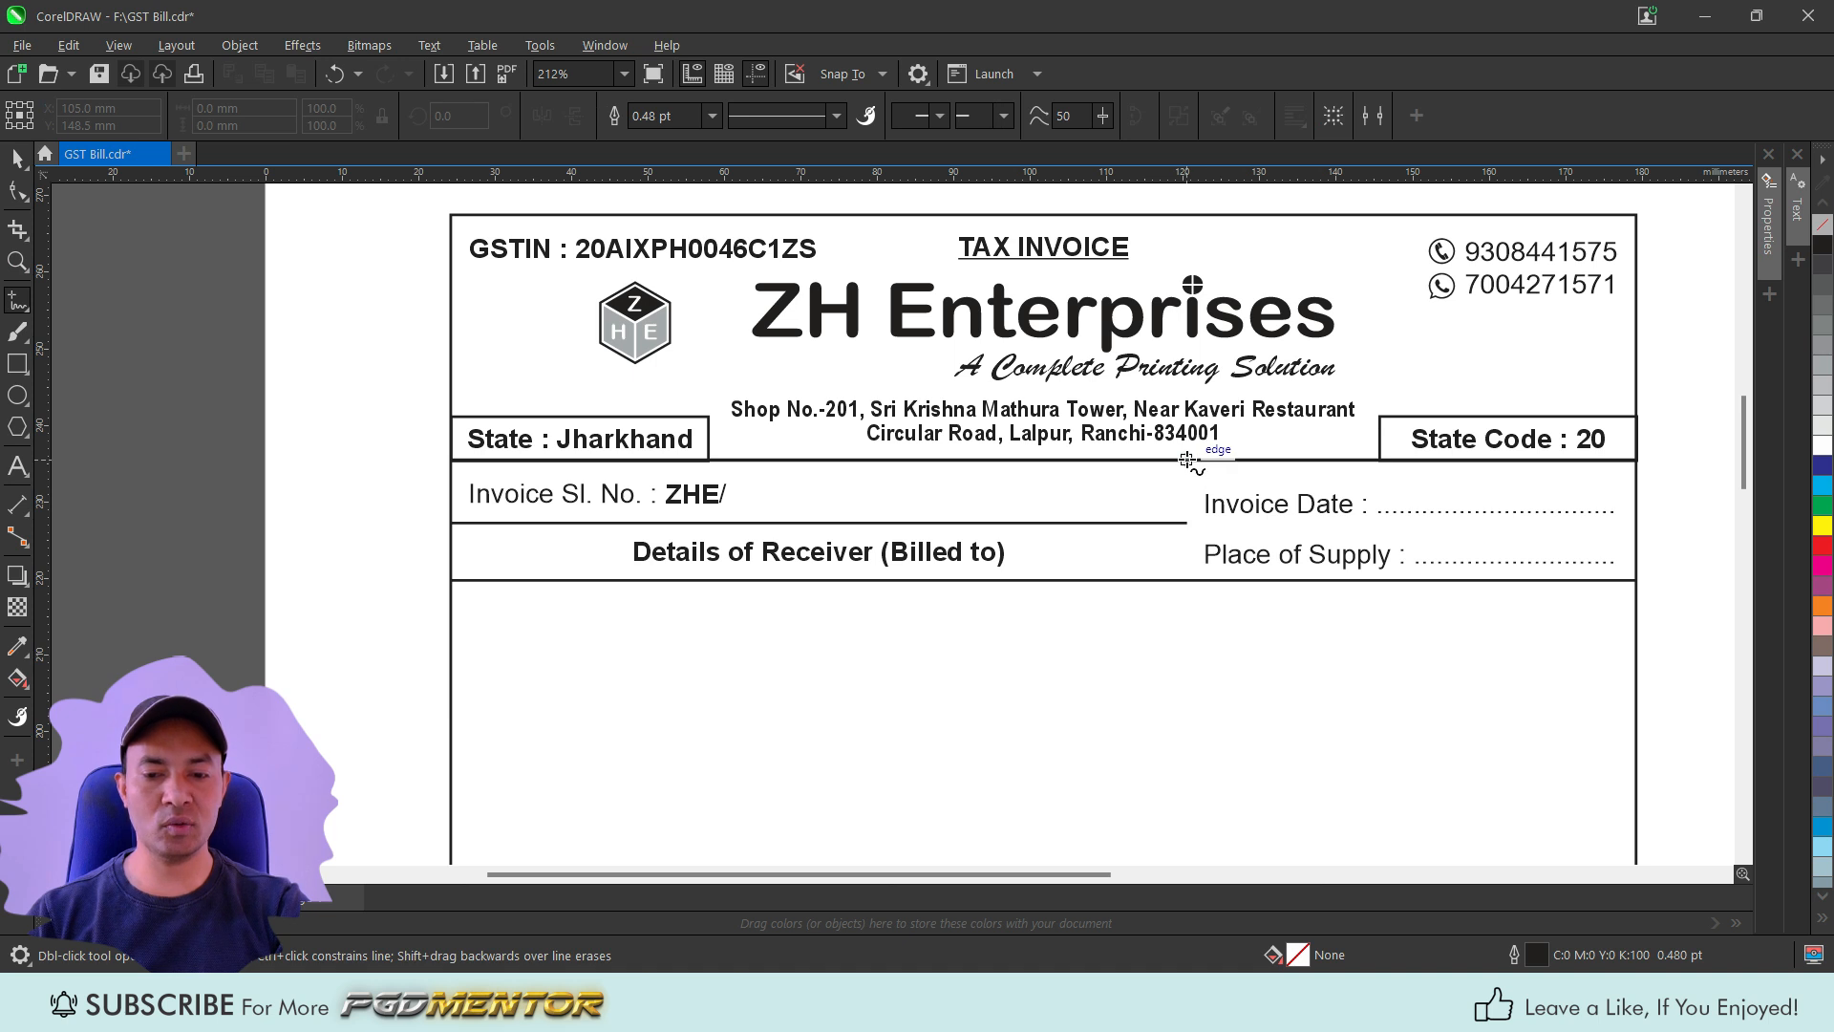
ctrl+click(1204, 810)
key(space)
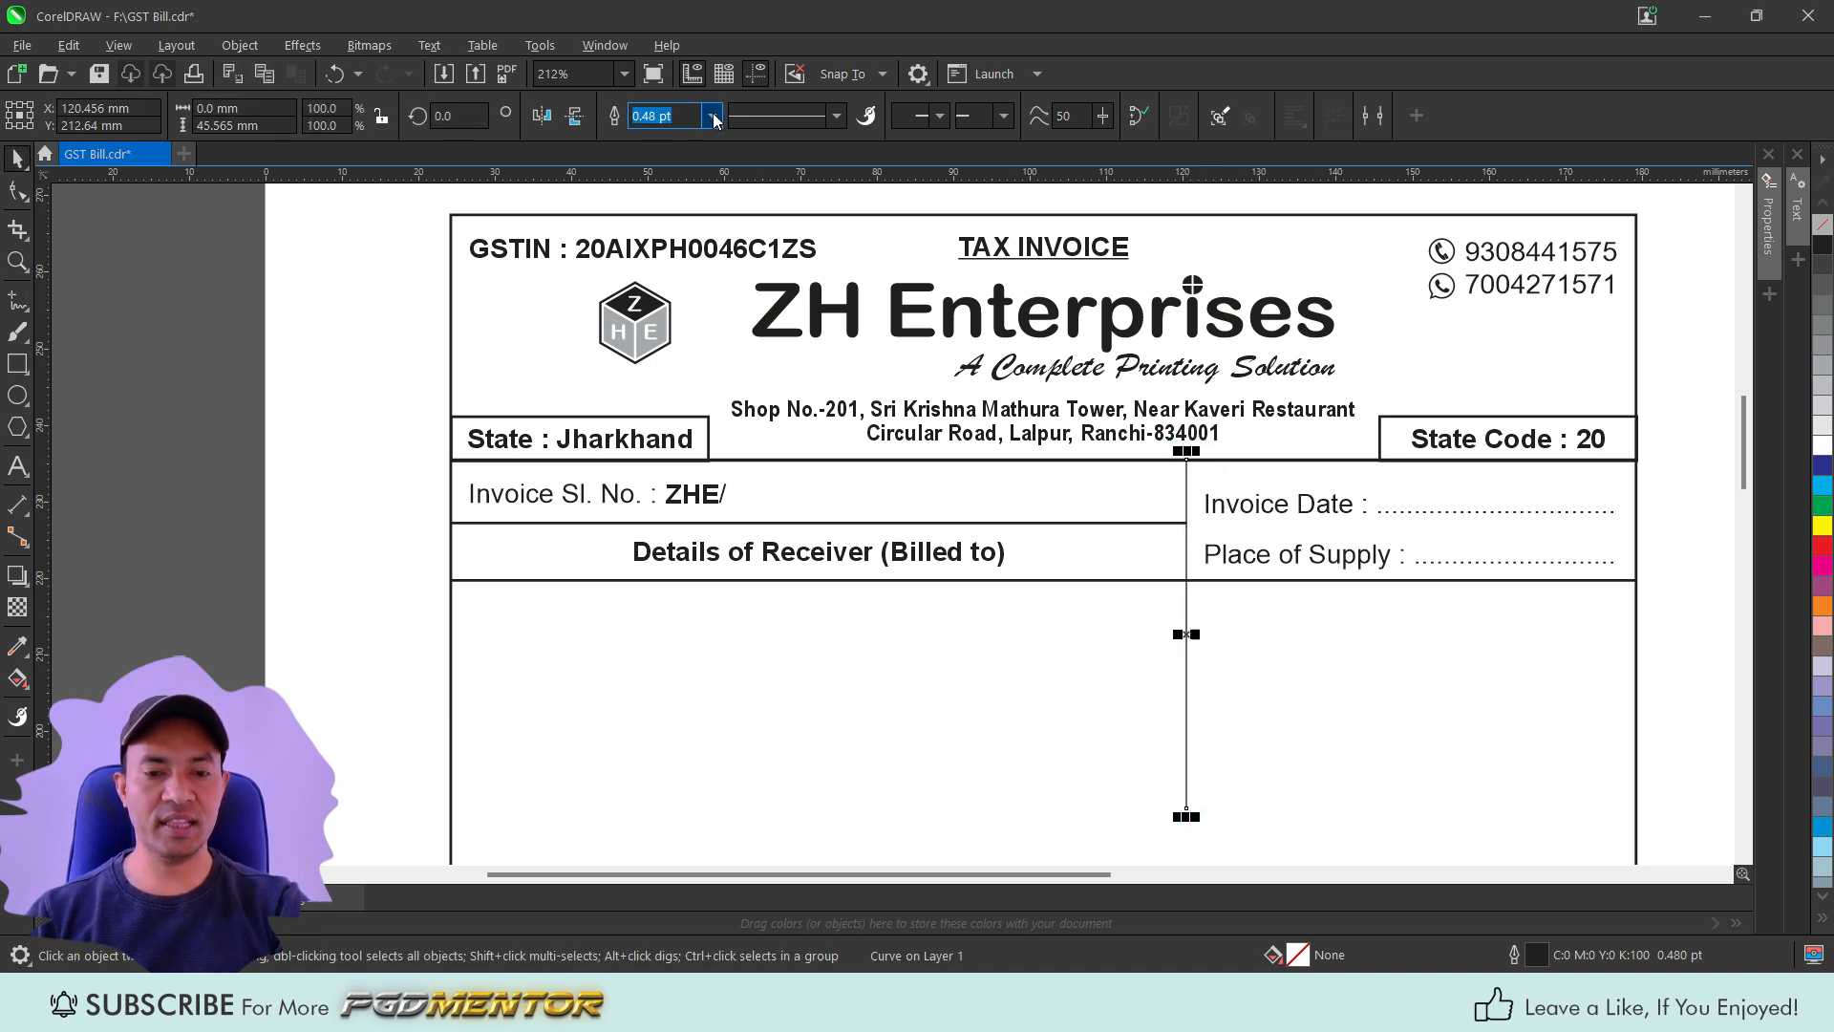
click(712, 115)
click(680, 206)
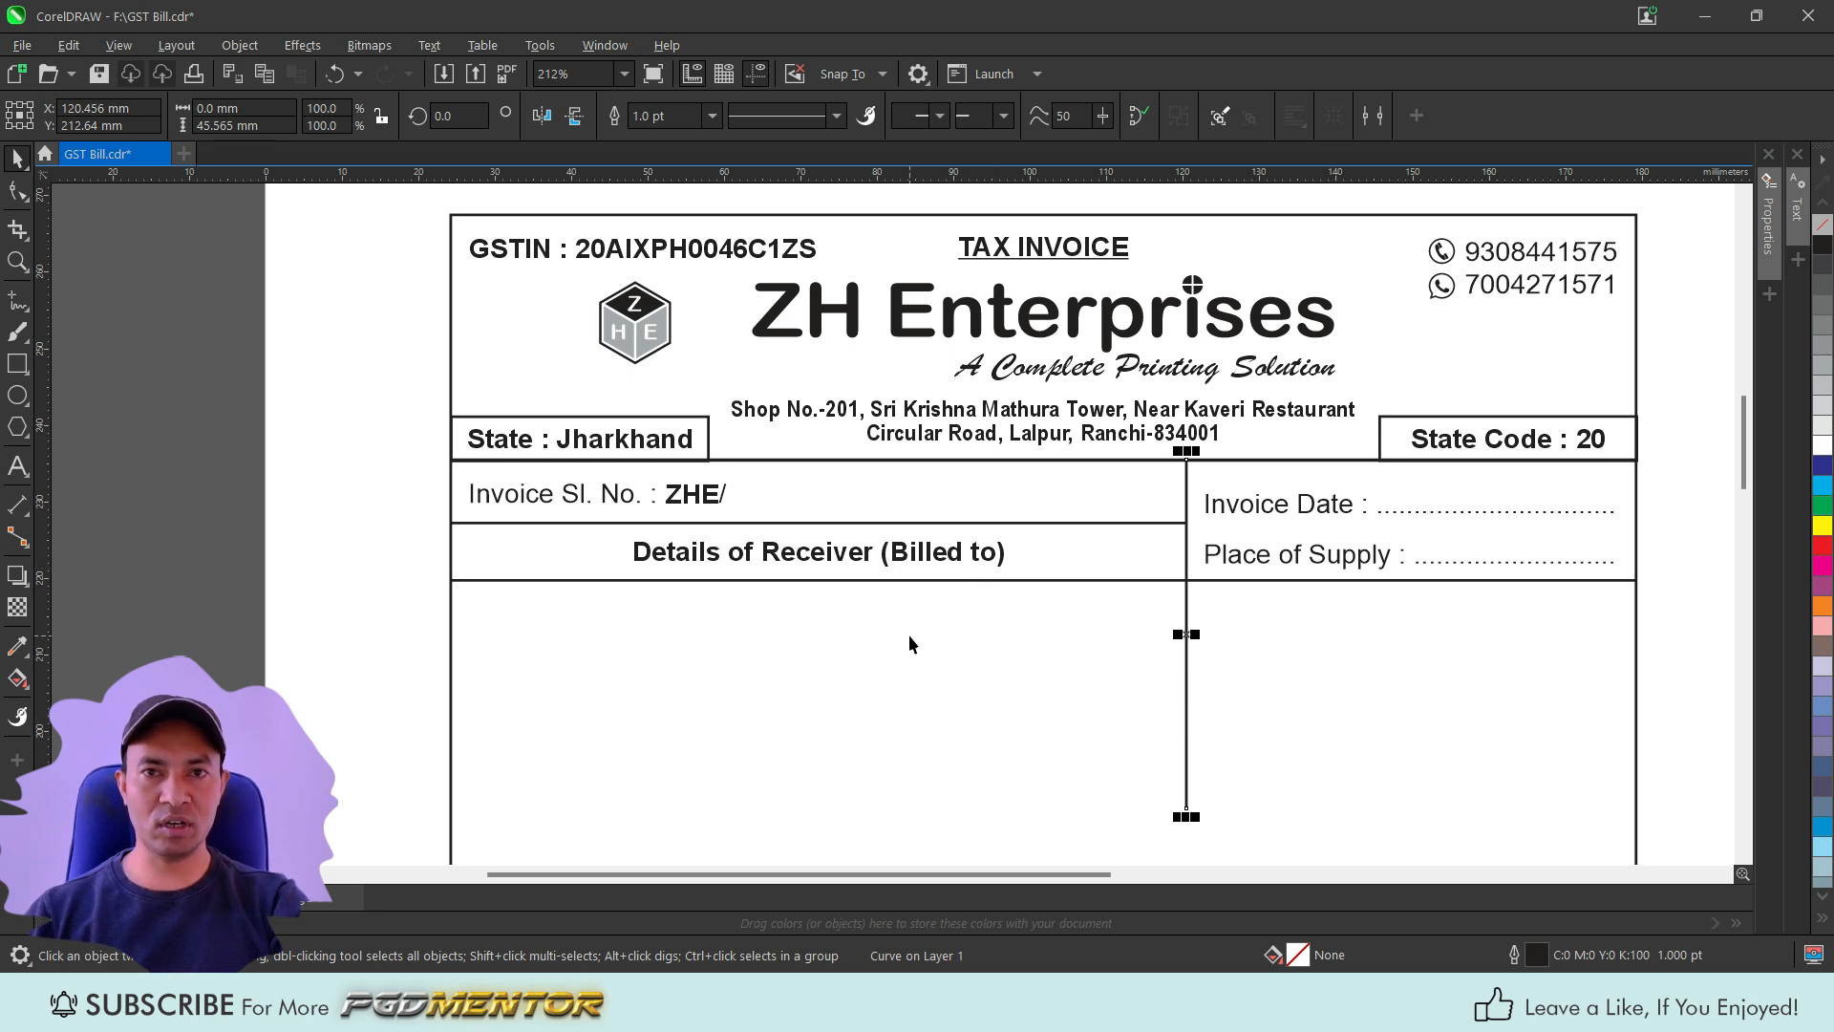
Move the Name, Address, State and GSTIN text block into the left column below Details of Receiver.
scroll(845, 706, down, 3)
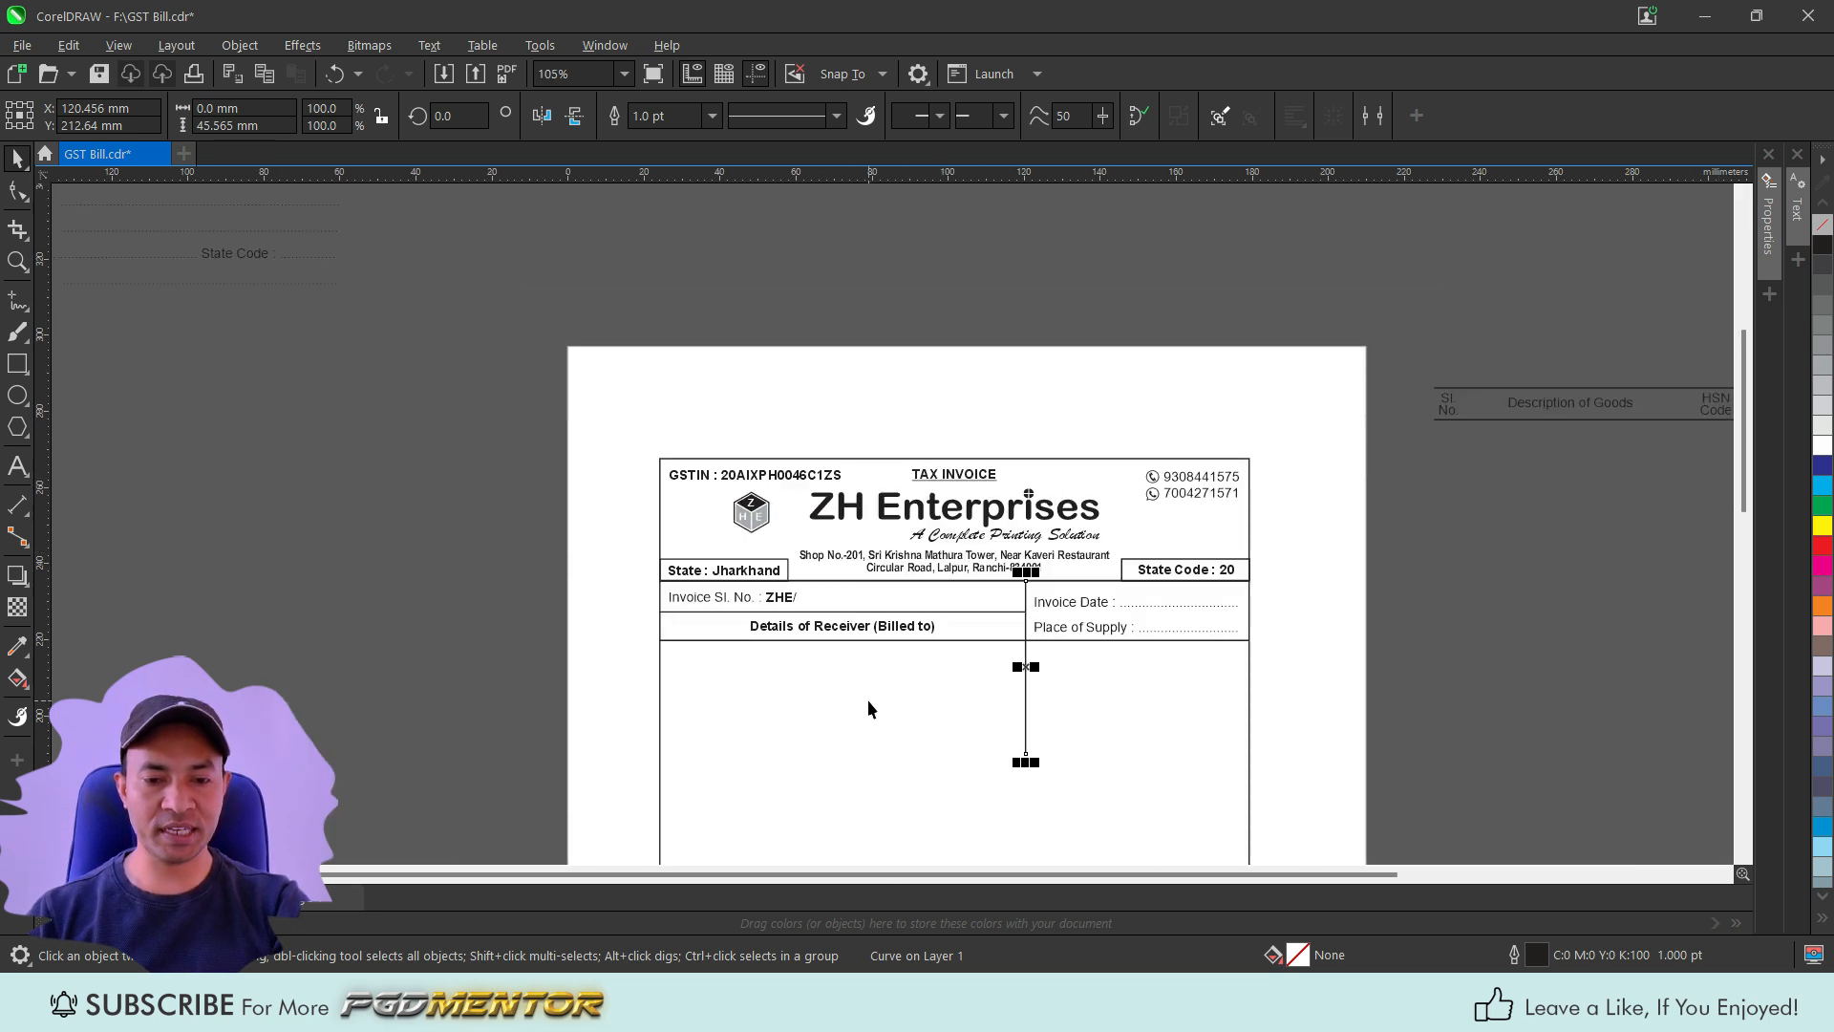
scroll(869, 690, down, 2)
drag(131, 299, 732, 699)
scroll(788, 757, up, 4)
scroll(1012, 719, up, 2)
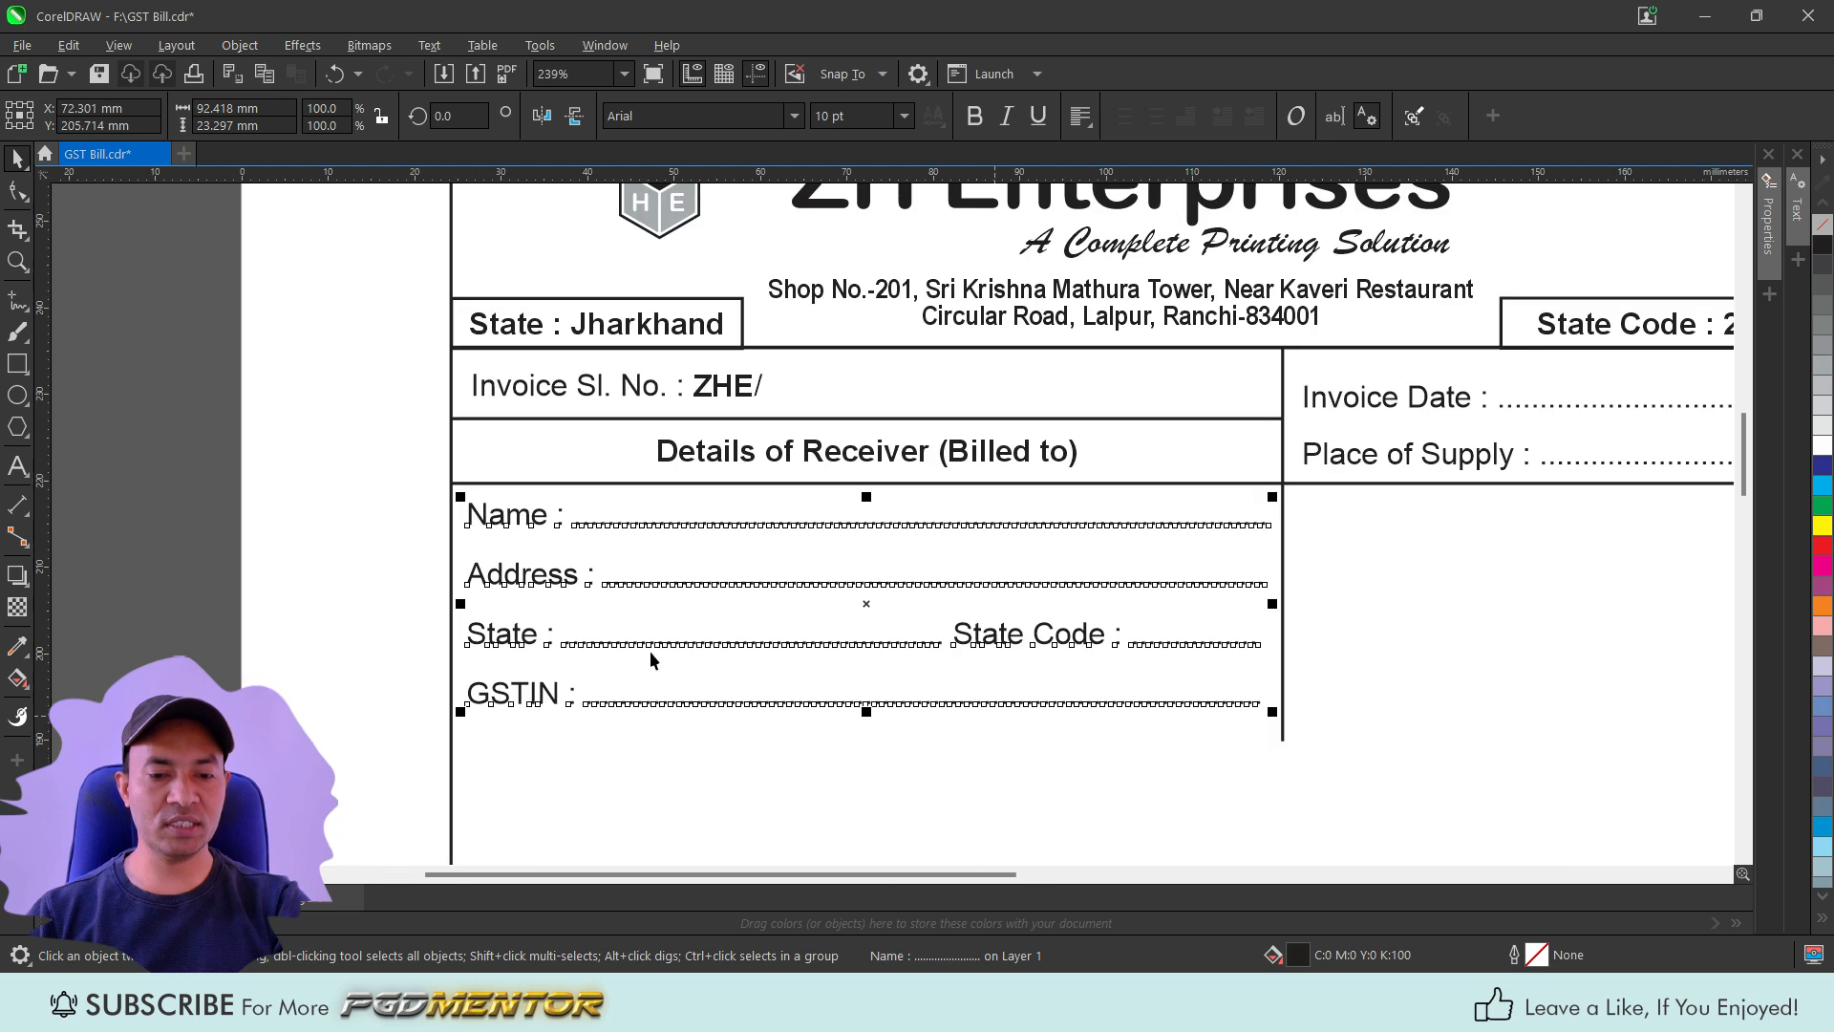
drag(535, 577, 538, 609)
scroll(535, 642, down, 3)
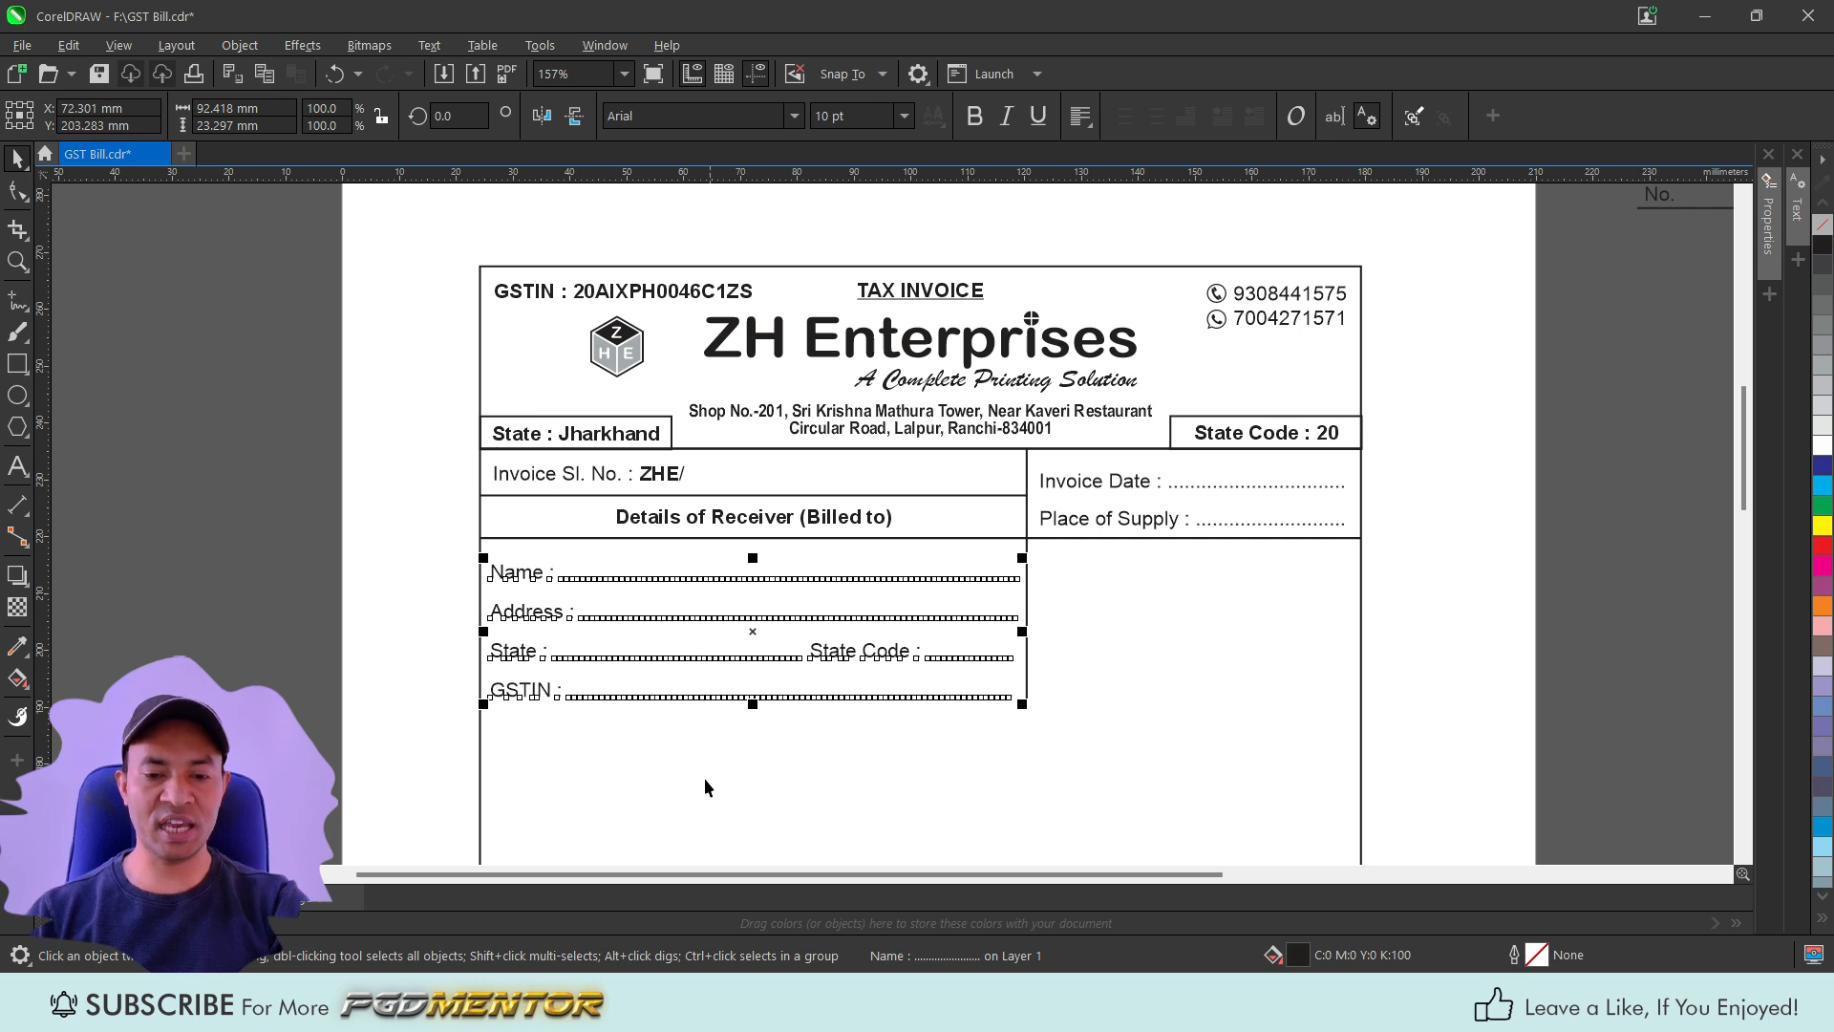
click(239, 604)
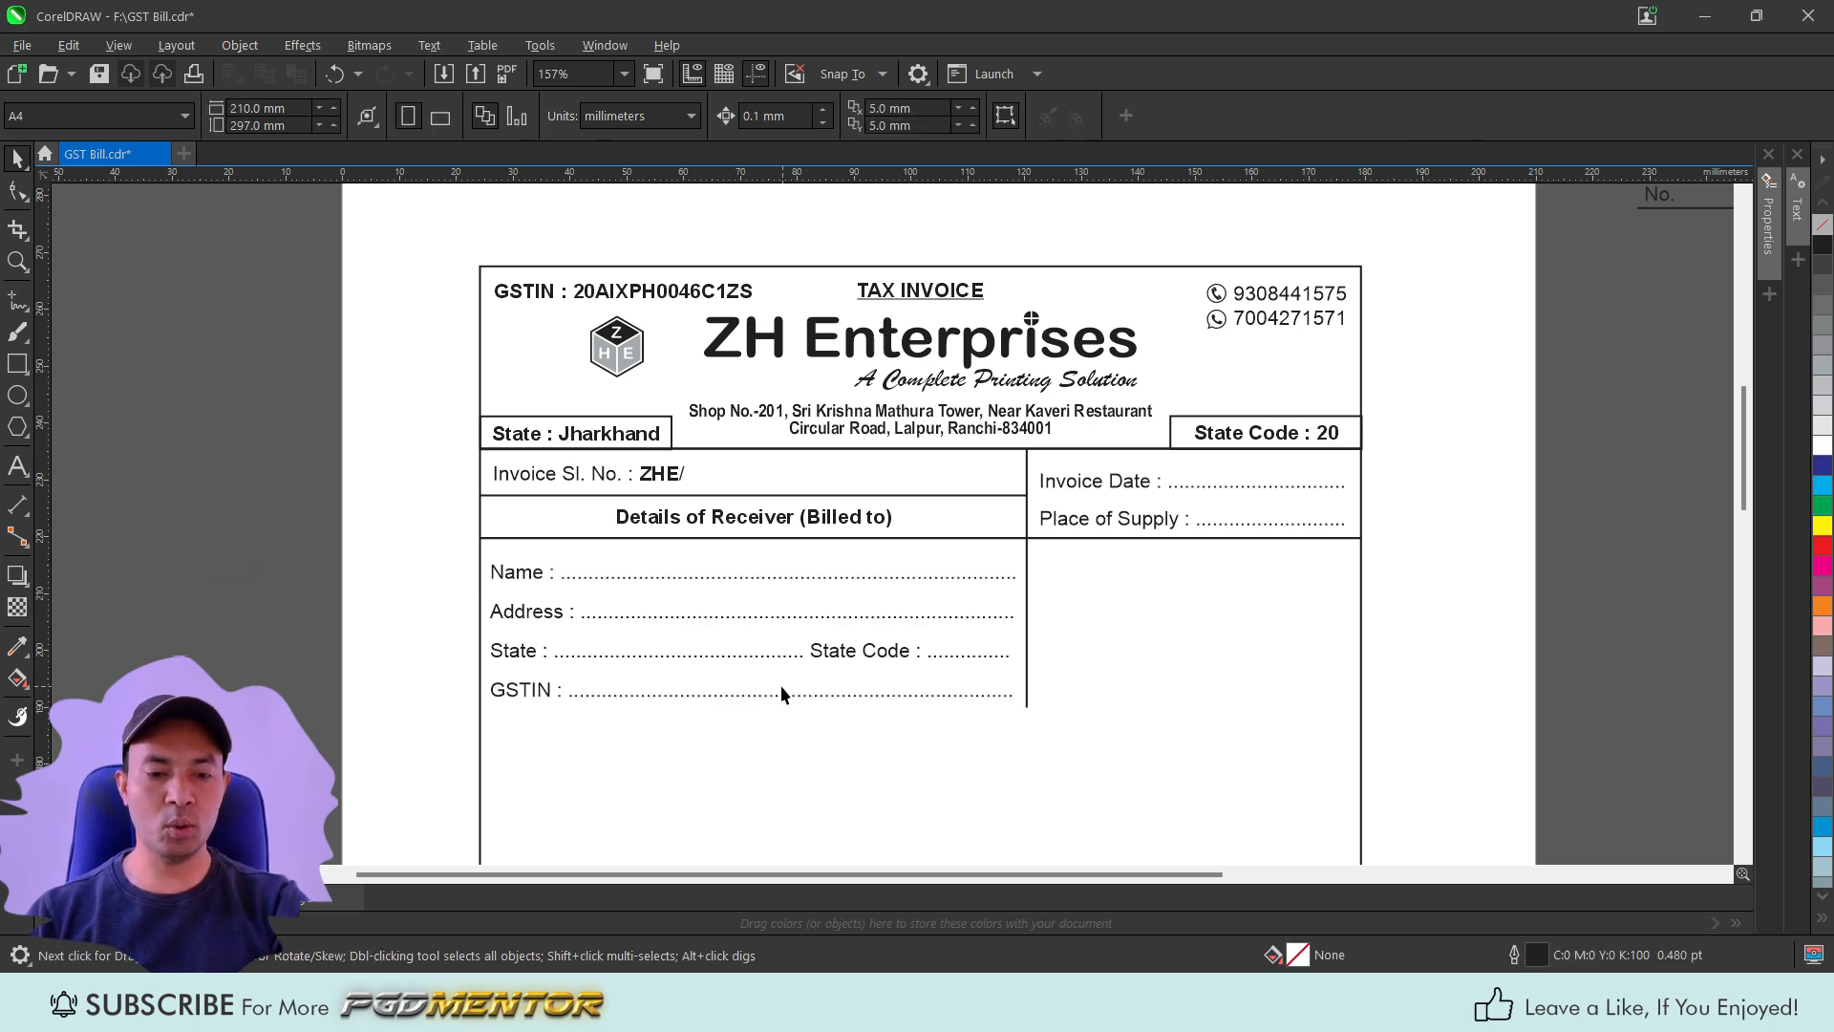
Place the Transportation Mode, Vehicle No. and Purchase Order text block in the right column and align its bottom with the receiver details.
scroll(955, 631, down, 6)
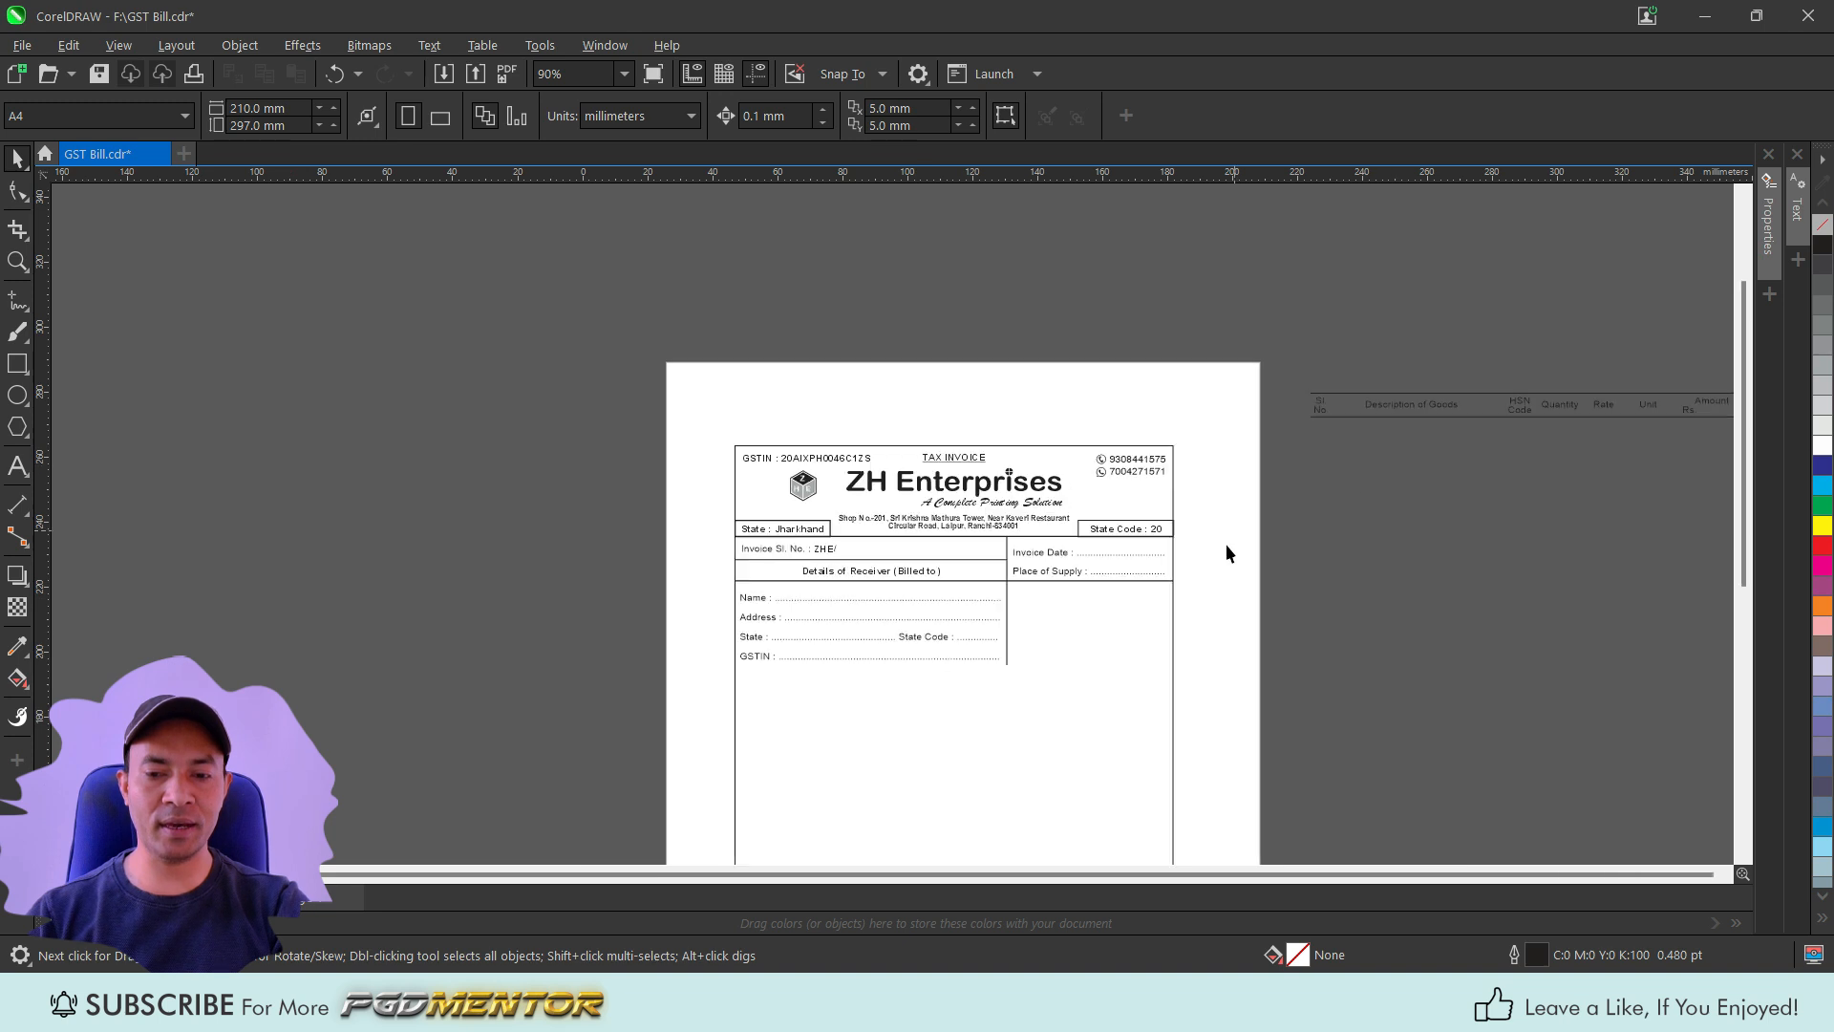
key(ctrl+v)
scroll(1138, 617, up, 5)
scroll(1125, 600, up, 3)
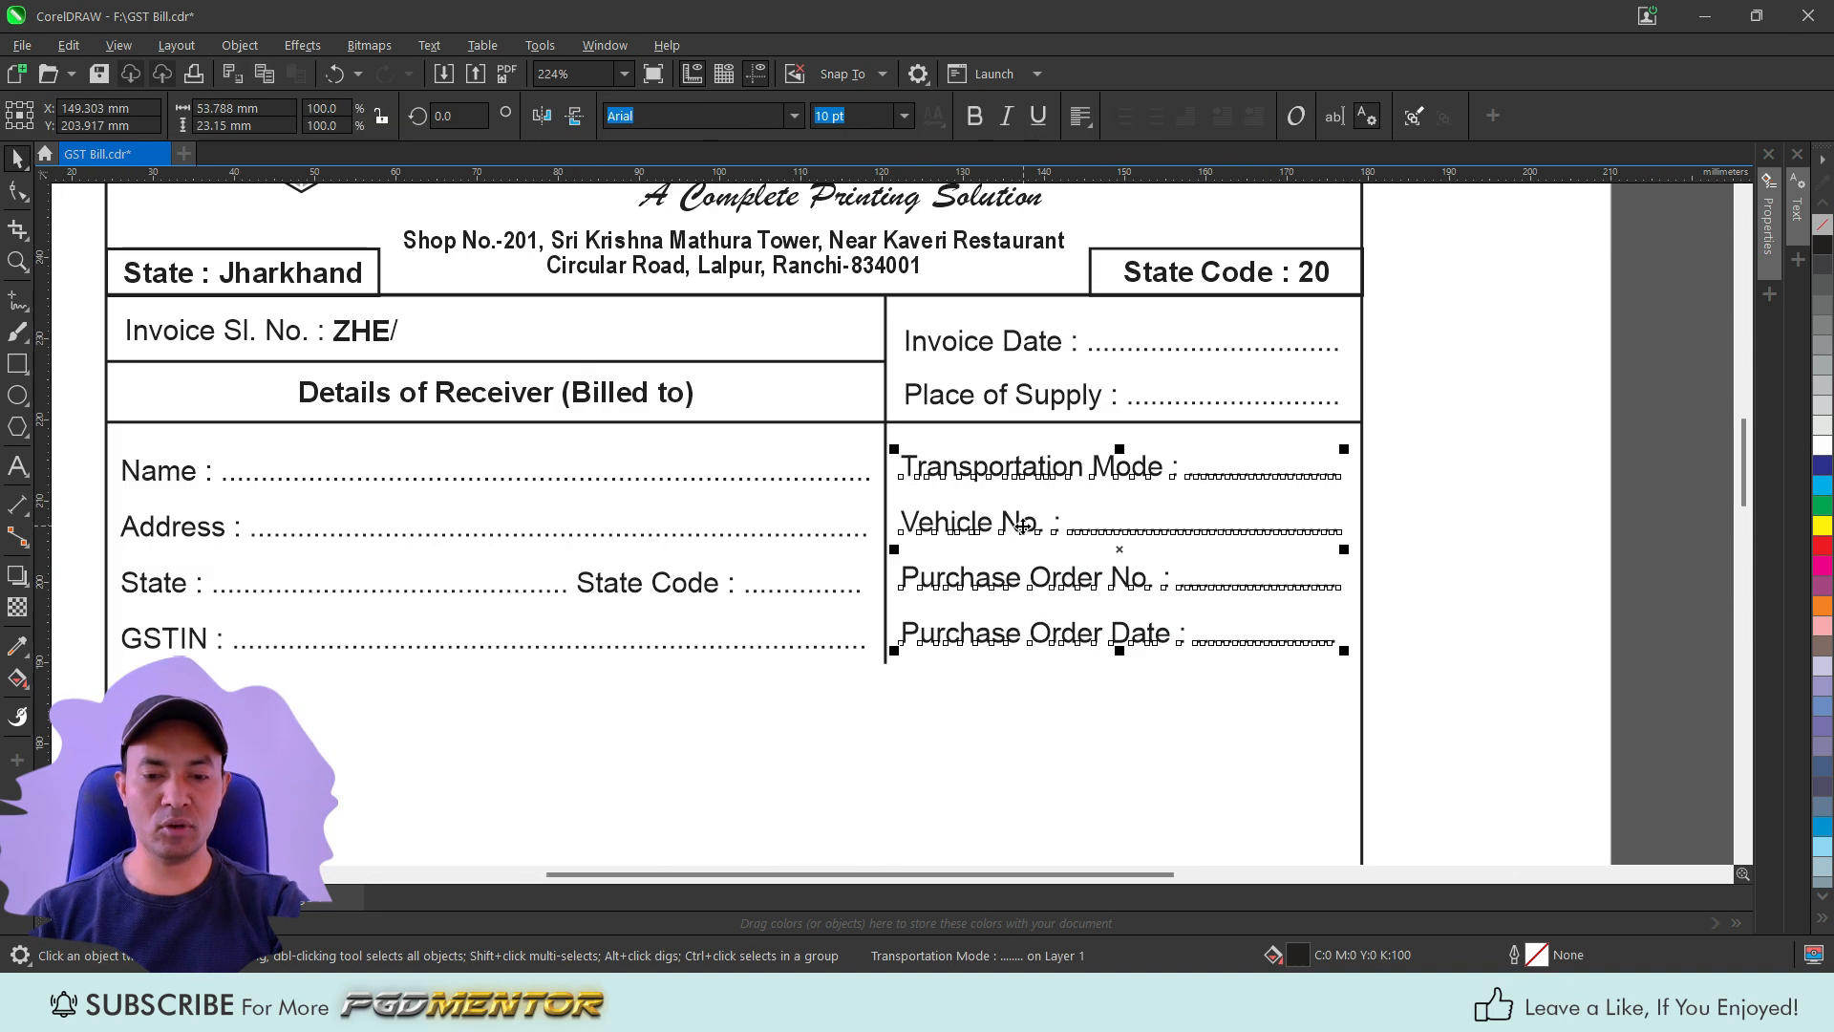
shift+click(690, 590)
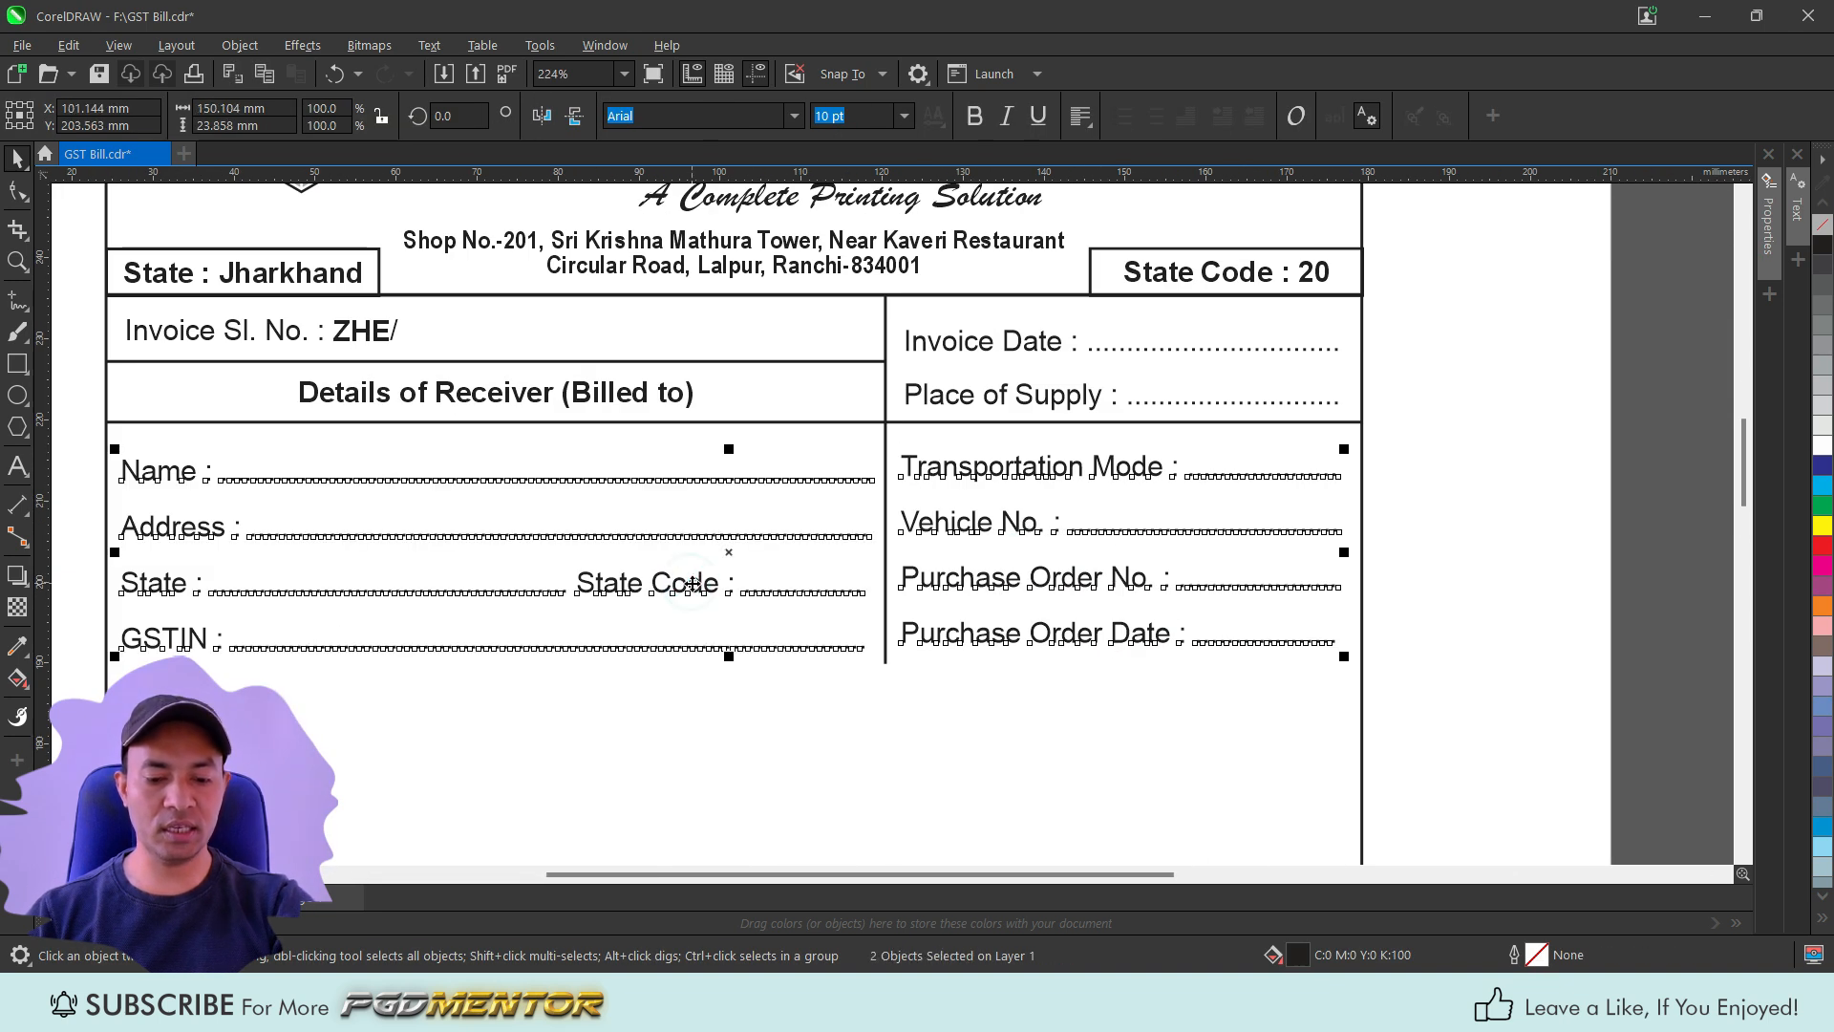
click(1521, 589)
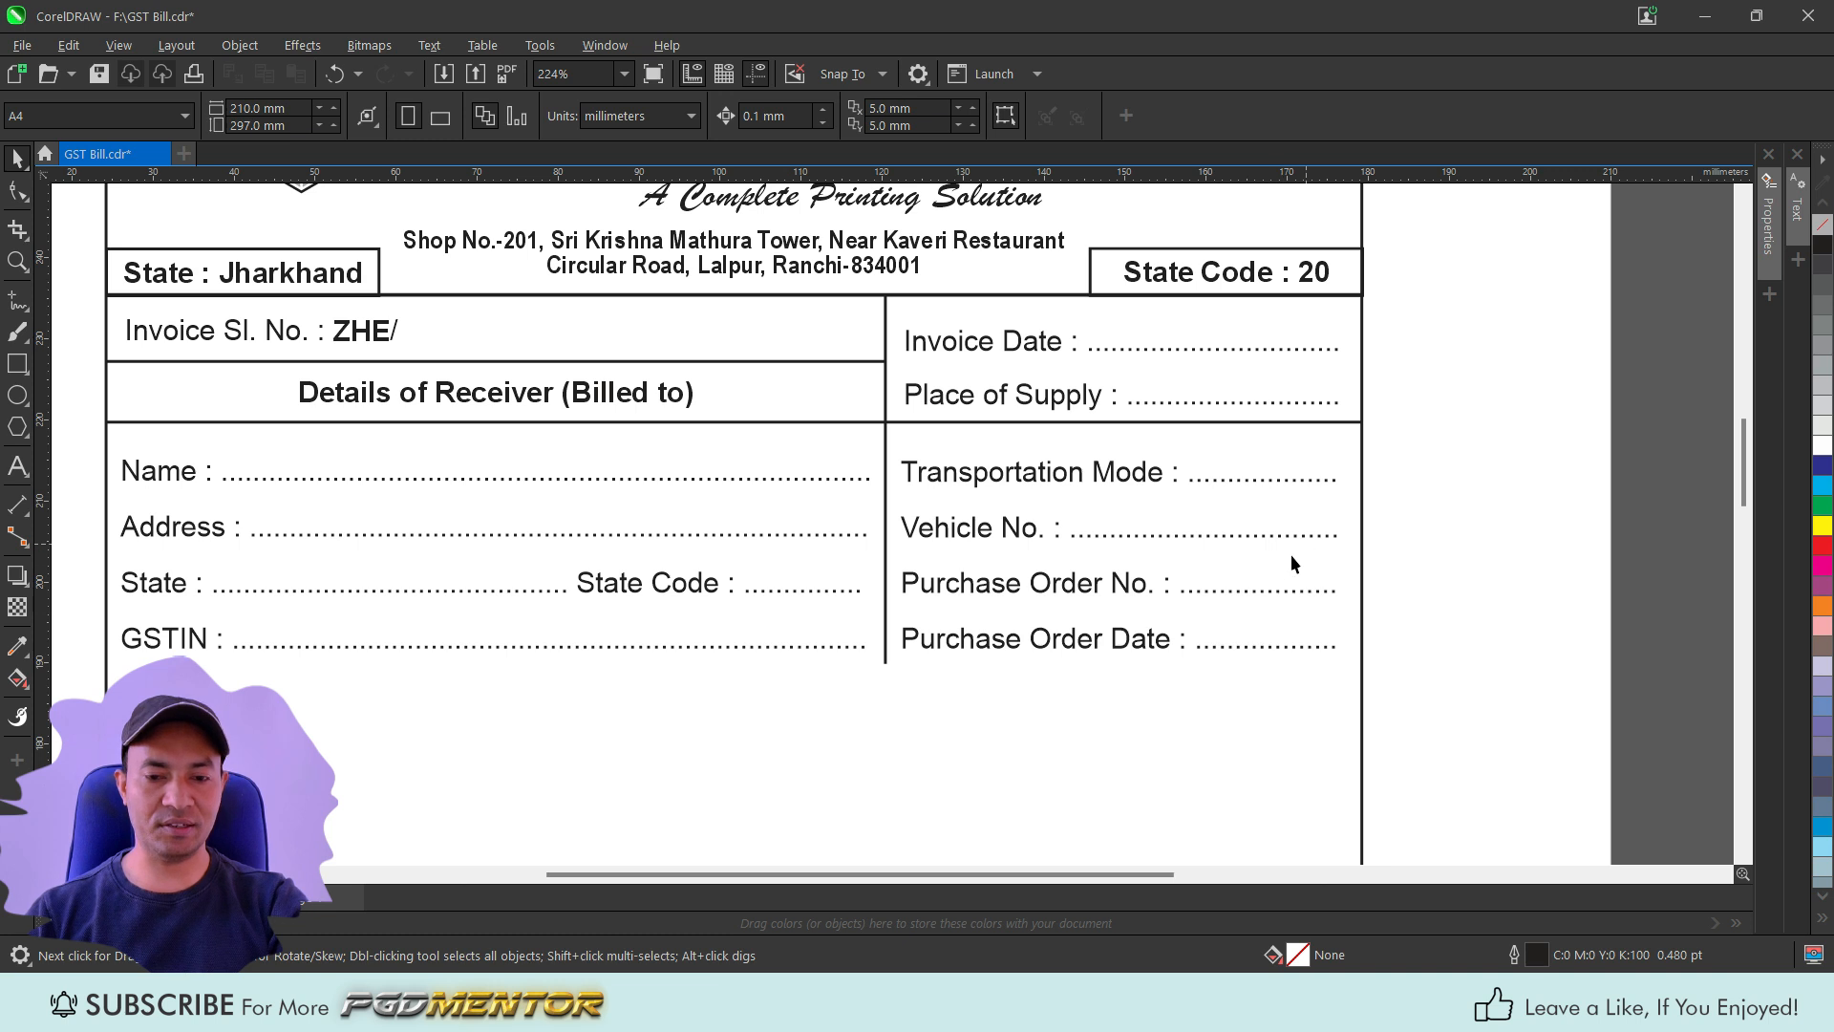
Move the goods table heading group into the frame directly below the receiver details, aligned with the frame's sides.
scroll(1219, 473, down, 4)
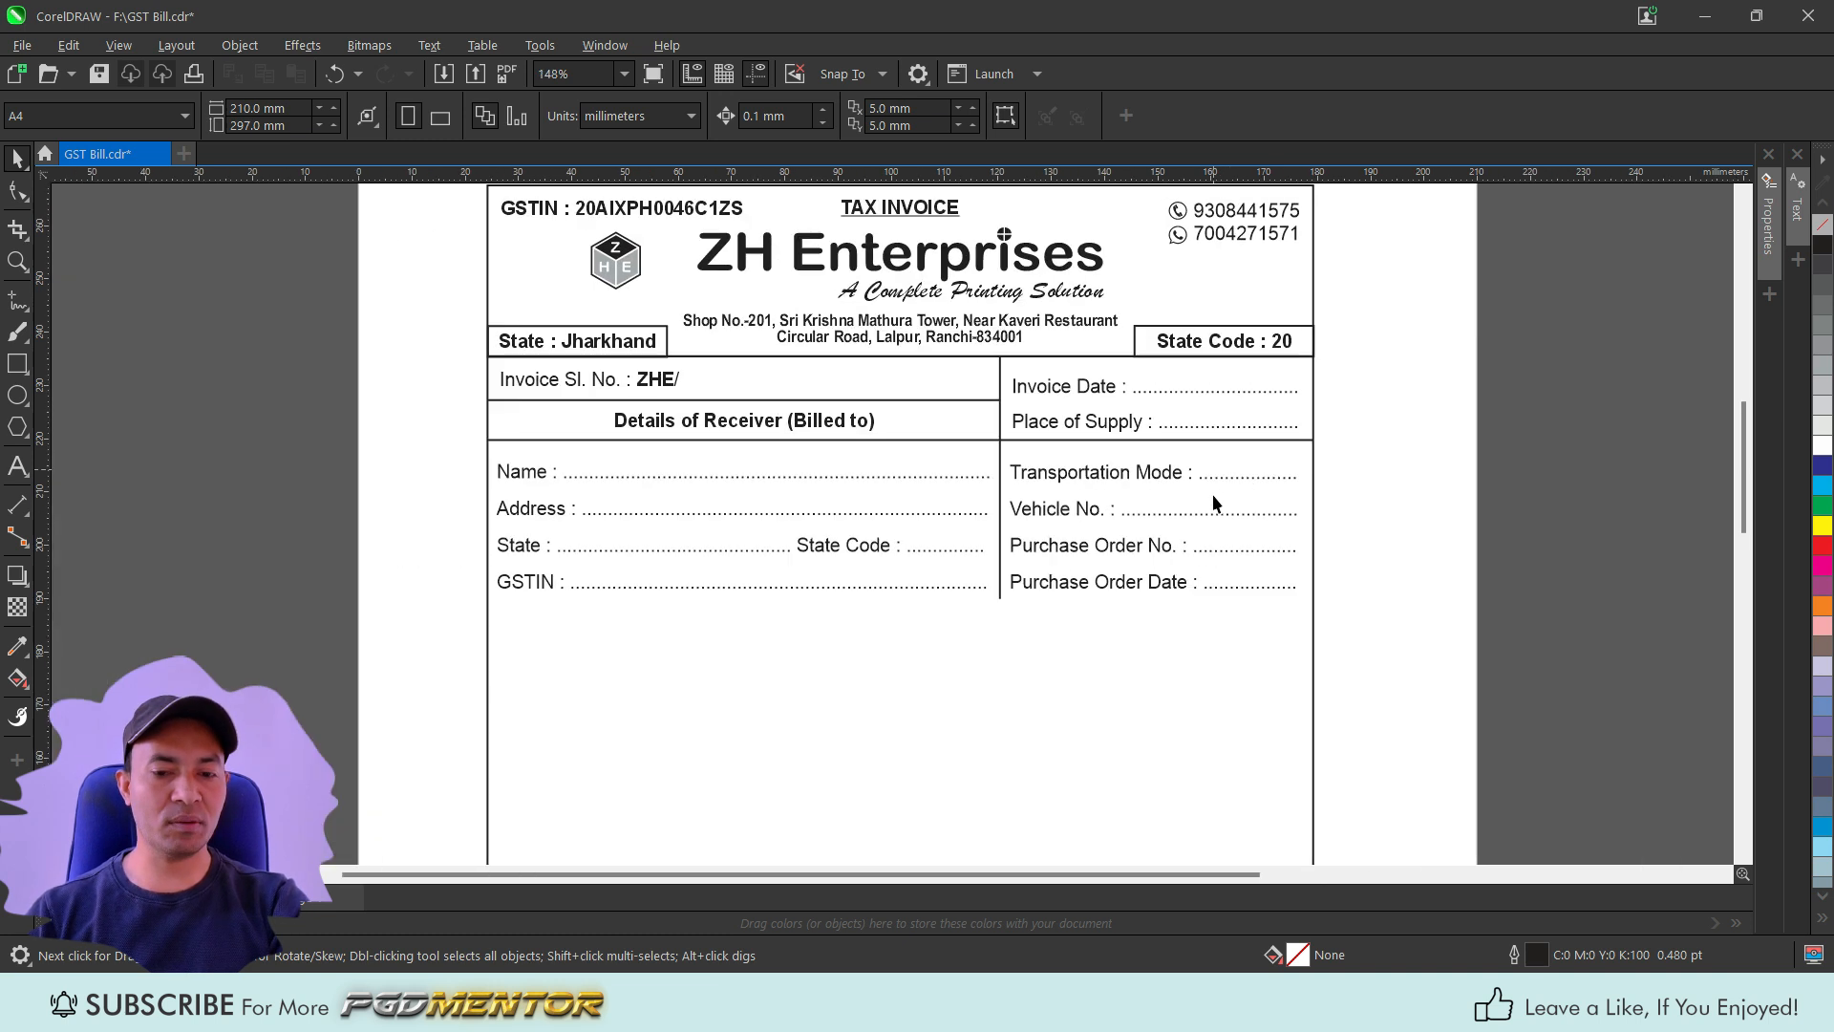
drag(1541, 232, 829, 568)
scroll(877, 595, up, 2)
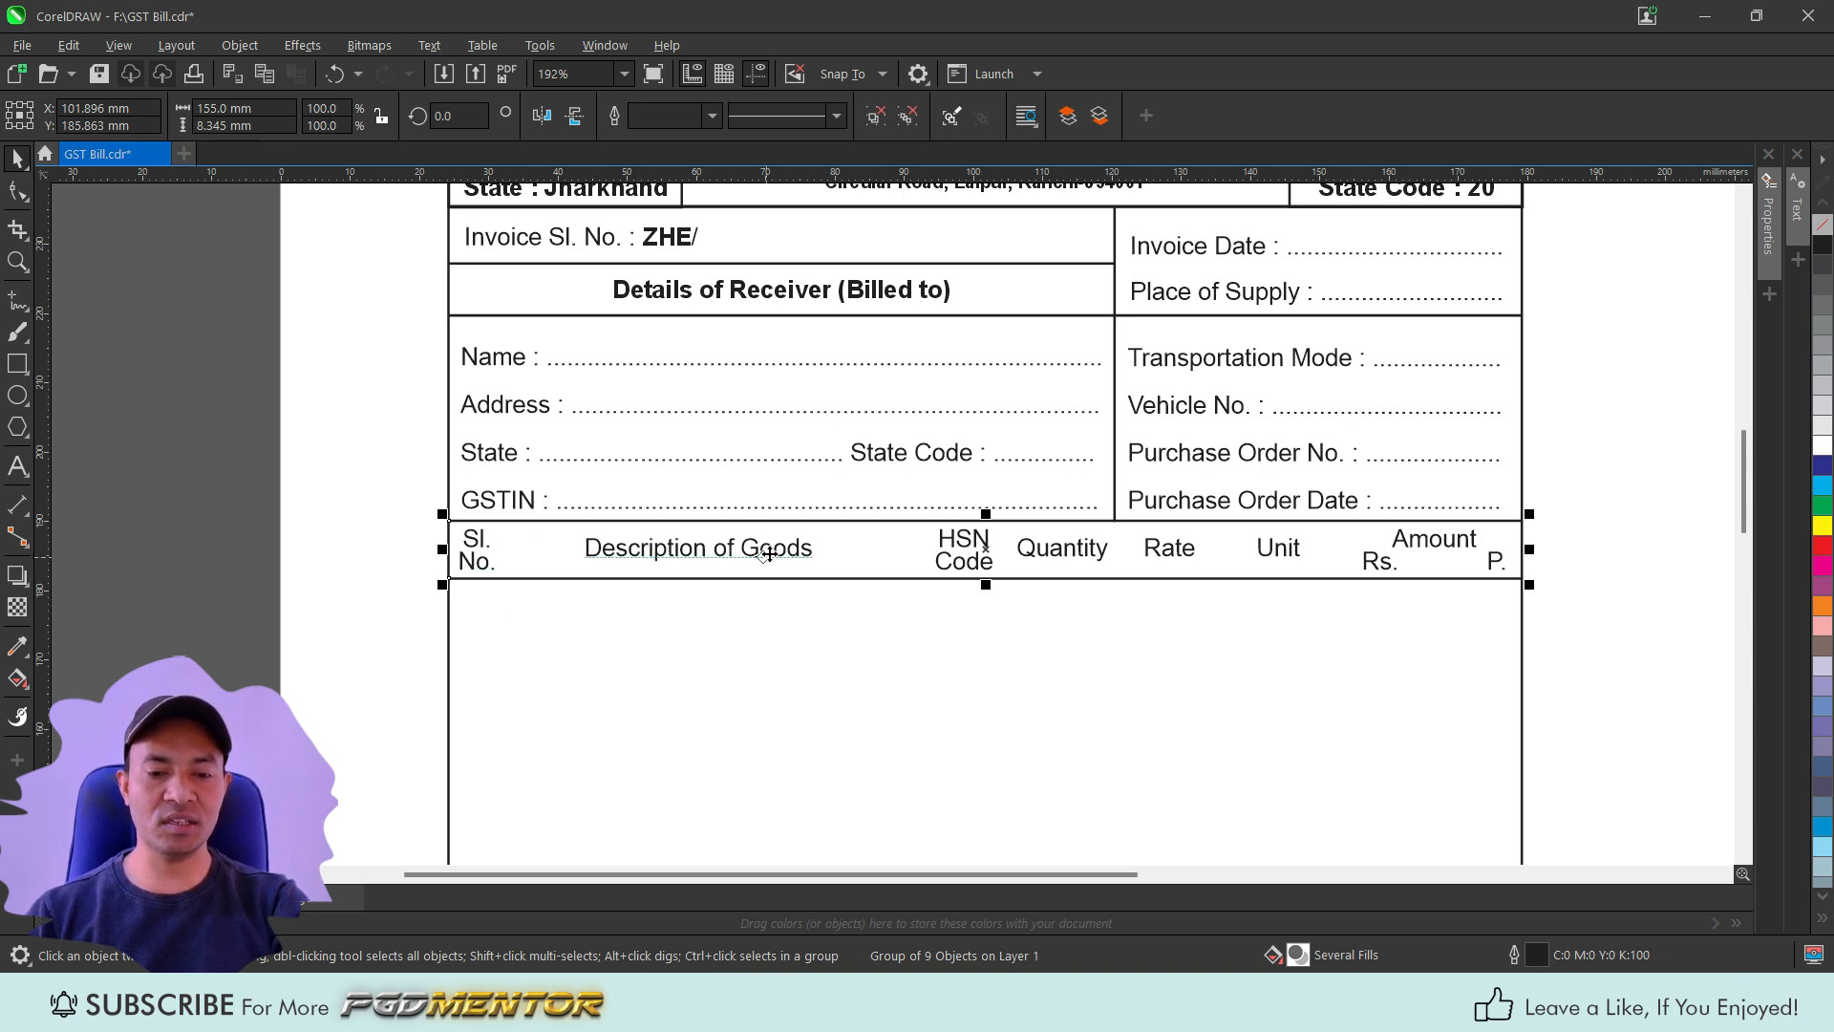
click(956, 581)
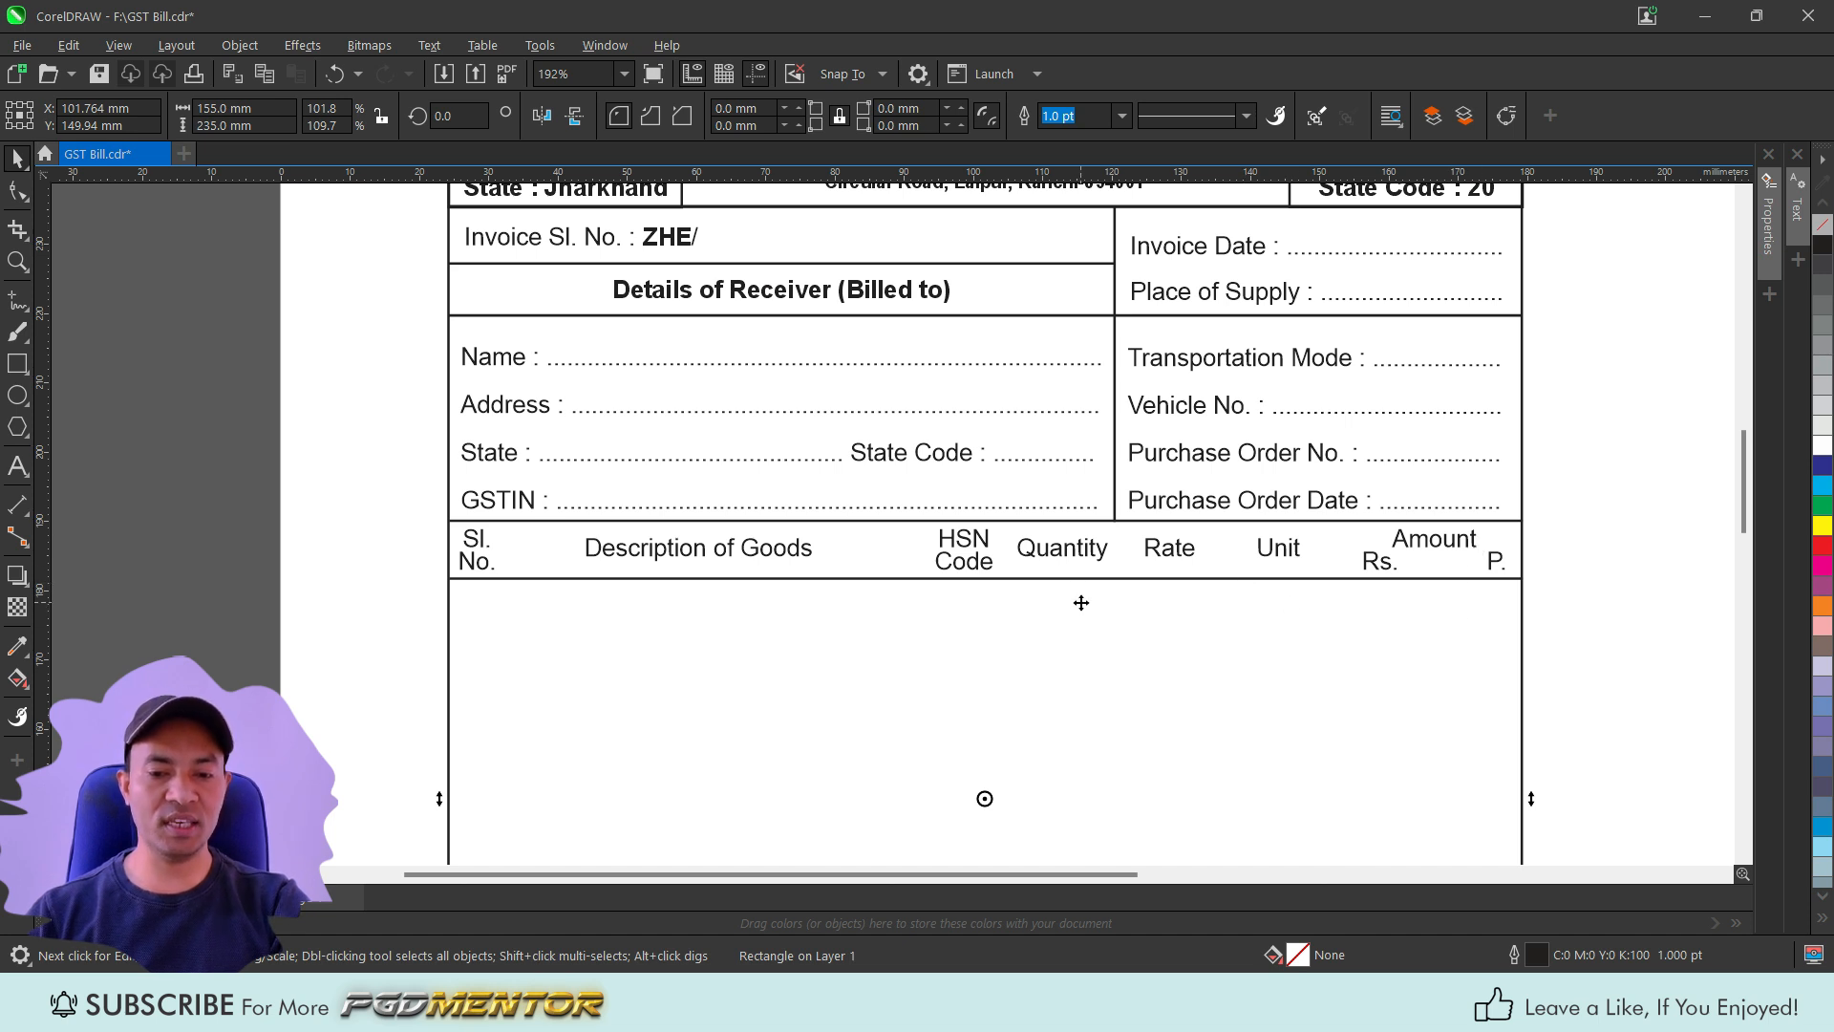
Position the "For ZH ENTERPRISES" and "Authorised Signatory" texts inside the frame's lower-right corner.
scroll(1098, 522, down, 4)
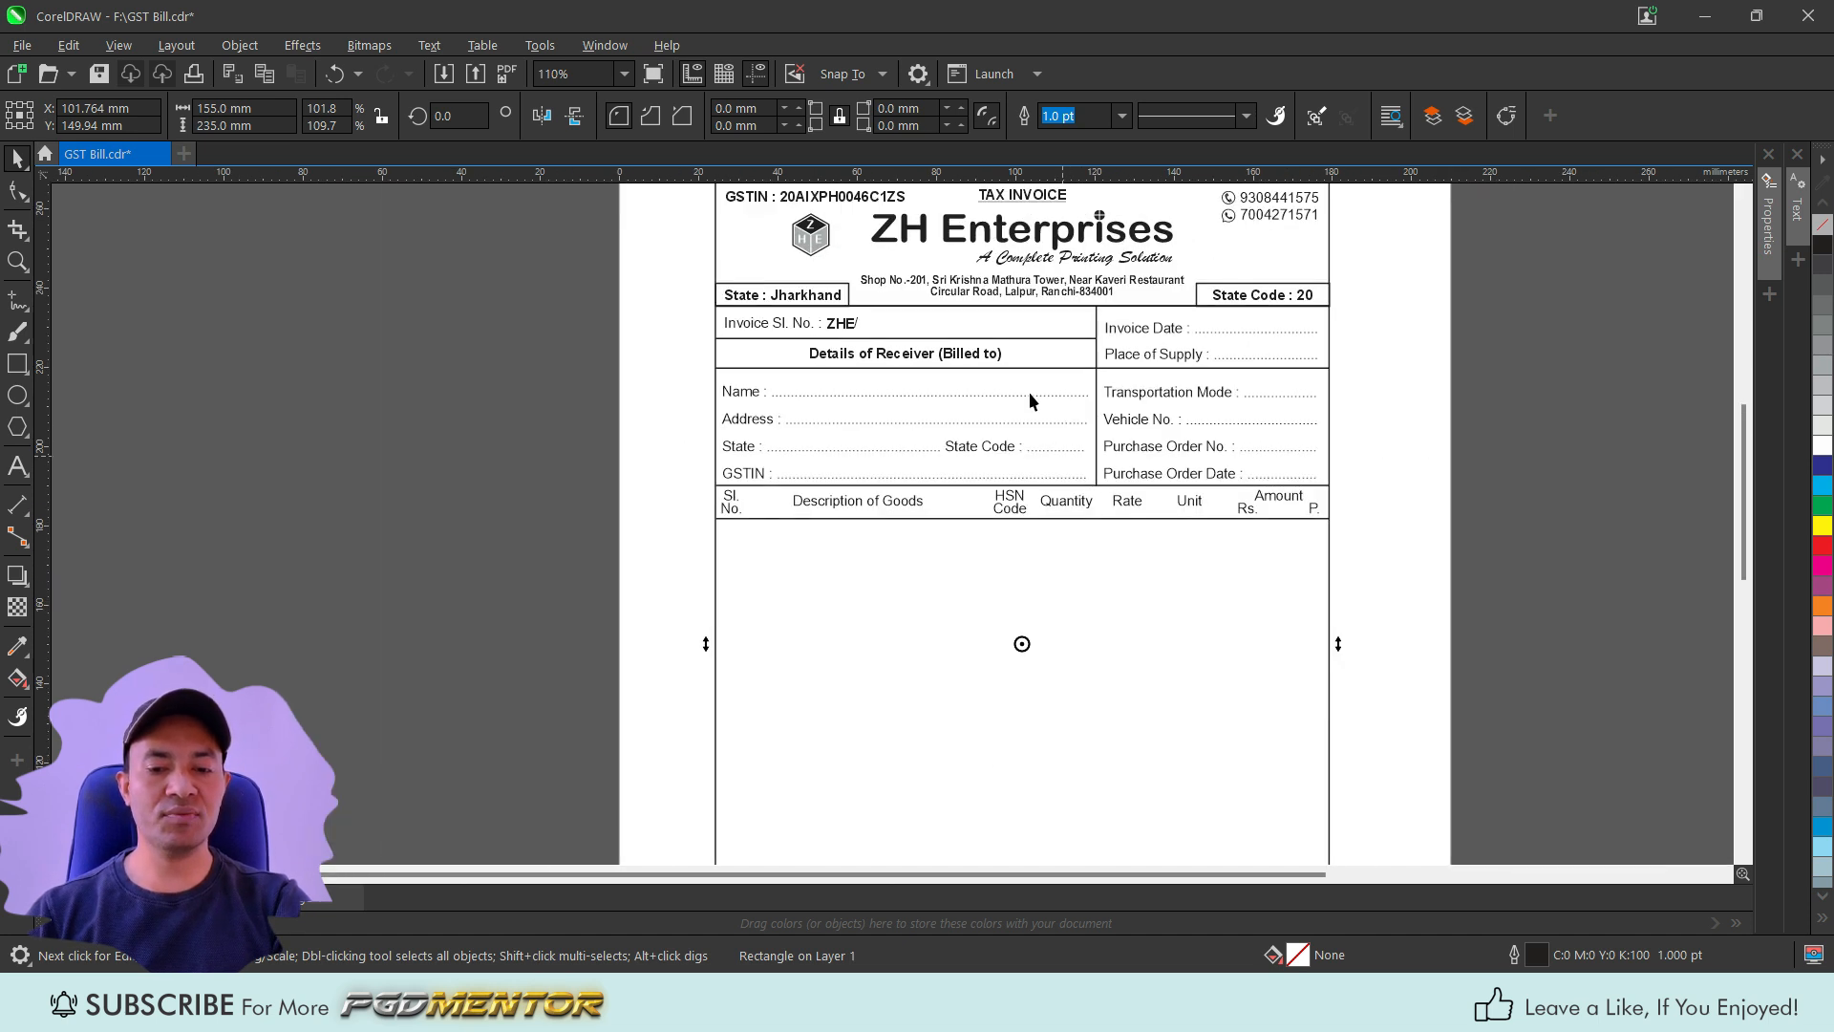
scroll(1056, 697, up, 3)
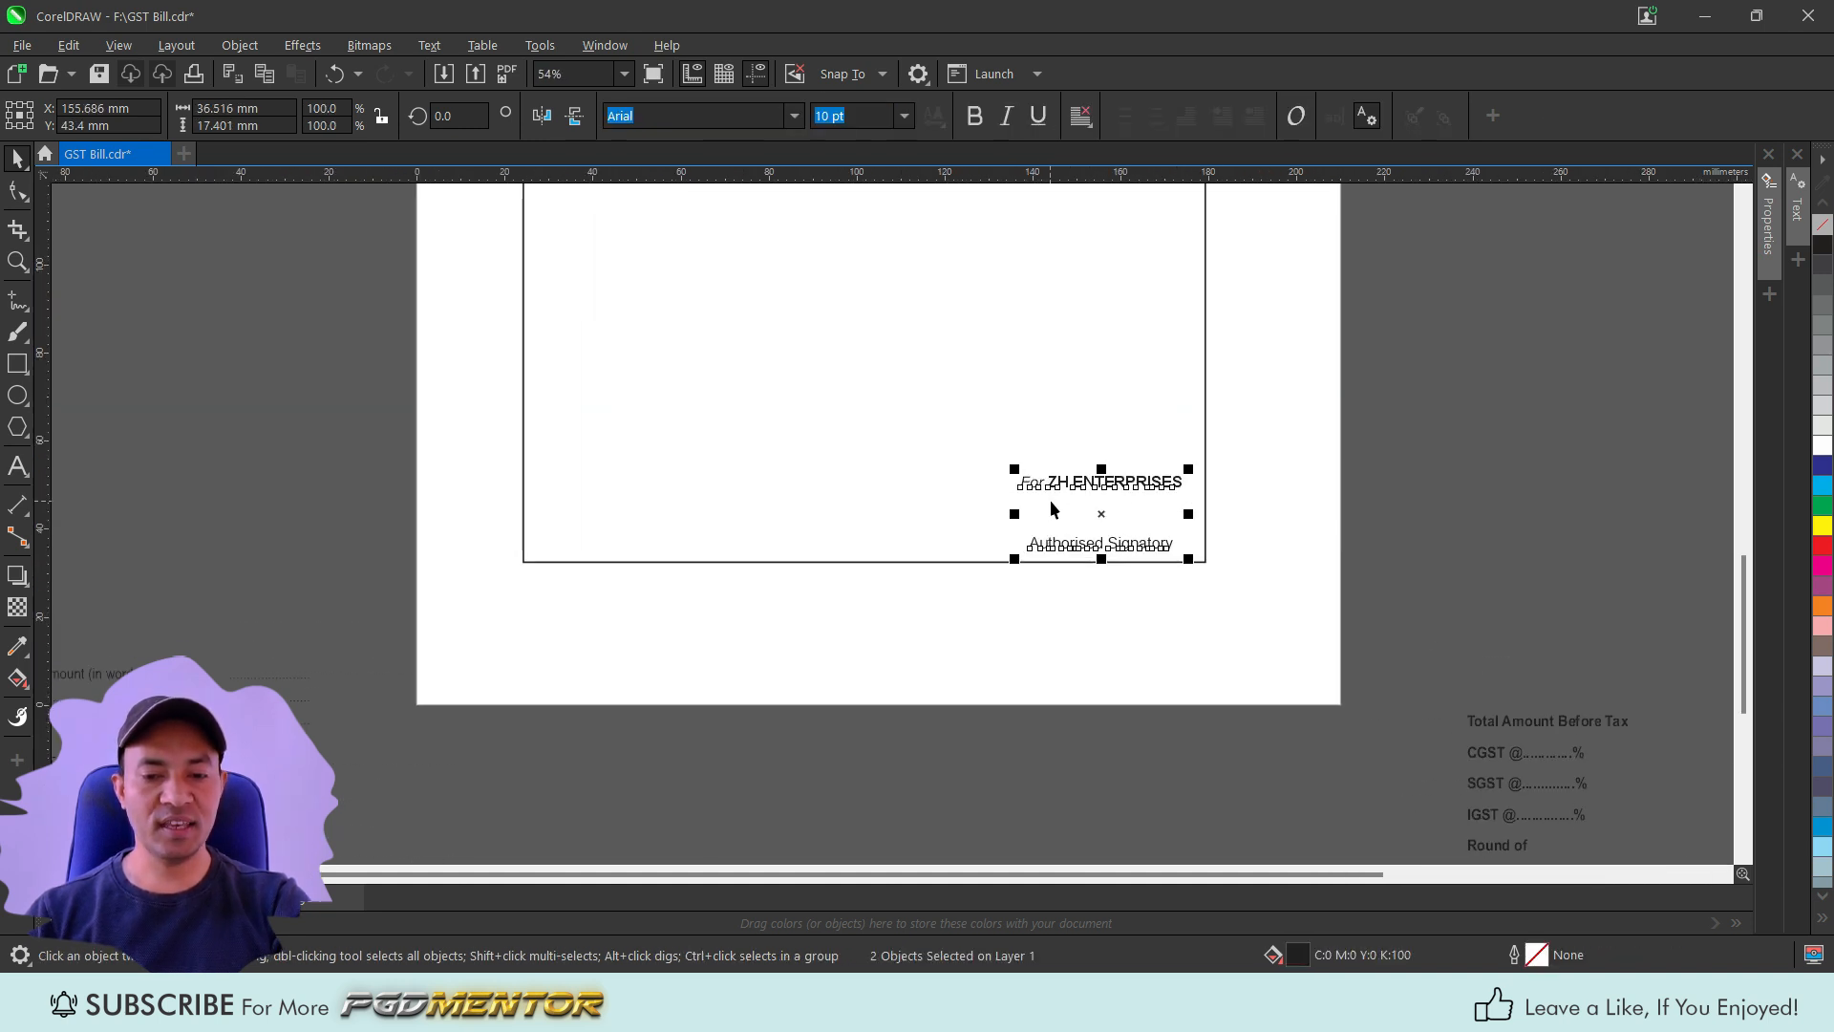
scroll(1051, 501, up, 2)
drag(1116, 520, 1109, 524)
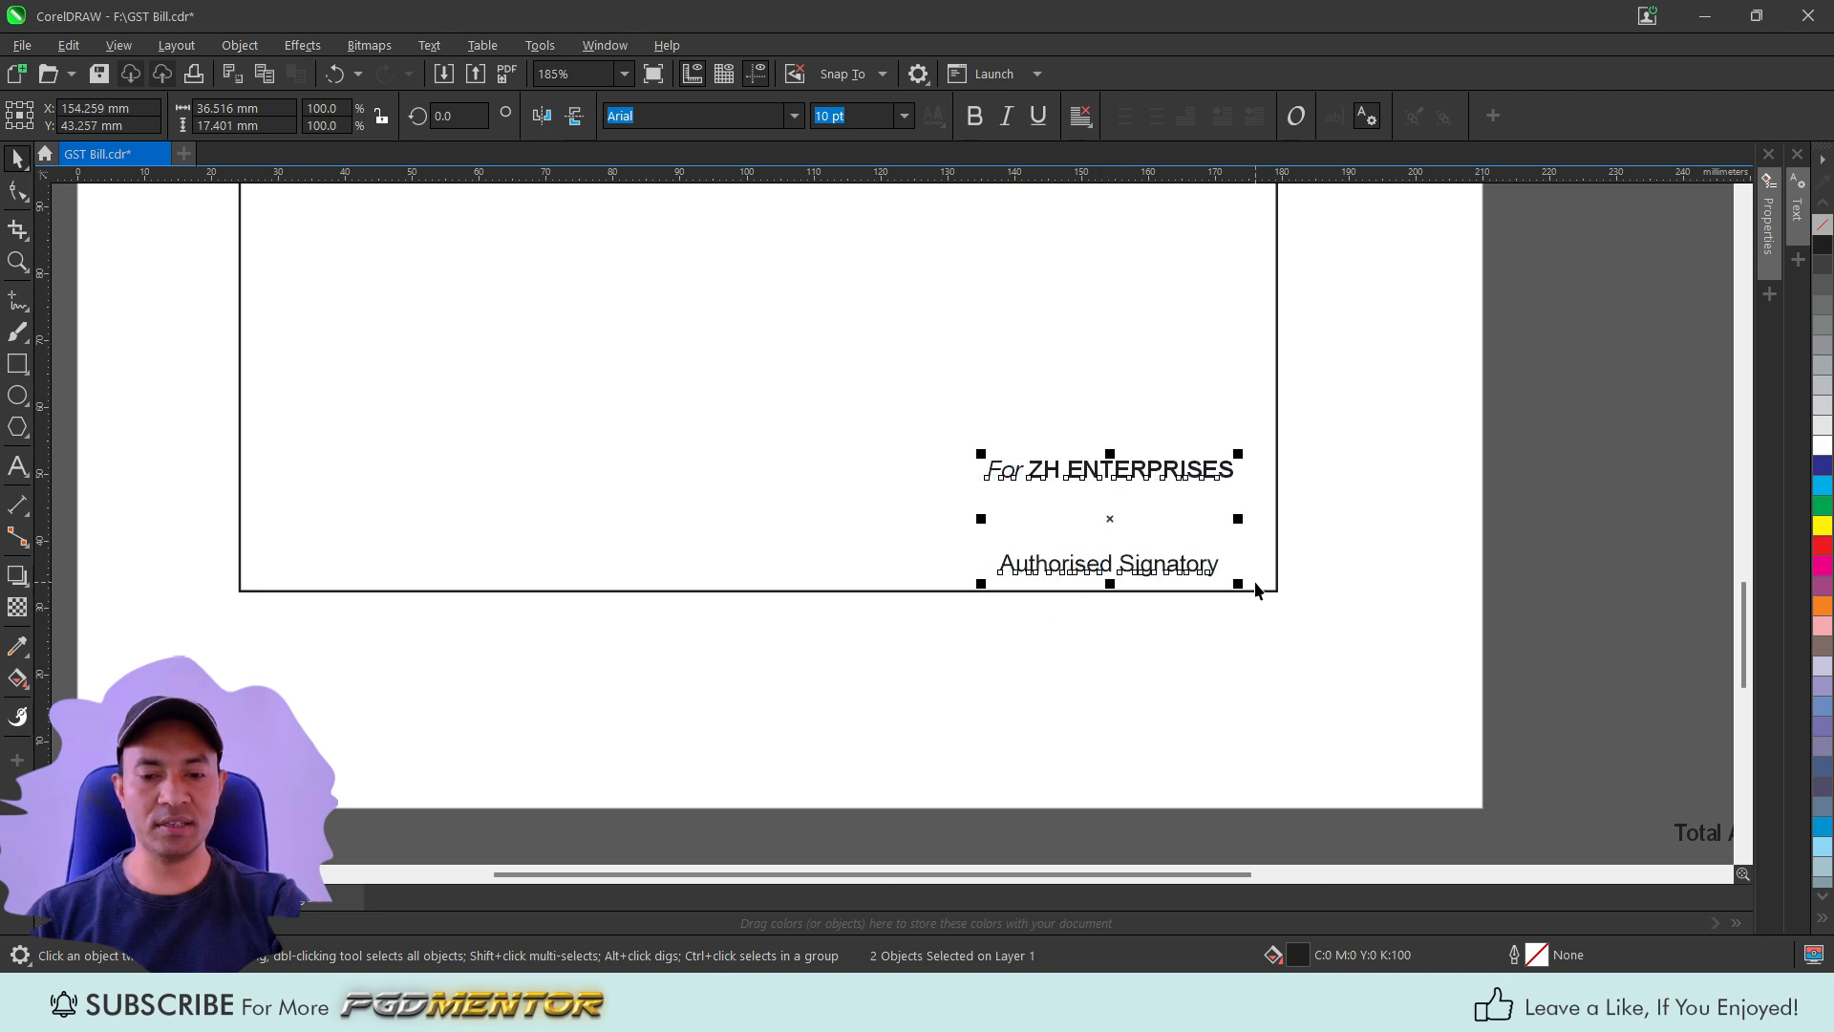
click(1056, 502)
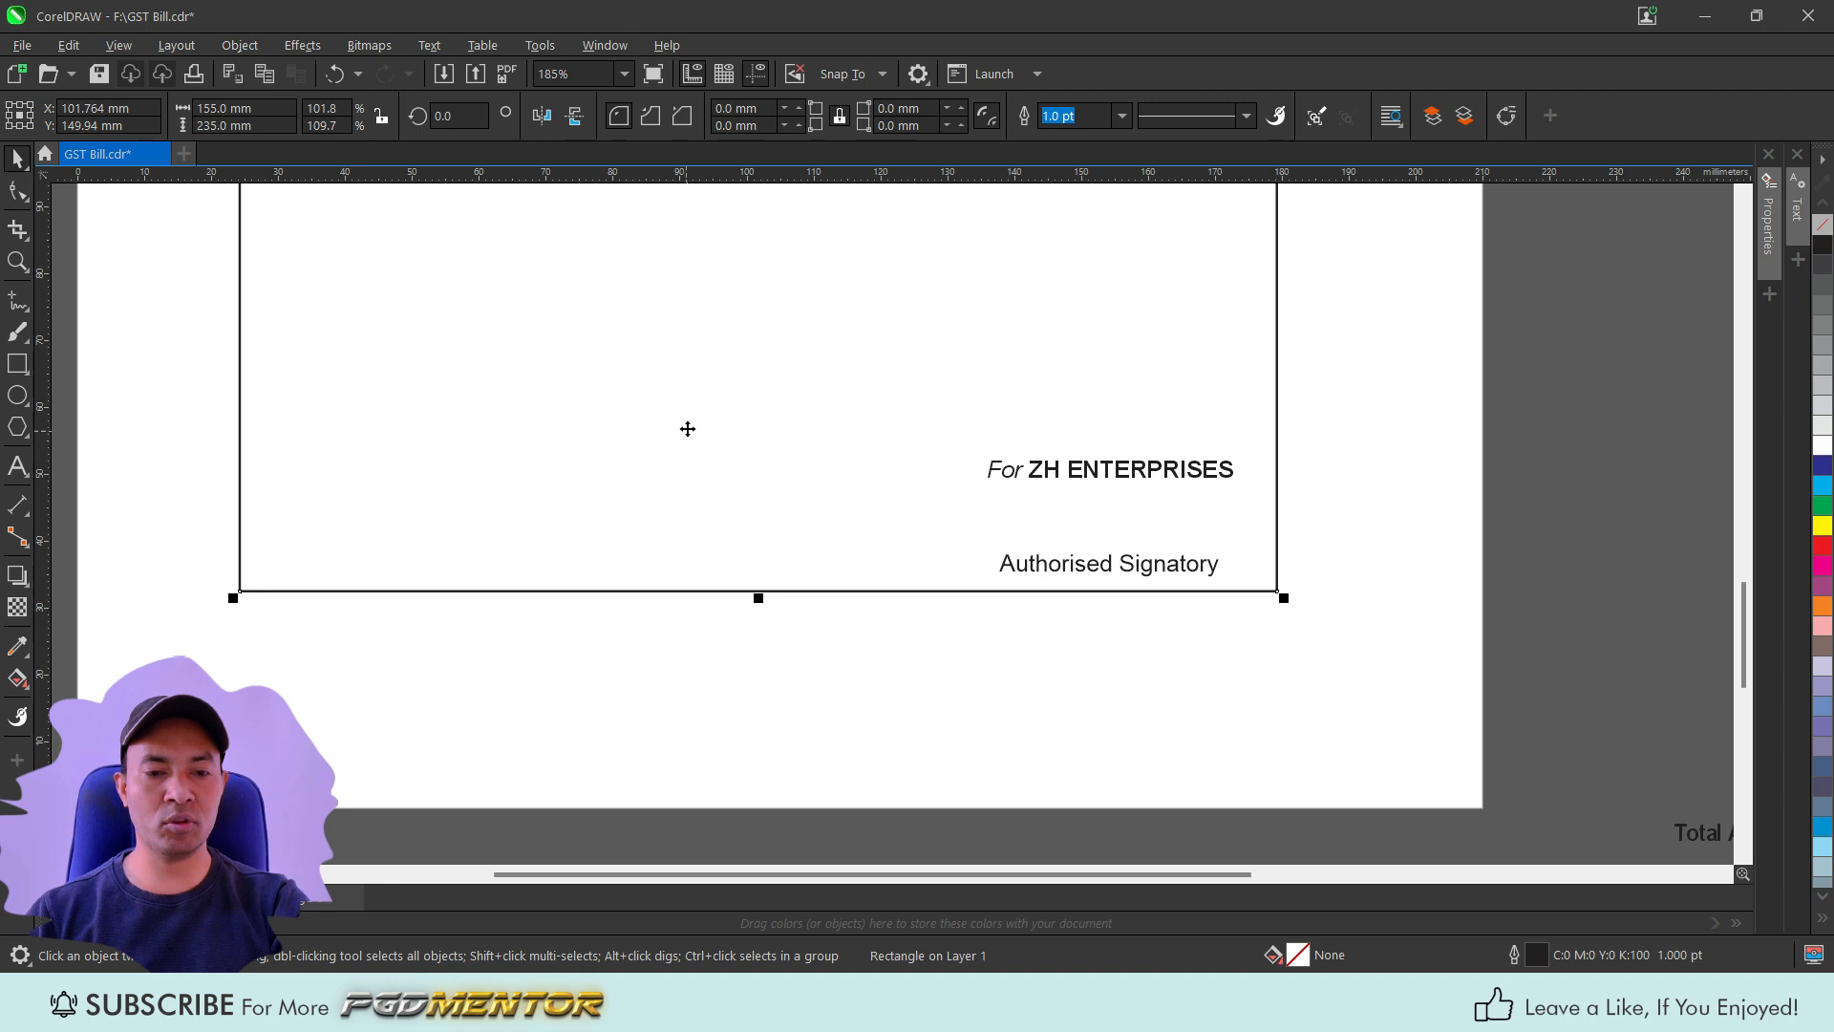
Ungroup the goods table heading row into separate objects.
scroll(686, 398, down, 4)
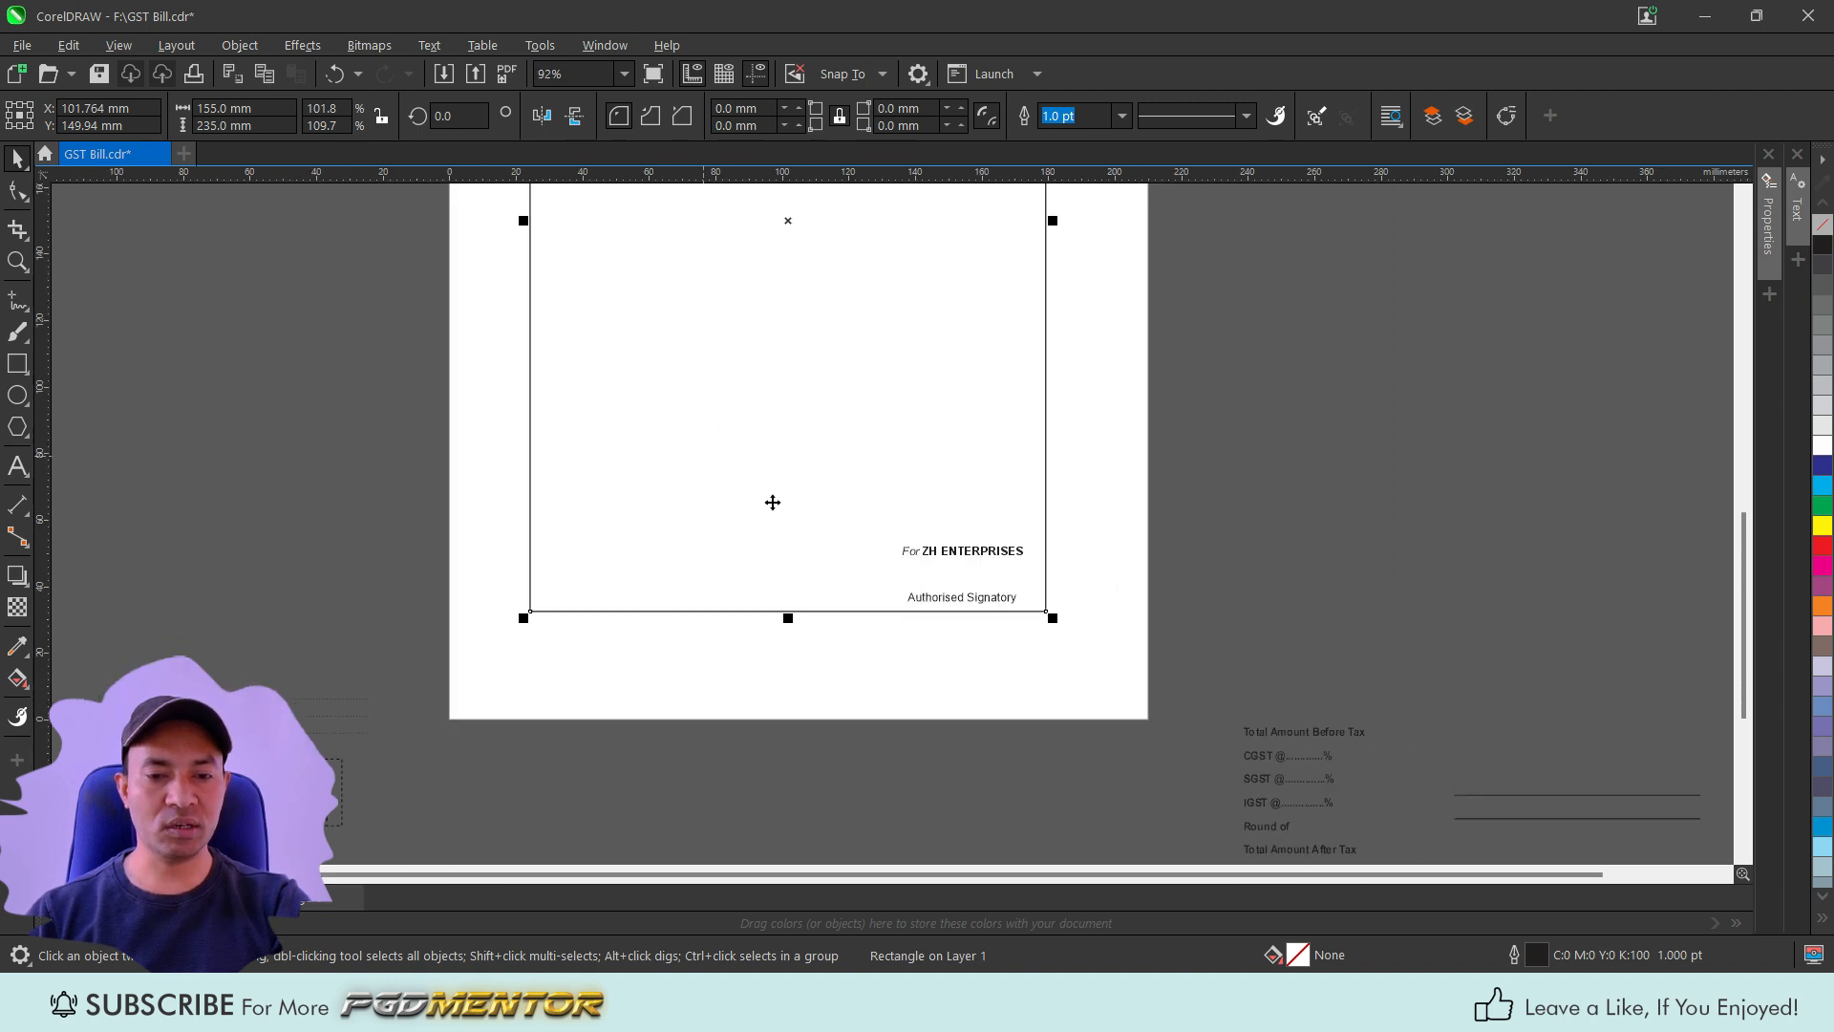
scroll(758, 373, up, 2)
click(767, 280)
click(873, 117)
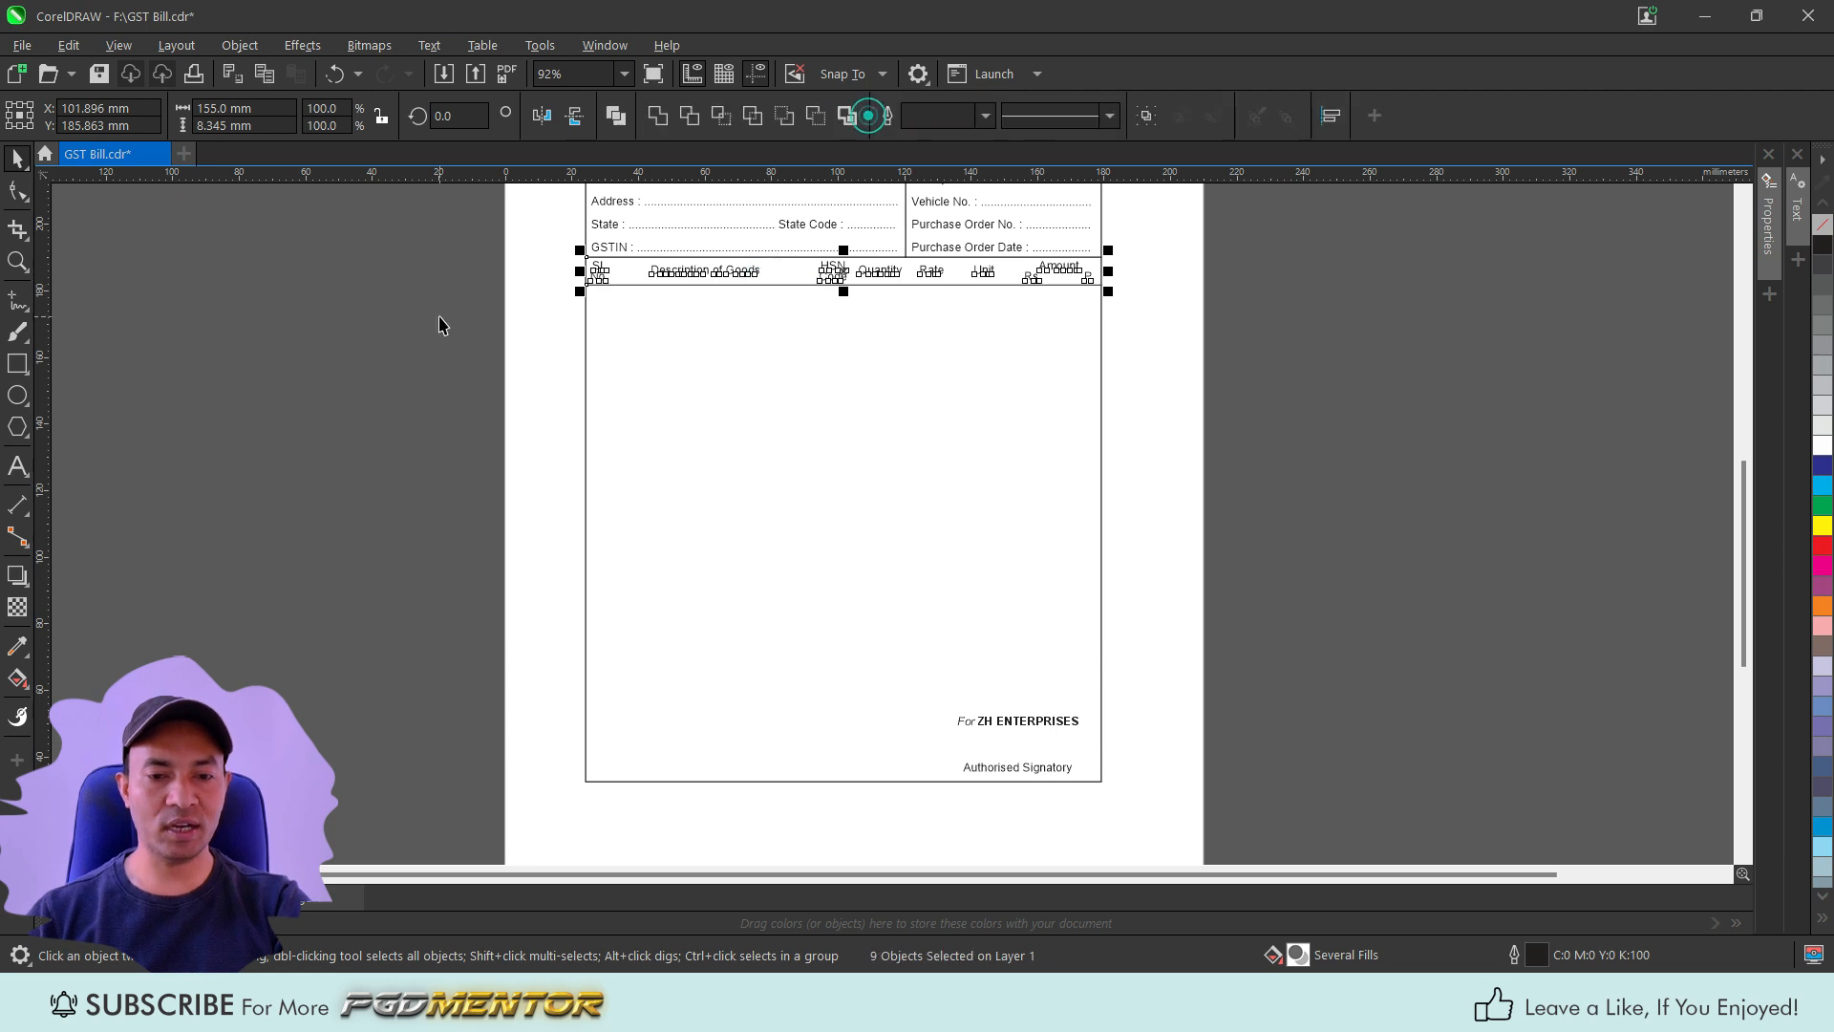
Copy the goods heading's lower line straight down to just above the "For ZH ENTERPRISES" text.
click(439, 316)
click(668, 286)
drag(672, 284, 677, 708)
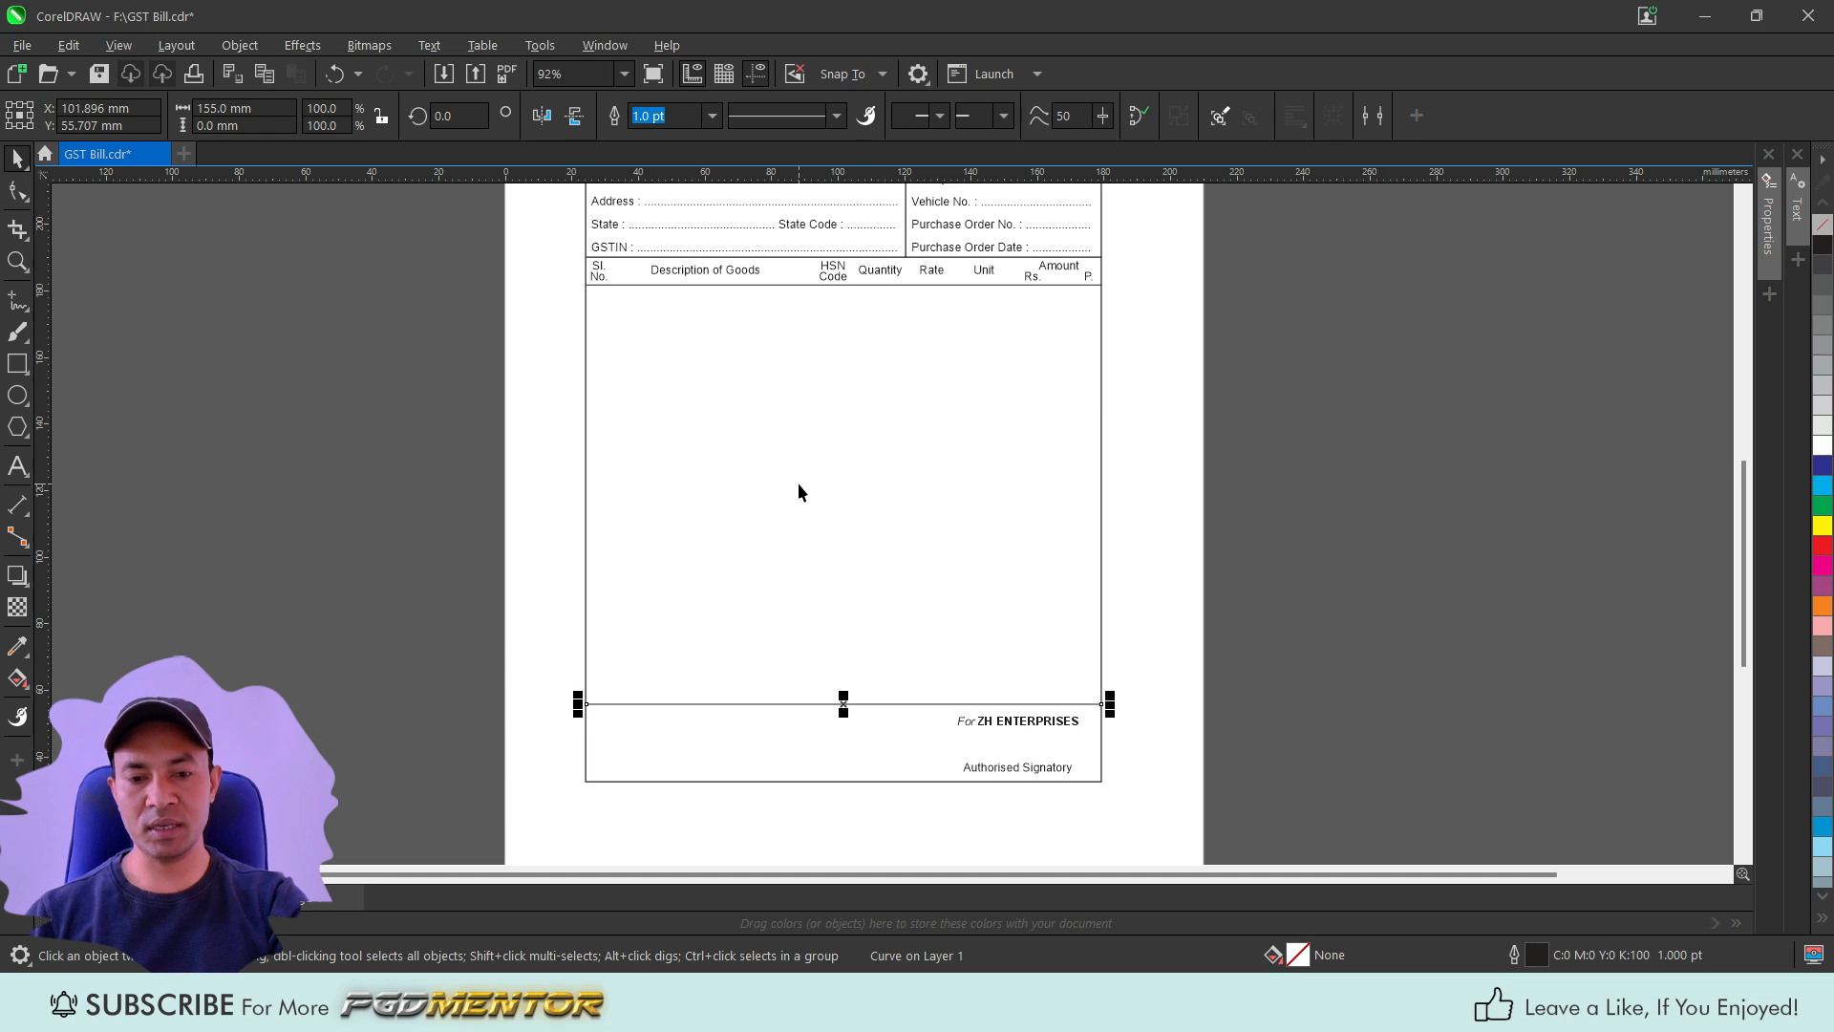
Draw a vertical line about 135 mm long from the goods heading's upper line to the lower line, between Unit and Amount, with a 1.0 pt outline.
click(889, 803)
scroll(947, 377, up, 2)
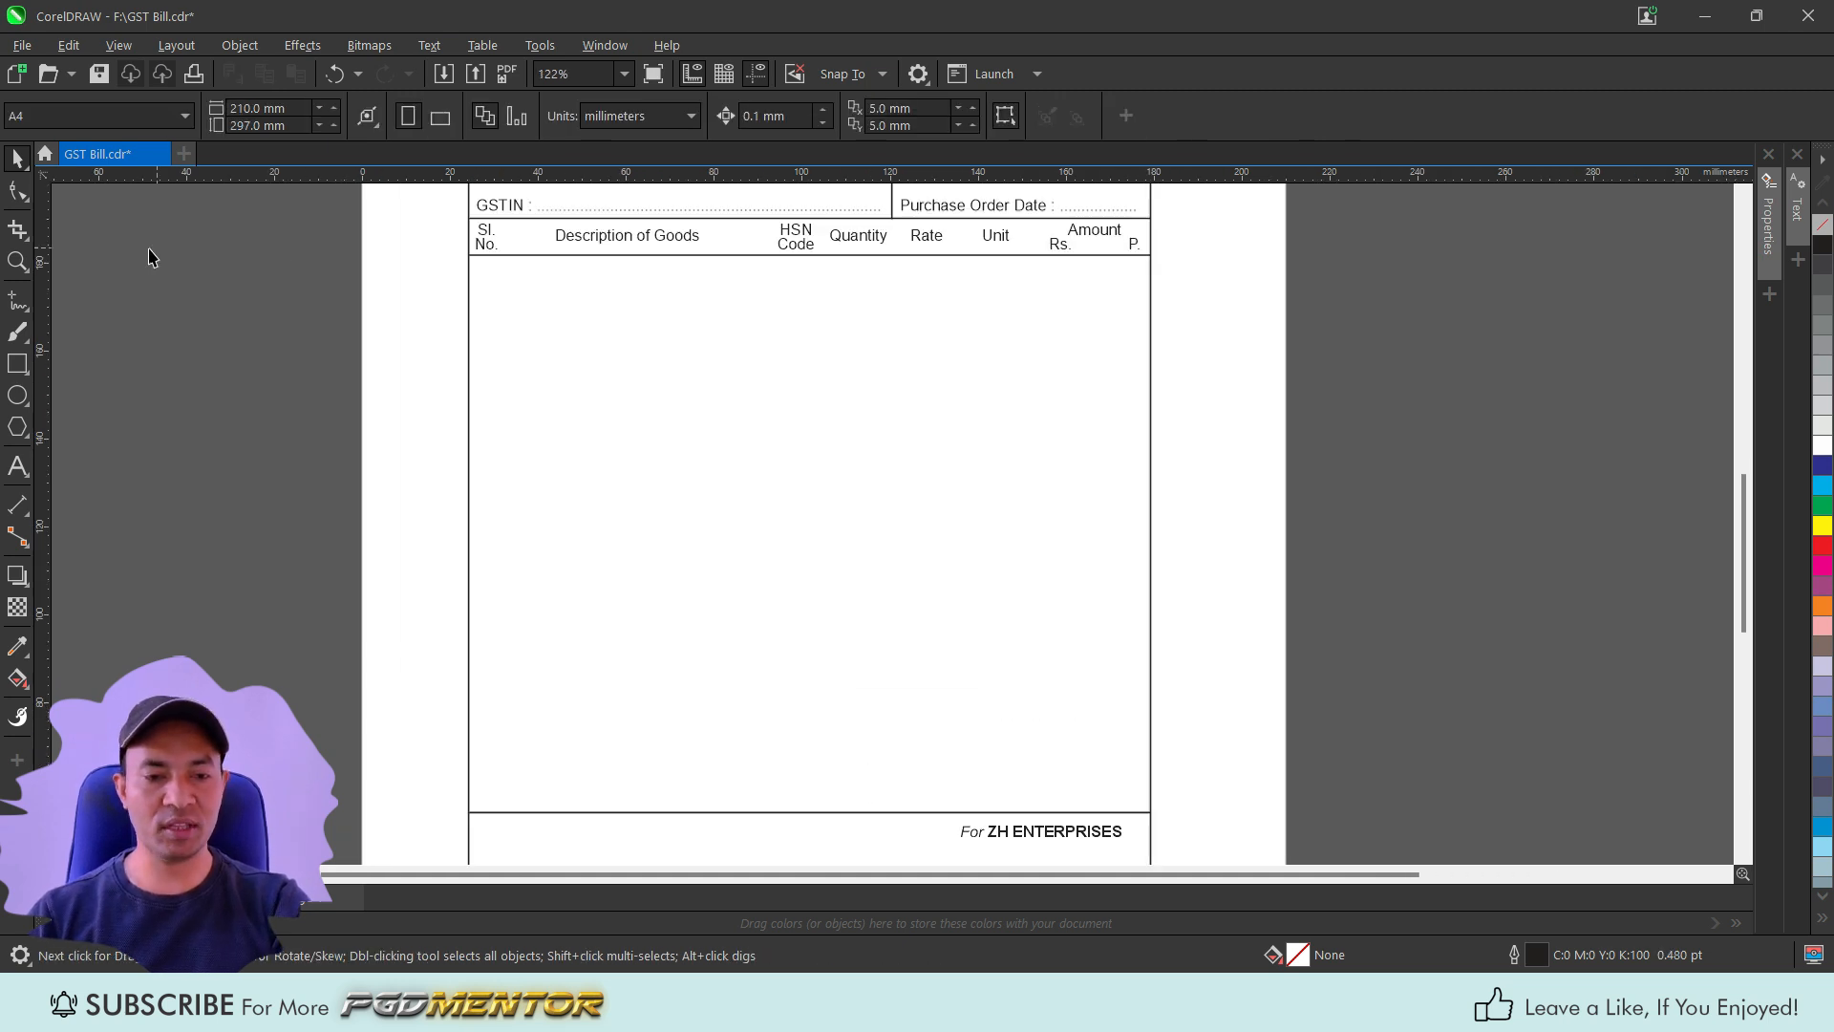
click(19, 304)
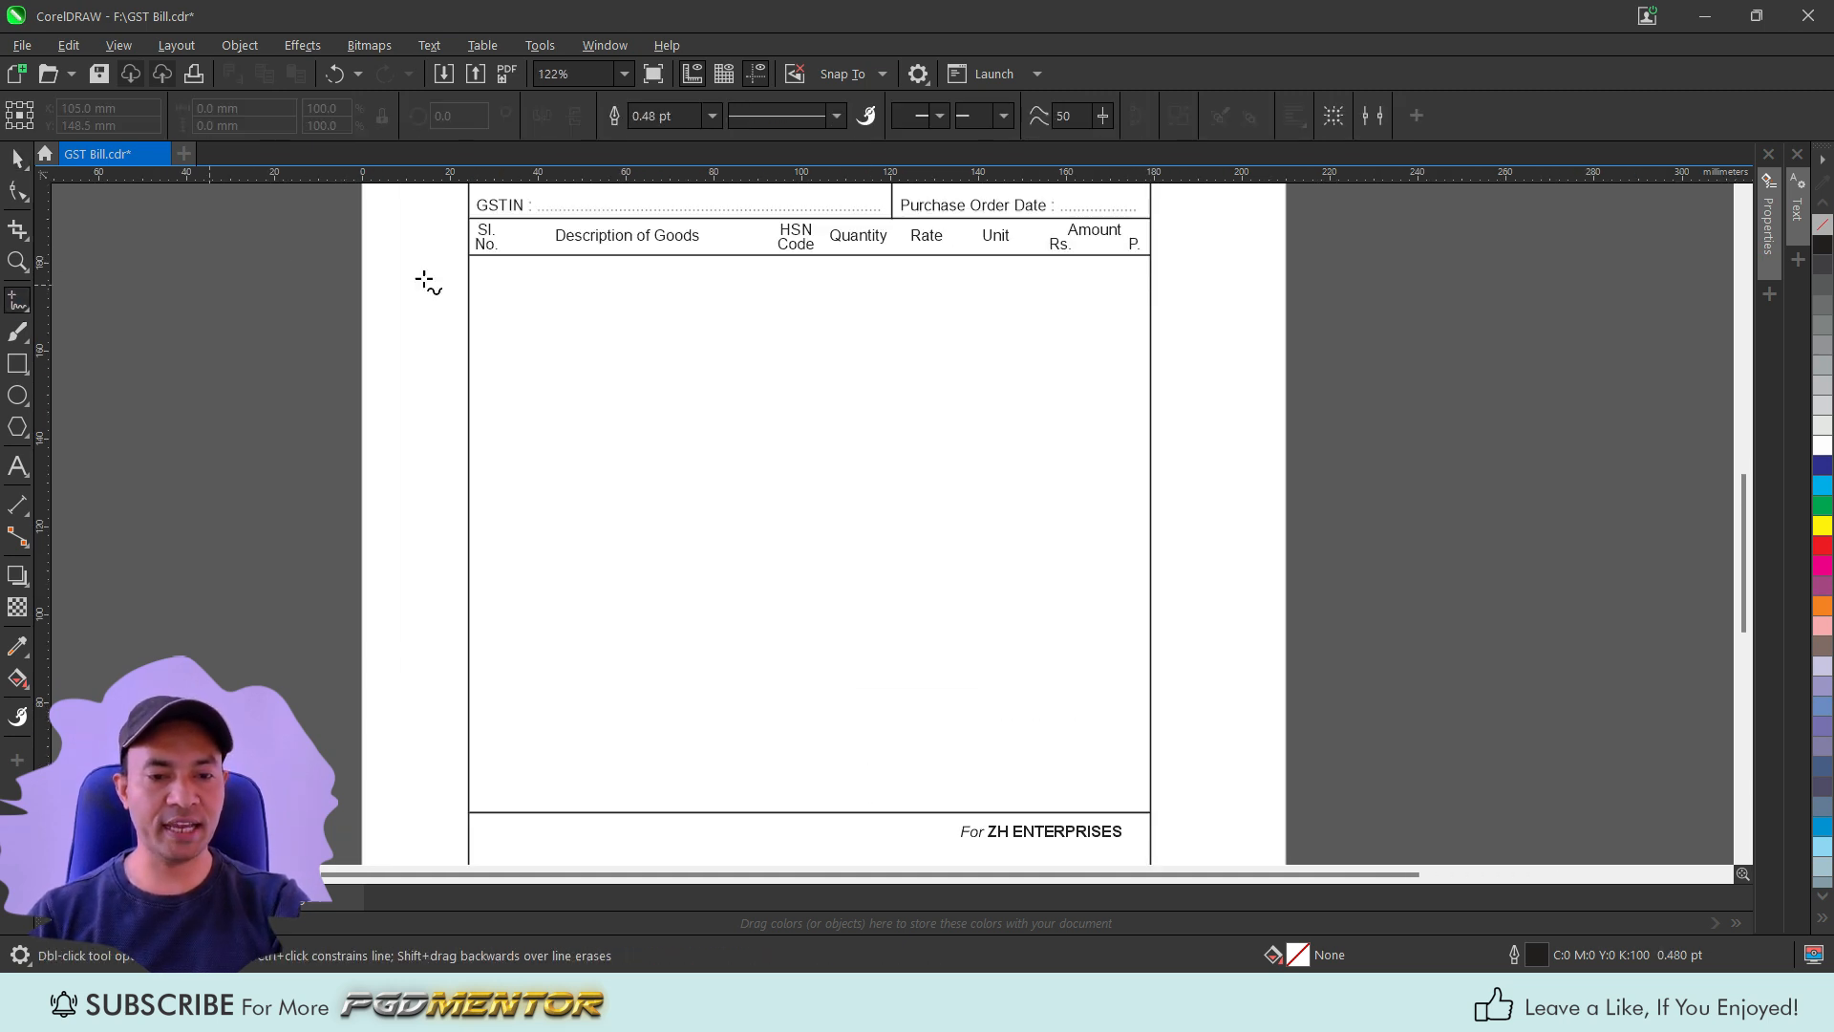
click(1033, 219)
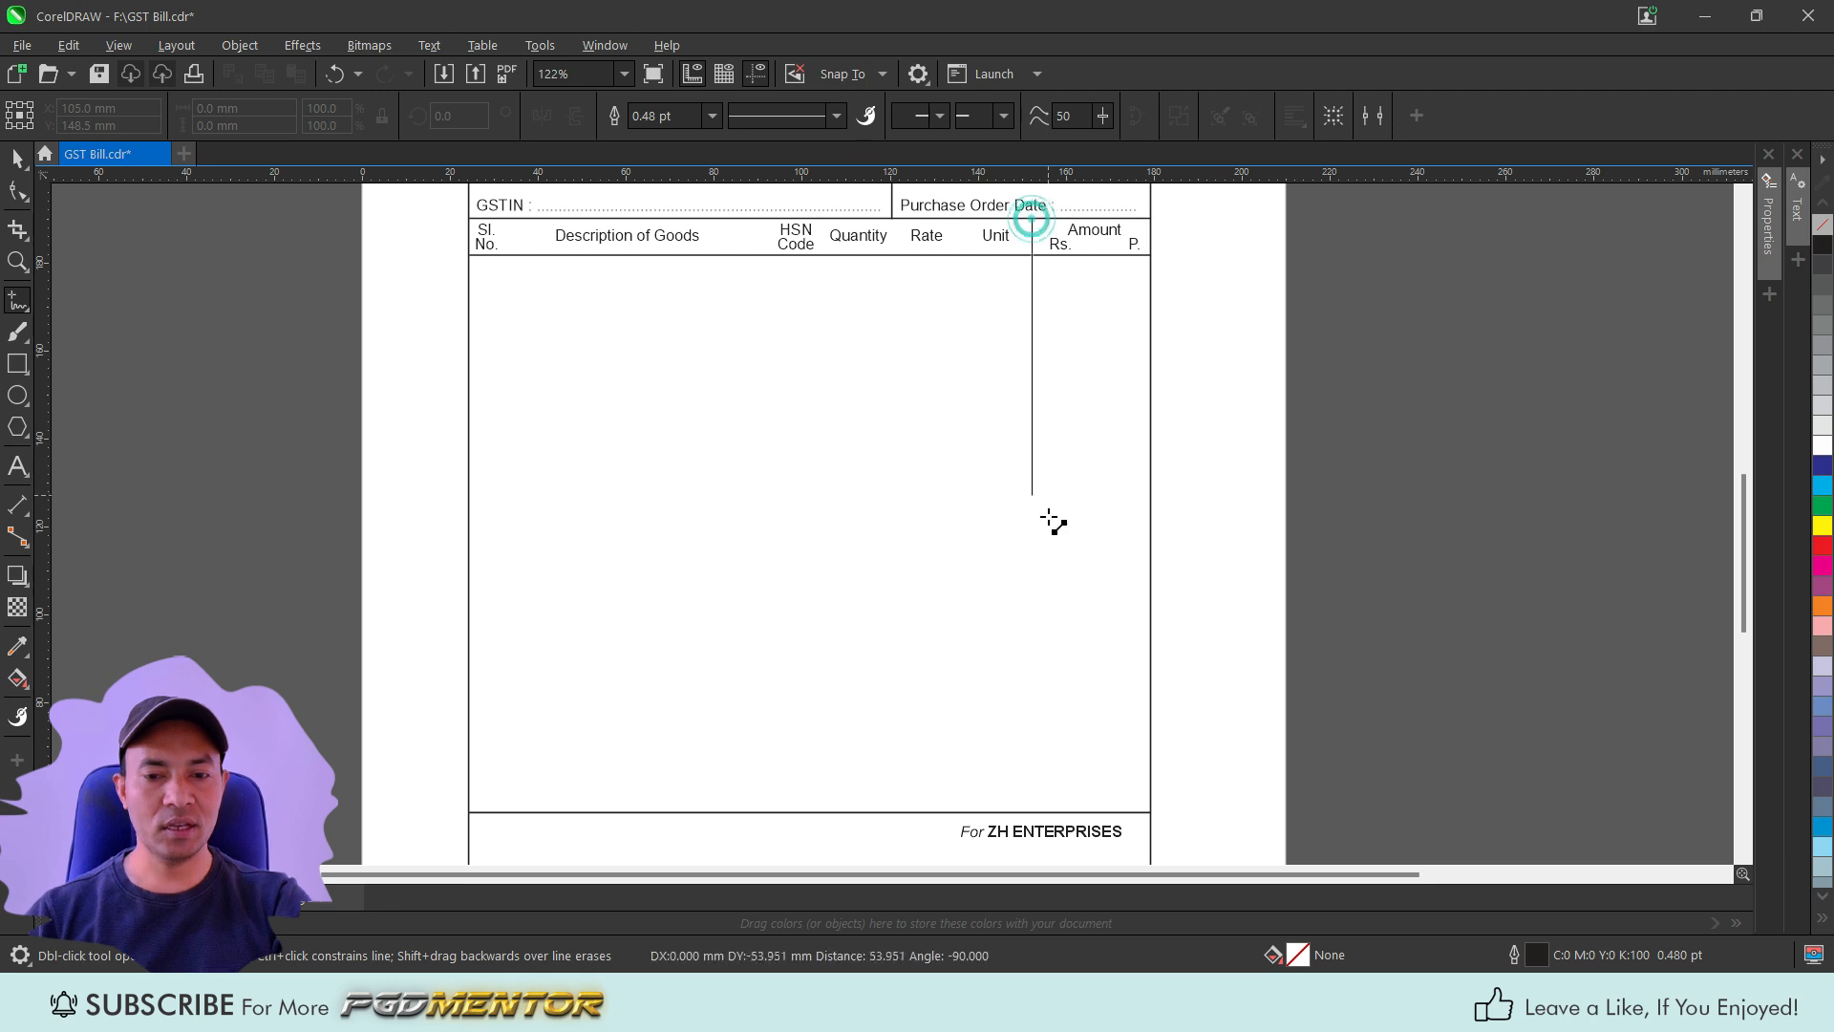
click(1074, 809)
key(space)
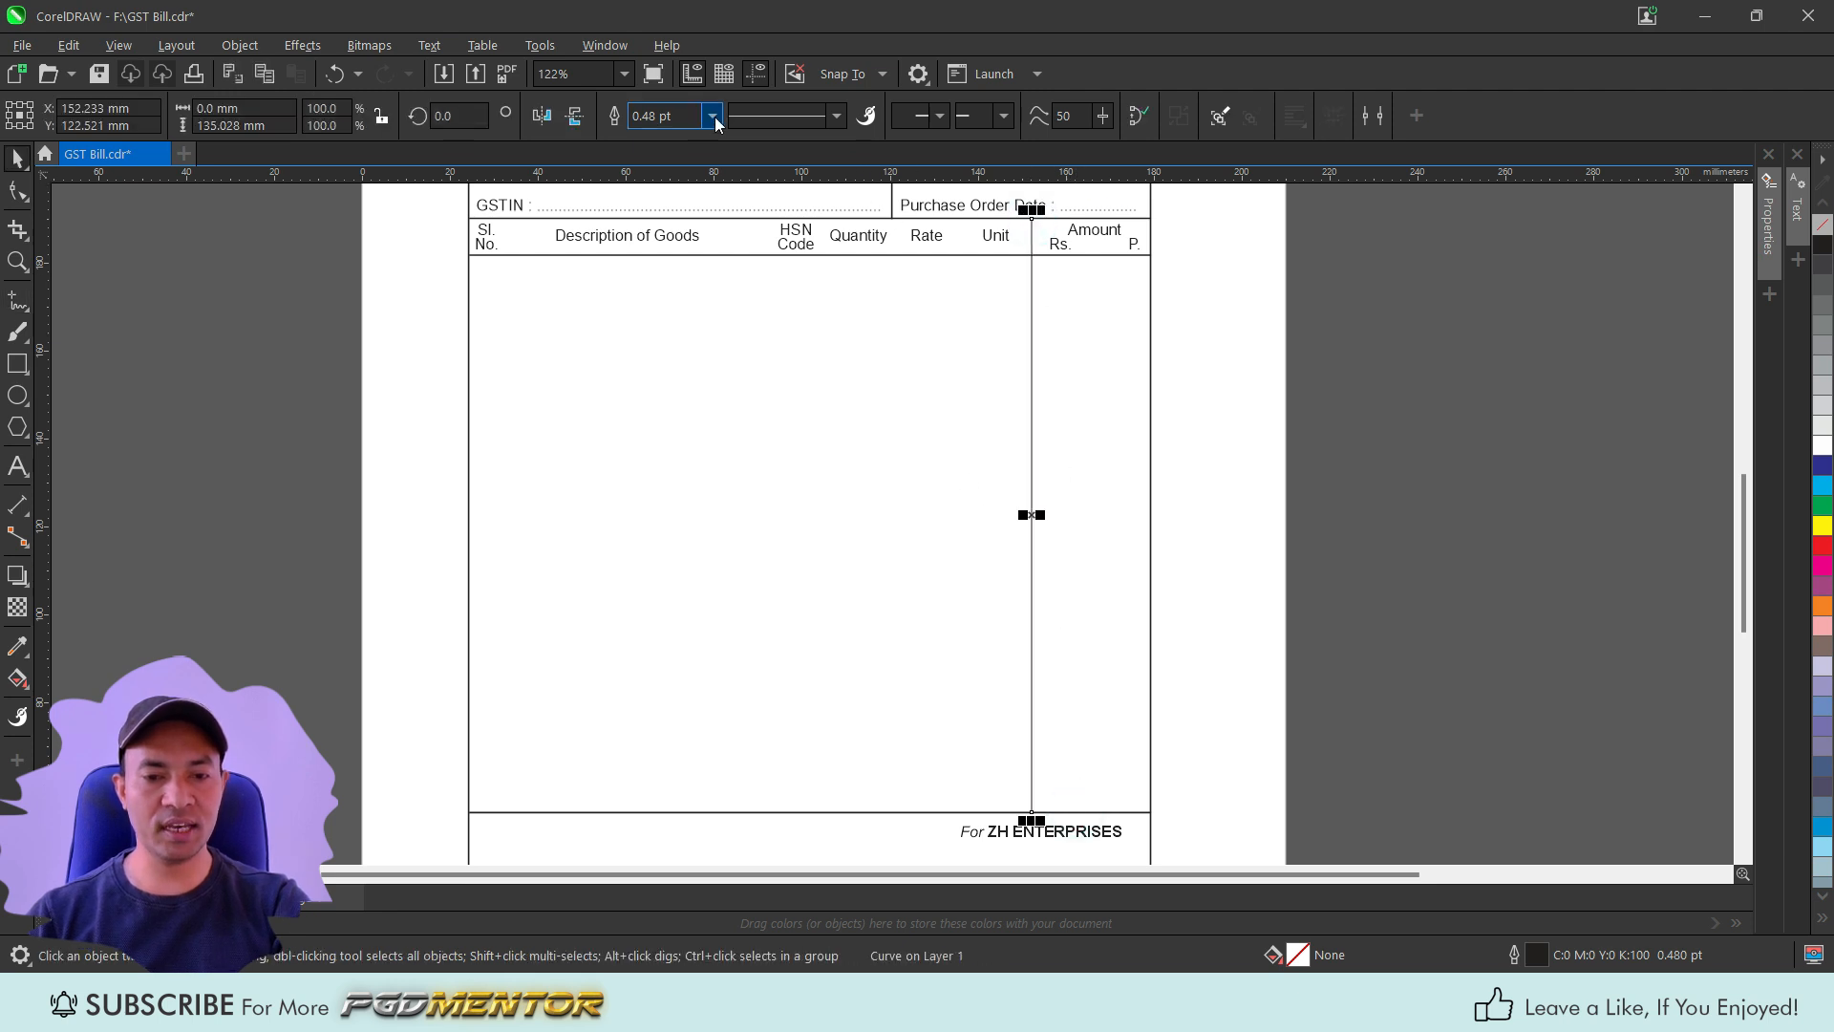
click(713, 115)
click(671, 202)
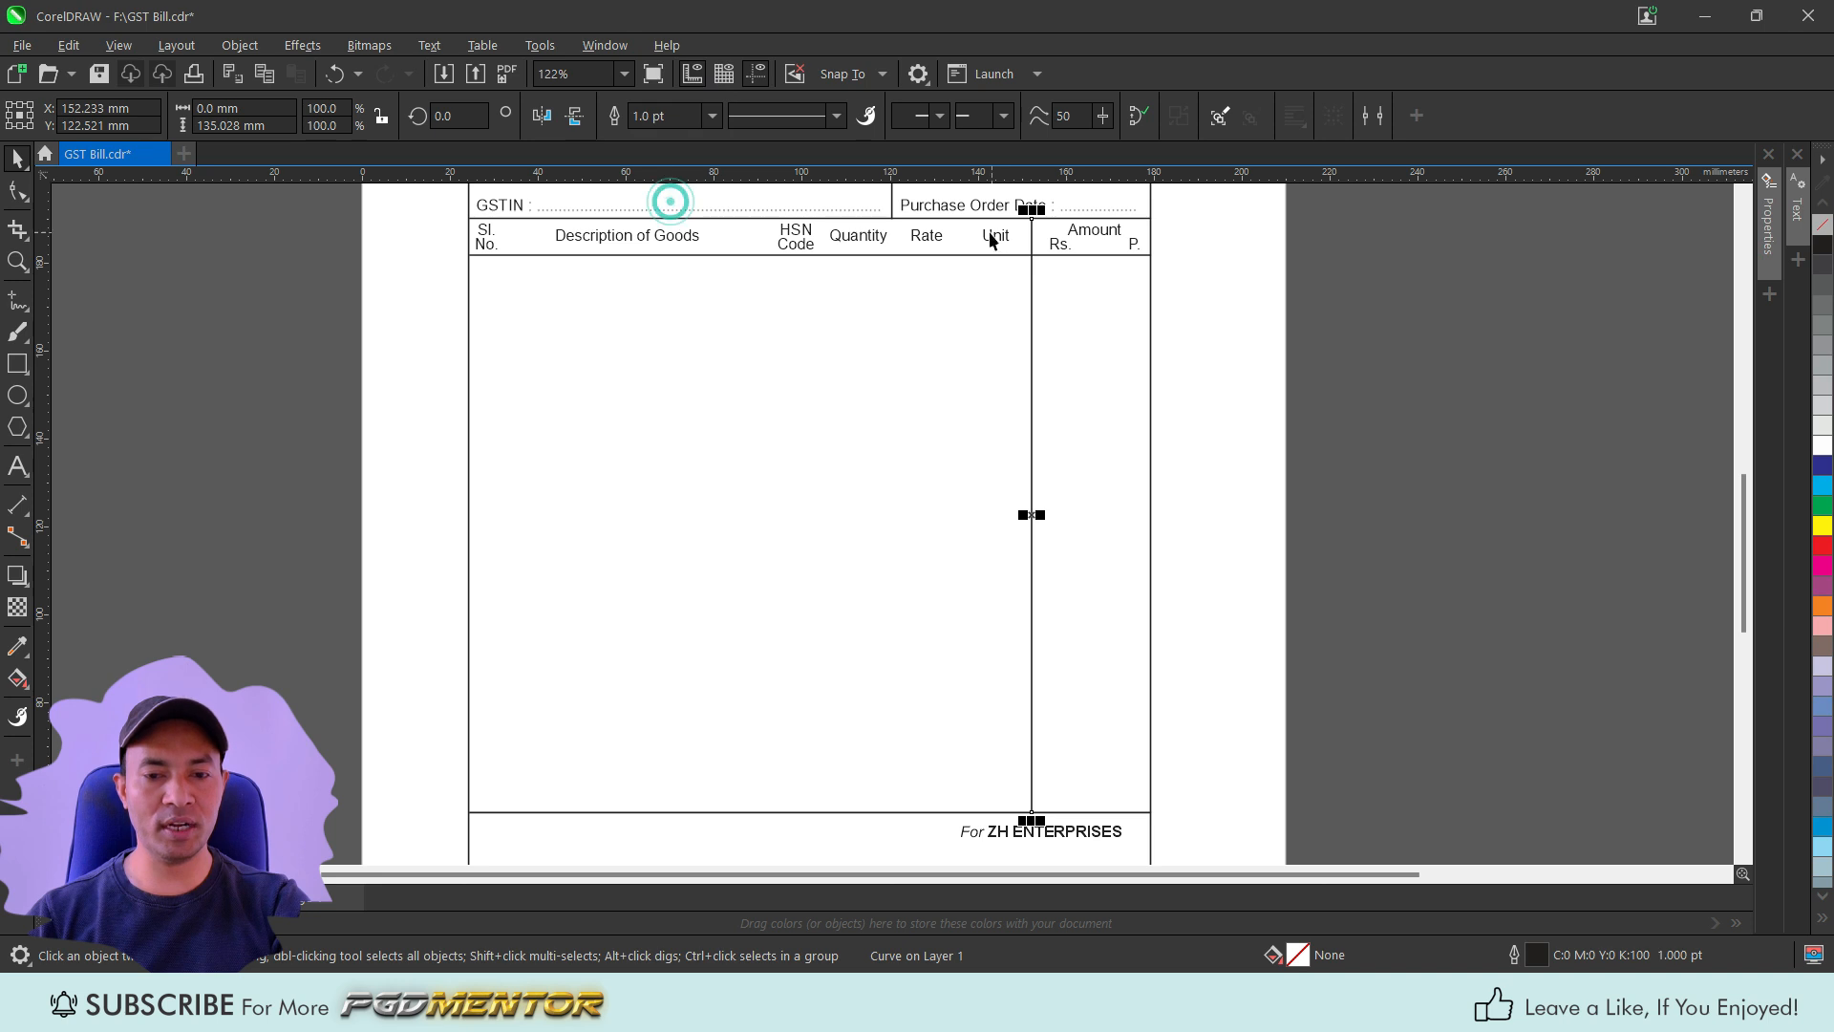
Copy the vertical line to separate the Rate, Quantity, HSN Code, Description of Goods and Sl. No. columns.
scroll(992, 241, up, 2)
drag(1055, 250, 254, 286)
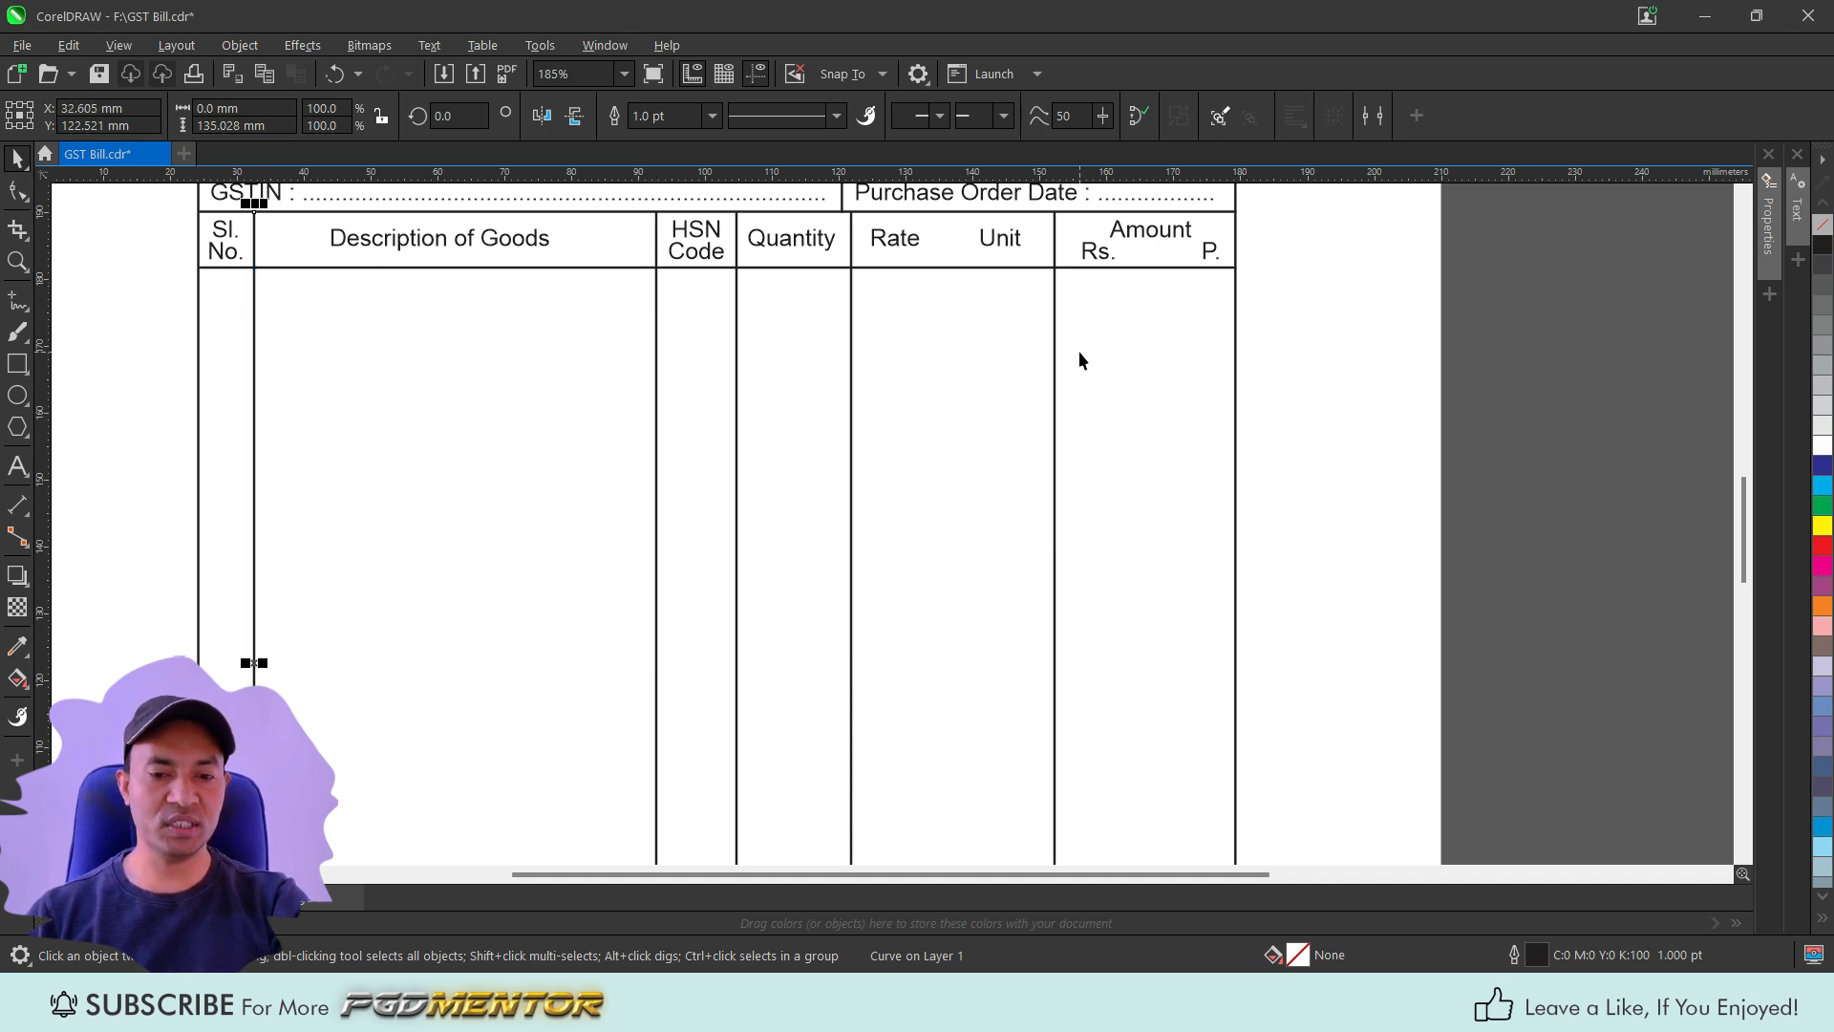
Move the tax totals text block into the goods table, under Quantity, Rate and Unit and just above the signature area.
scroll(1109, 283, down, 1)
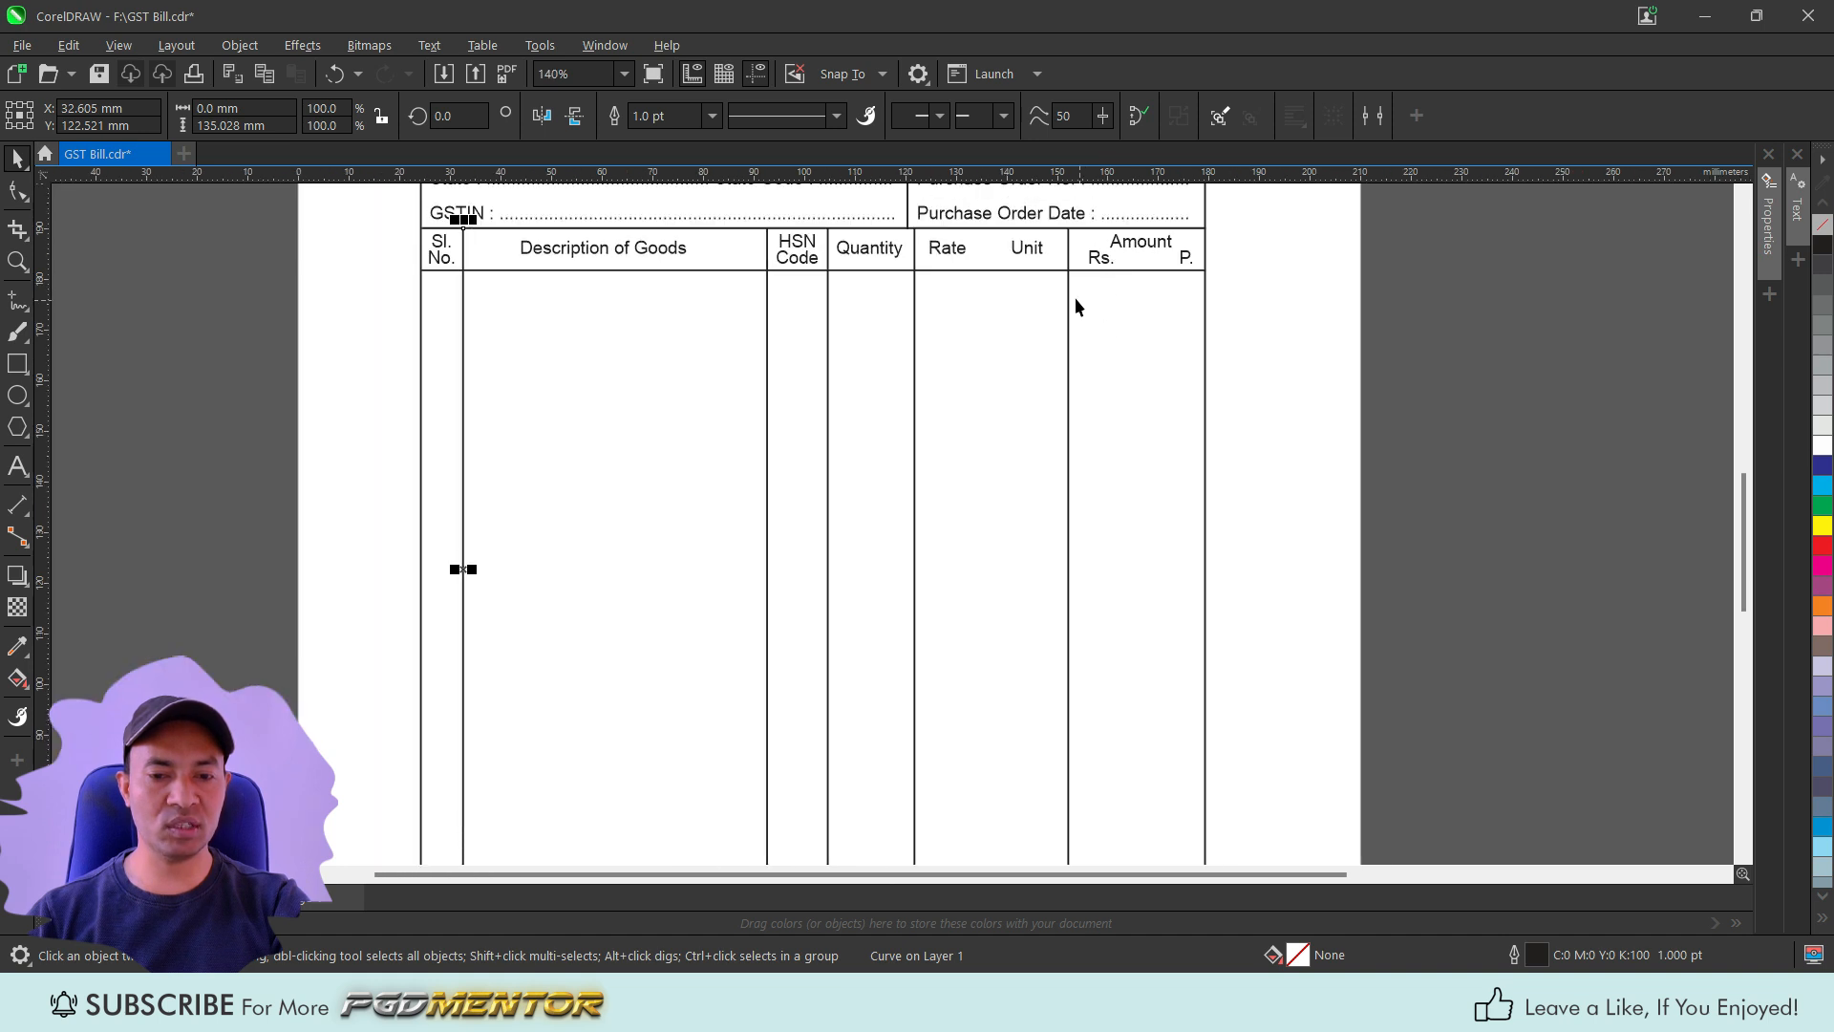
scroll(982, 253, down, 1)
scroll(941, 630, up, 1)
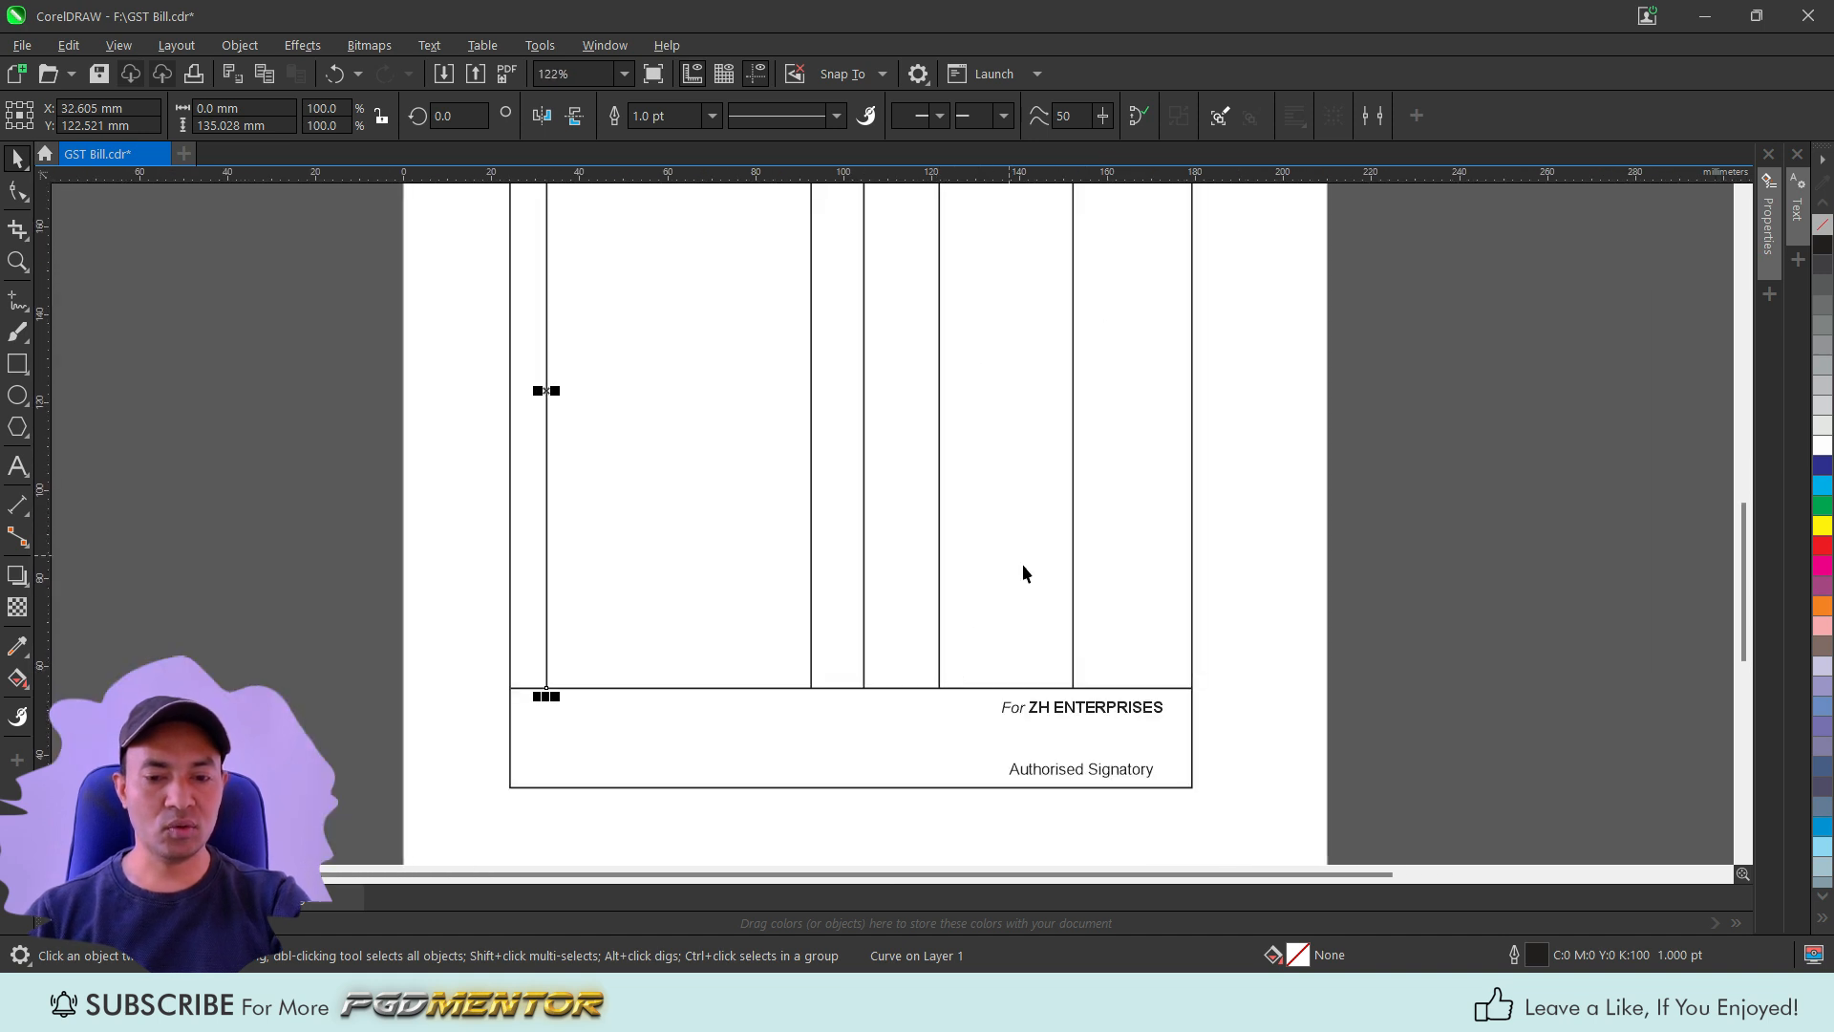
scroll(986, 649, down, 2)
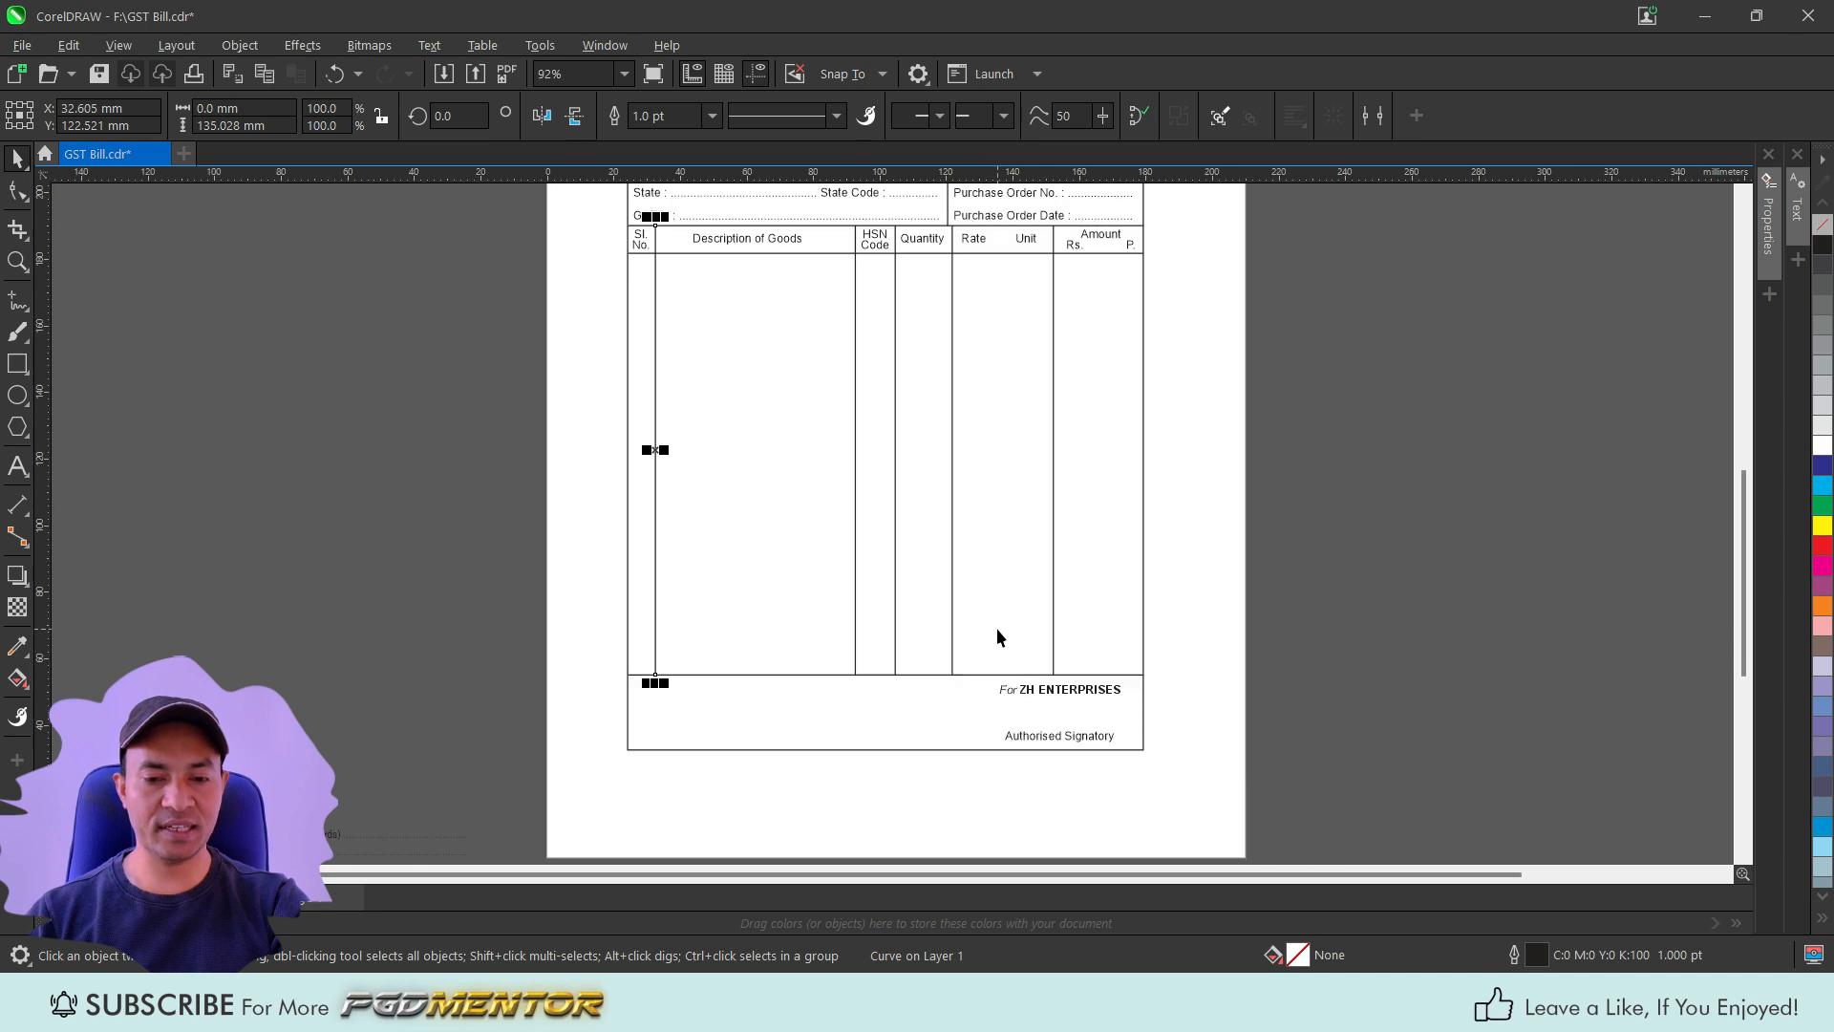
drag(1254, 754, 976, 540)
scroll(984, 527, up, 1)
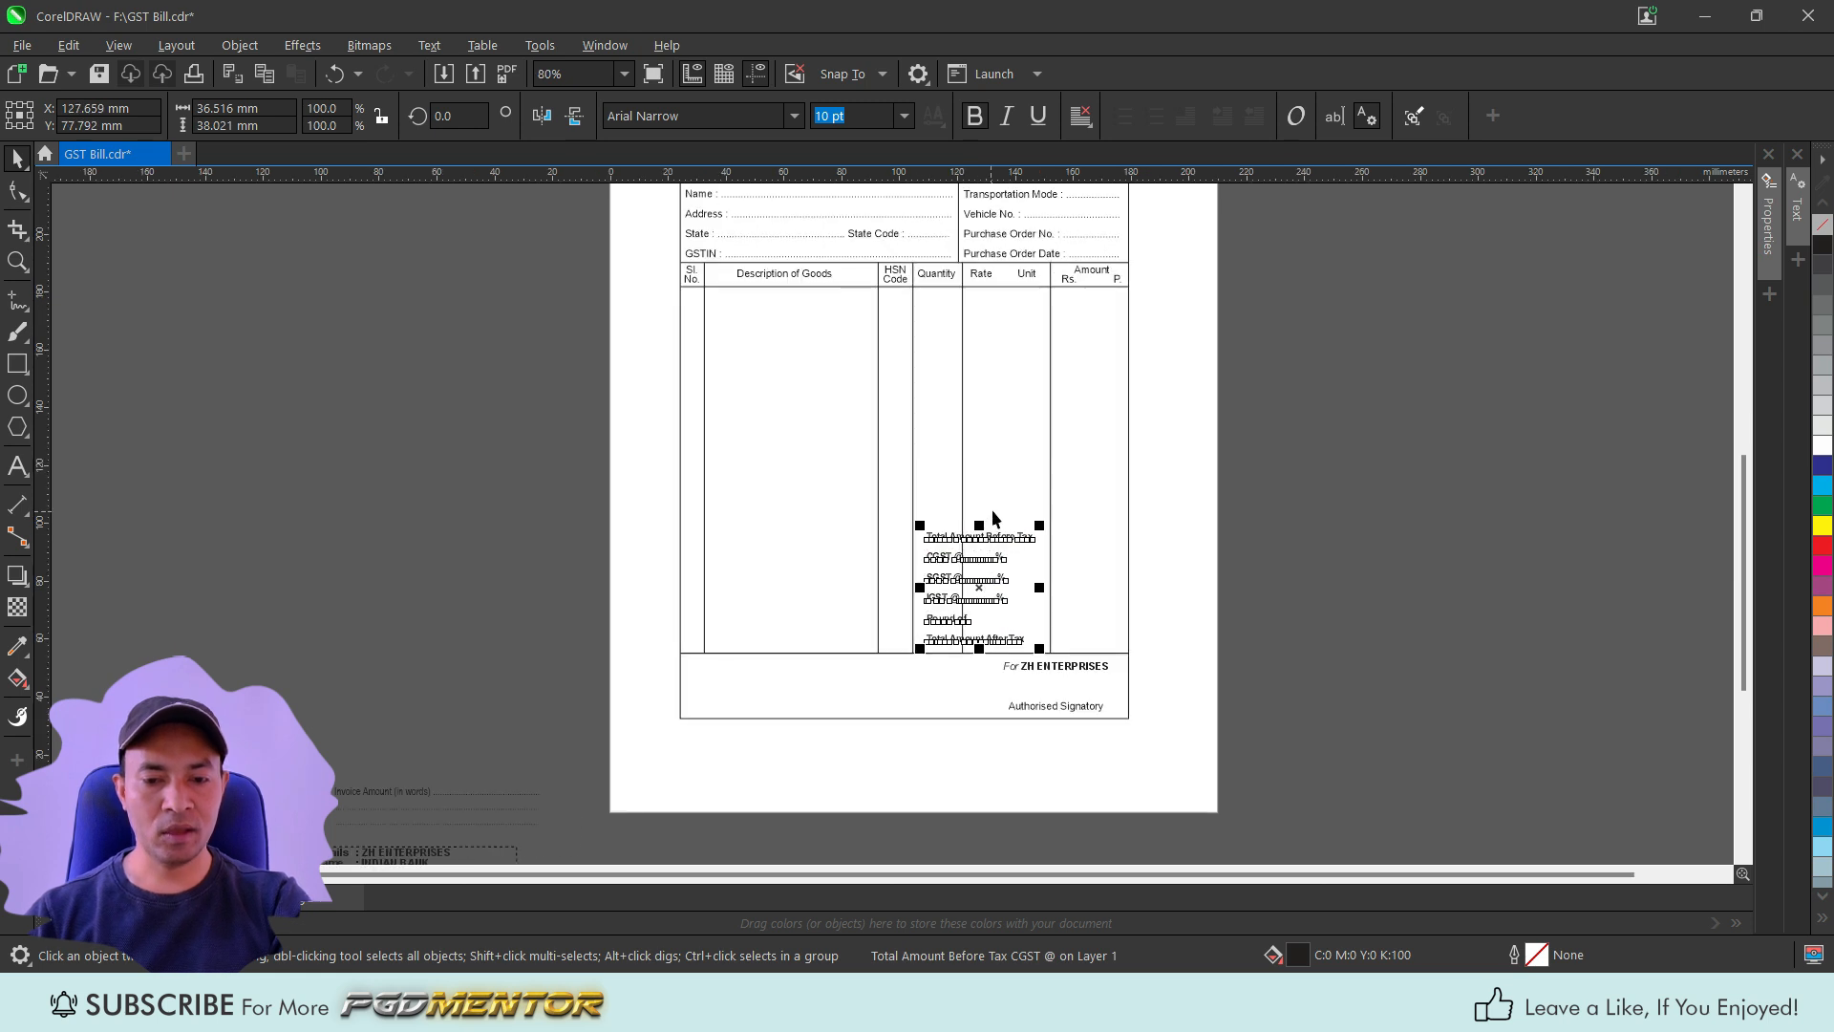
Shorten the Quantity–Rate divider to end above "Total Amount Before Tax" and copy the table's lower line up to that end.
click(962, 513)
scroll(959, 501, up, 2)
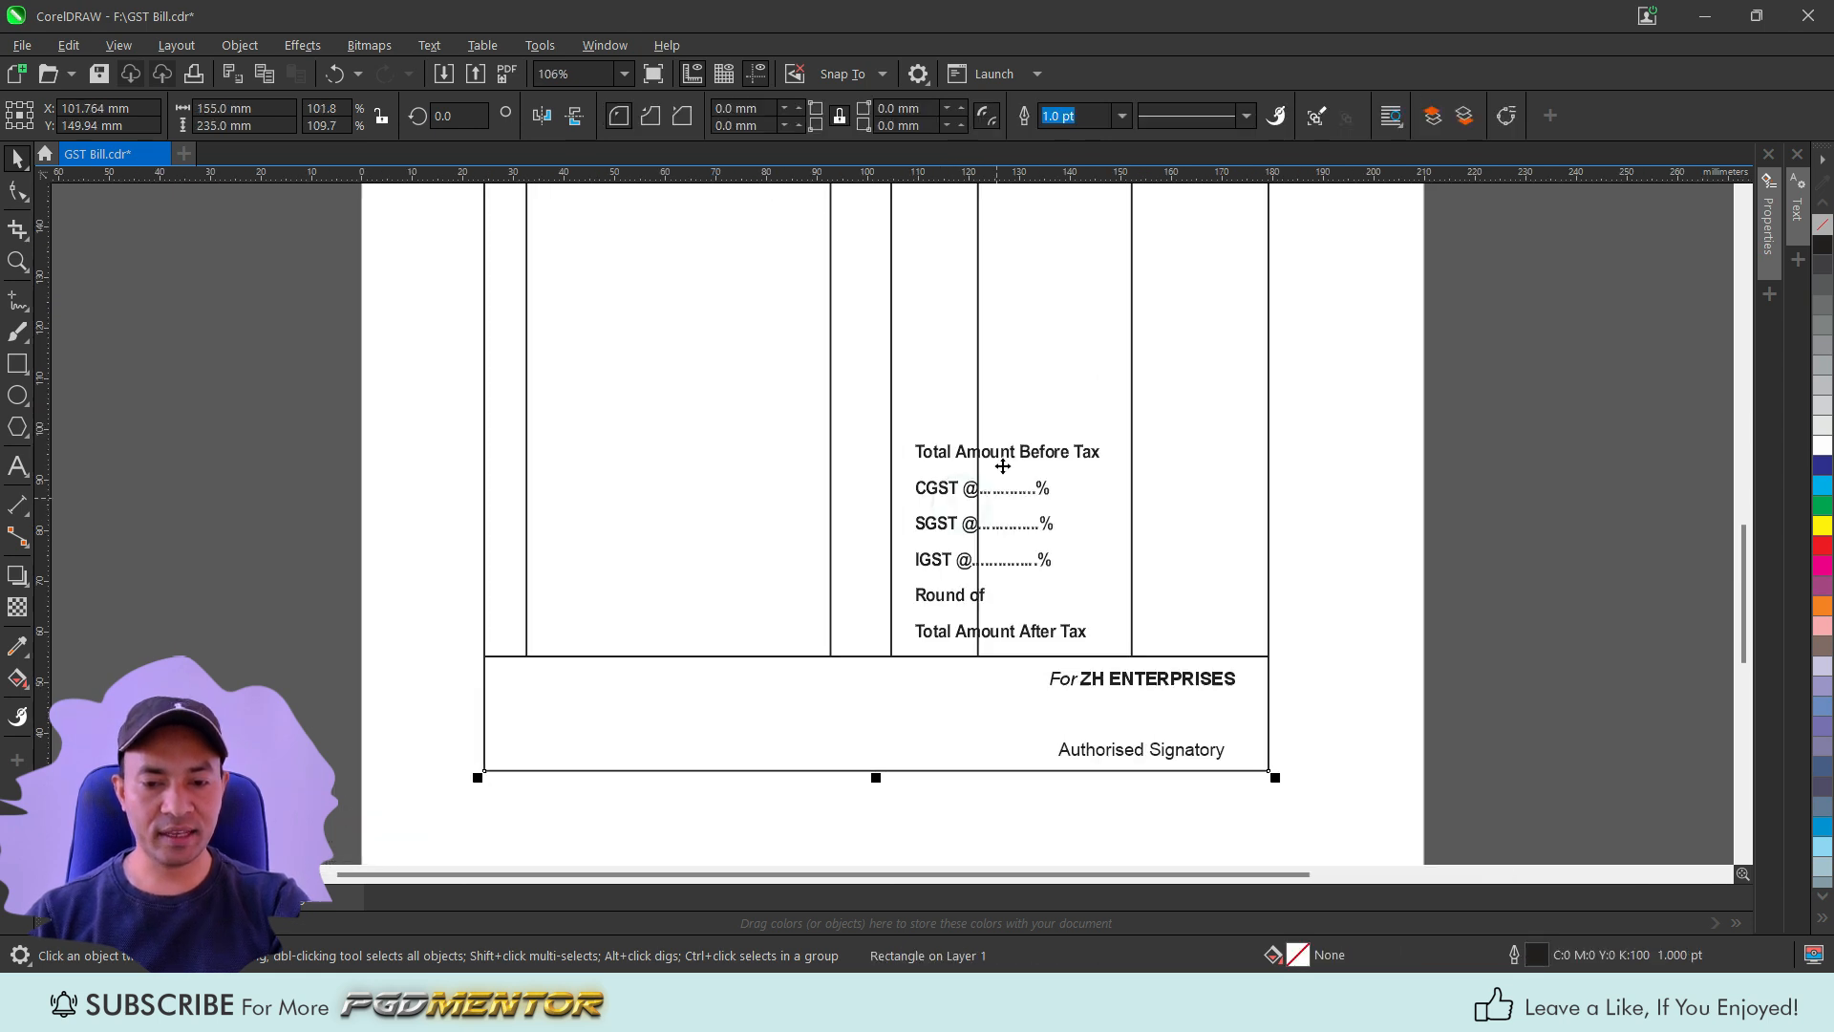
click(978, 415)
drag(978, 664, 1000, 439)
click(966, 656)
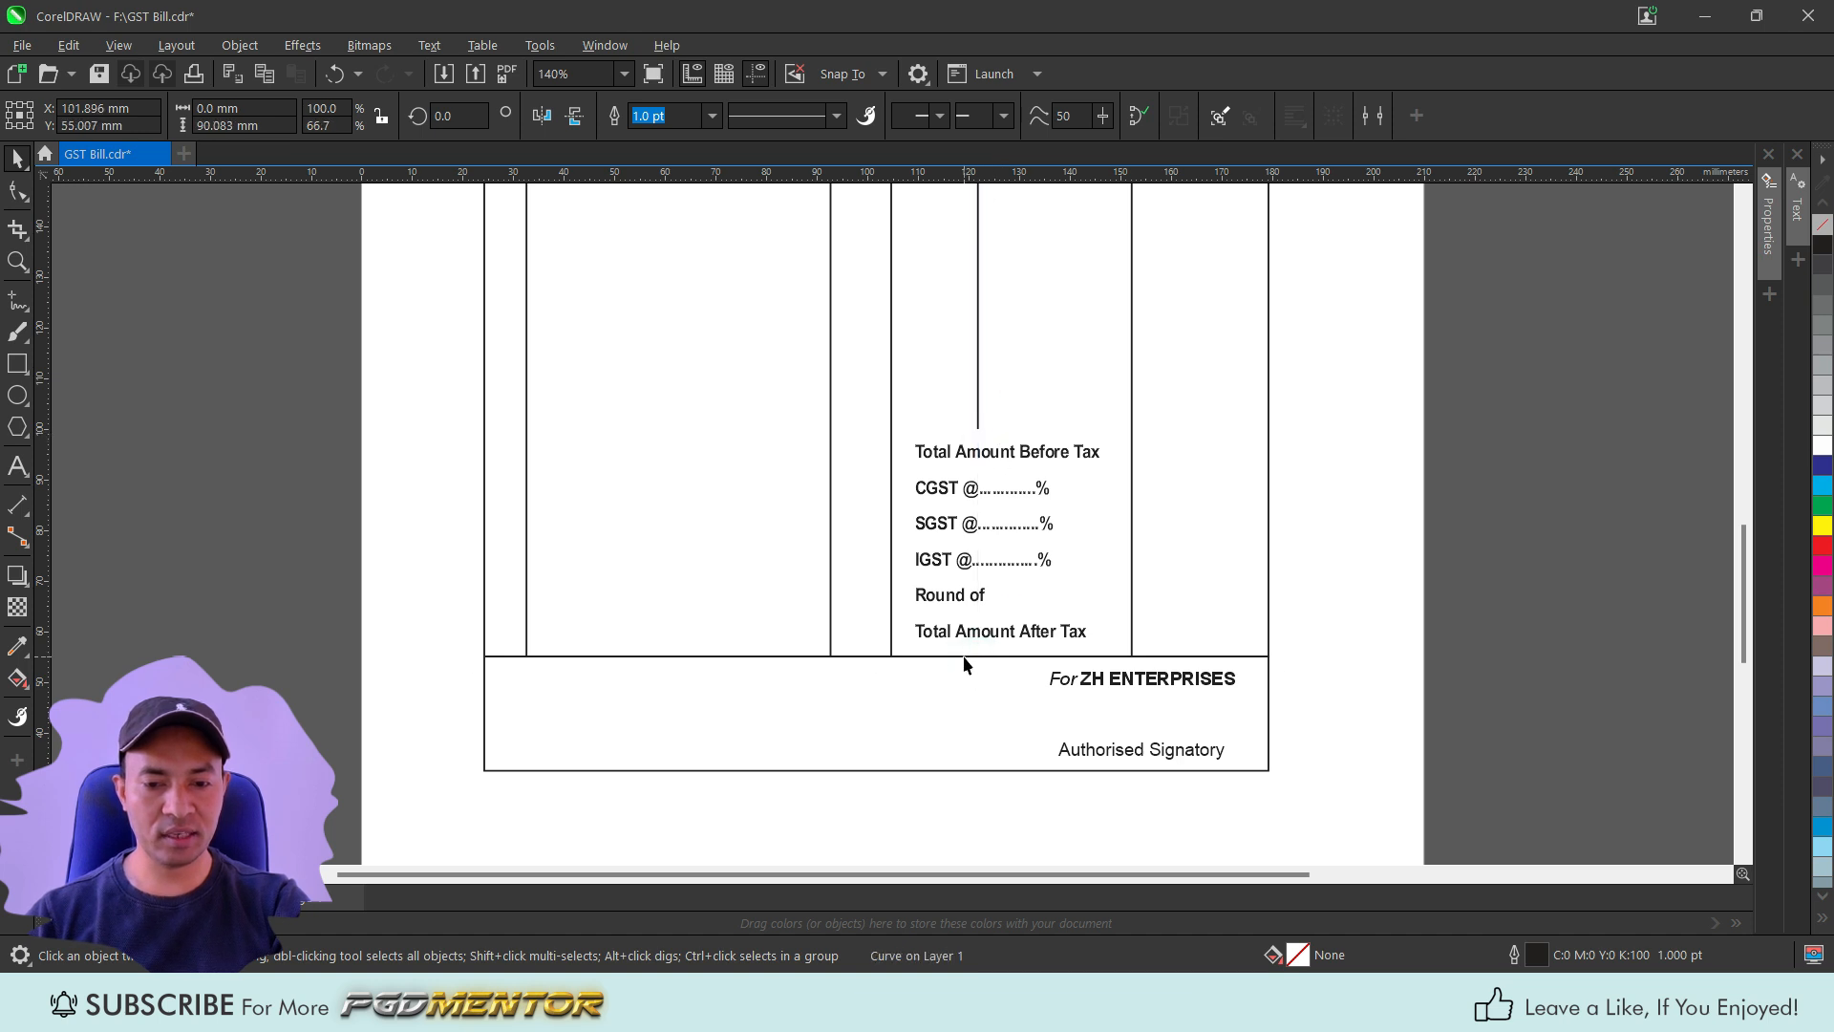
drag(966, 656, 965, 428)
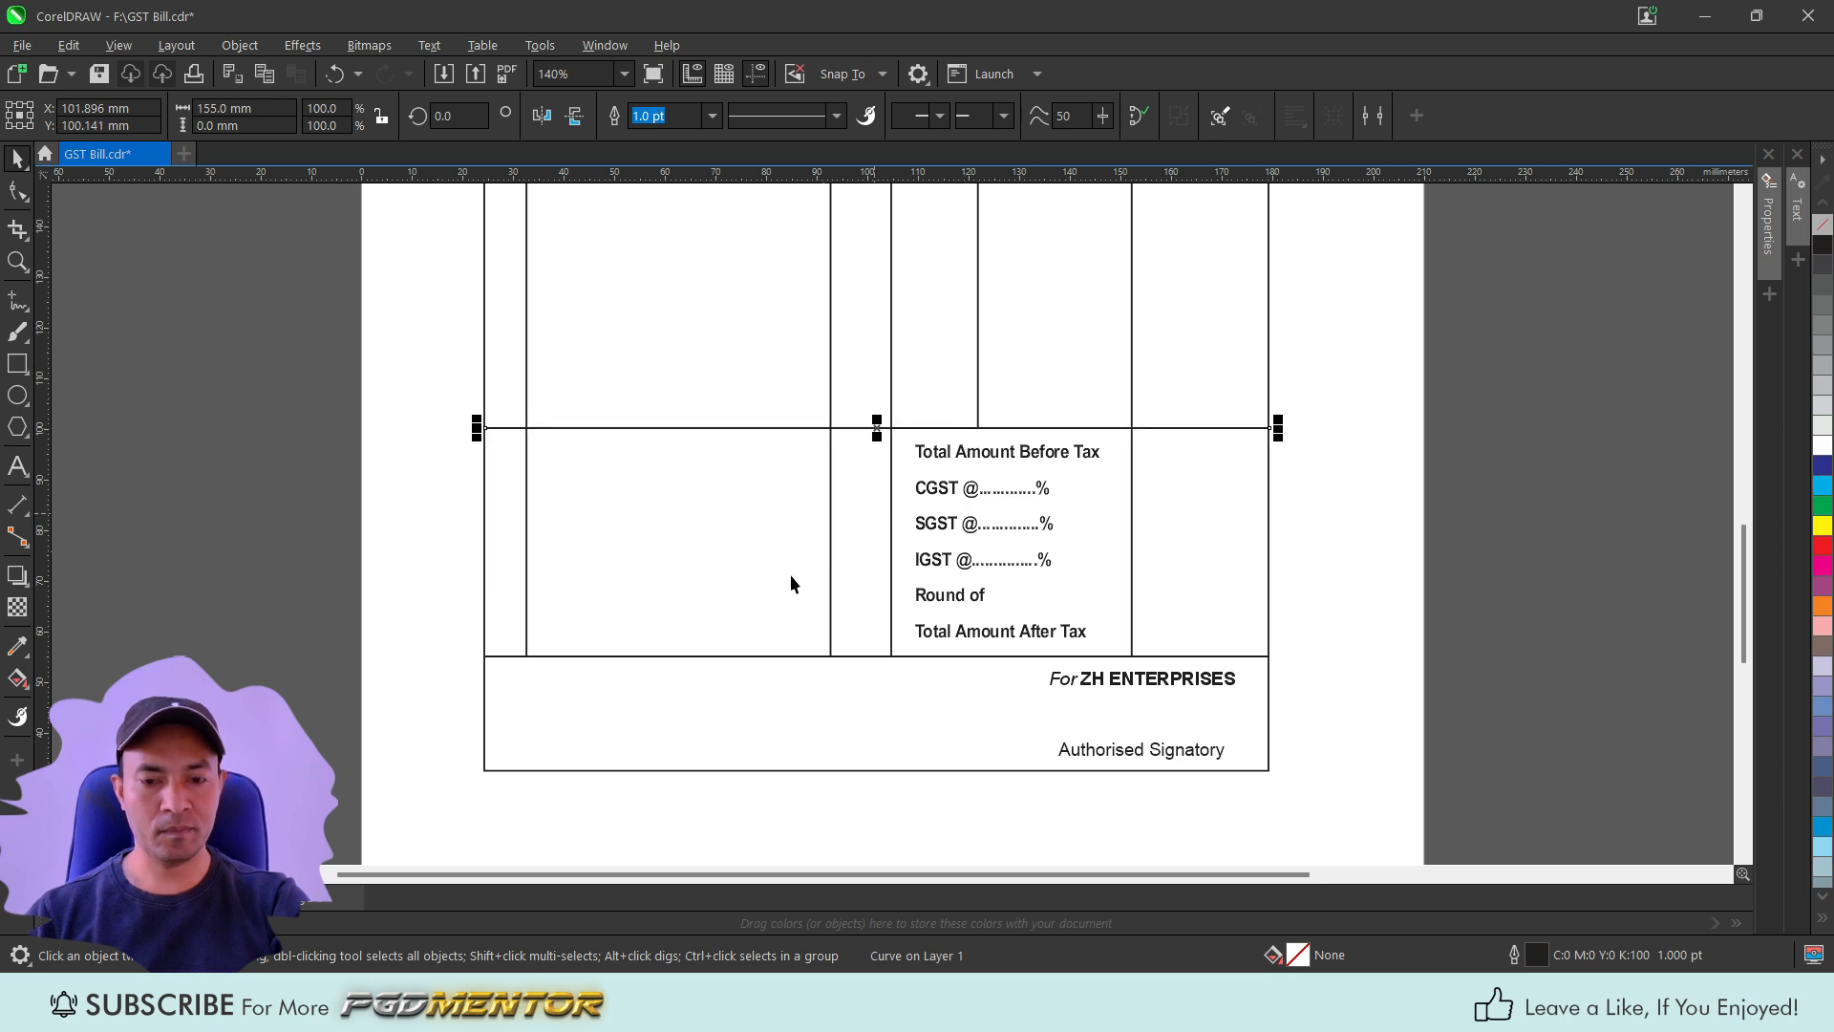
Shorten the dividers on both sides of the Description of Goods column to end at the line above the totals.
click(829, 498)
drag(827, 673, 525, 488)
drag(525, 665, 573, 428)
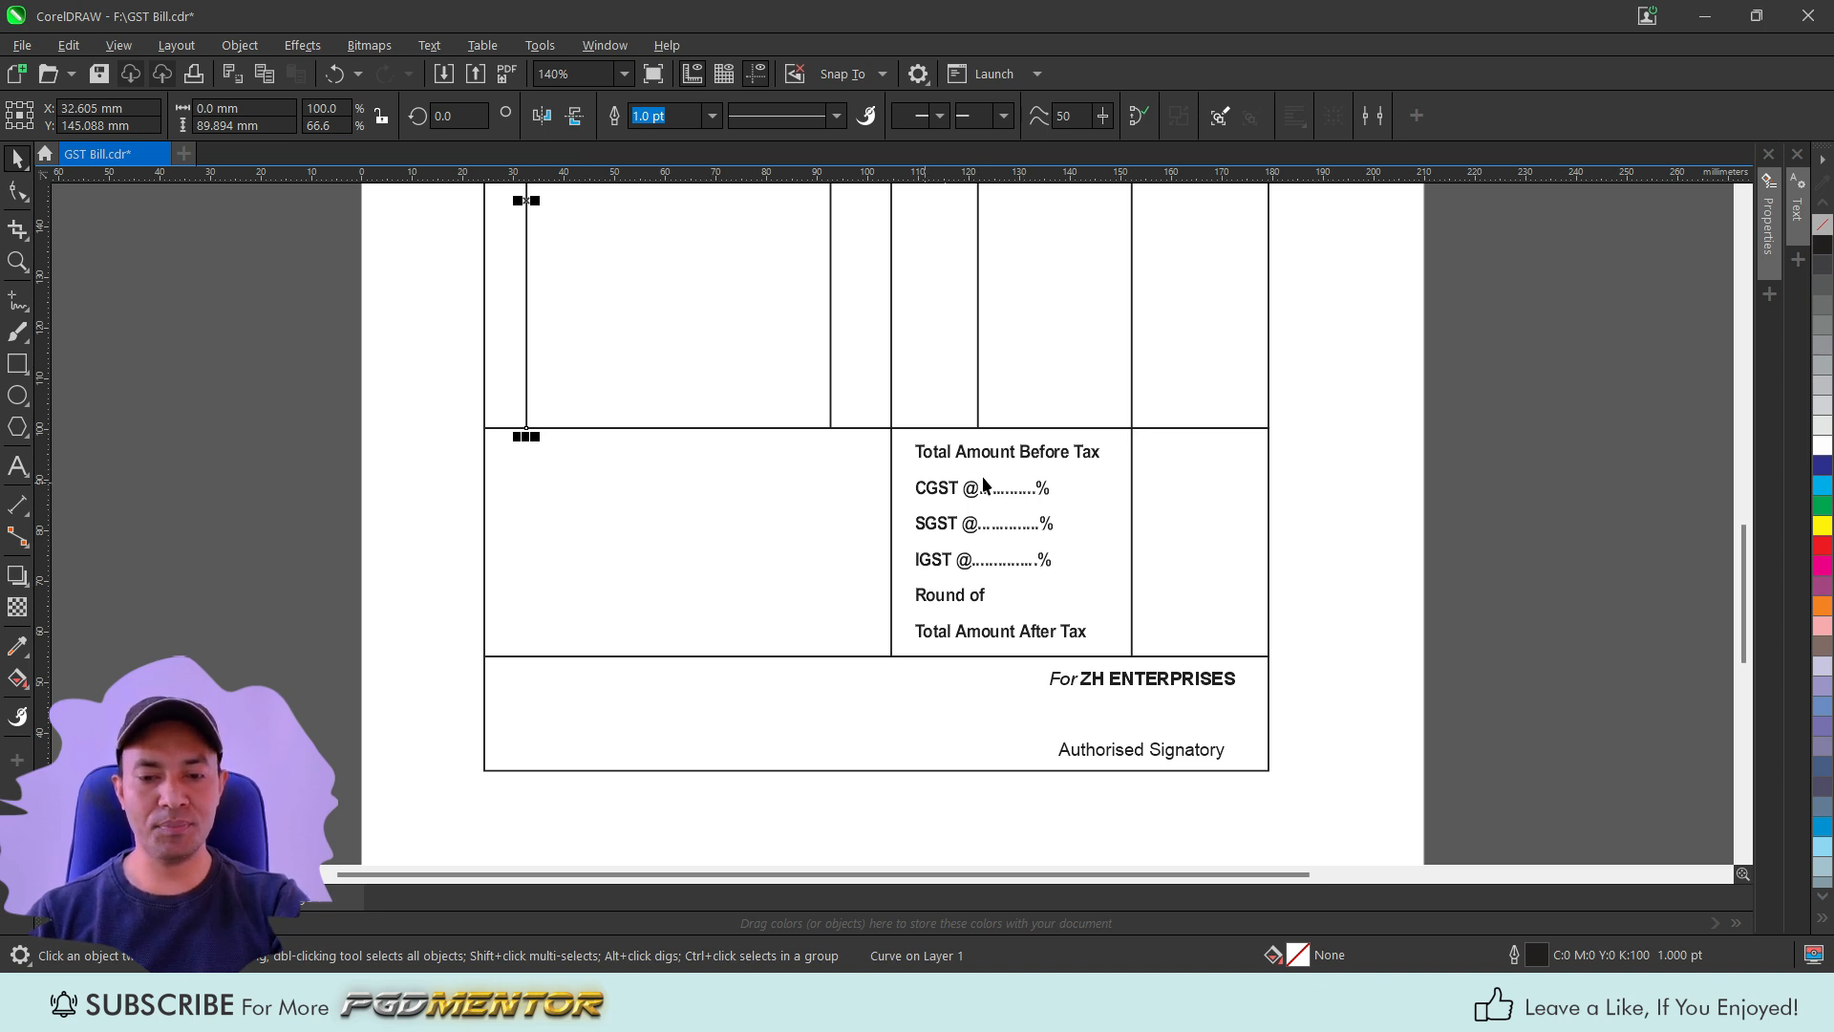
Draw a horizontal line about 74.6 mm long below "Total Amount Before Tax", reaching the frame's right side, with a 1.0 pt outline.
scroll(1014, 455, up, 2)
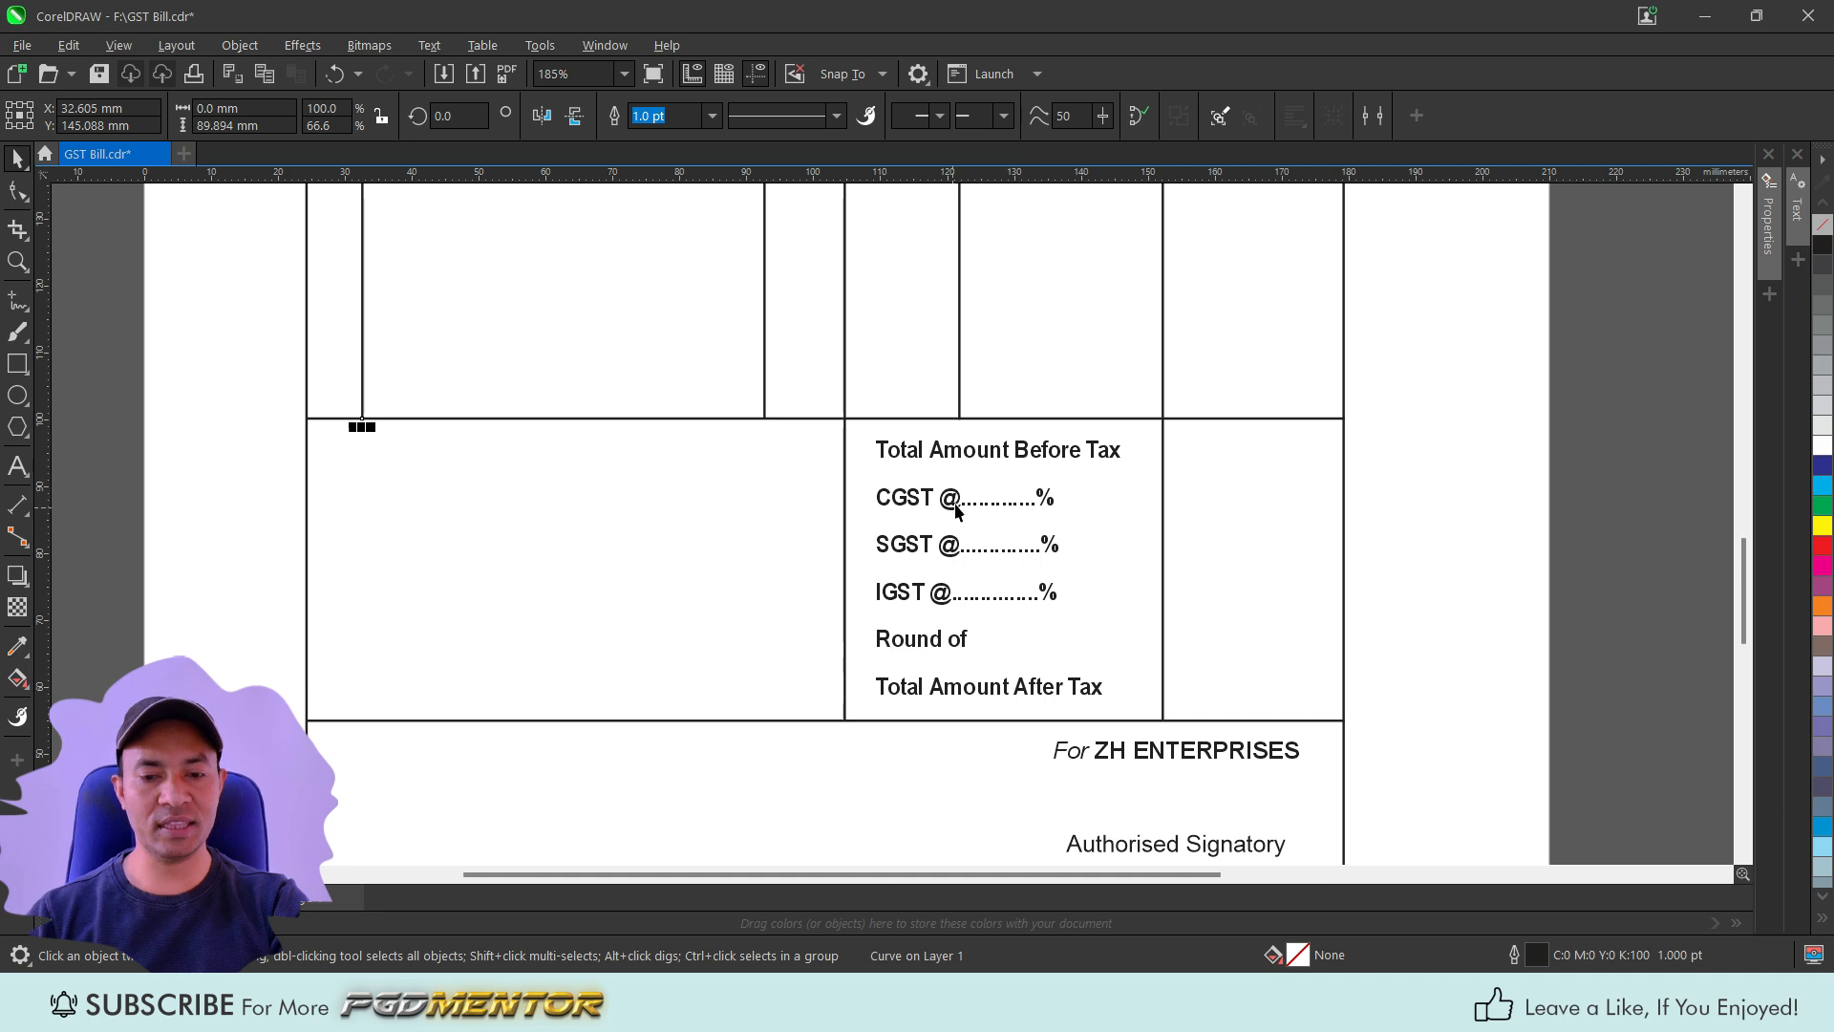
scroll(955, 509, up, 1)
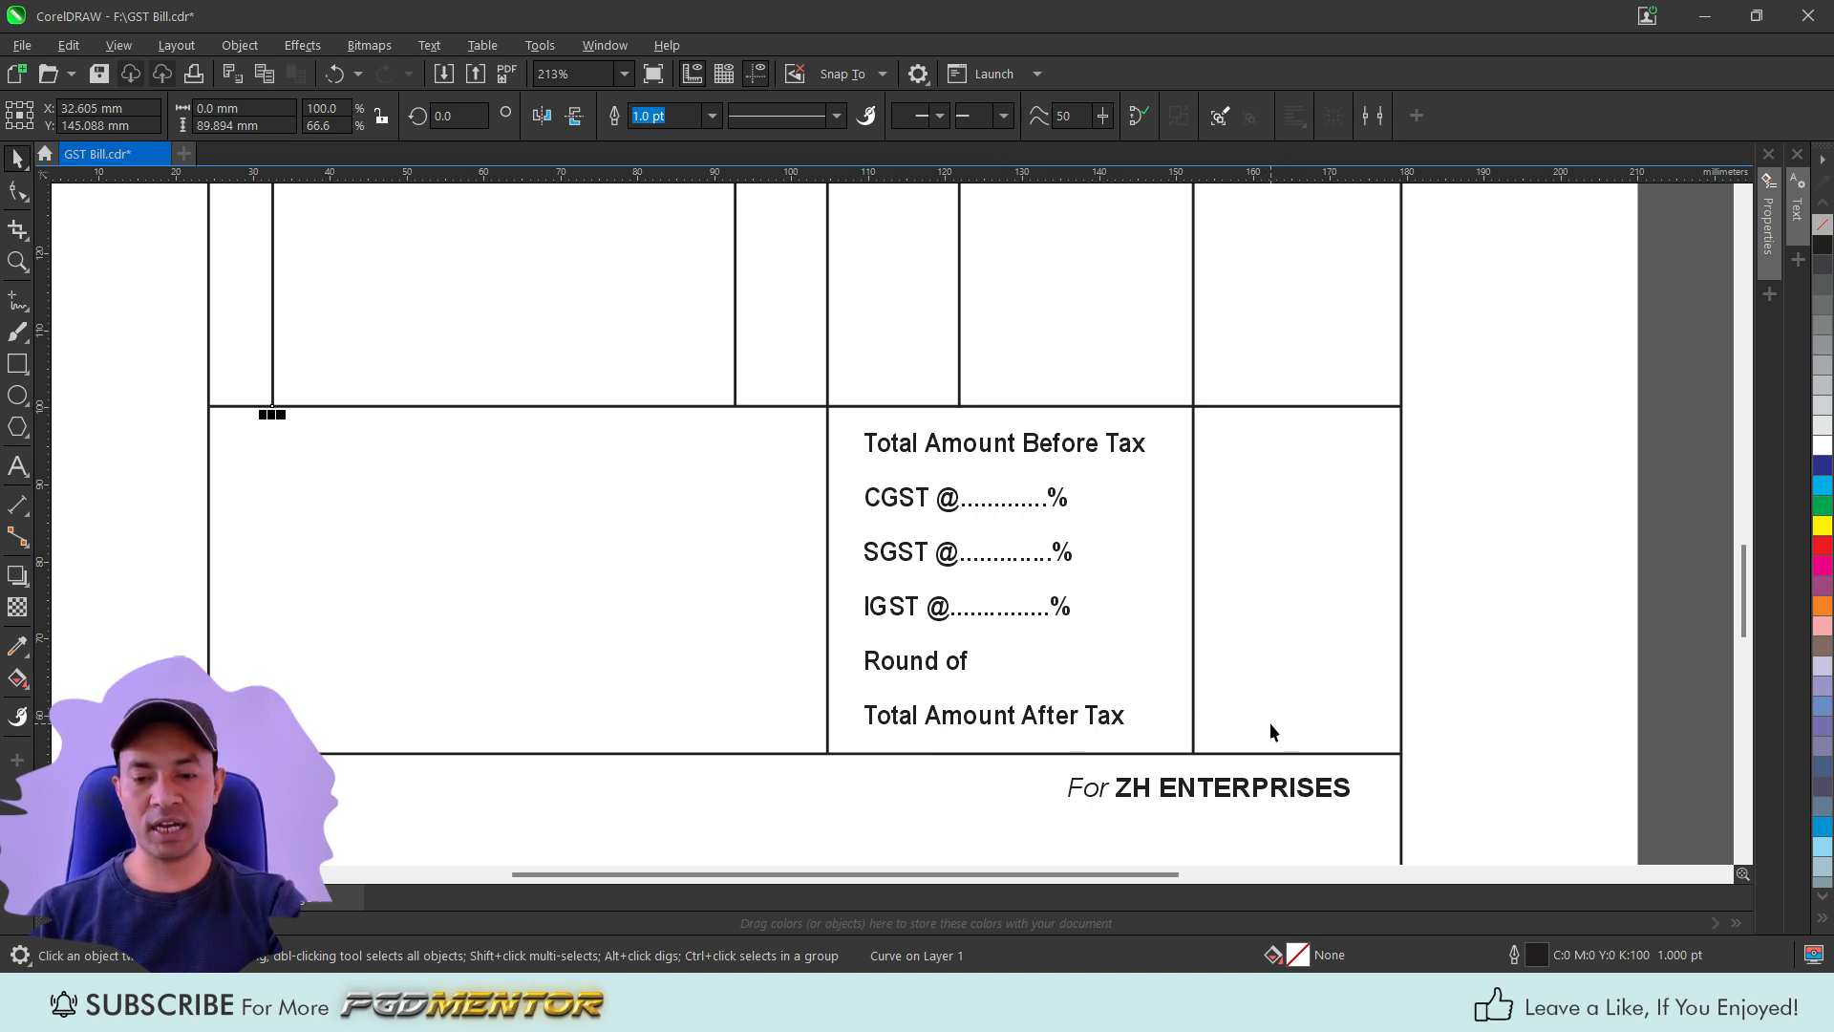
click(18, 302)
click(828, 470)
click(1404, 497)
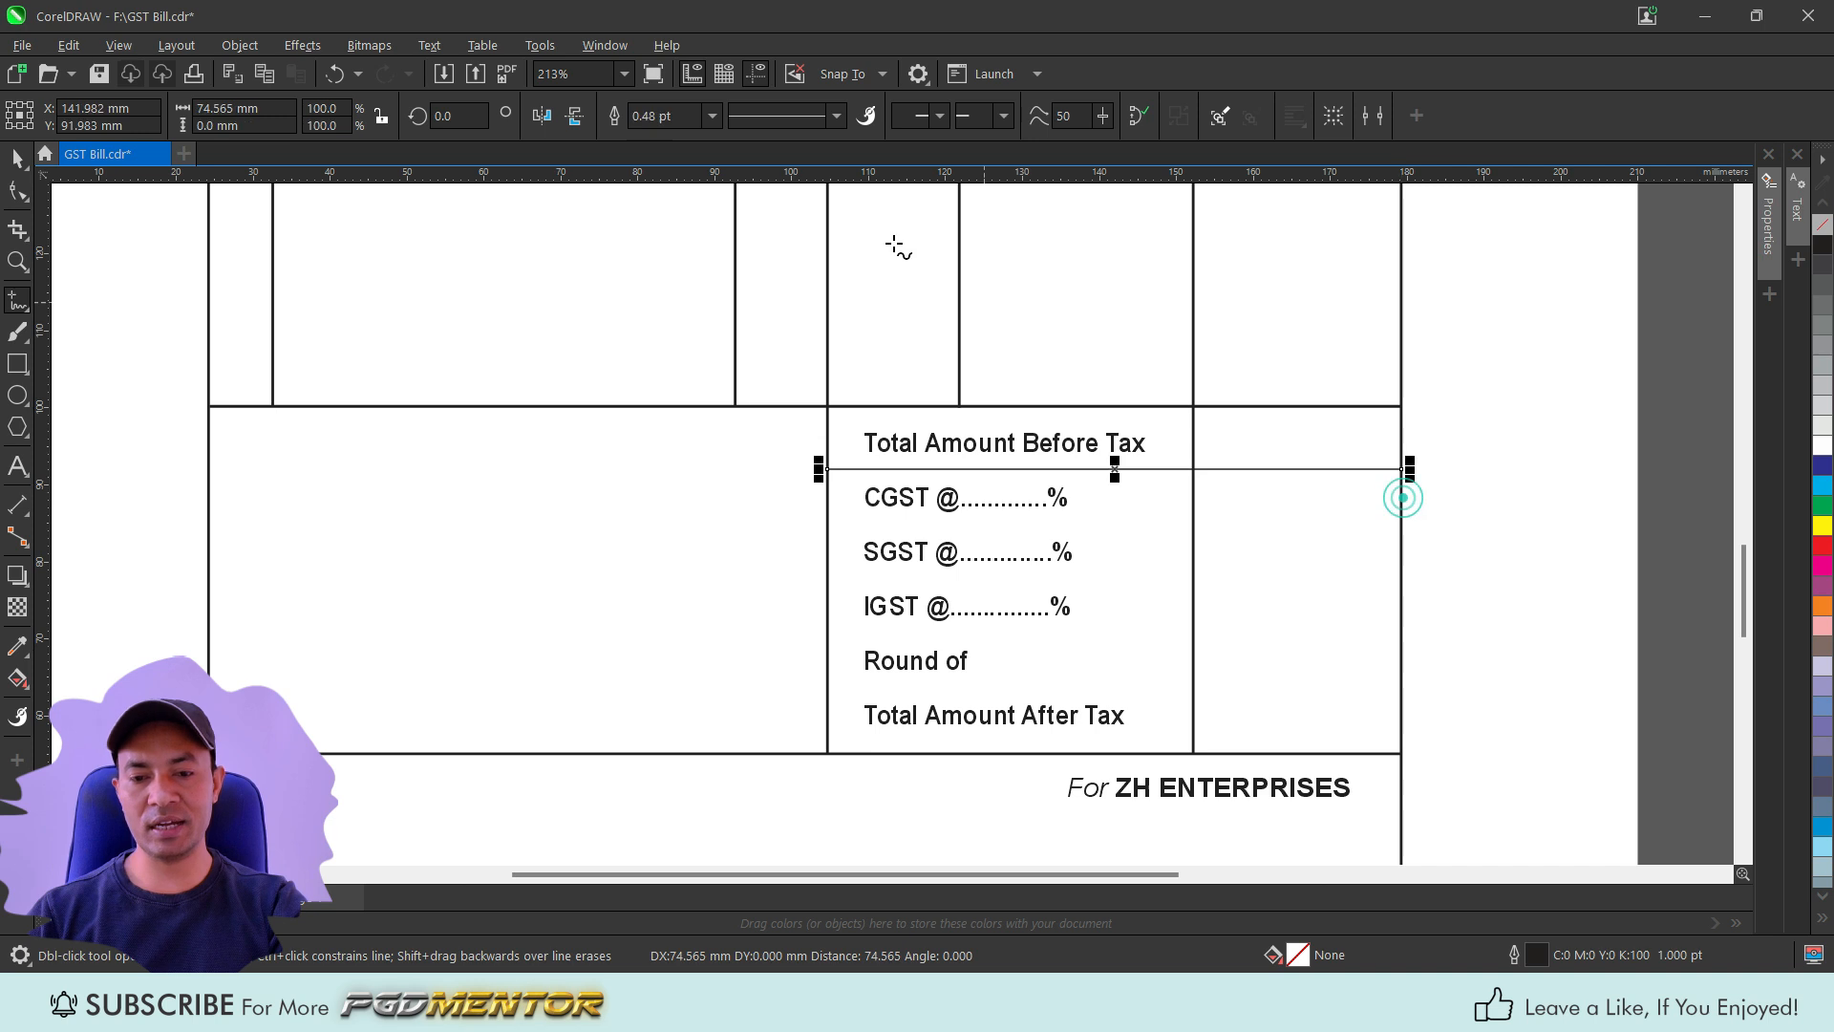
key(space)
click(713, 115)
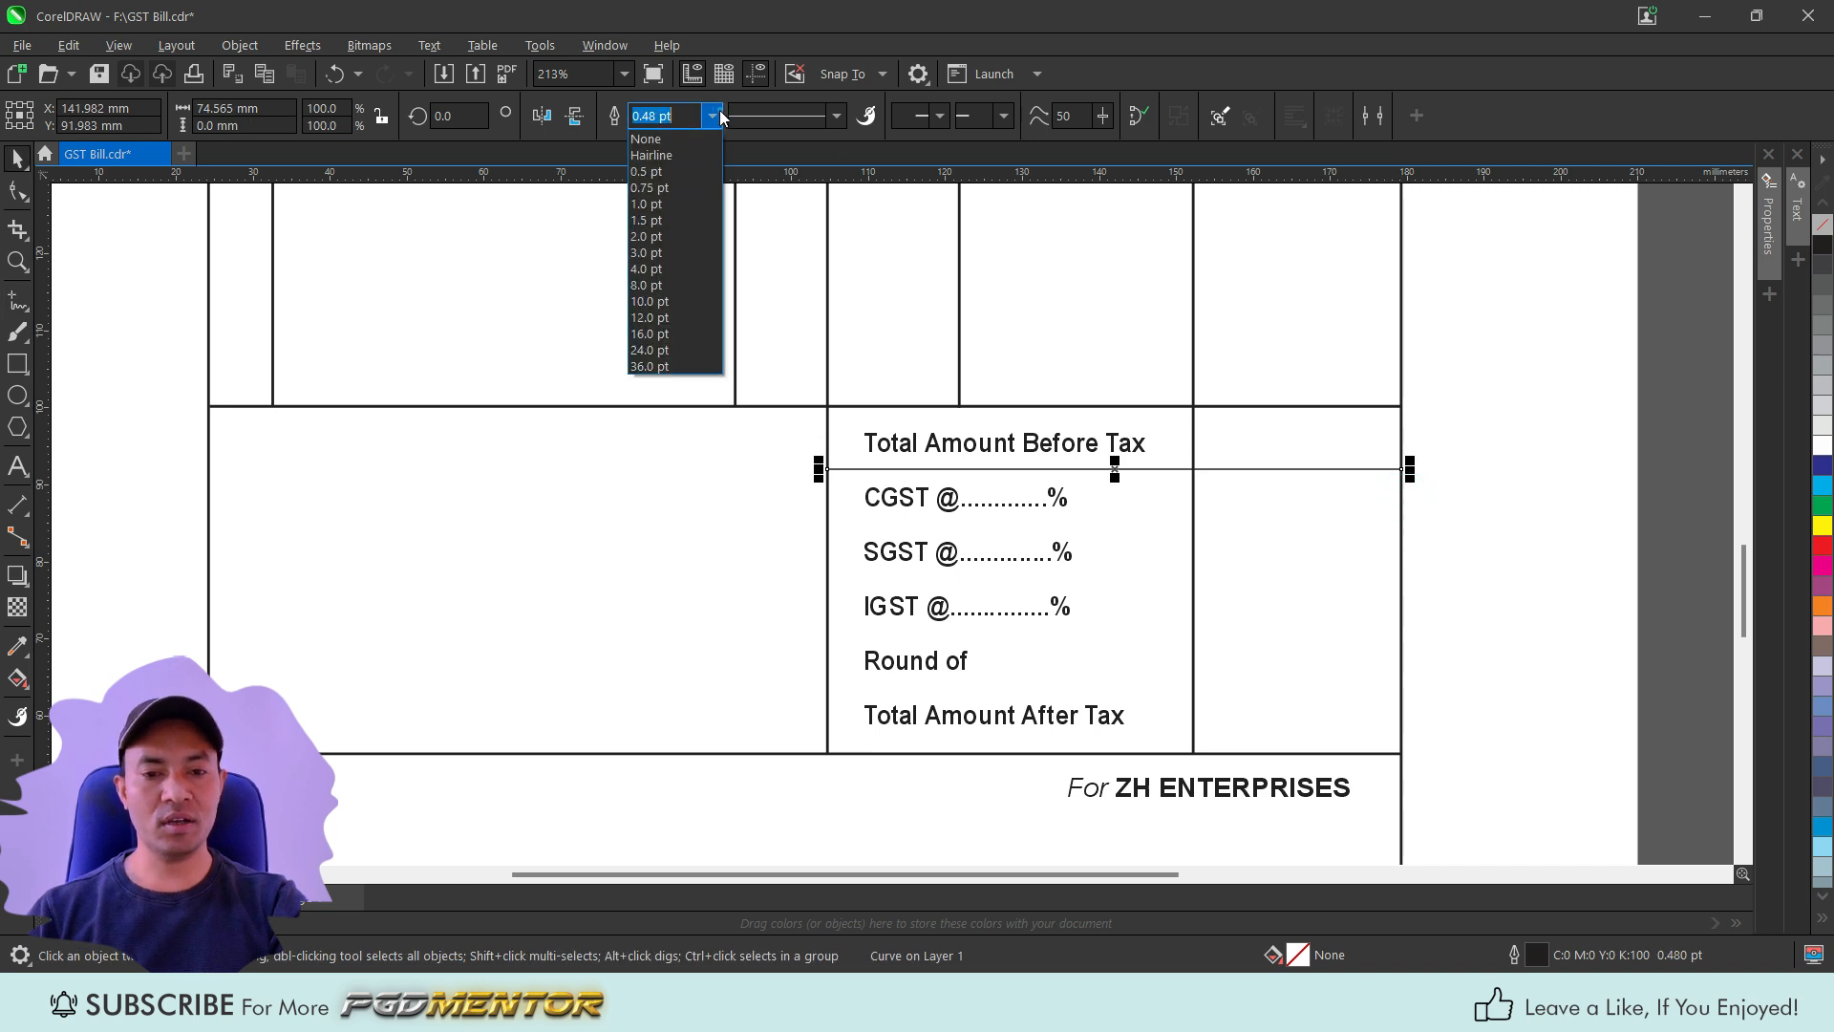
click(647, 203)
Make four copies of the horizontal line down the totals rows, placing the last one just above "Total Amount After Tax".
drag(1066, 470, 1065, 523)
key(ctrl+r)
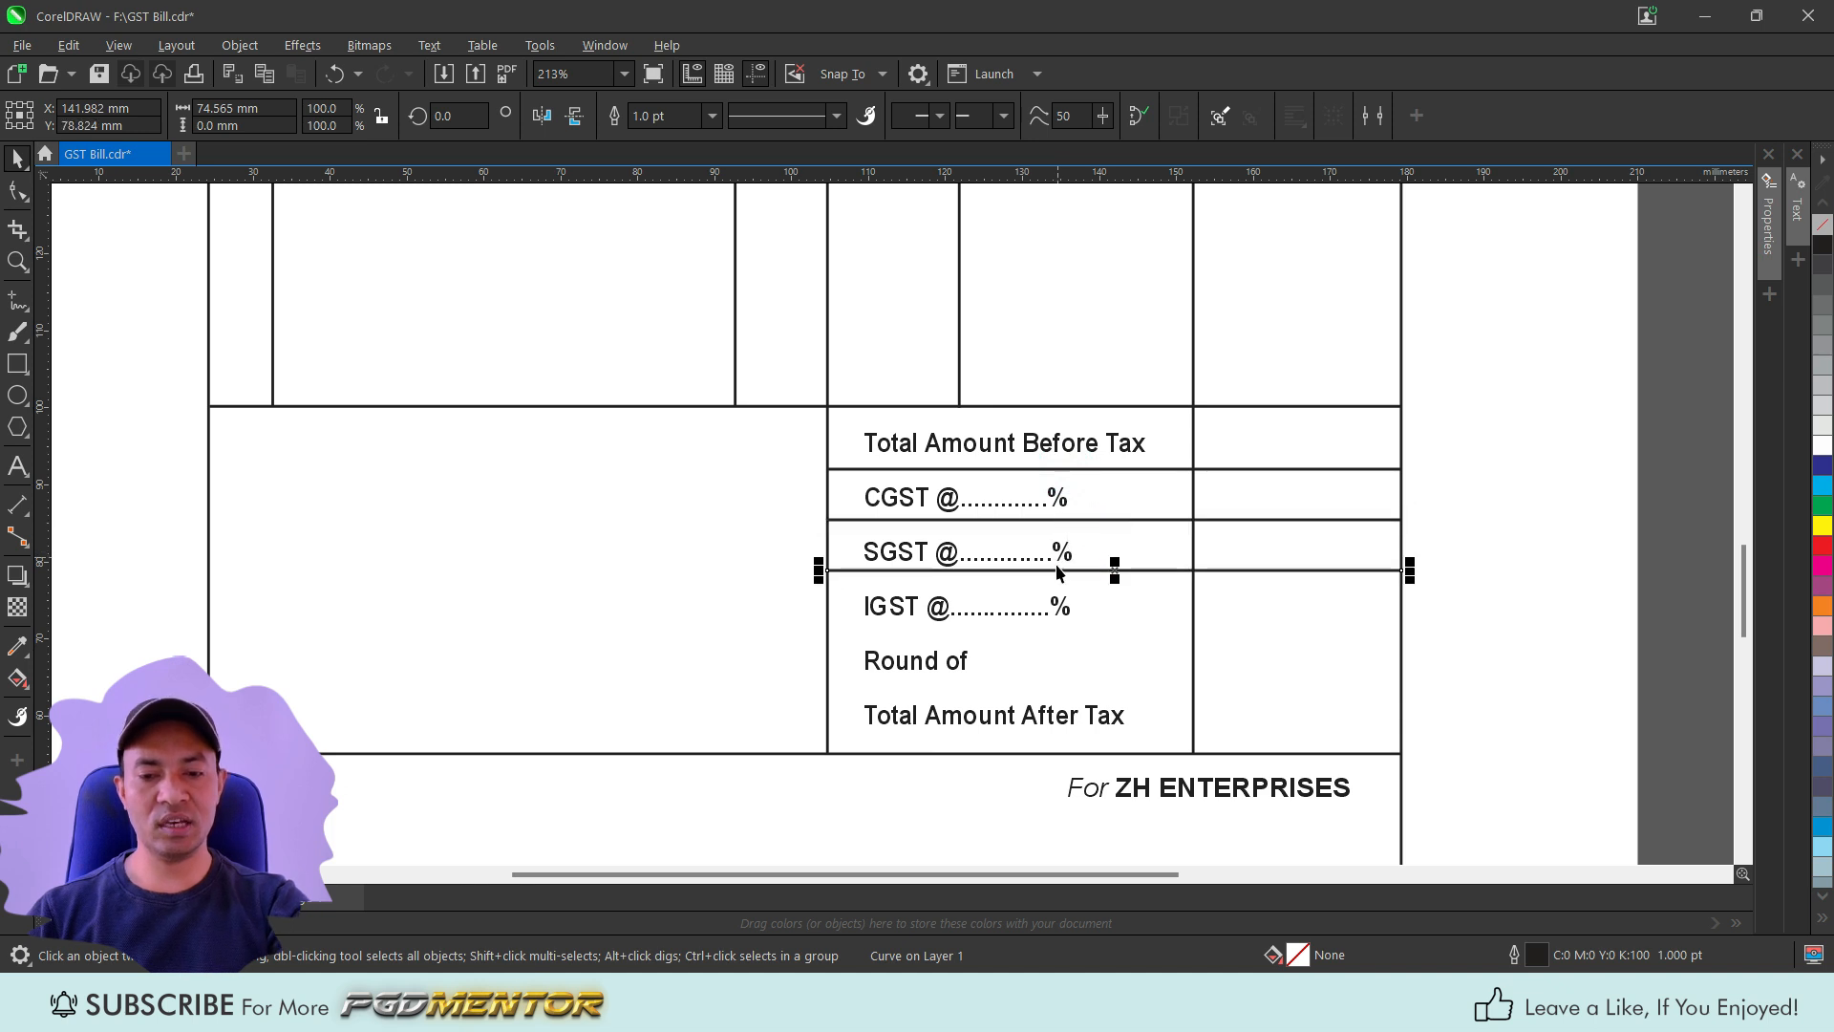
key(ctrl+r)
key(ctrl+r)
drag(1094, 680, 1114, 698)
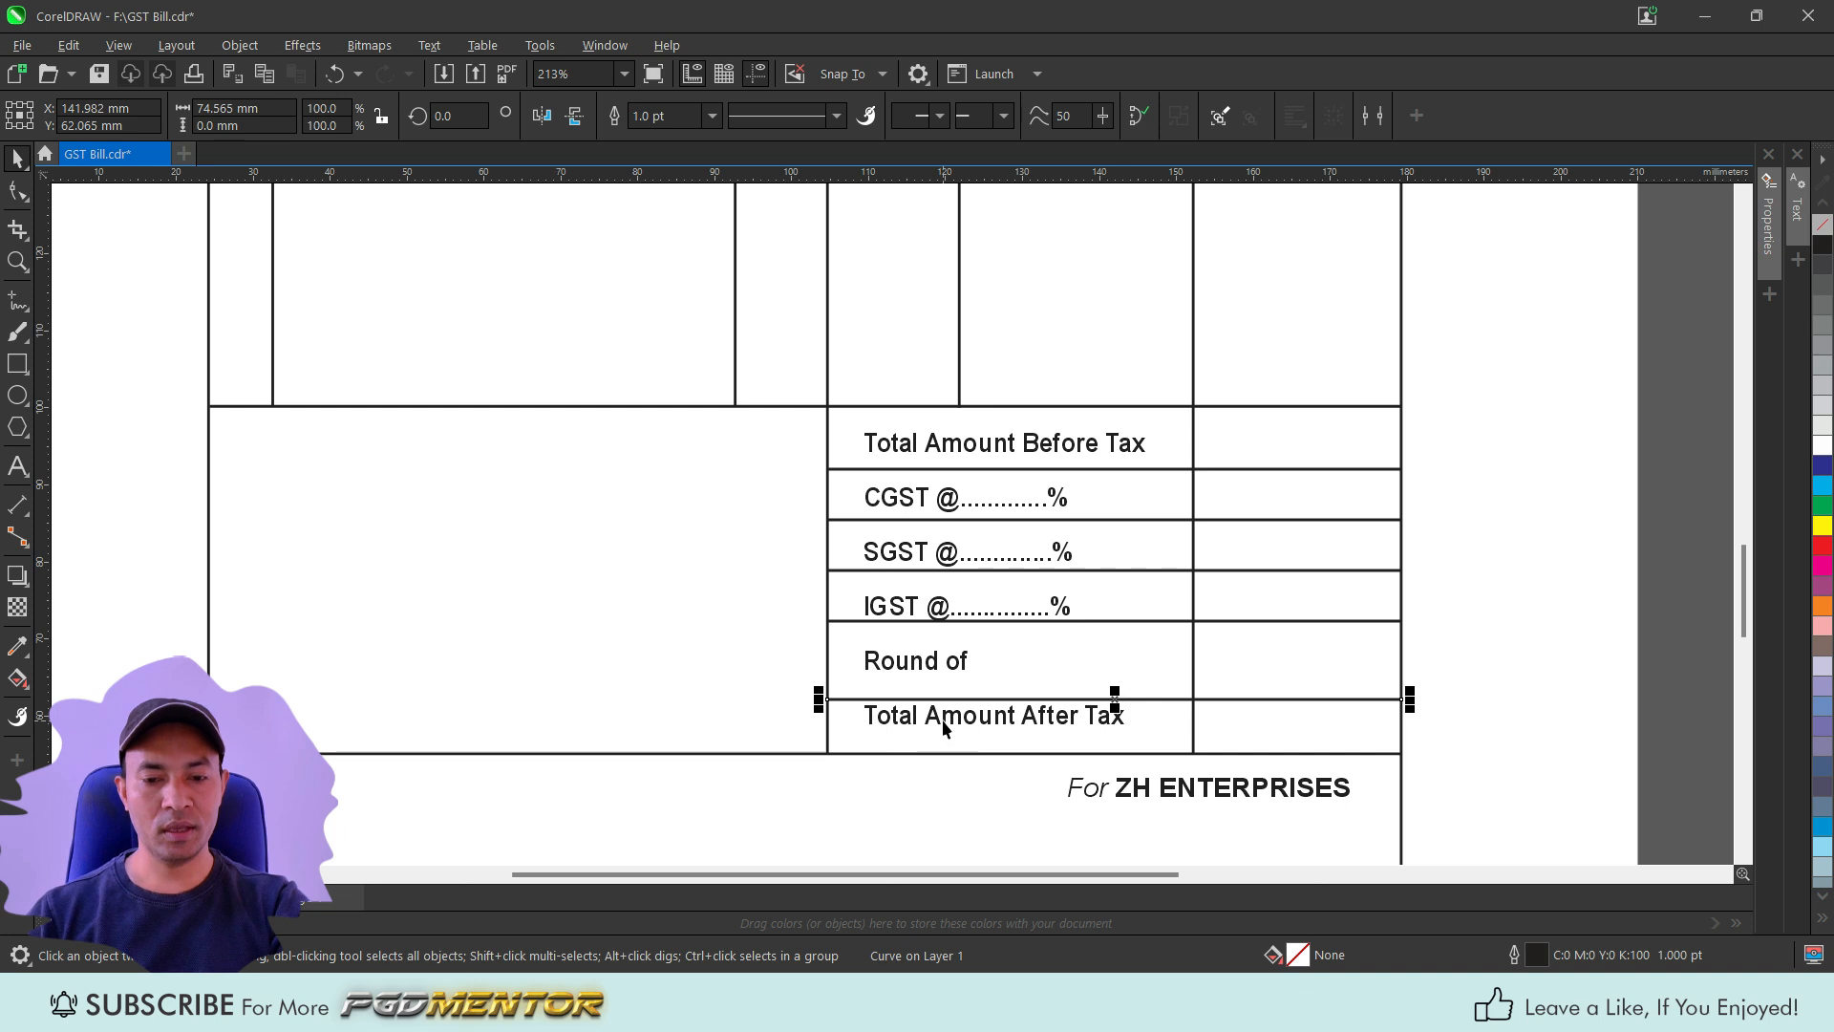
Move the tax totals text block slightly down, and lower the full-width line above it slightly.
click(942, 723)
drag(943, 725, 946, 734)
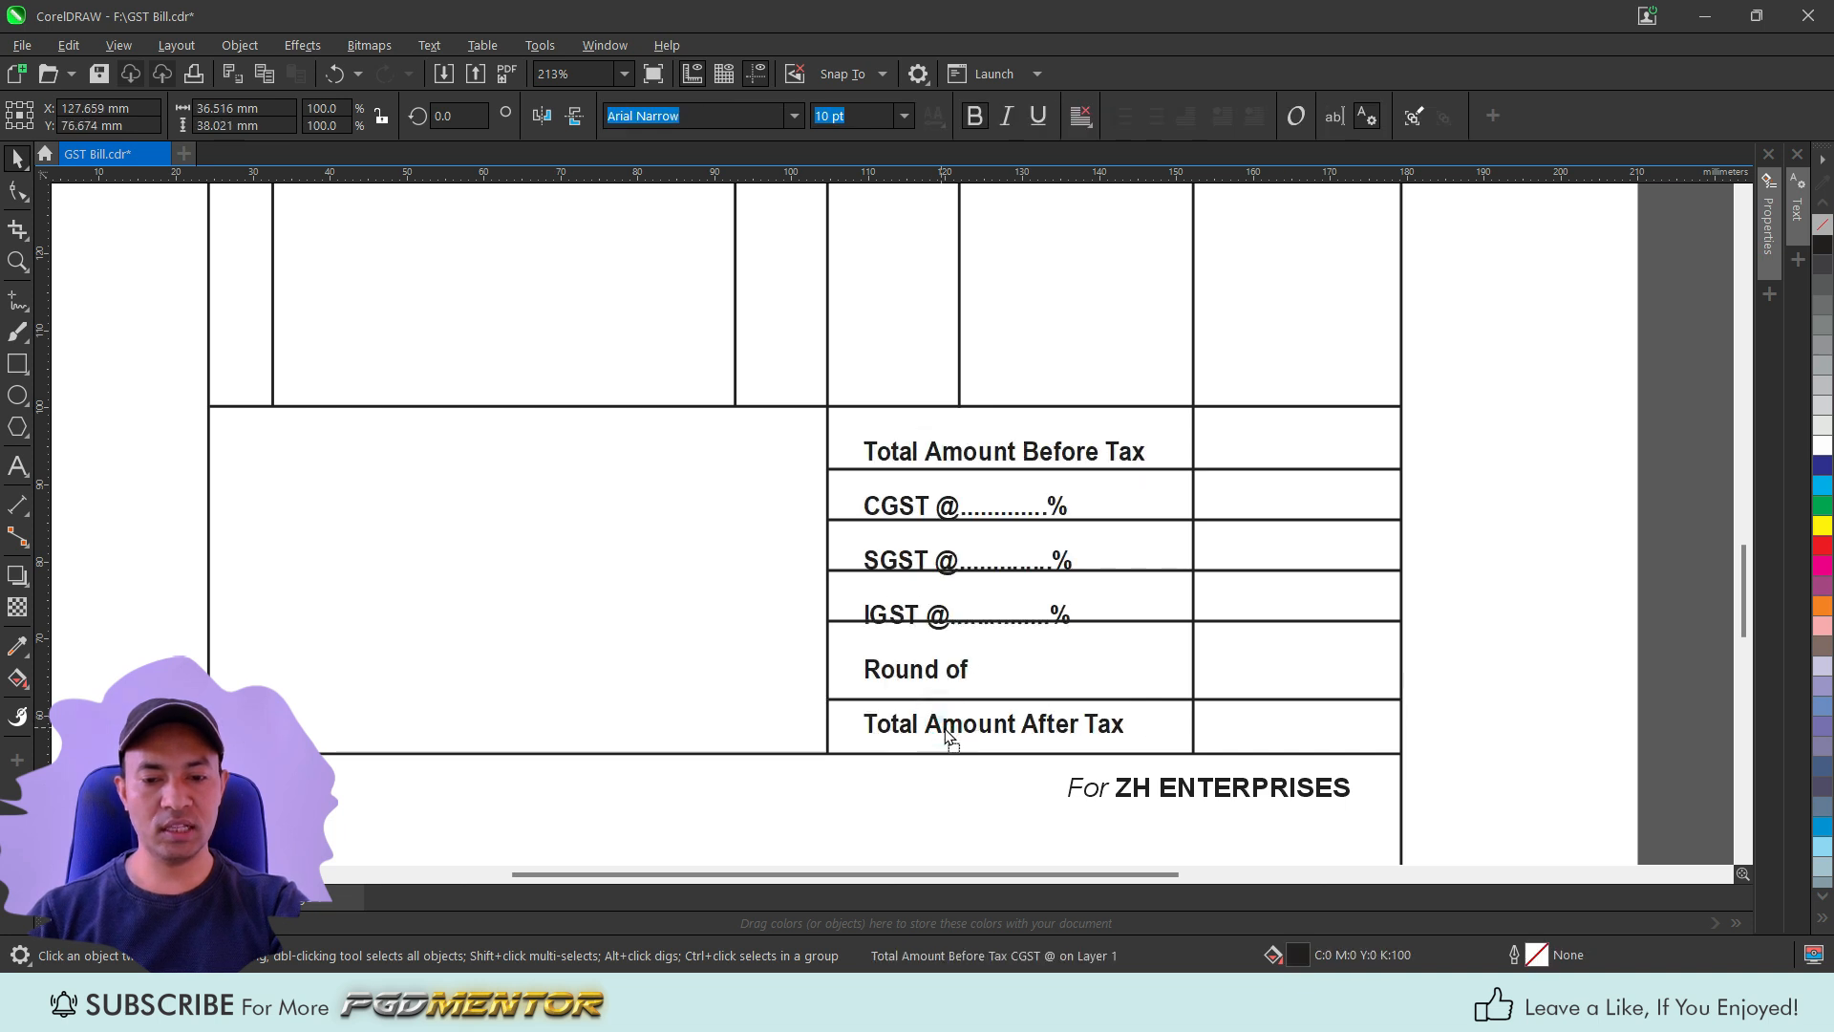
click(1017, 407)
drag(1019, 420, 1024, 425)
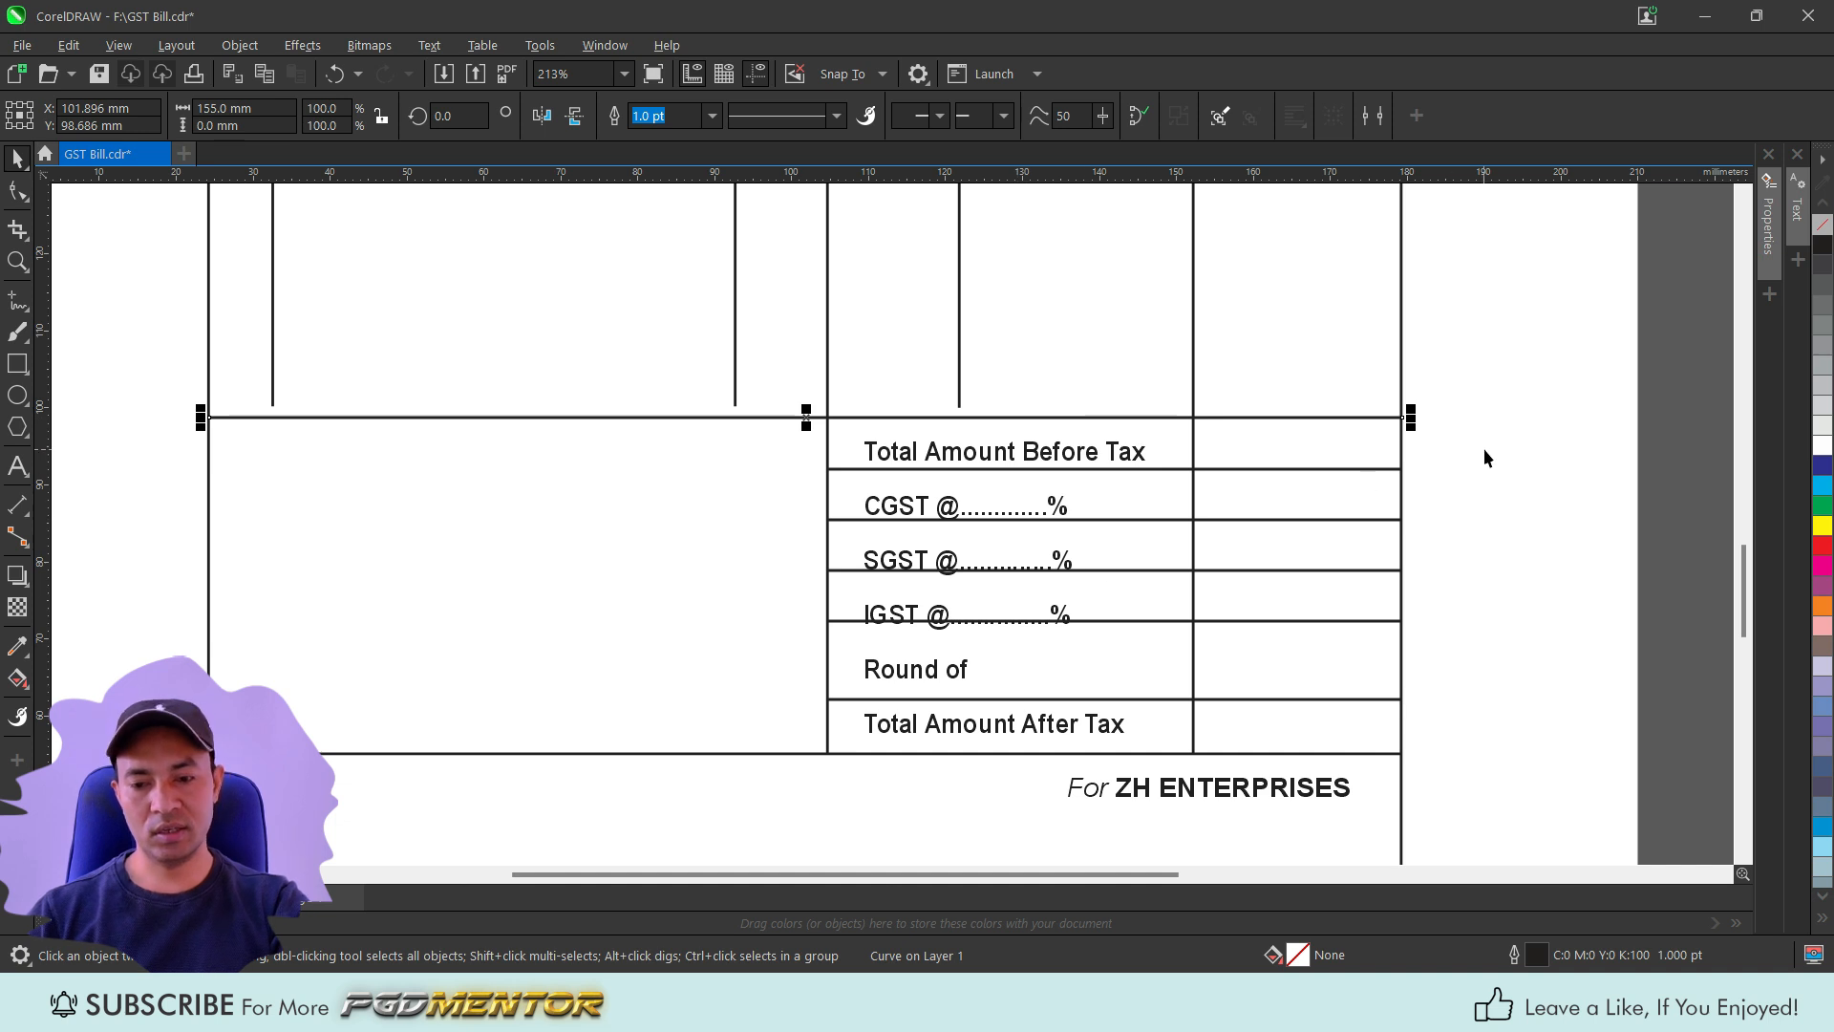
Distribute the seven horizontal lines of the totals section evenly in the vertical direction.
click(1323, 754)
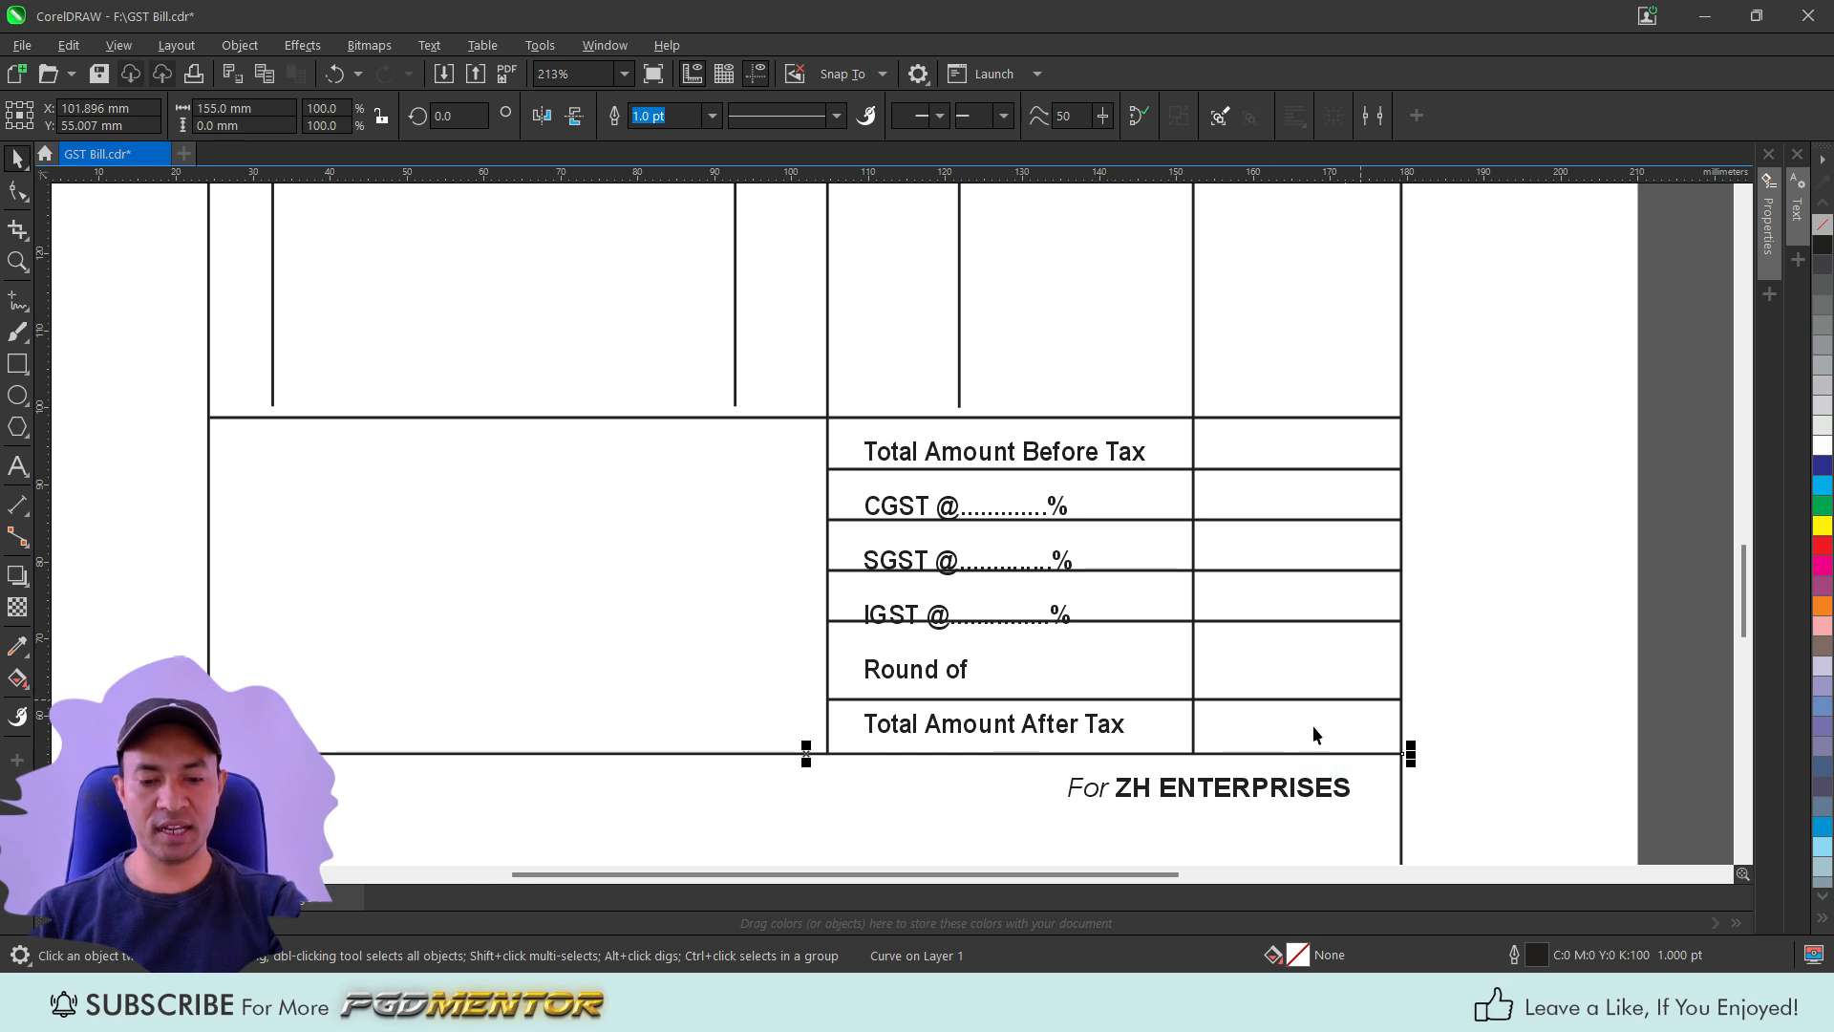
shift+click(1247, 699)
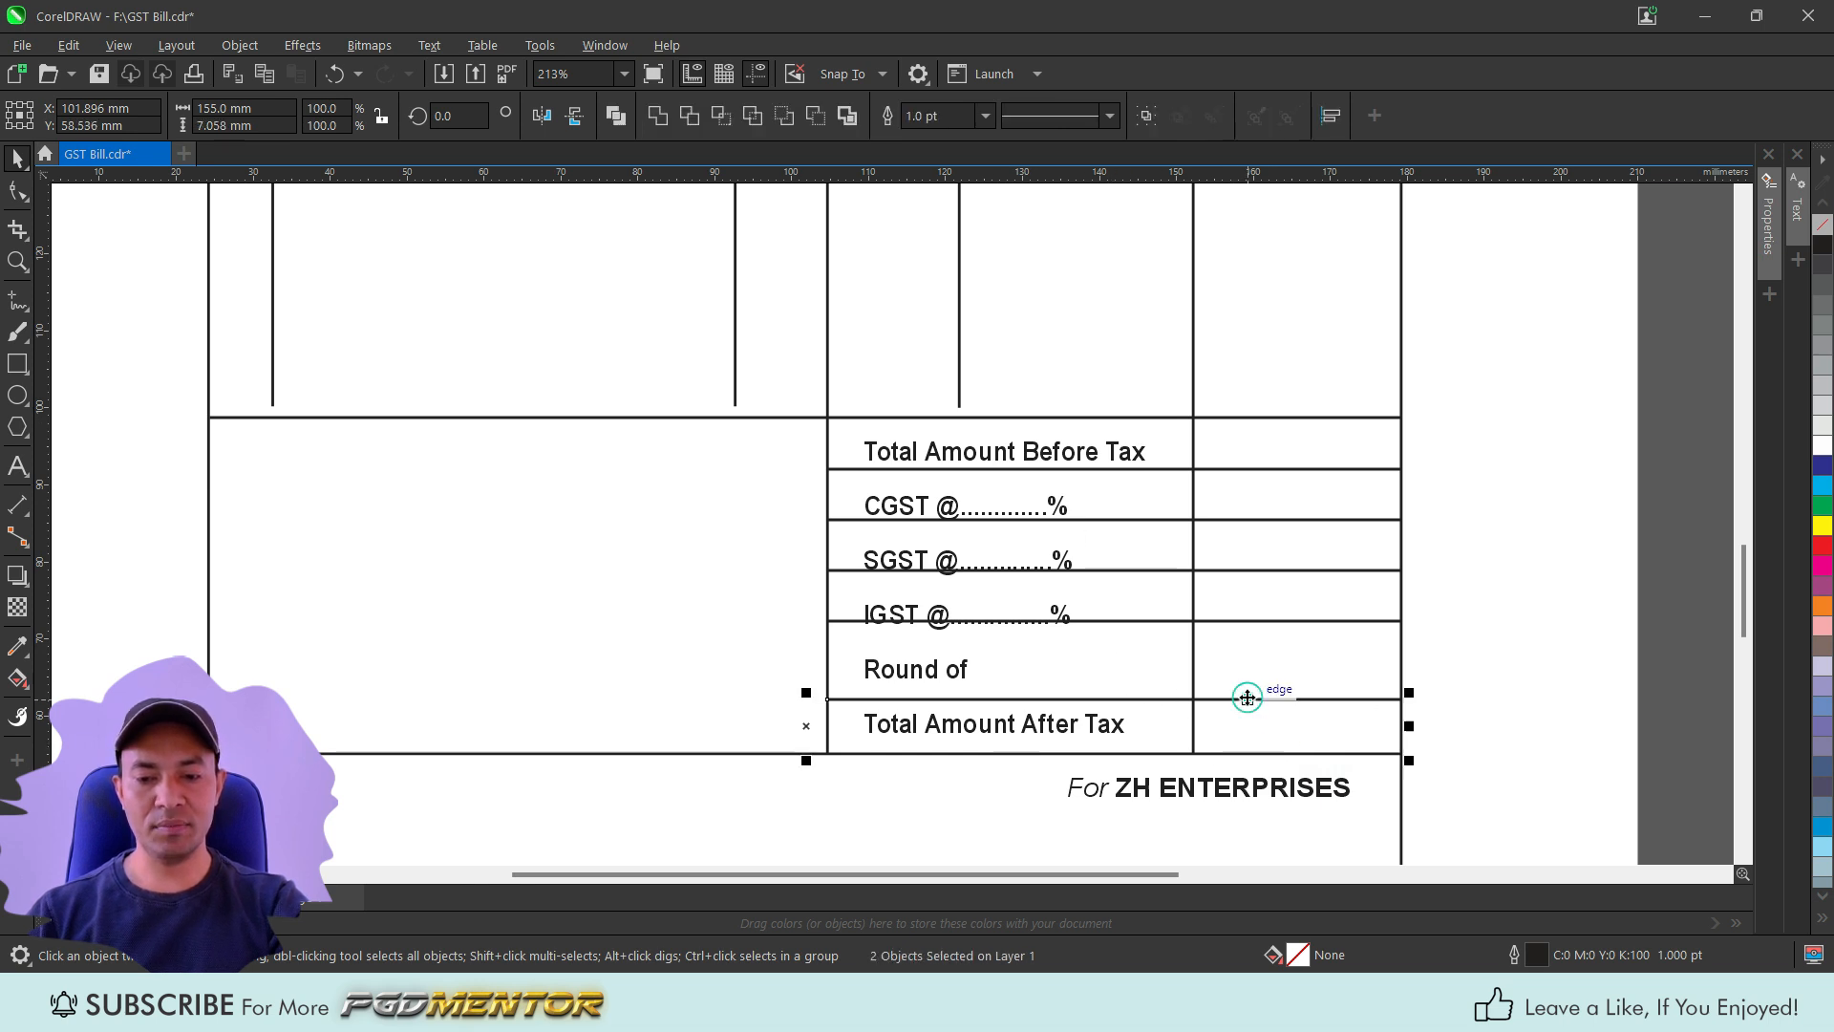
shift+click(1232, 619)
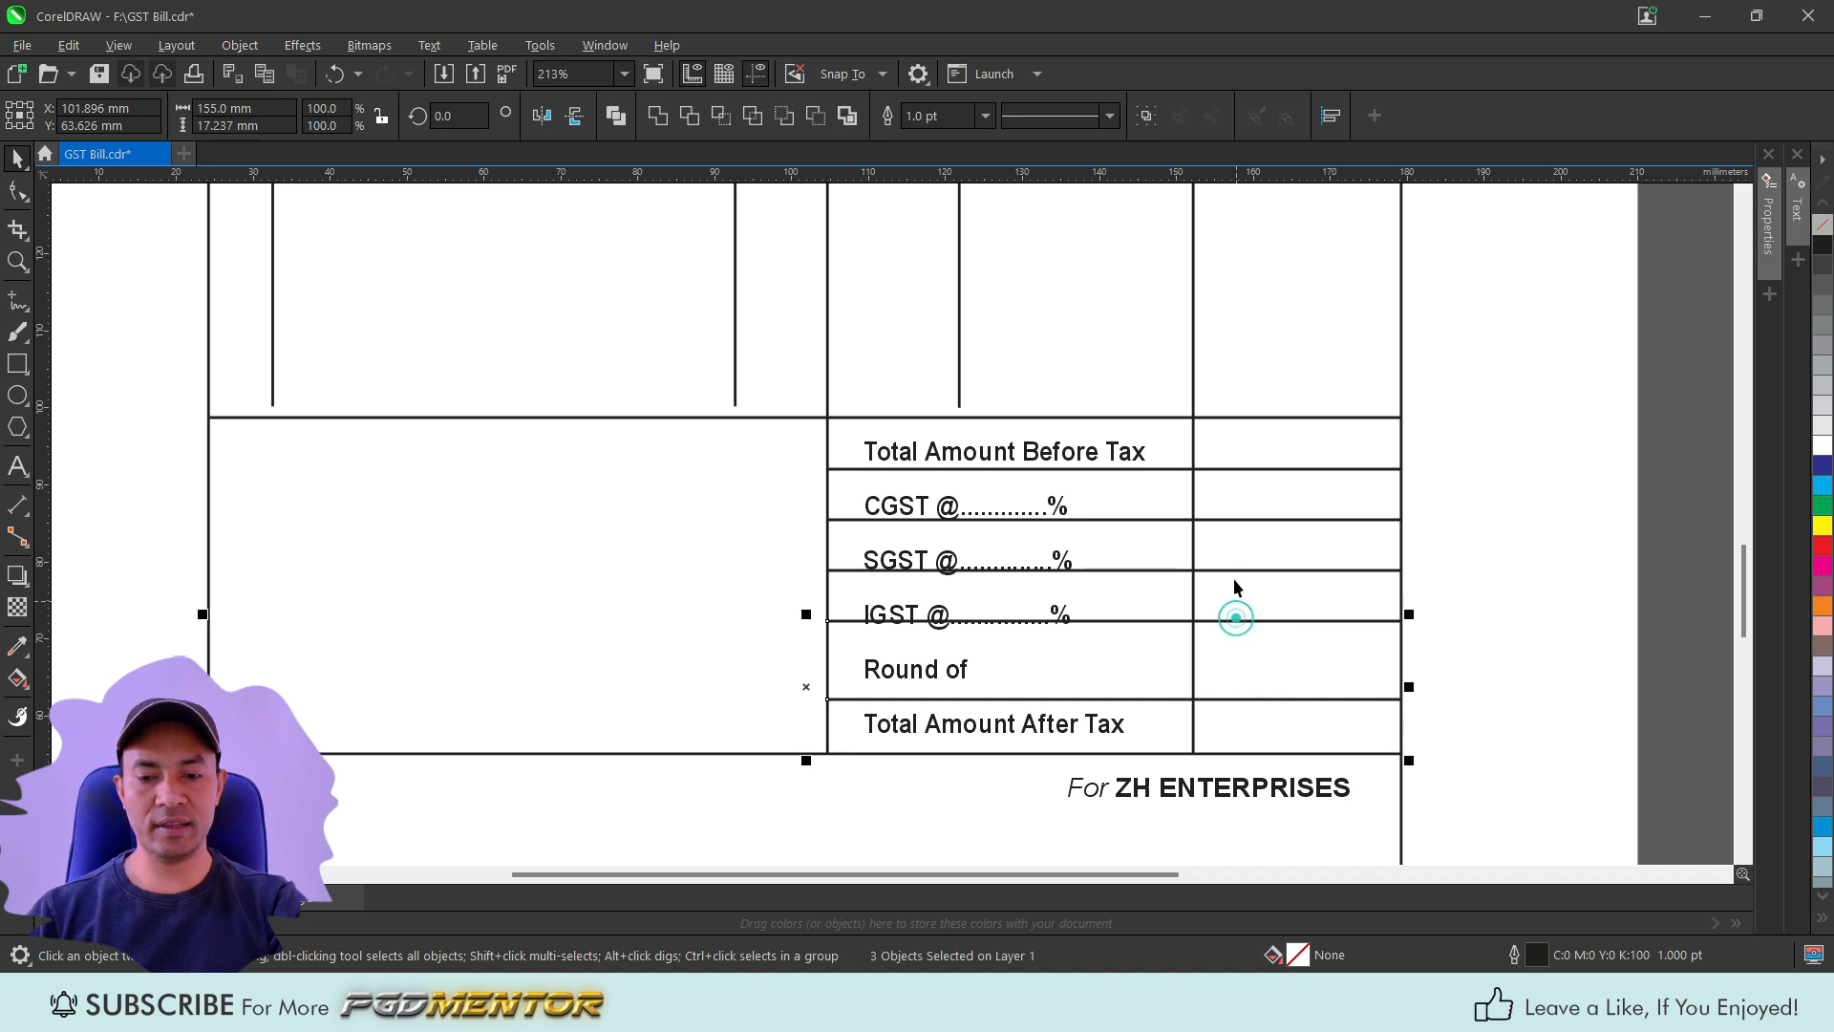
shift+click(1236, 570)
shift+click(1229, 520)
shift+click(1226, 468)
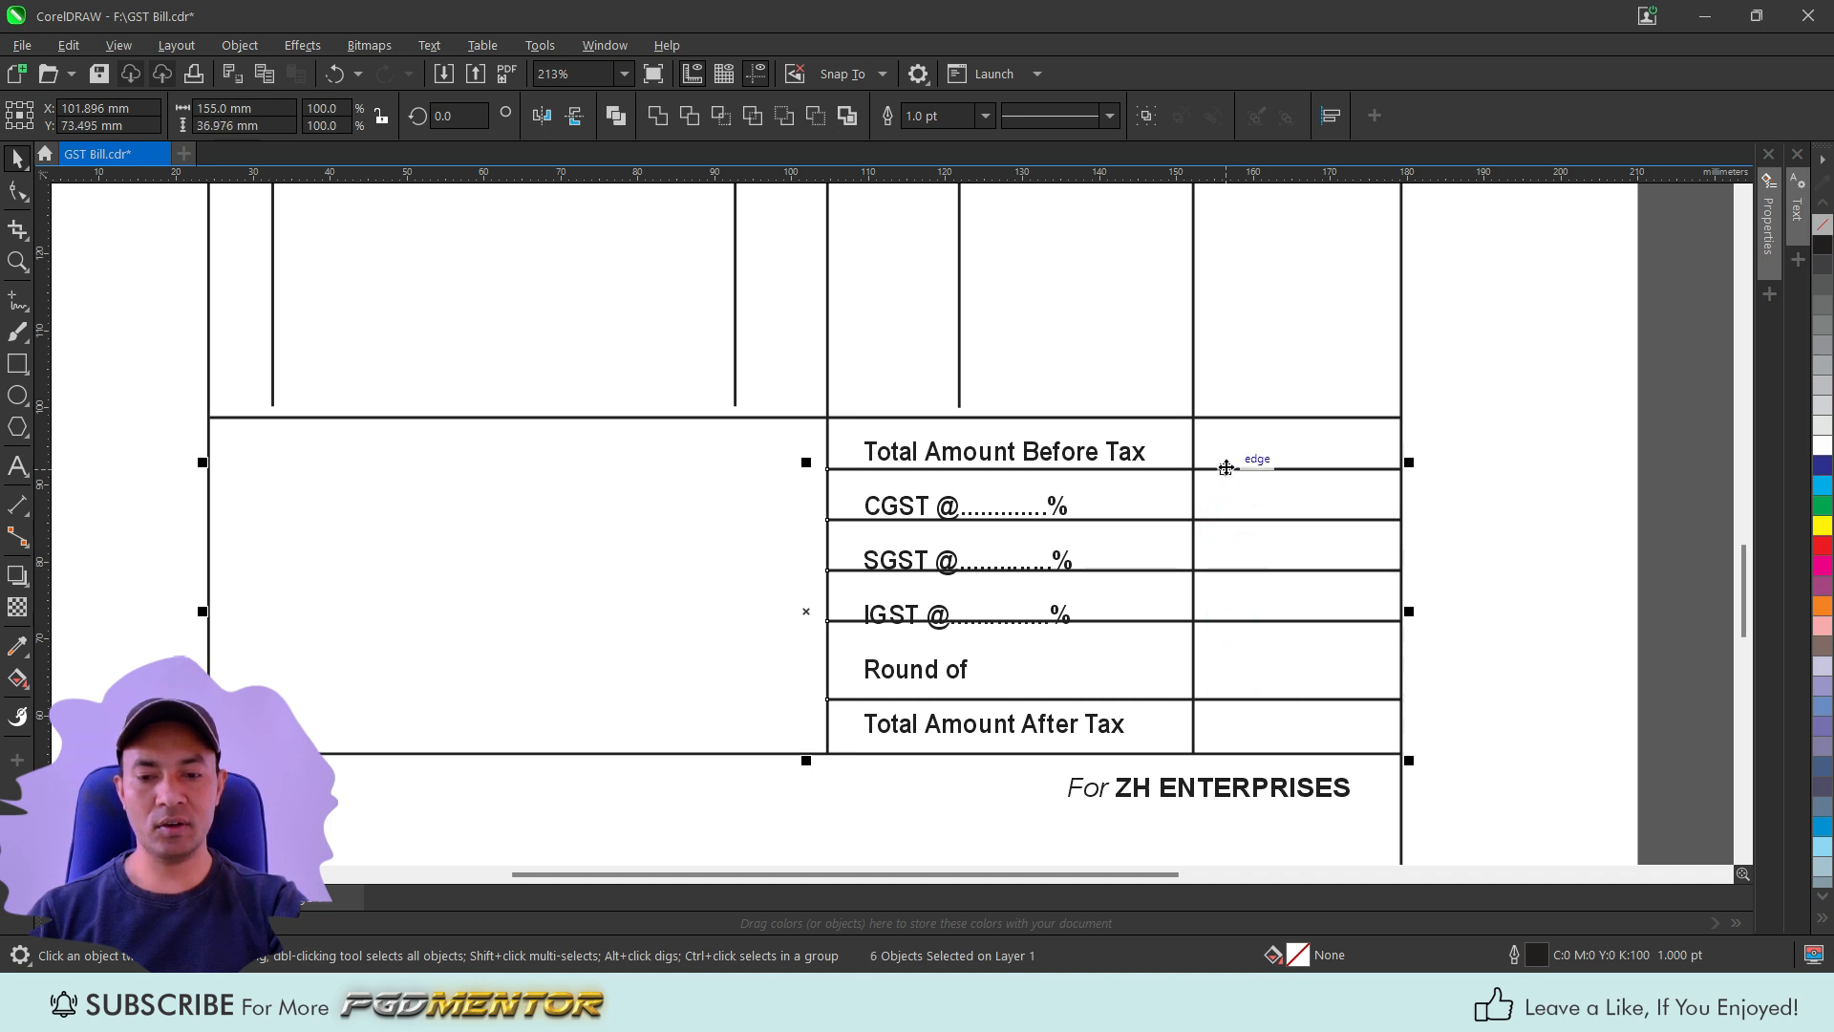
shift+click(1230, 418)
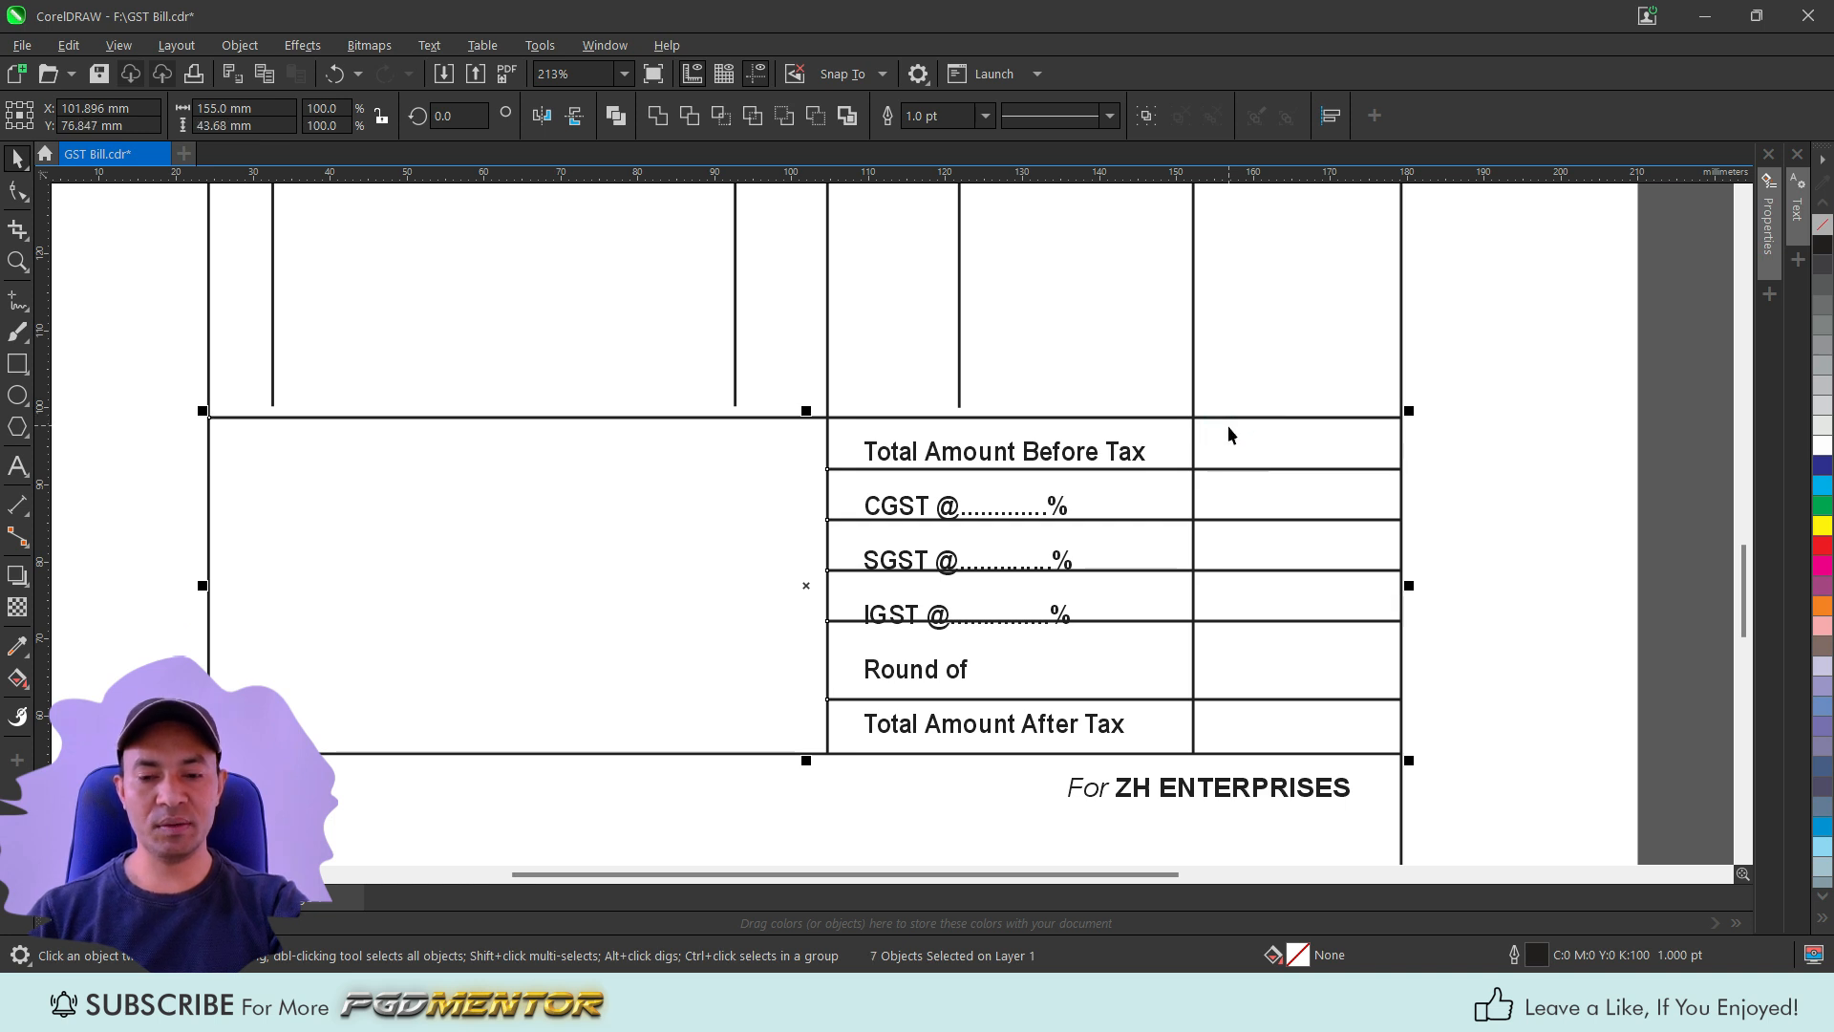
key(shift+c)
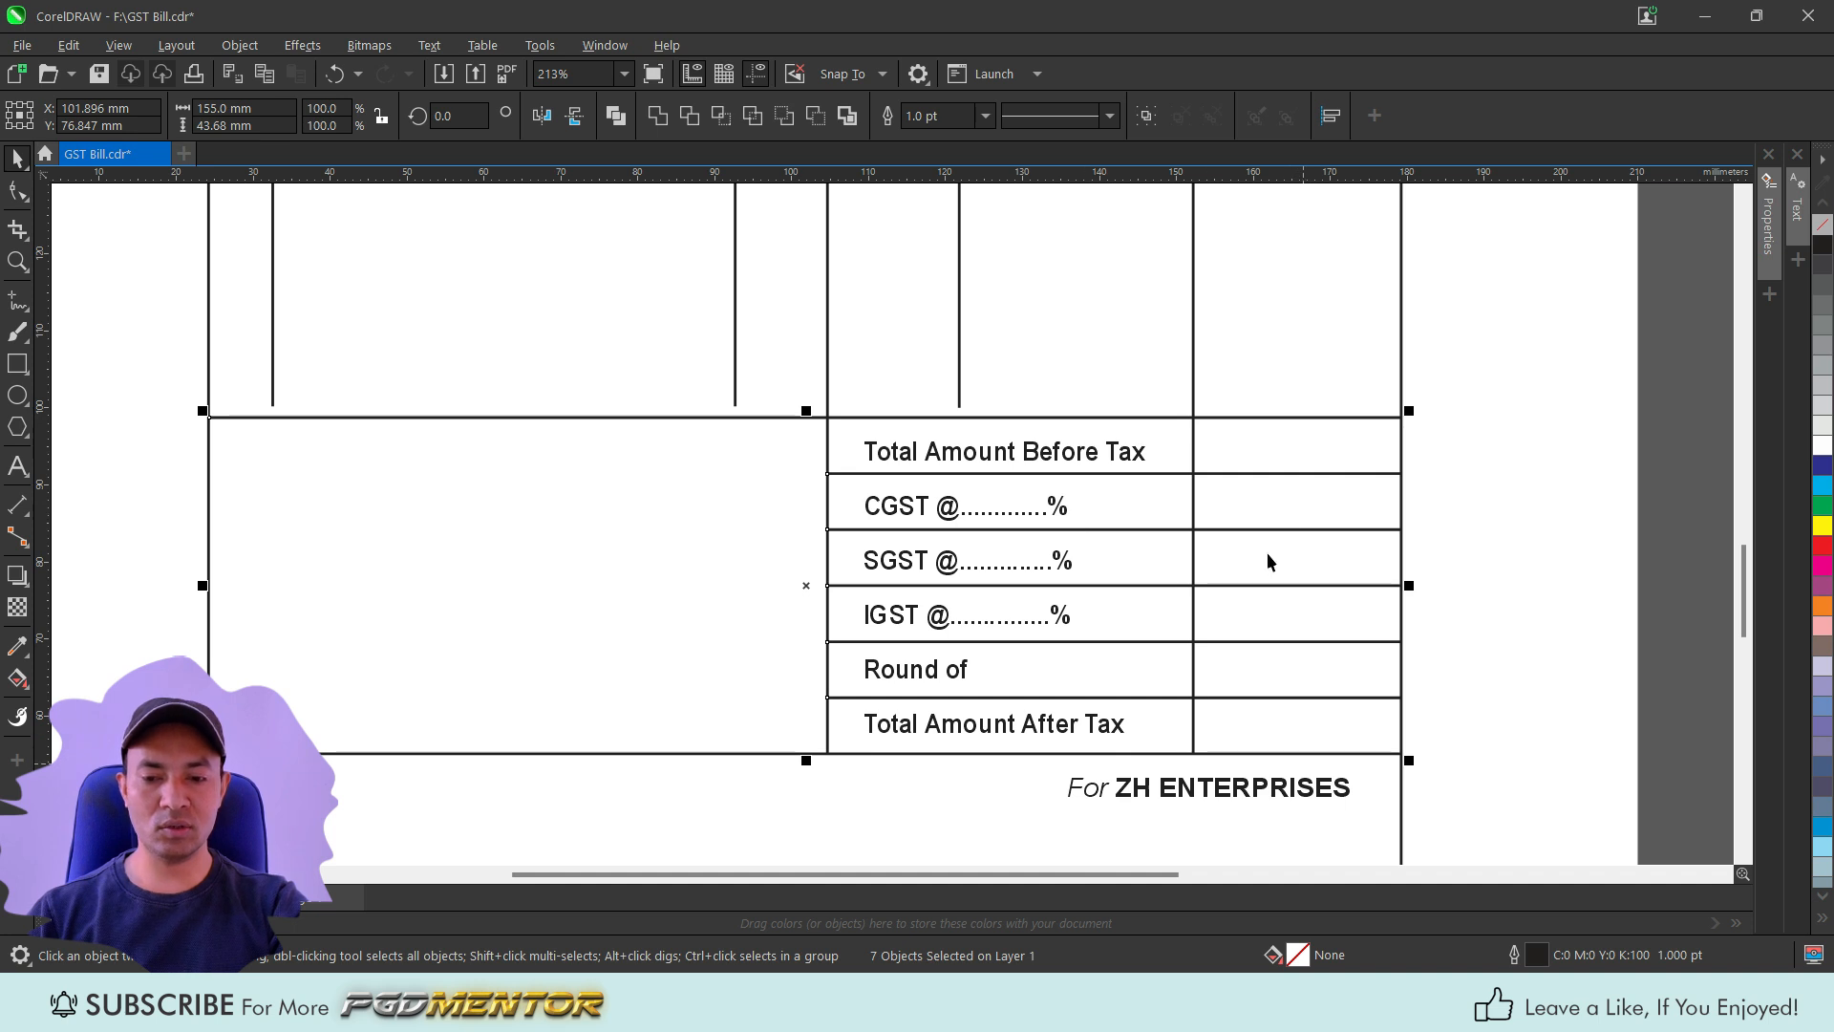
click(1488, 611)
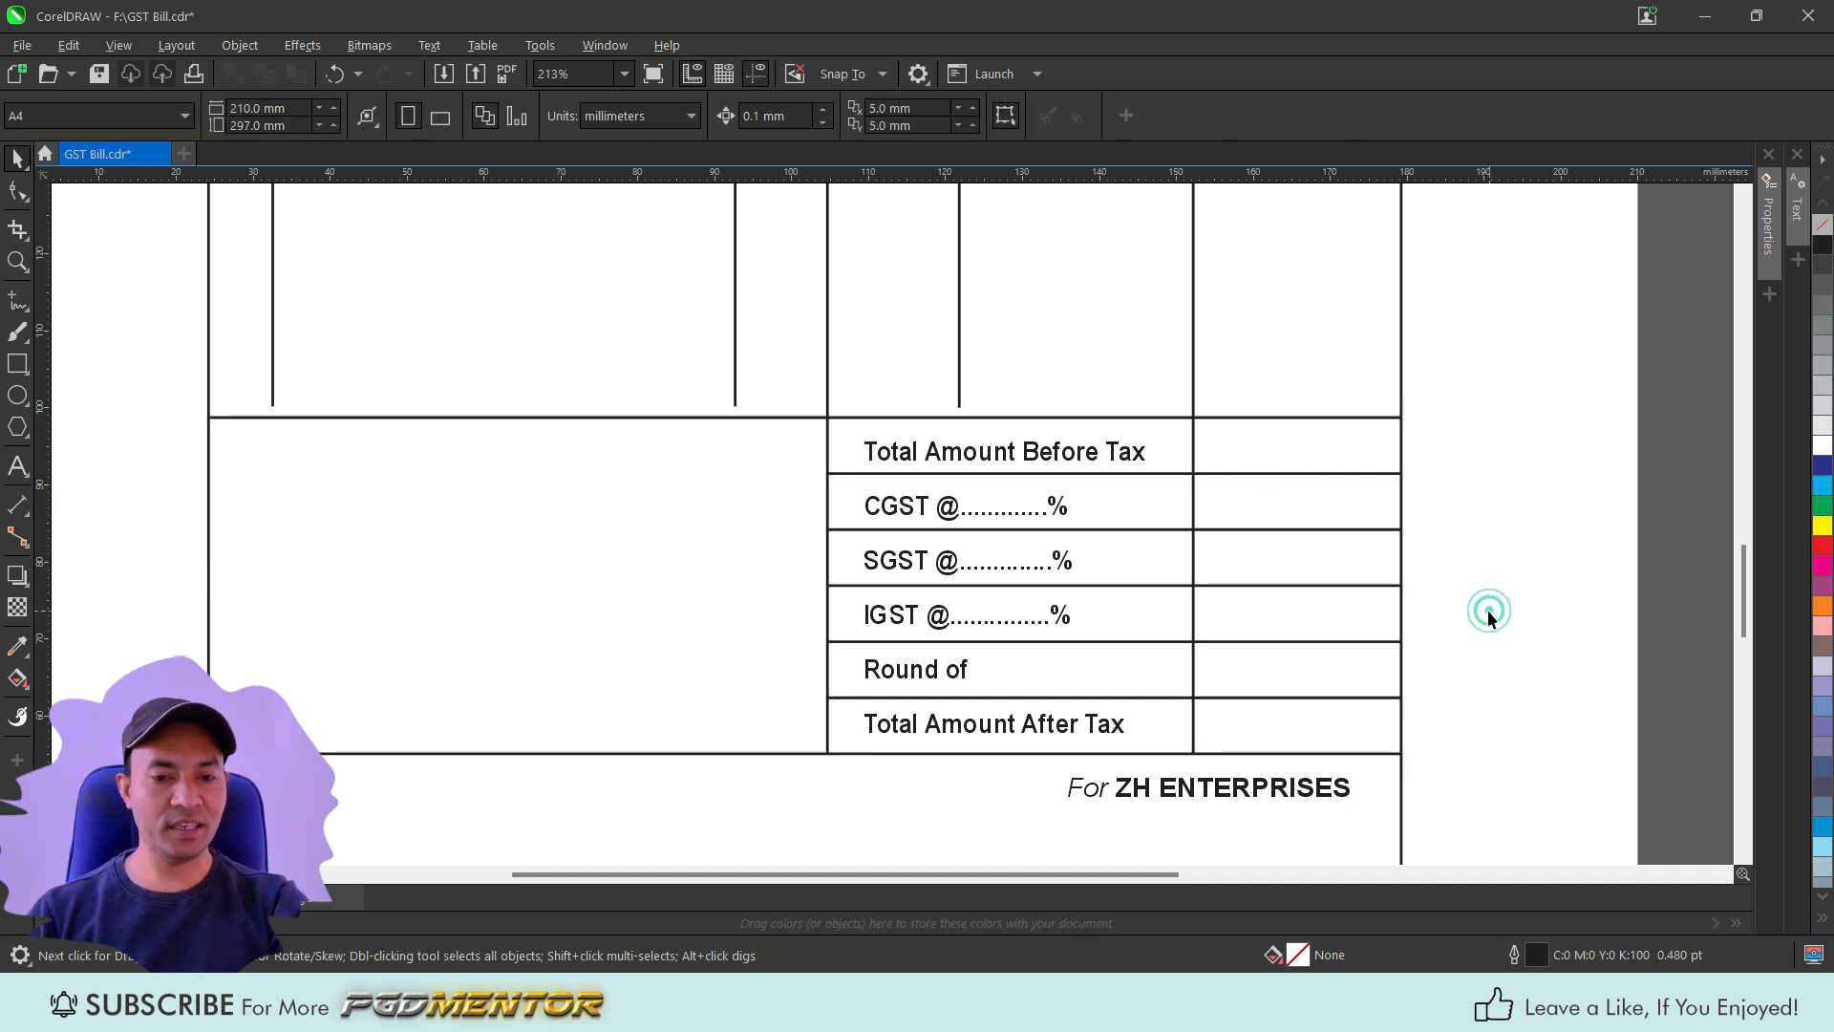
Extend the Quantity–Rate divider and the two Description of Goods dividers down to the full-width line above the totals.
click(959, 365)
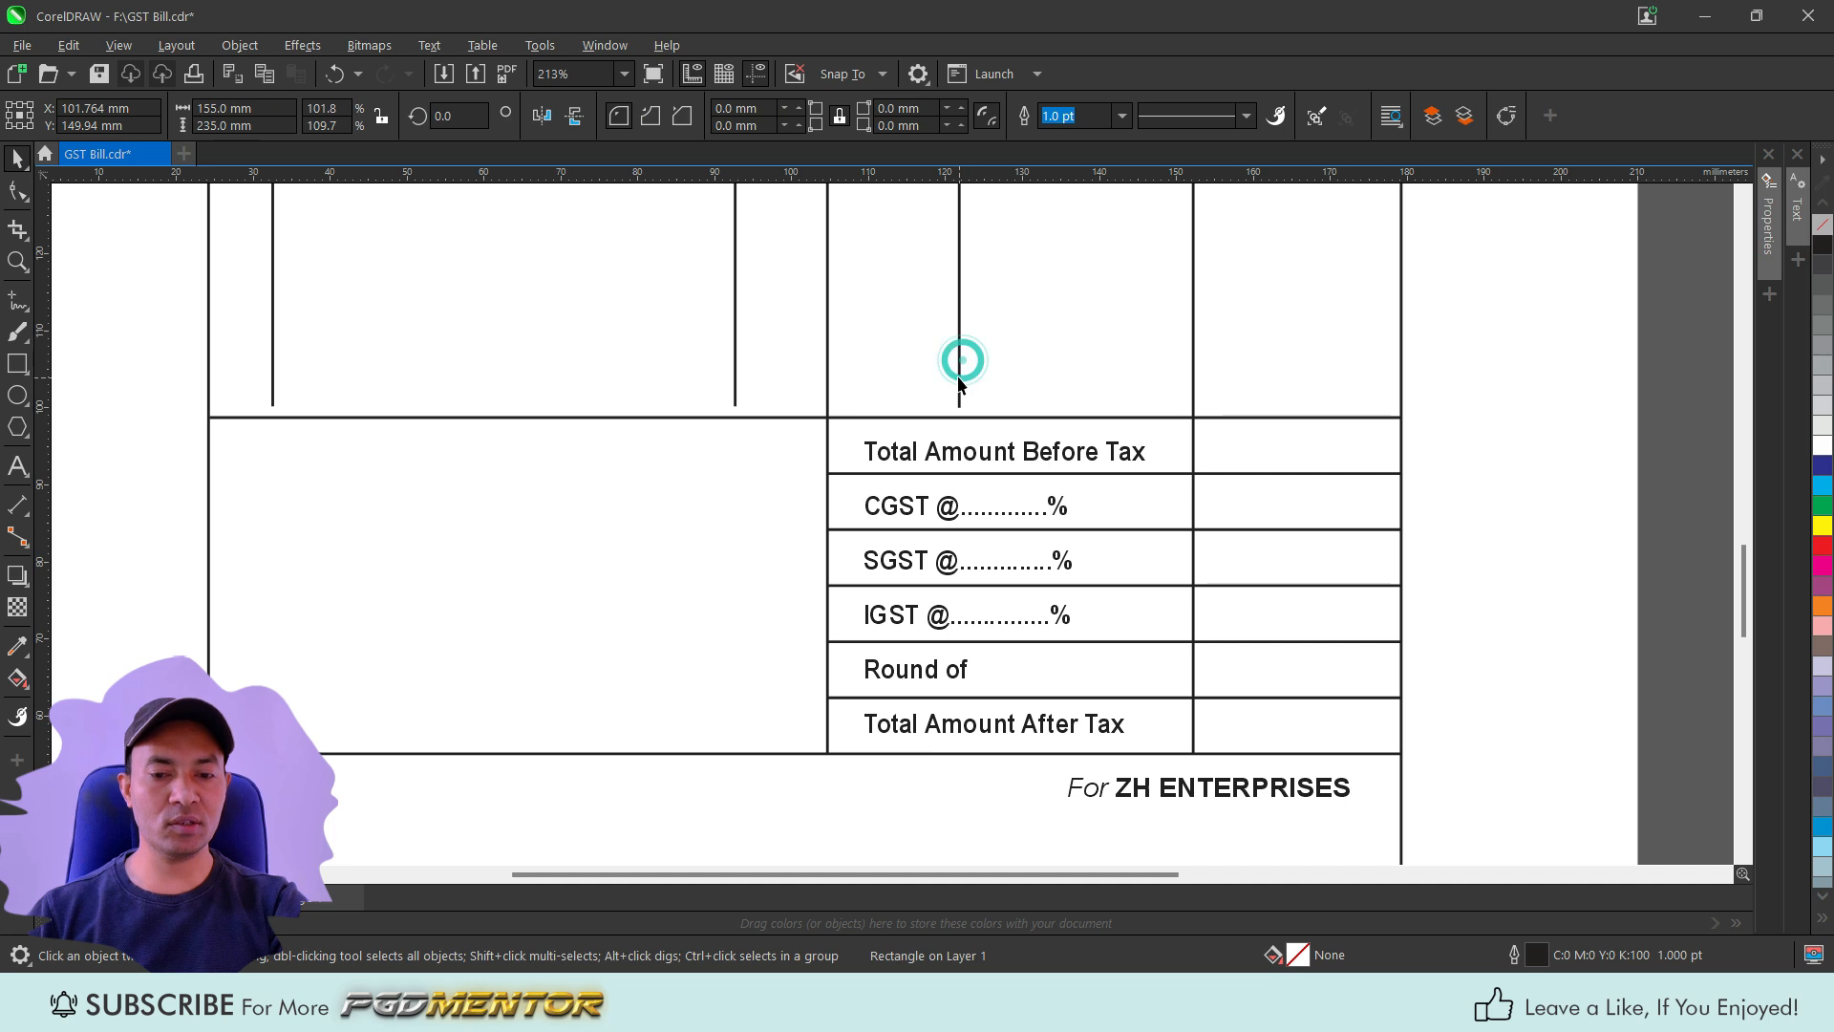
drag(959, 415, 959, 425)
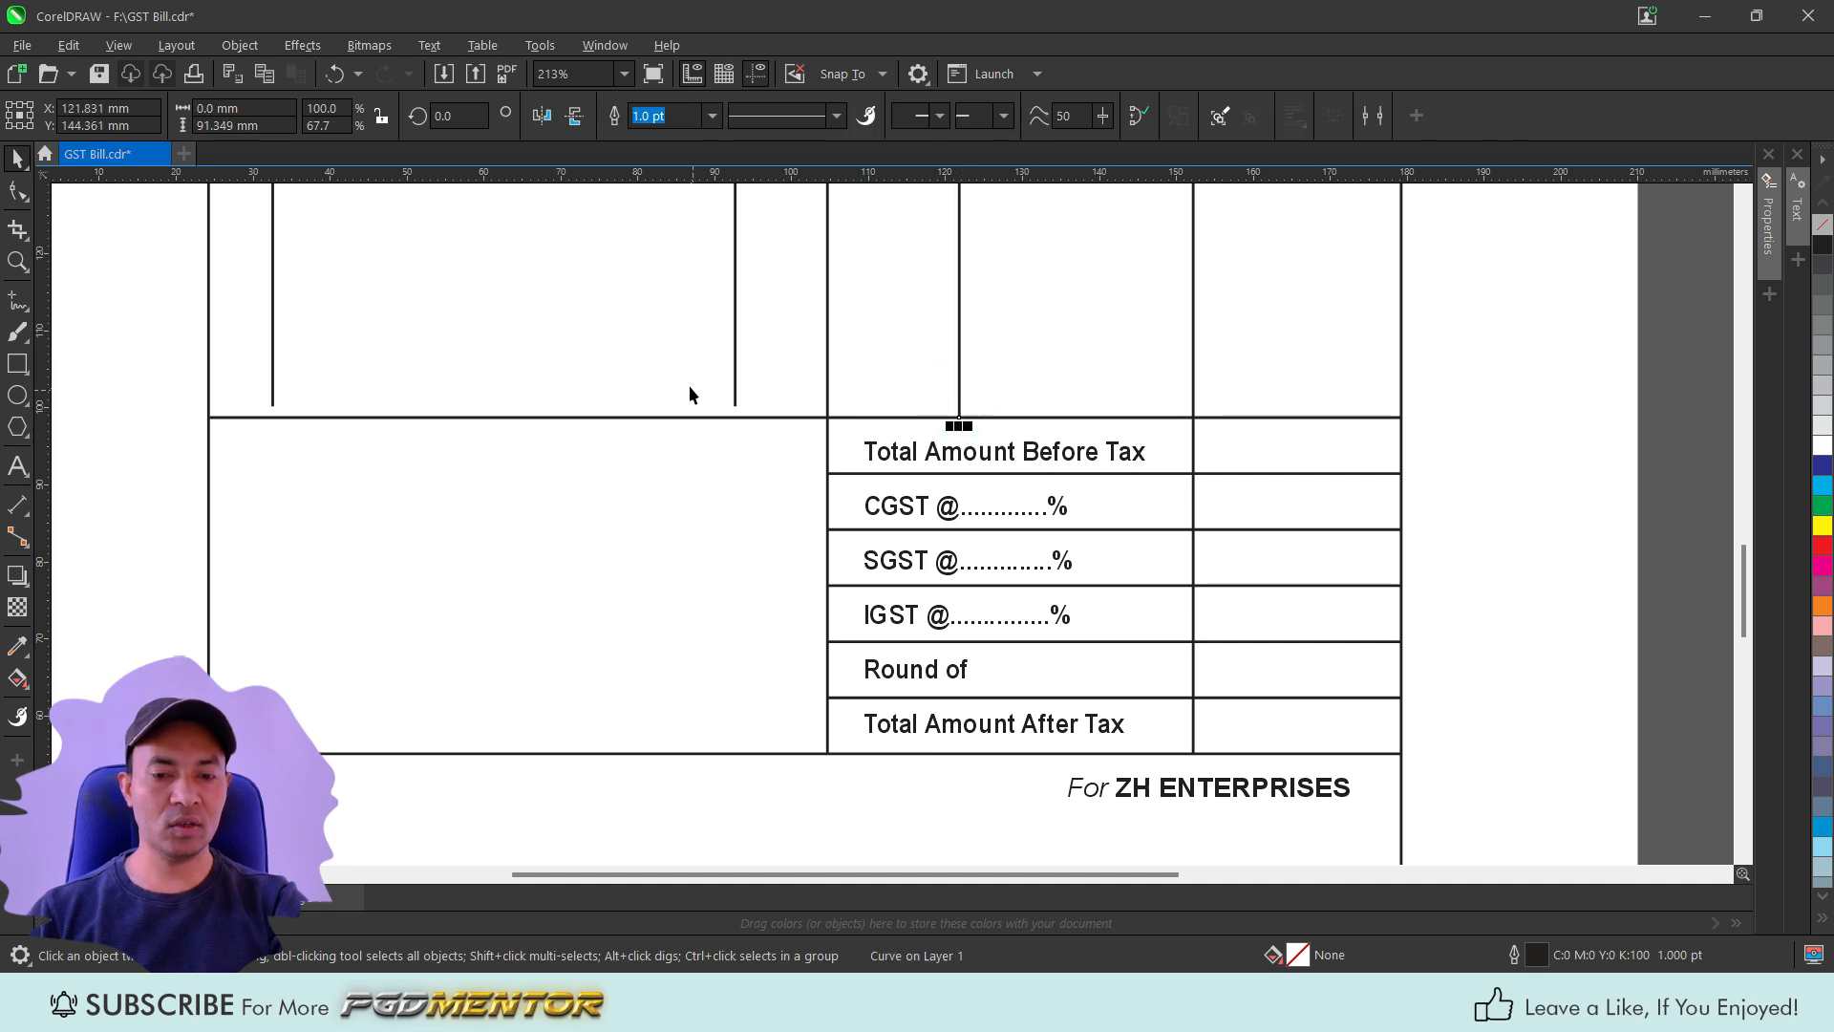
click(735, 393)
drag(734, 413, 736, 417)
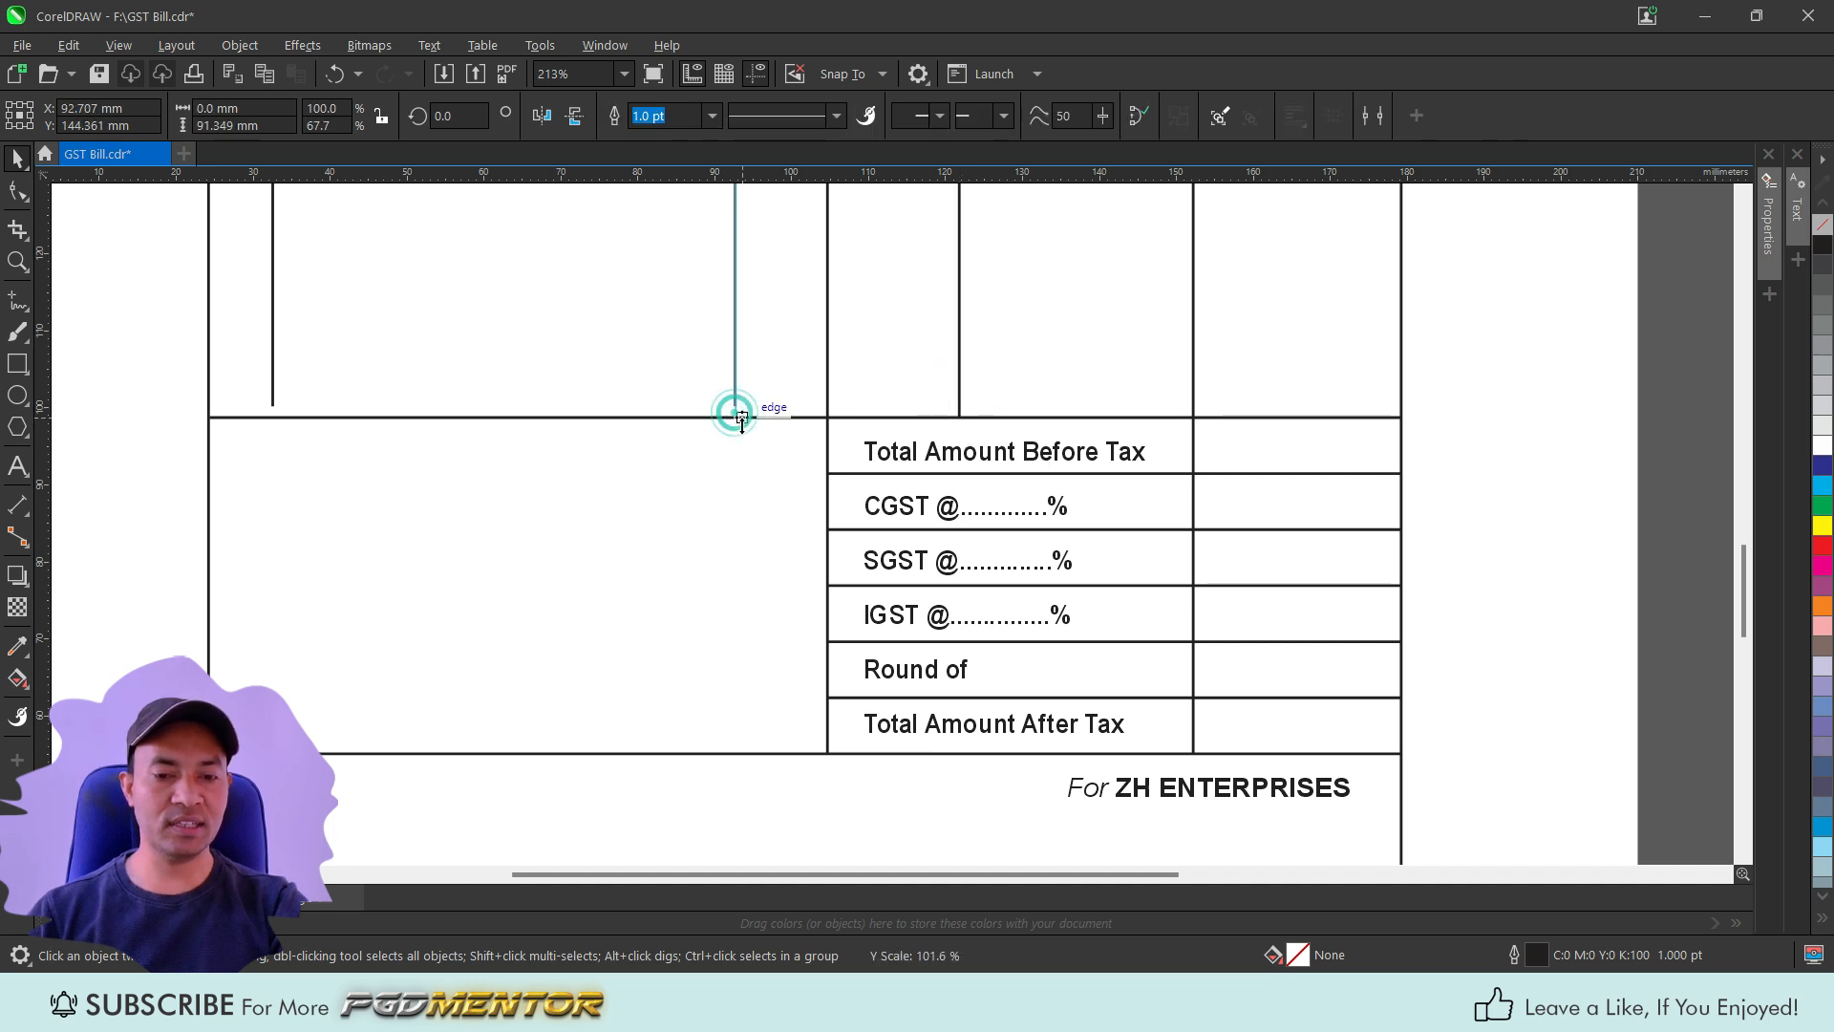
click(268, 392)
click(272, 392)
drag(272, 395, 273, 418)
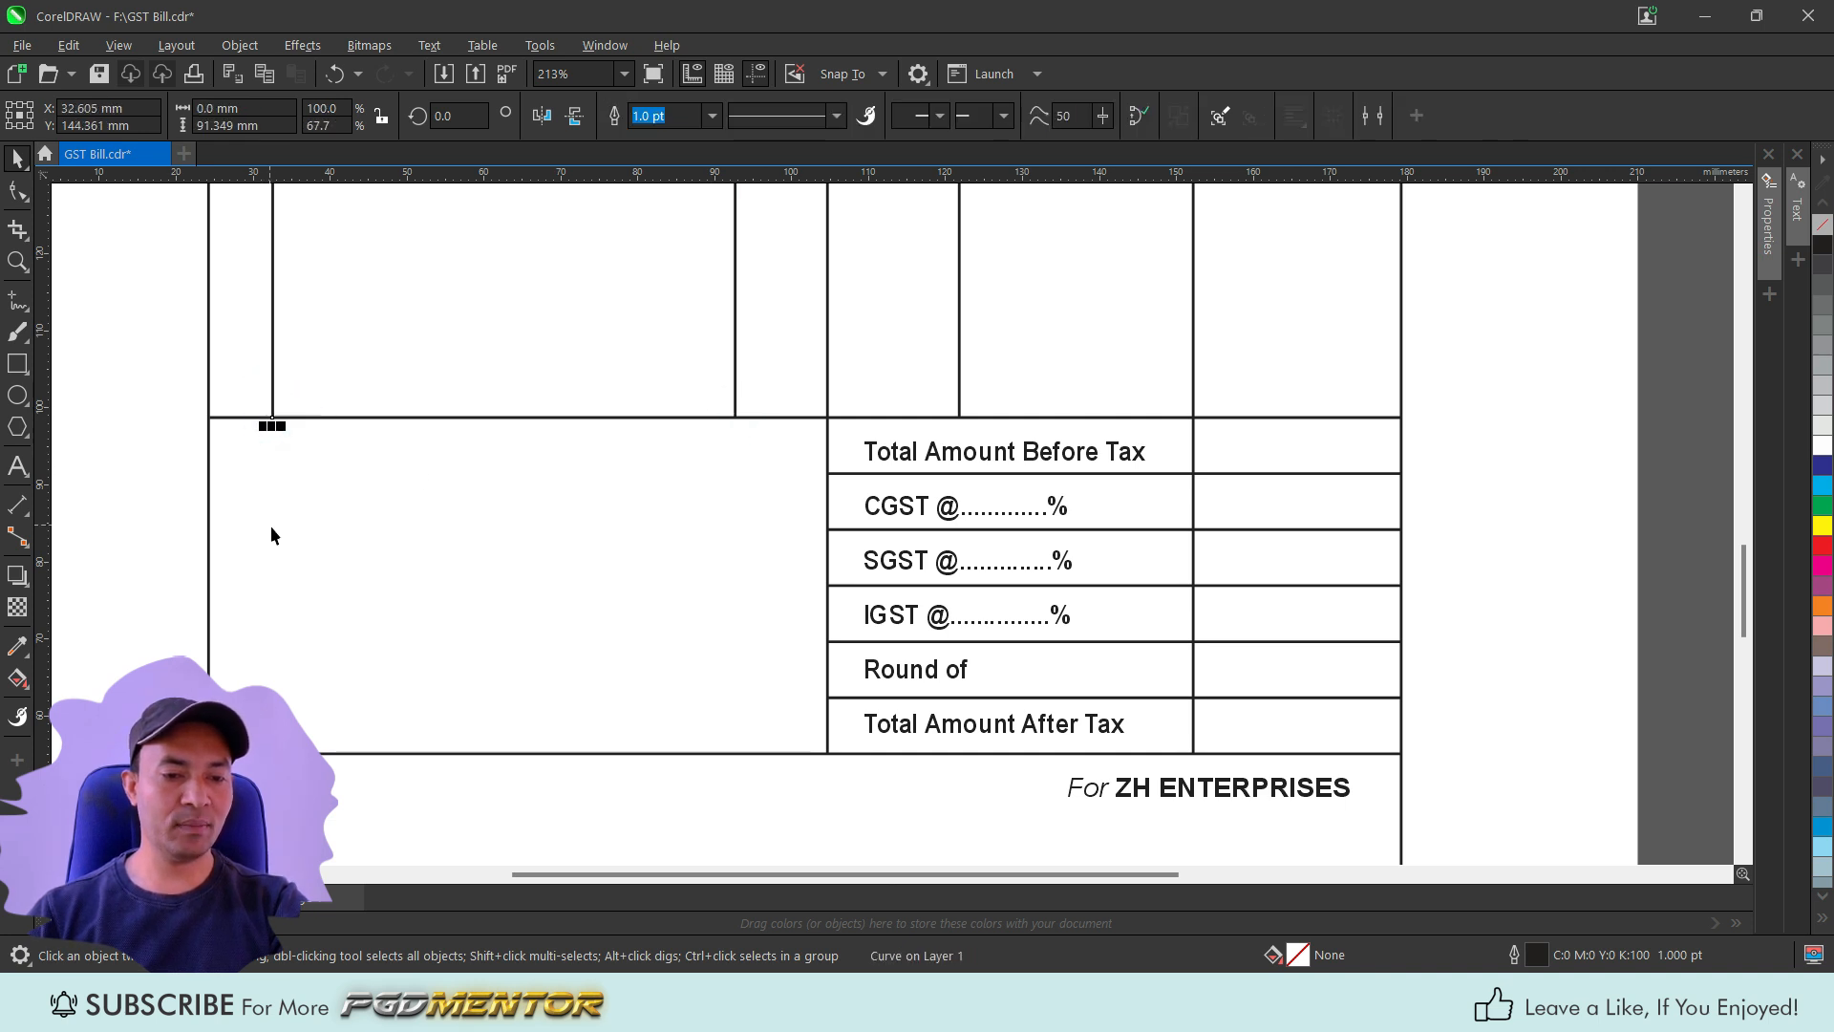
scroll(760, 574, down, 4)
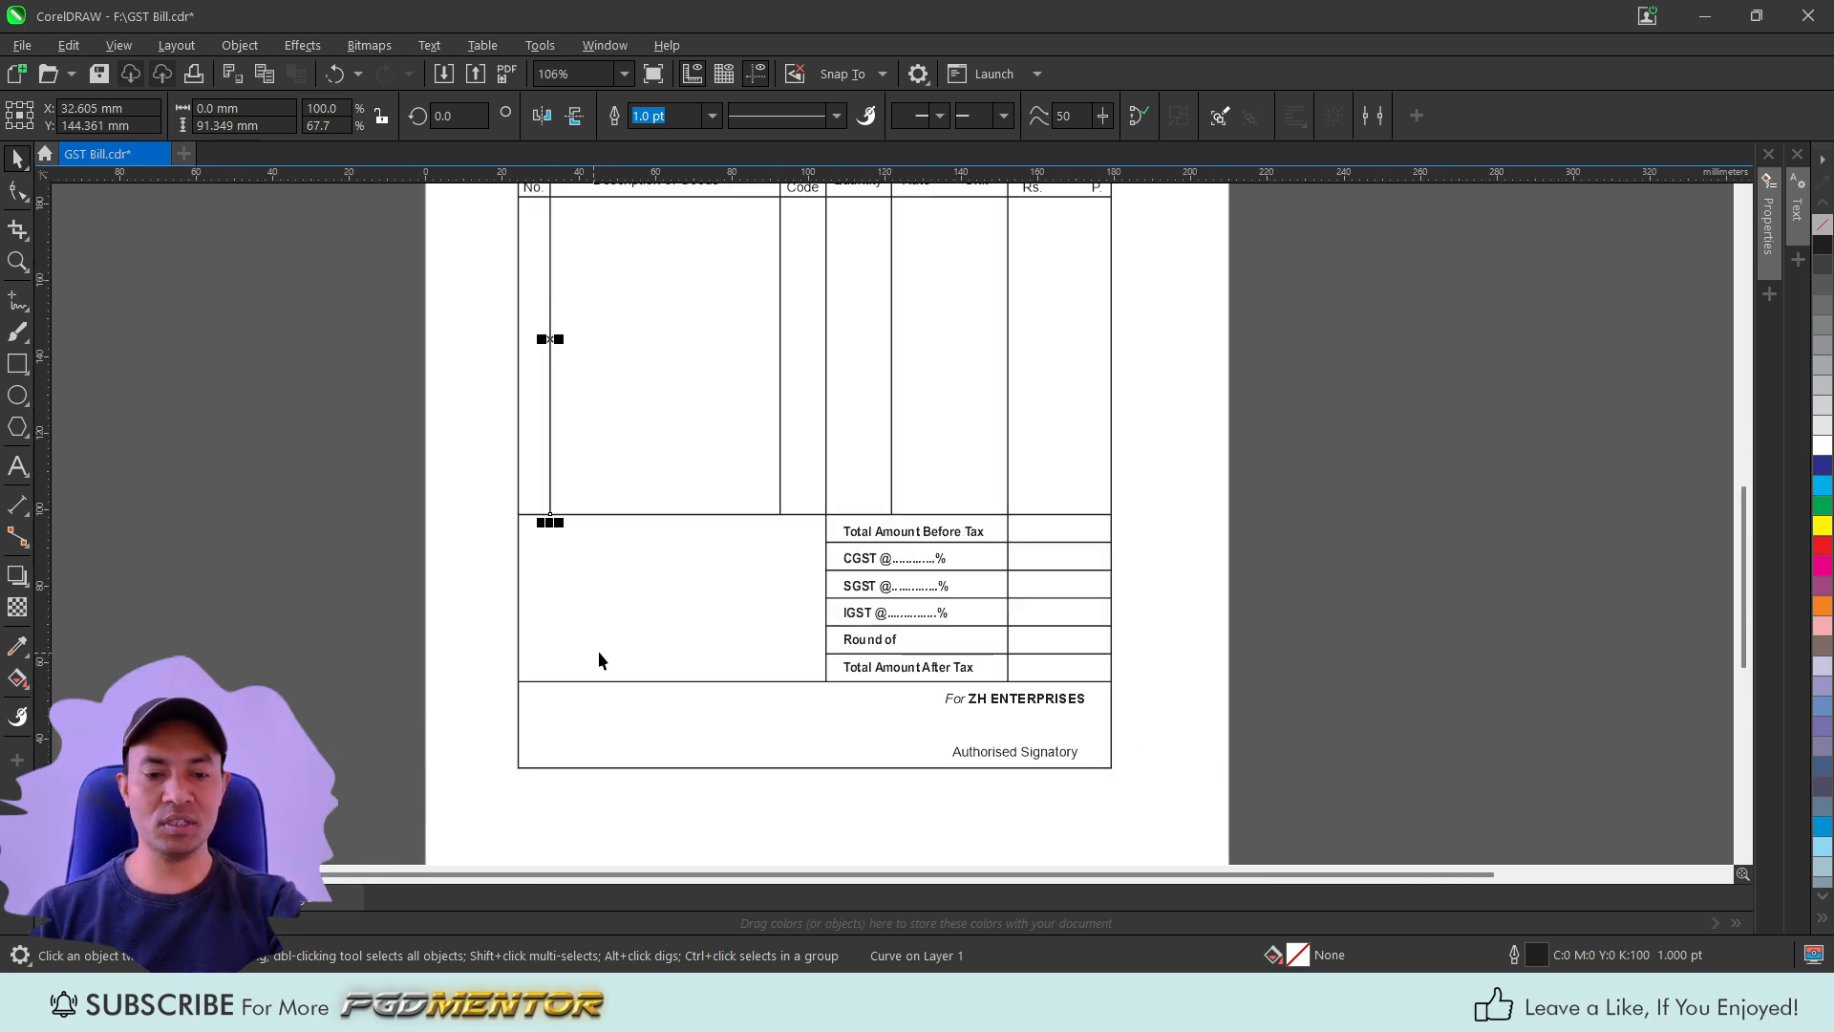
scroll(805, 662, down, 2)
scroll(358, 831, up, 1)
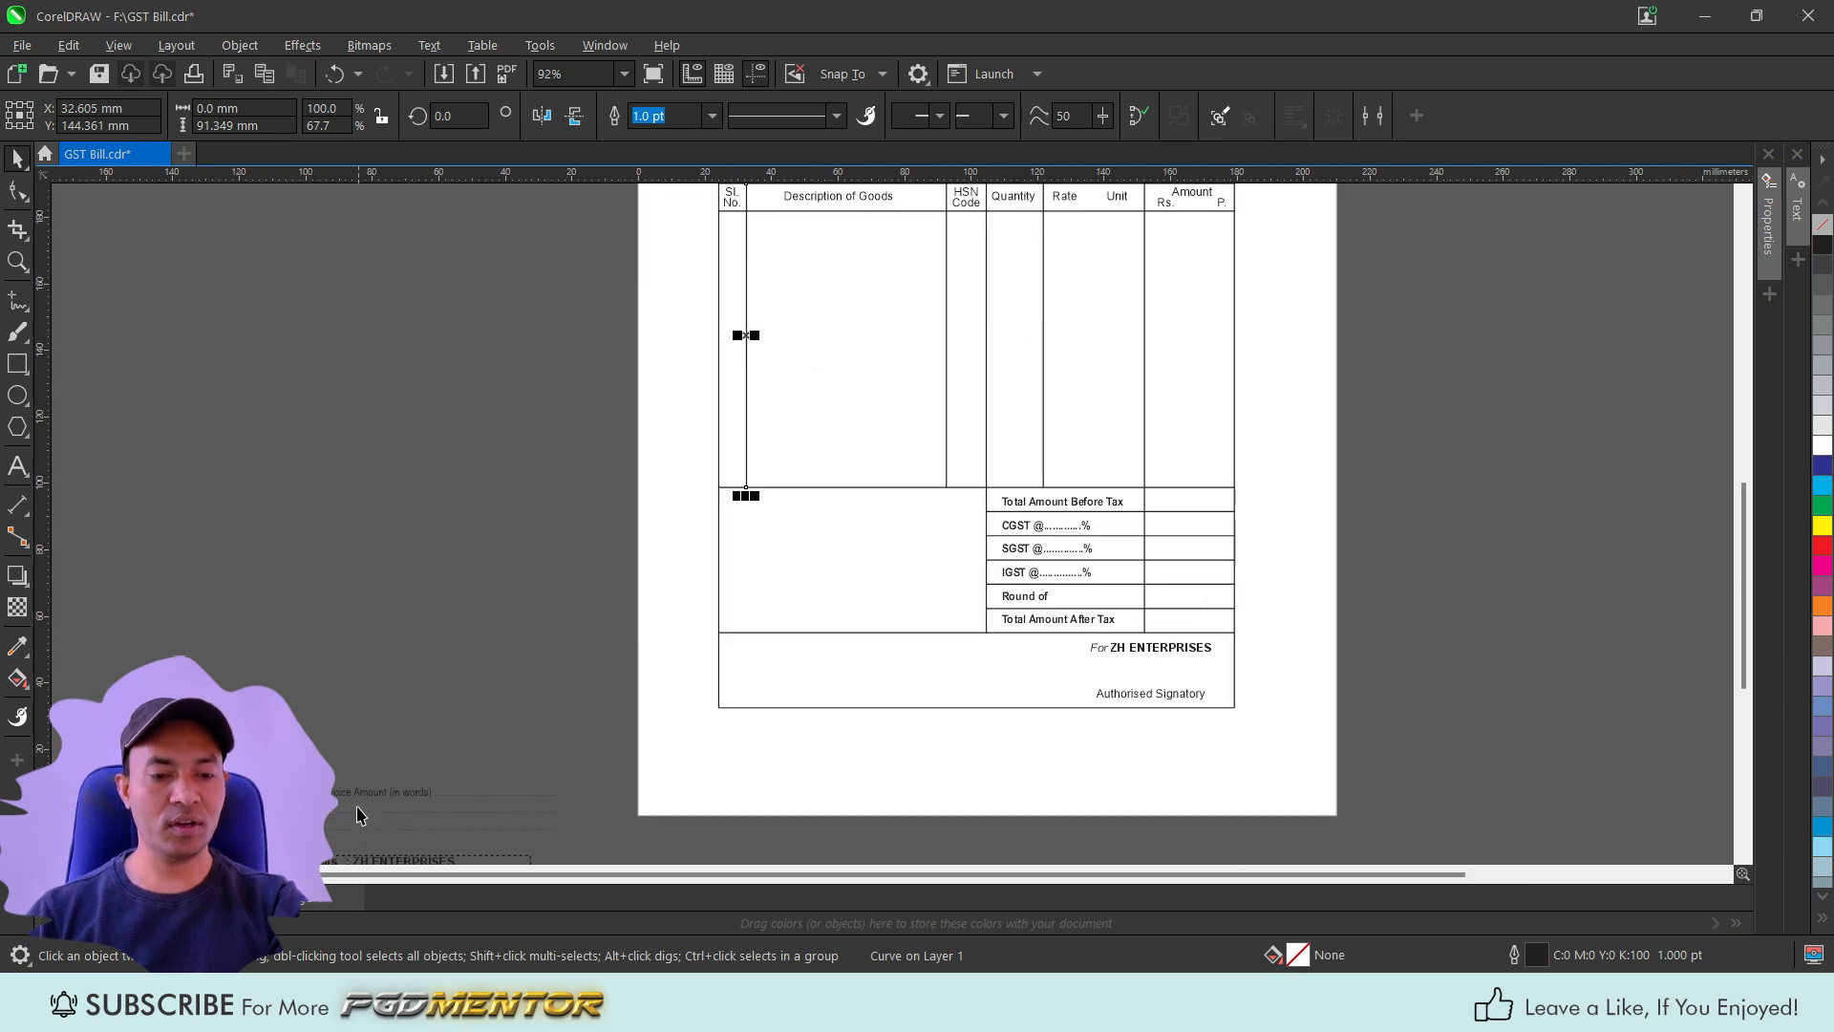
Place the Total Invoice Amount (in words) text beside the tax totals and extend the SGST–IGST divider beneath it to the outer left border.
drag(354, 806, 808, 478)
scroll(781, 516, up, 4)
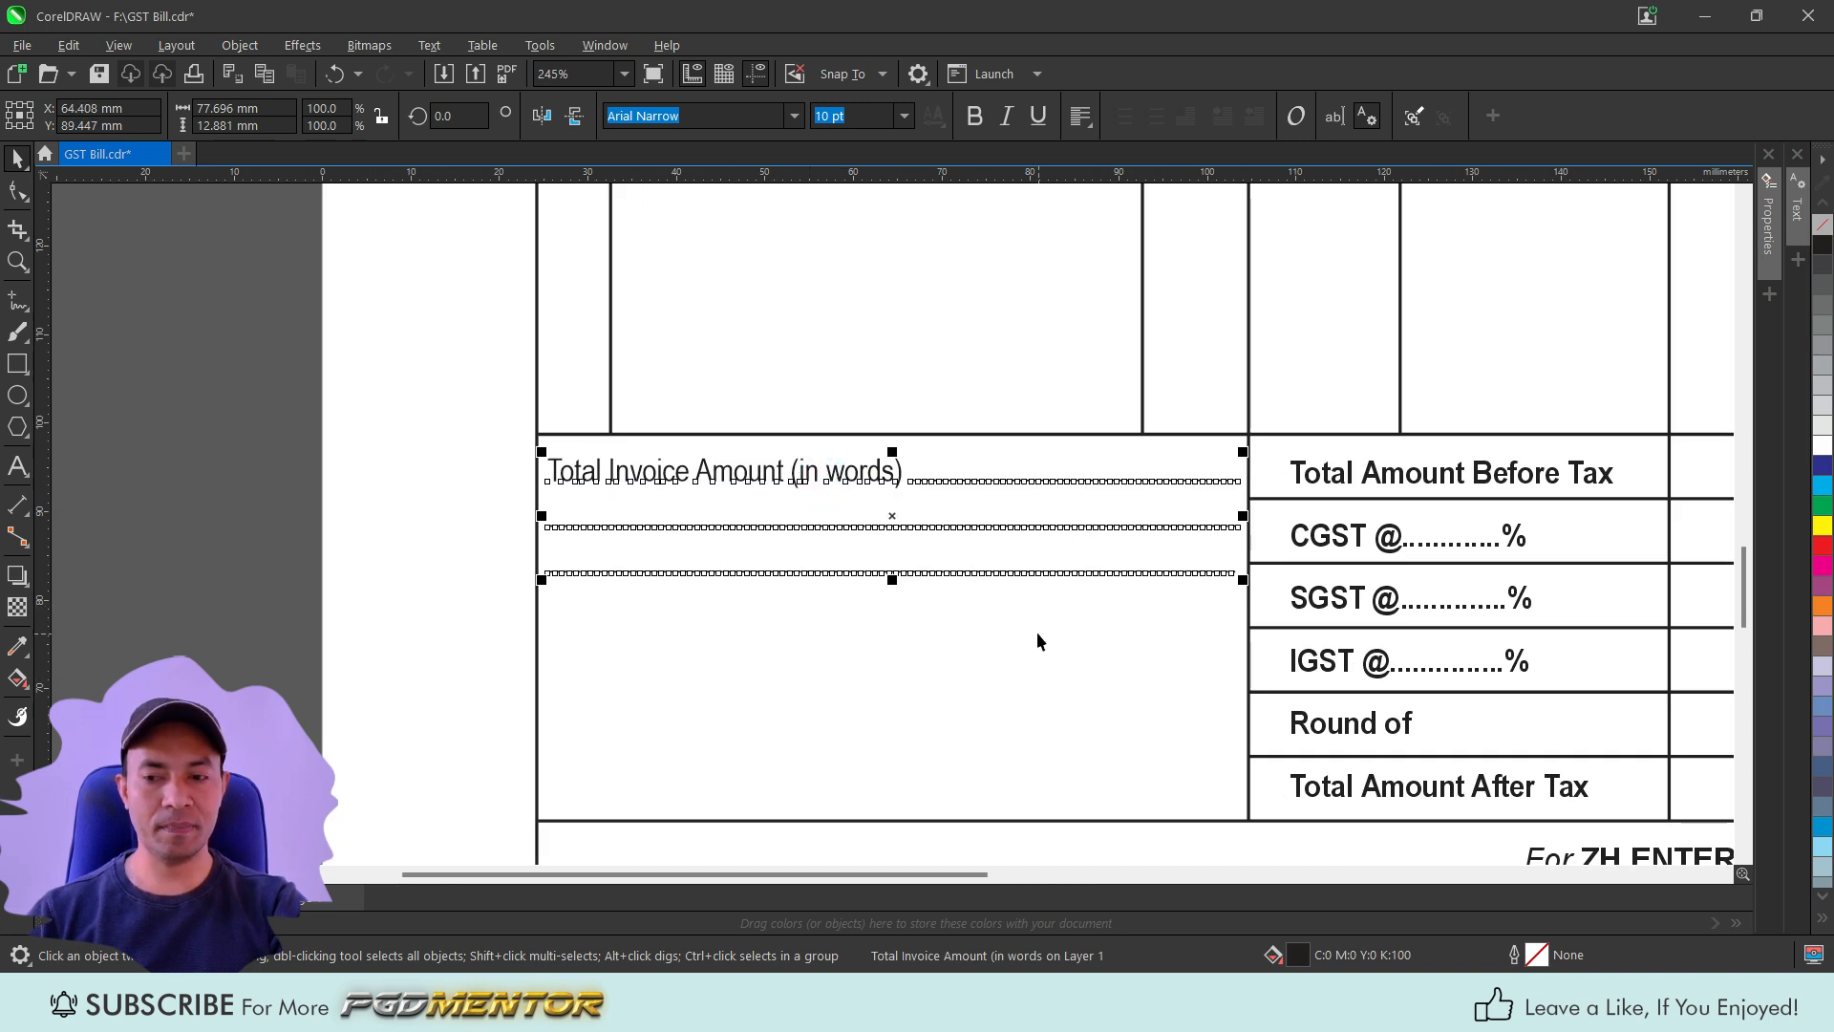
click(1253, 633)
drag(1241, 627, 524, 642)
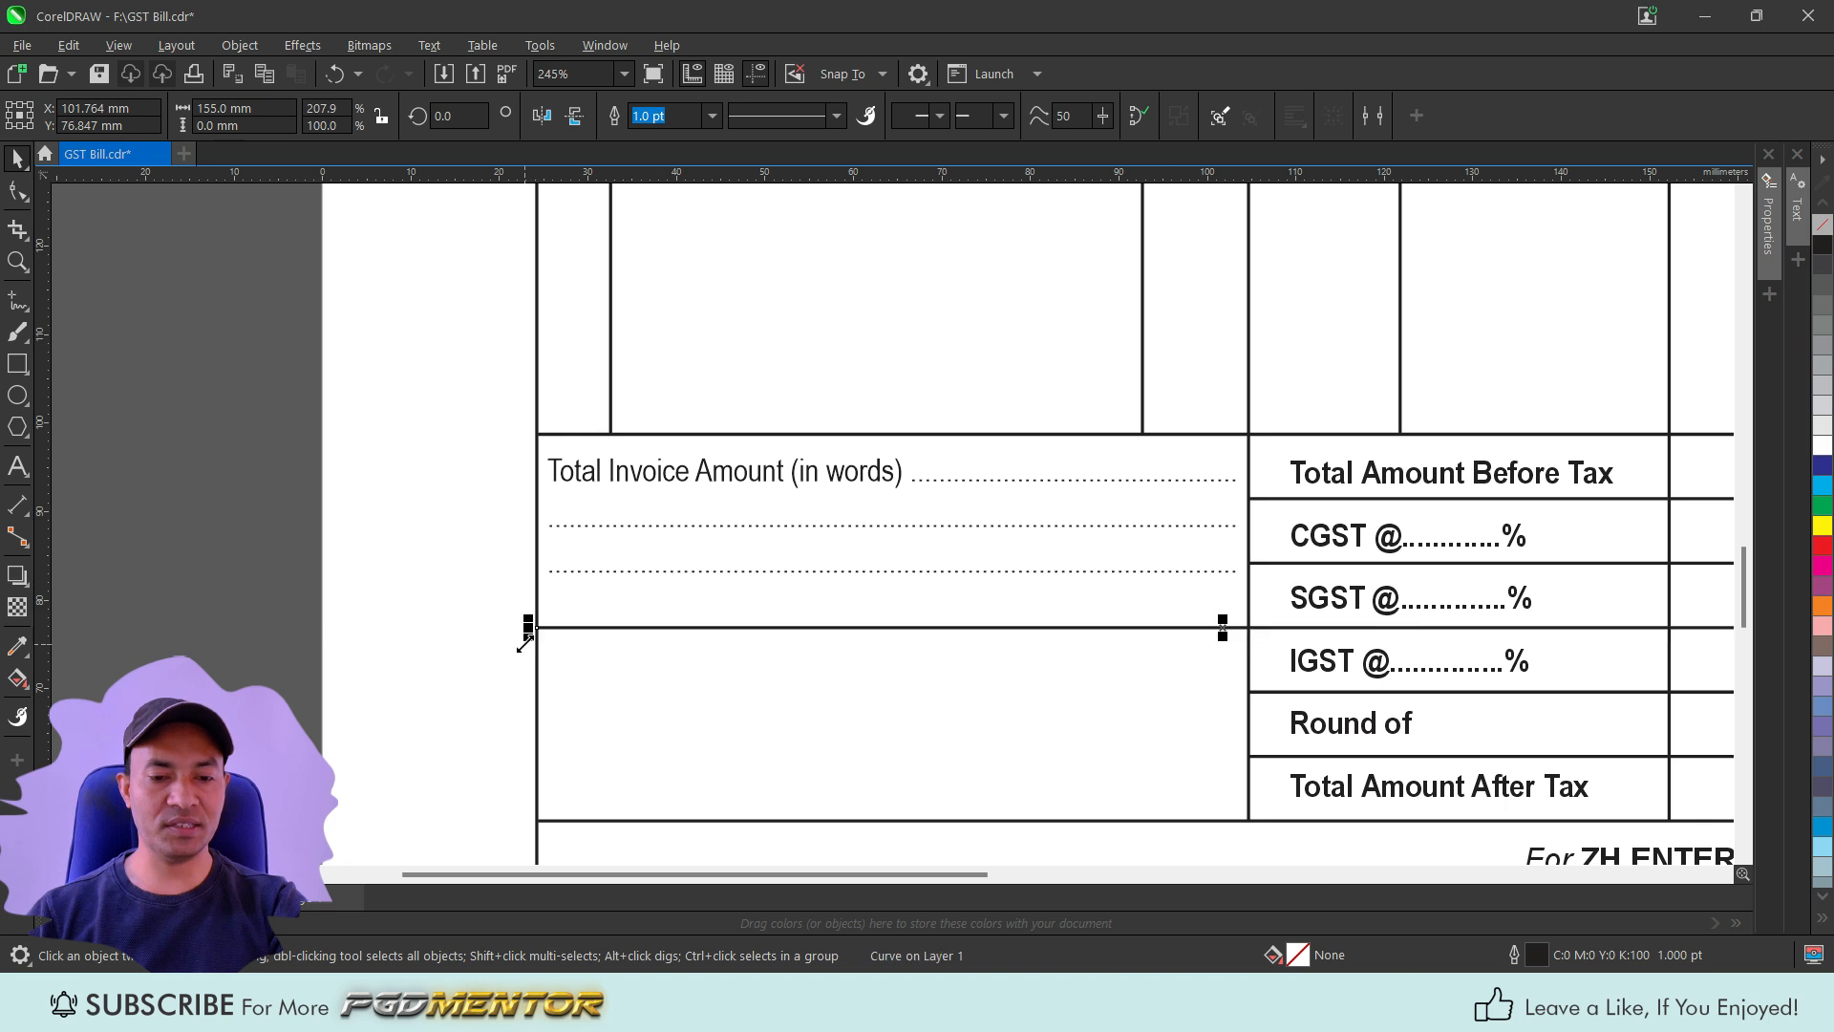
click(712, 523)
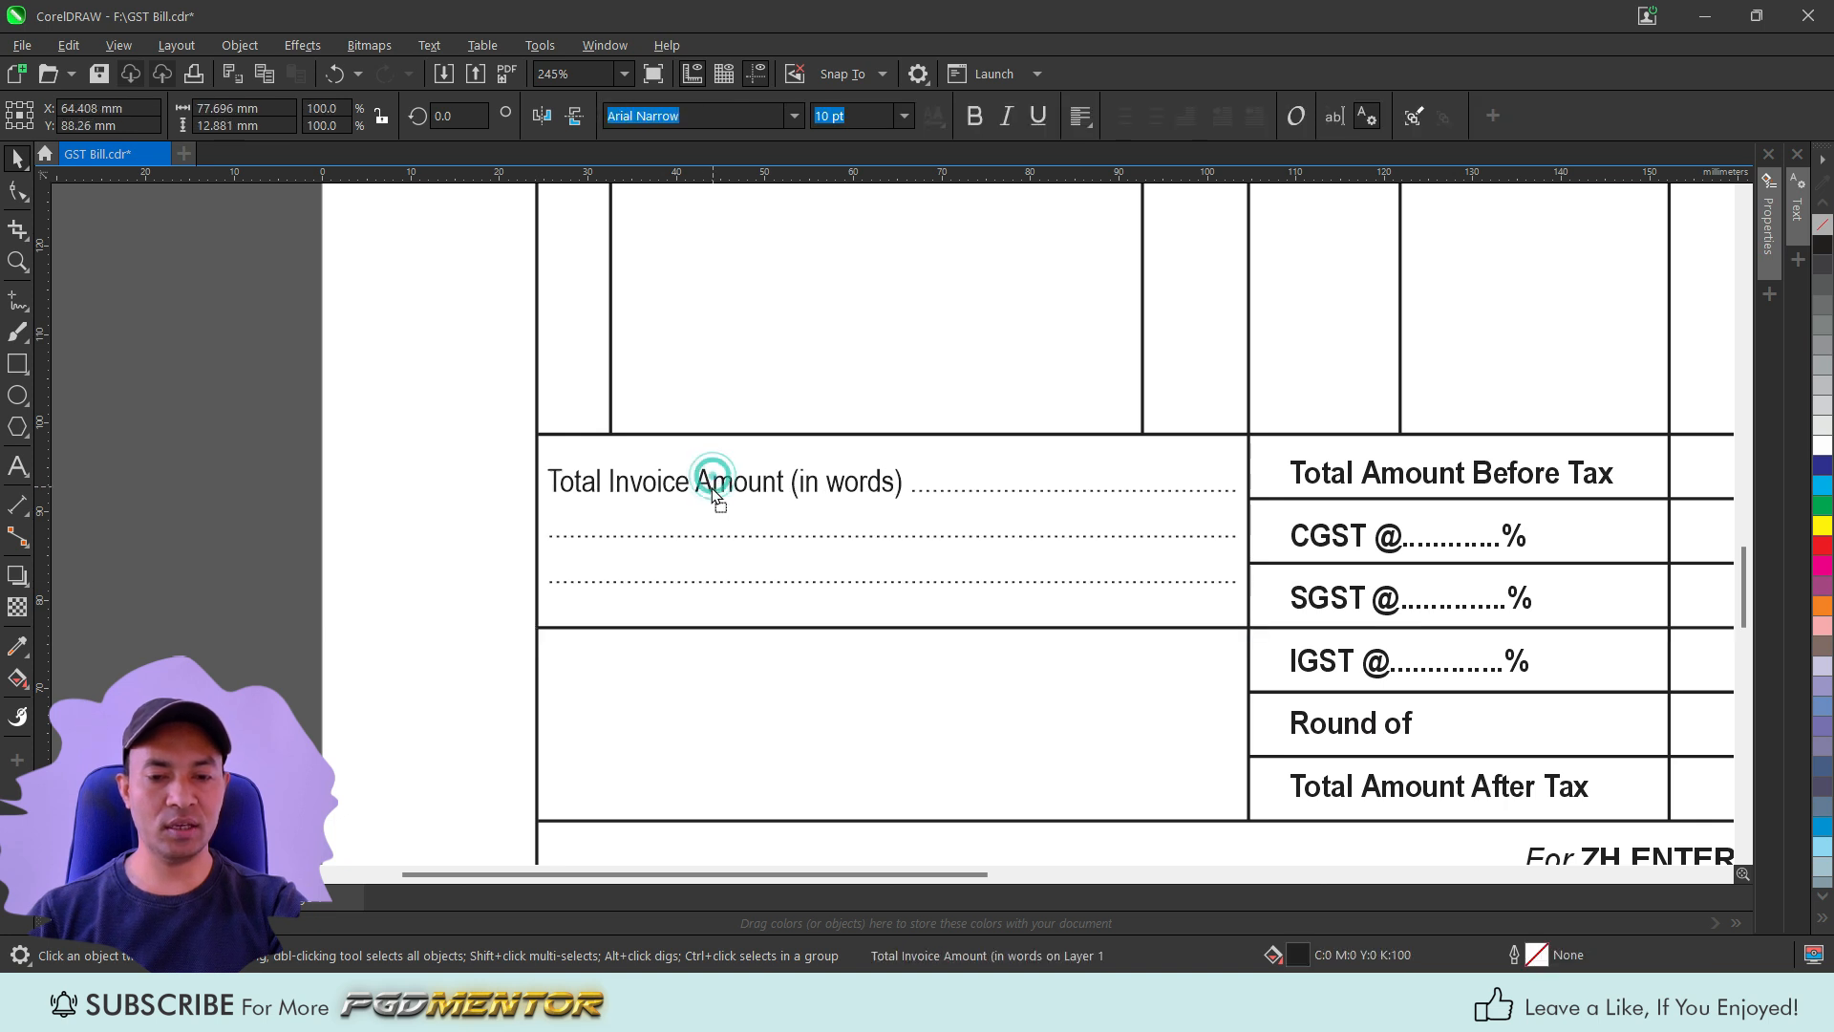
scroll(808, 482, down, 1)
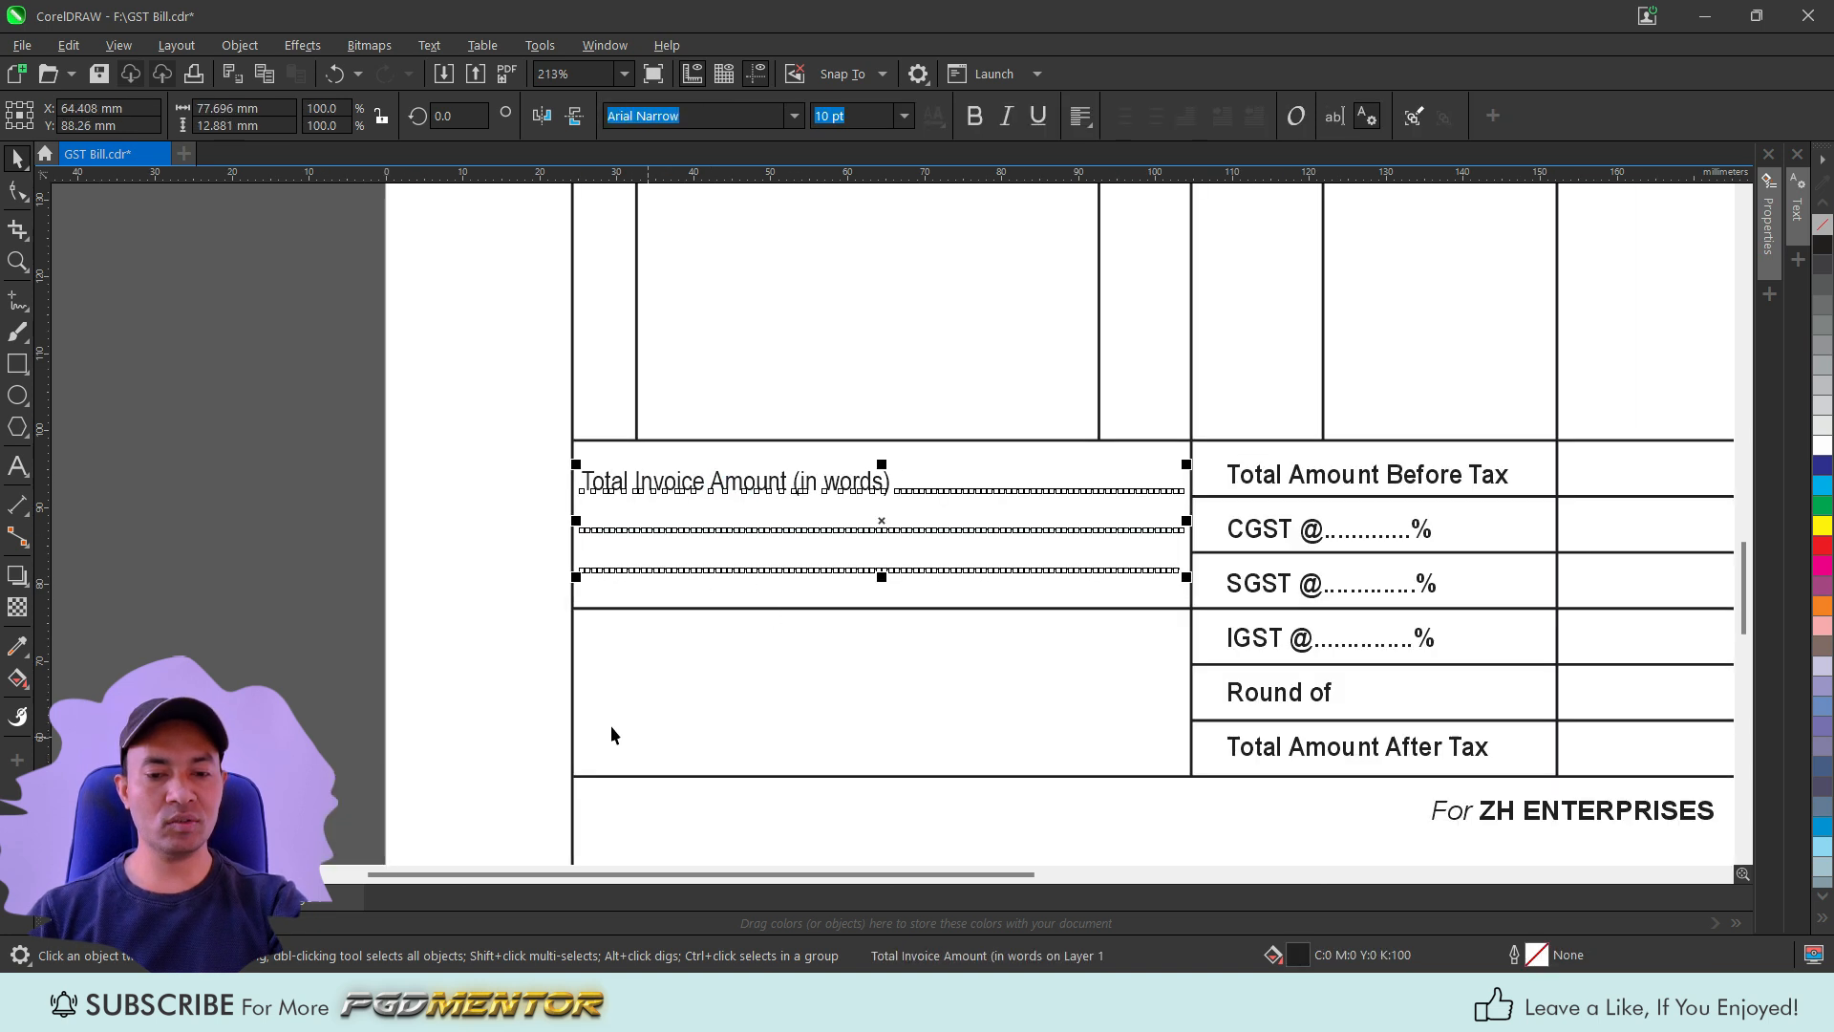
Move the bank details text block into the empty cell below the Total Invoice Amount lines and align it within the cell.
scroll(715, 650, down, 1)
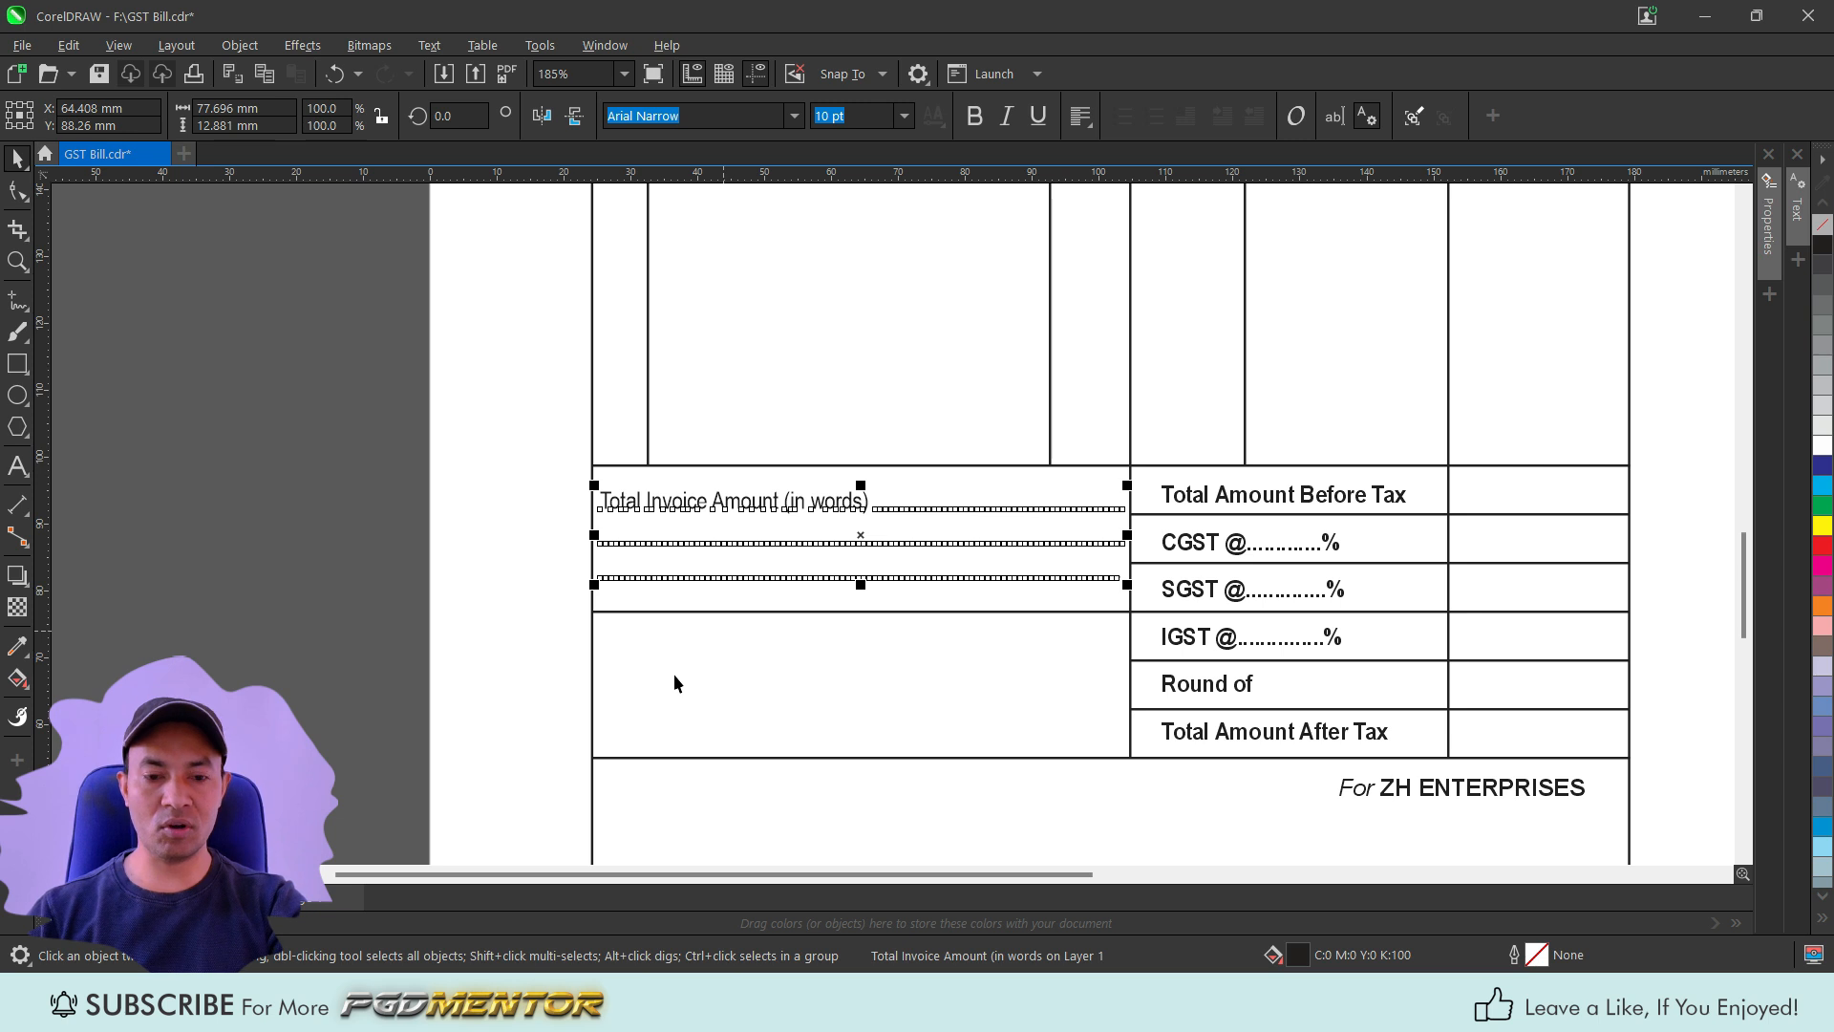
scroll(798, 698, down, 5)
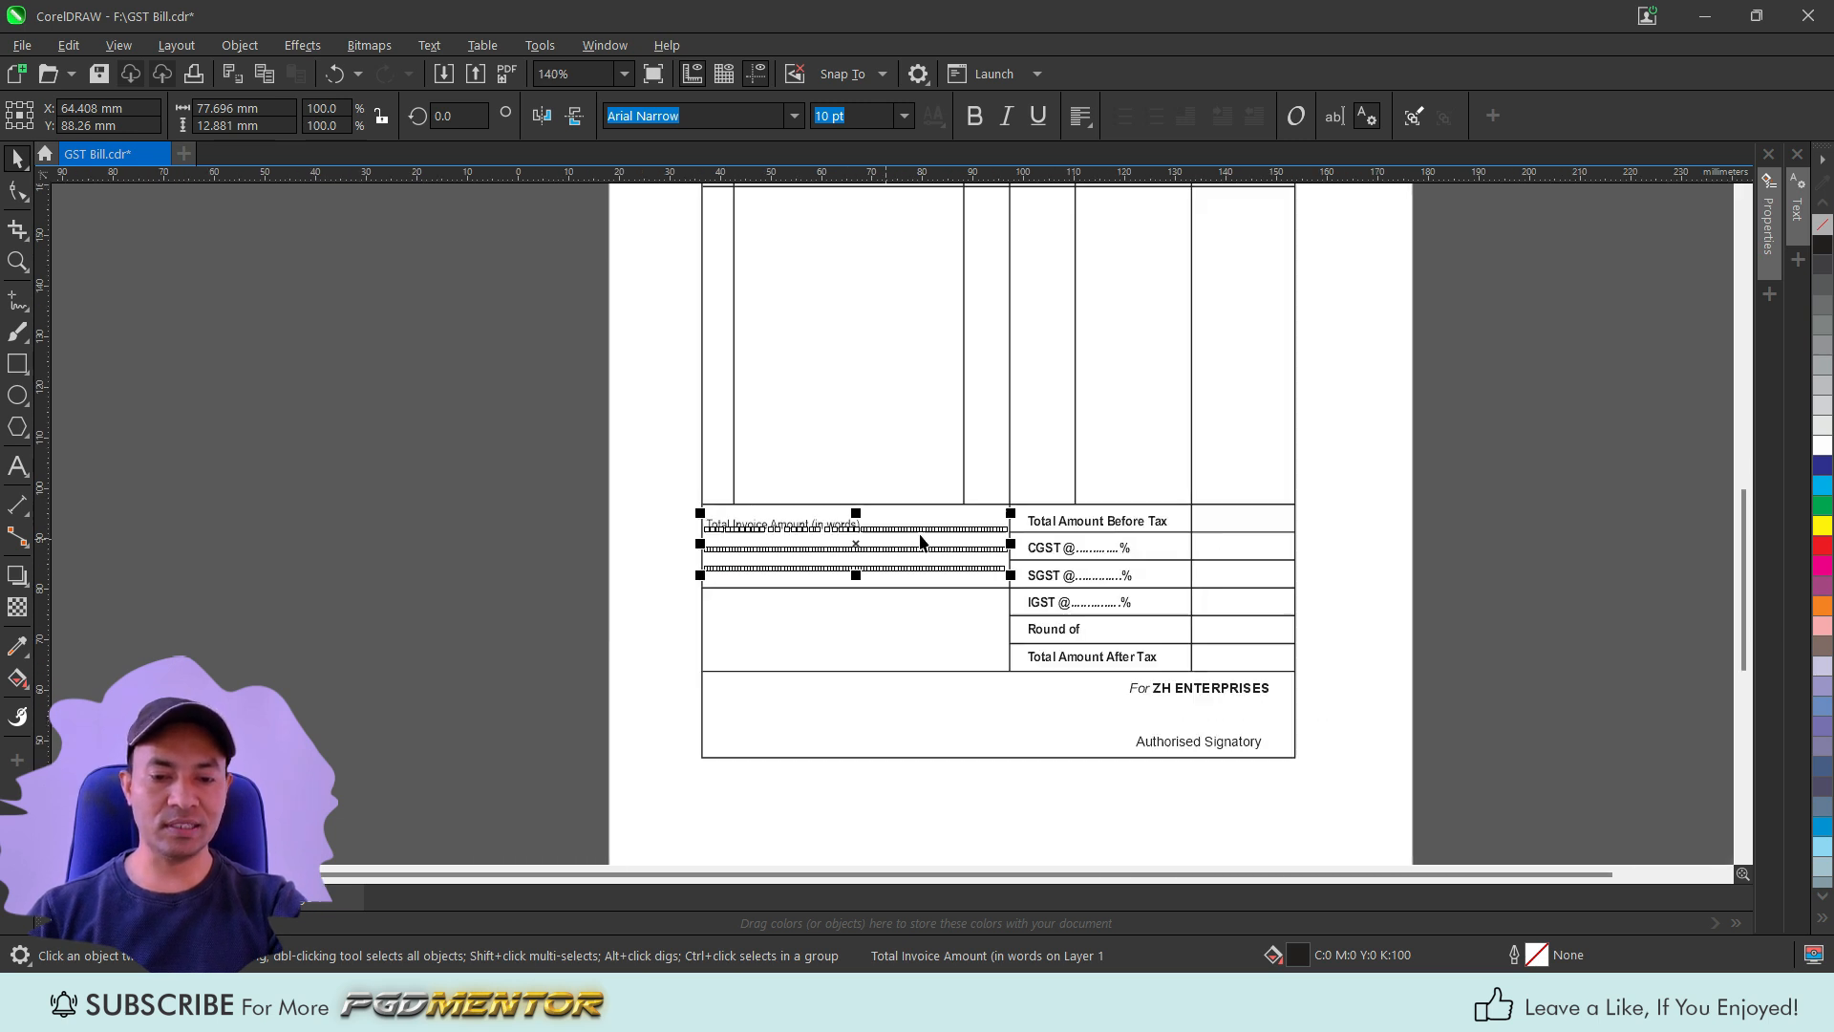
drag(483, 812, 813, 590)
scroll(815, 587, up, 6)
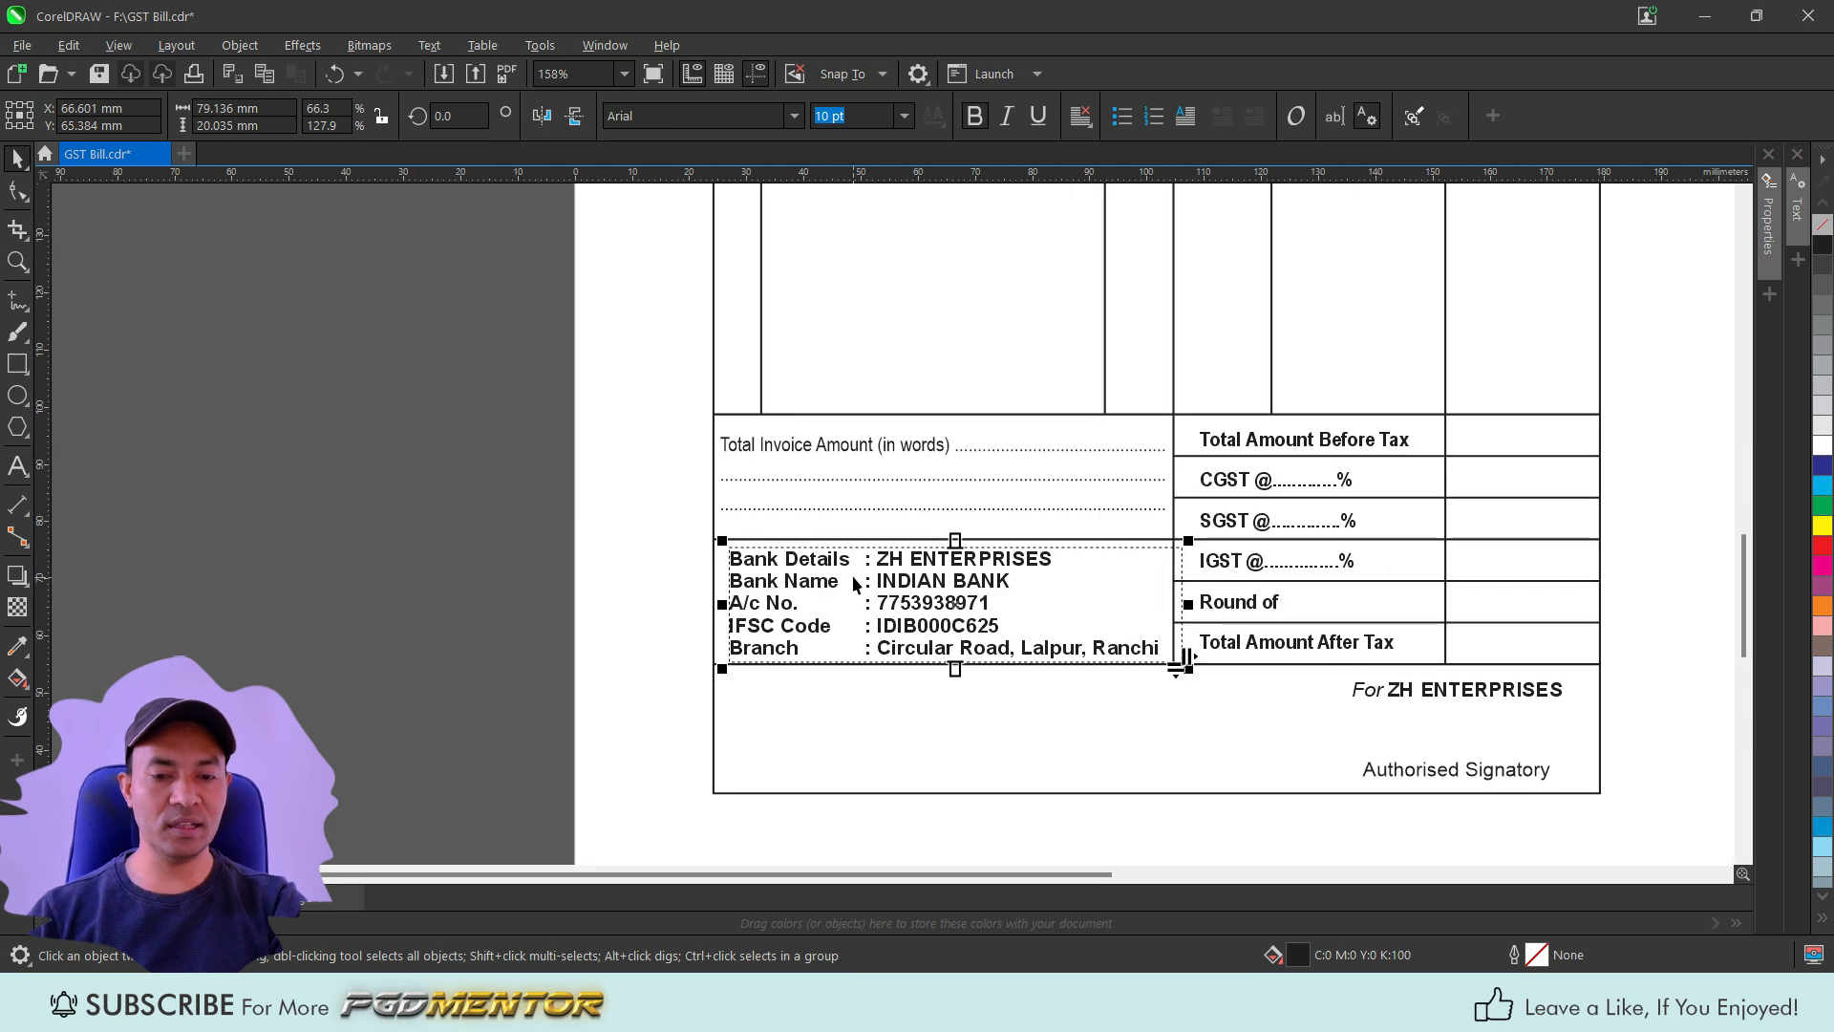
scroll(821, 552, down, 2)
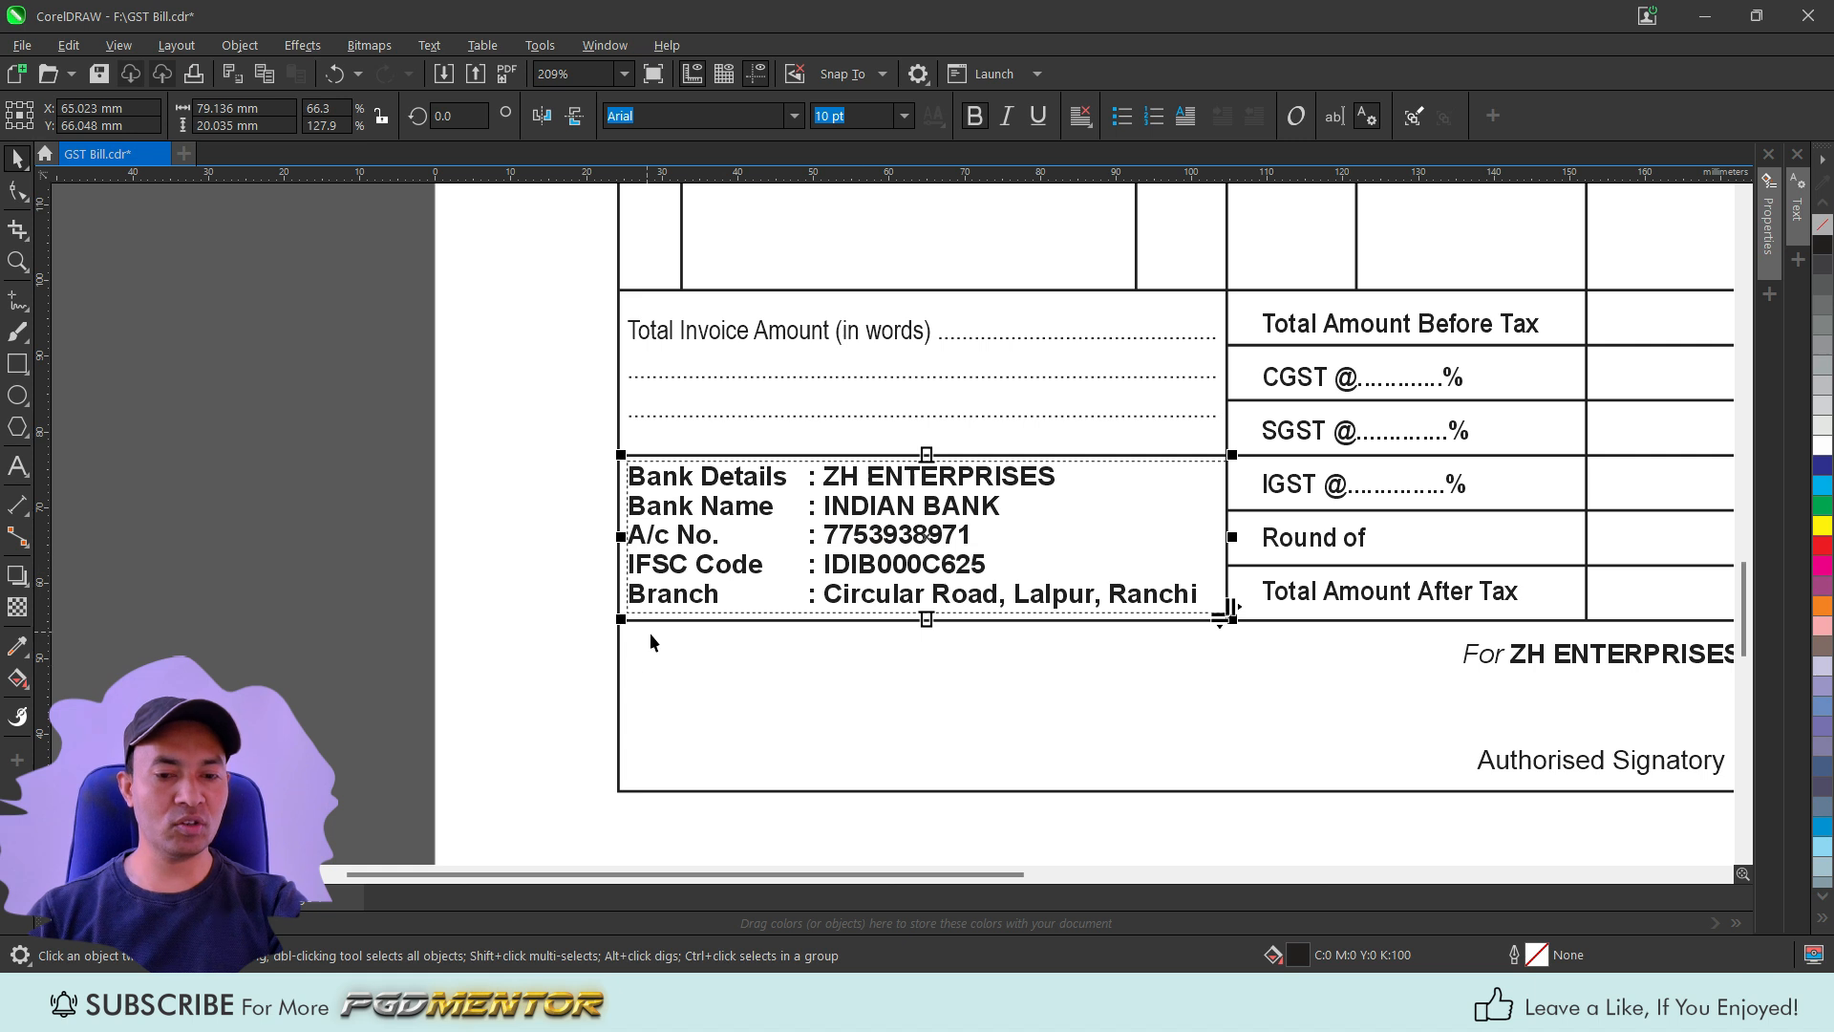
Move the E. & O. E. and Note declaration texts into the signature area below the bank details, and raise E. & O. E. slightly.
scroll(705, 664, down, 5)
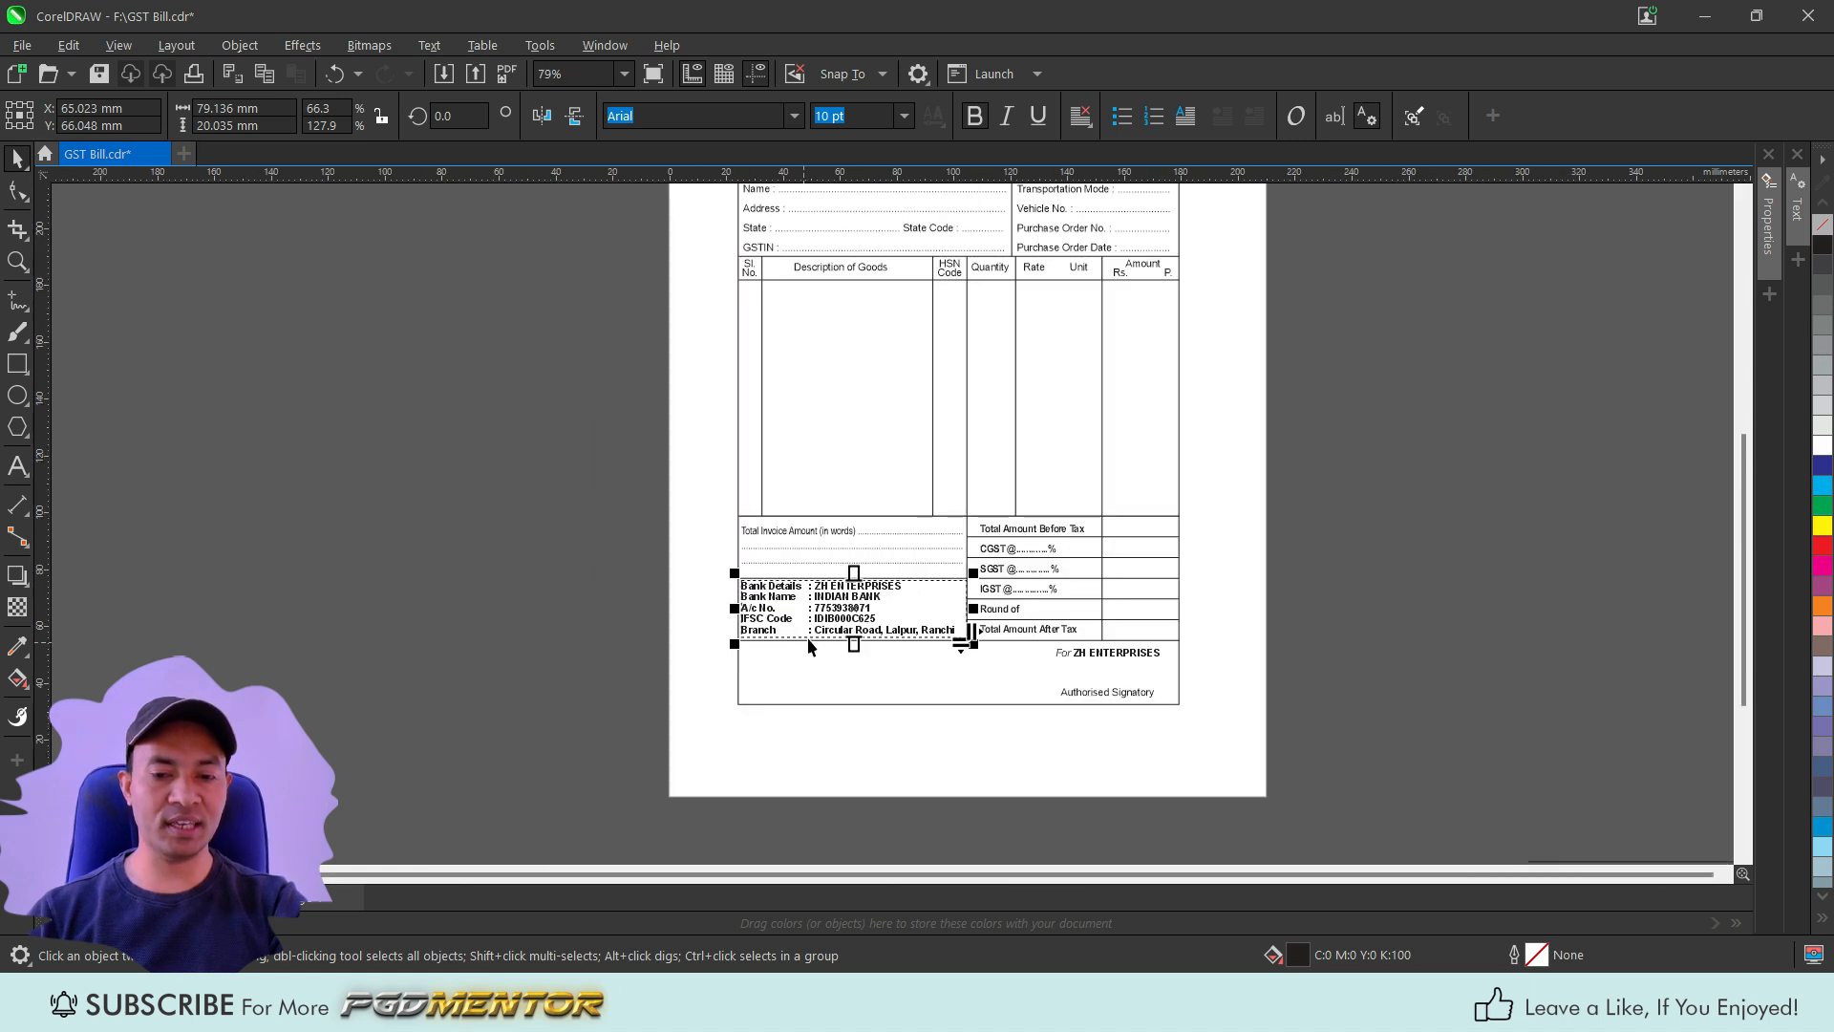
drag(423, 757, 764, 839)
drag(563, 776, 801, 612)
scroll(801, 611, up, 2)
scroll(801, 612, up, 3)
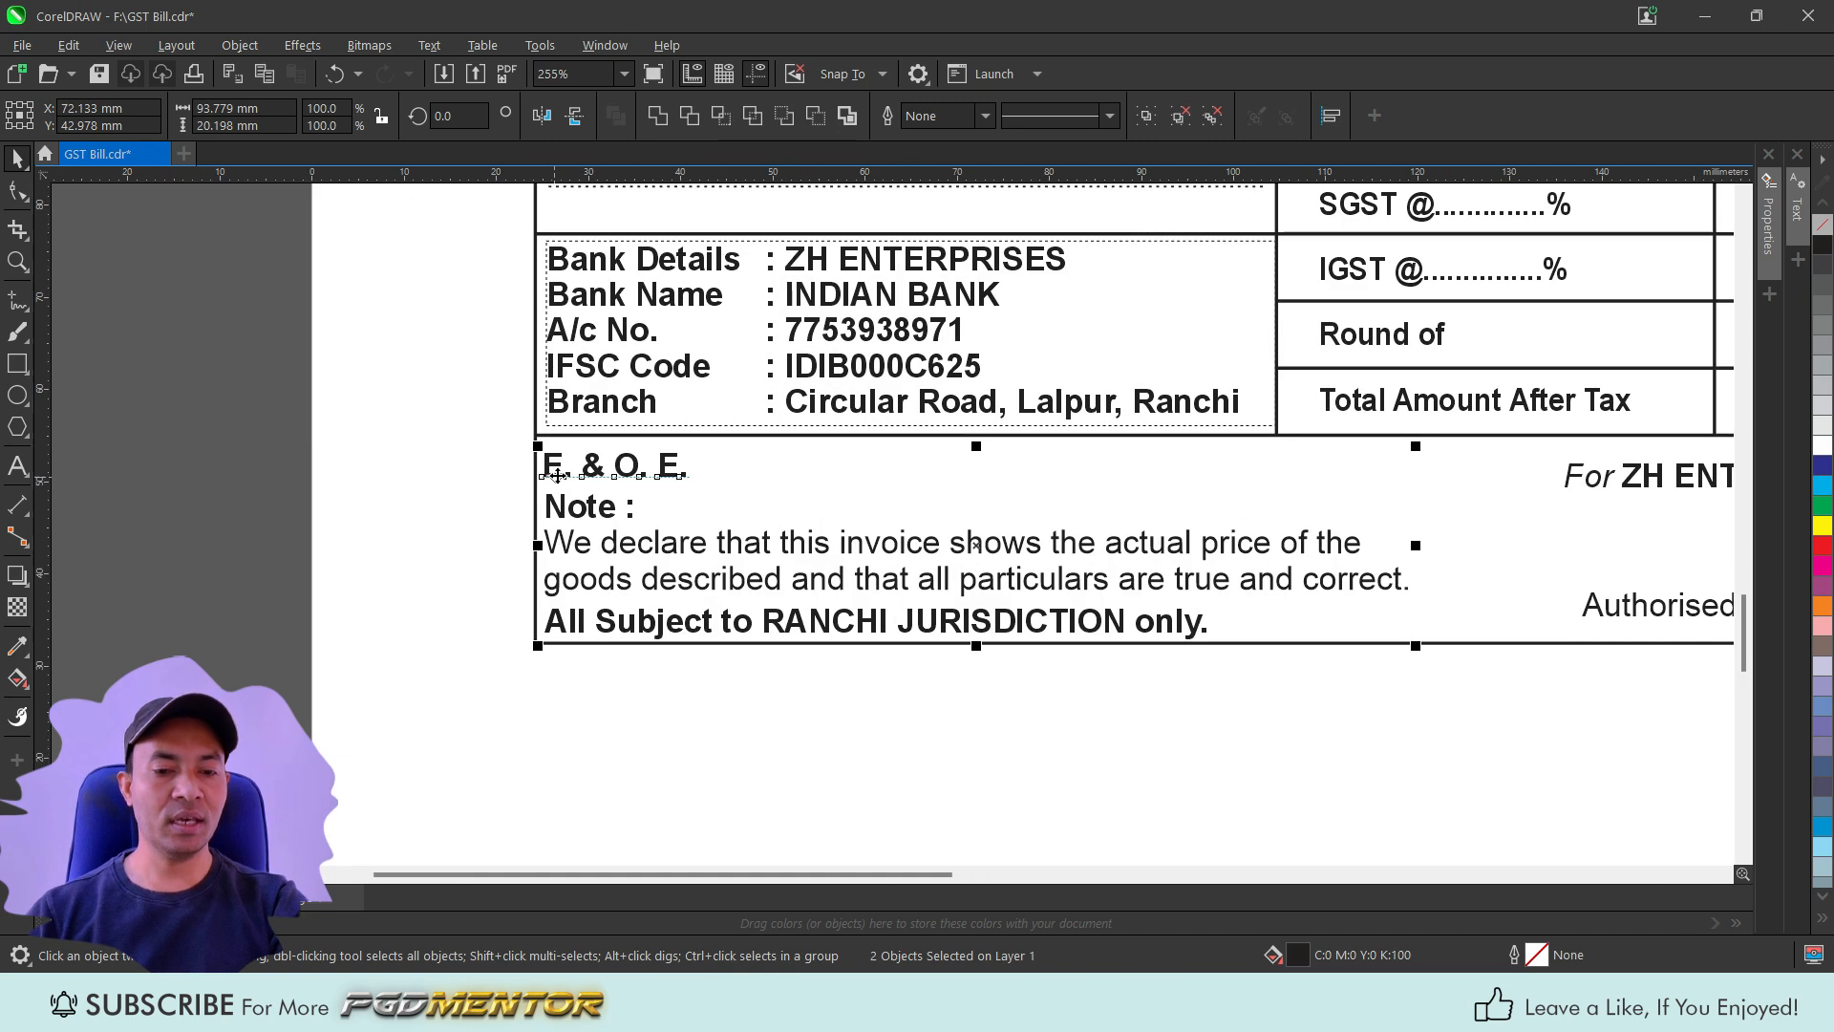
click(390, 501)
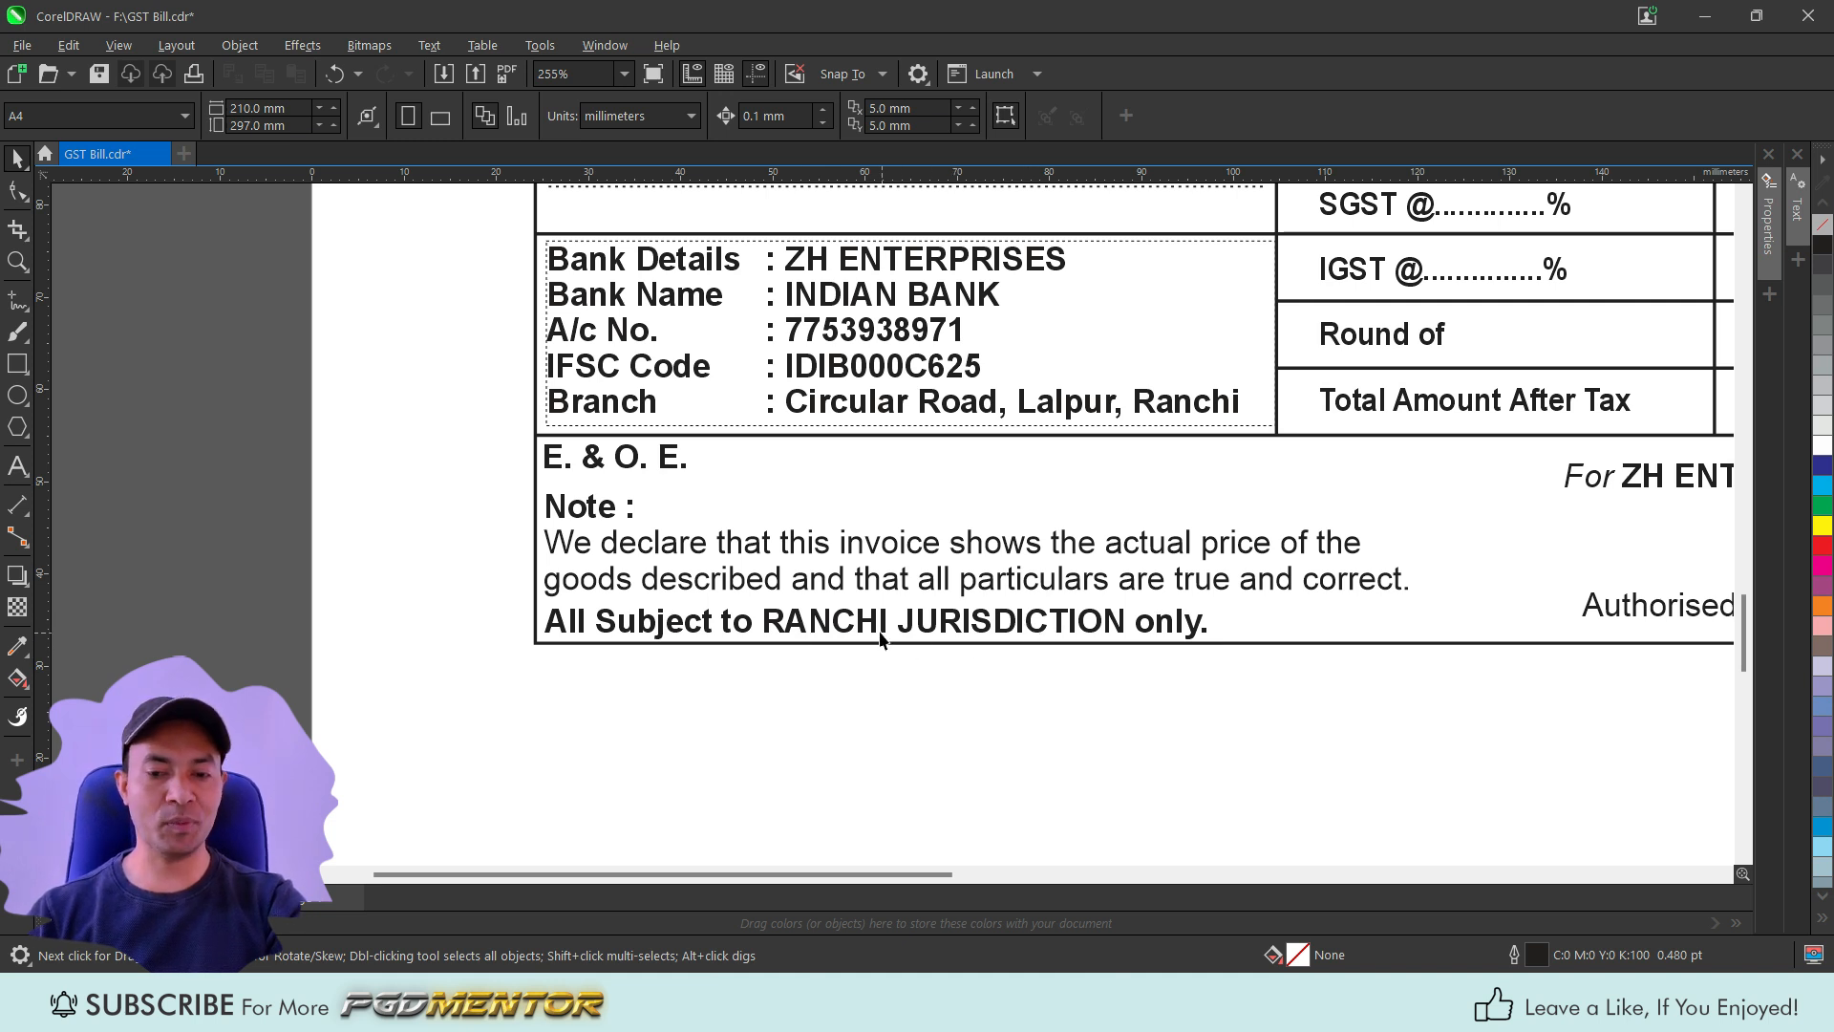
Draw a 155 mm horizontal line across the goods table below its heading row, and lower it slightly.
scroll(880, 638, down, 5)
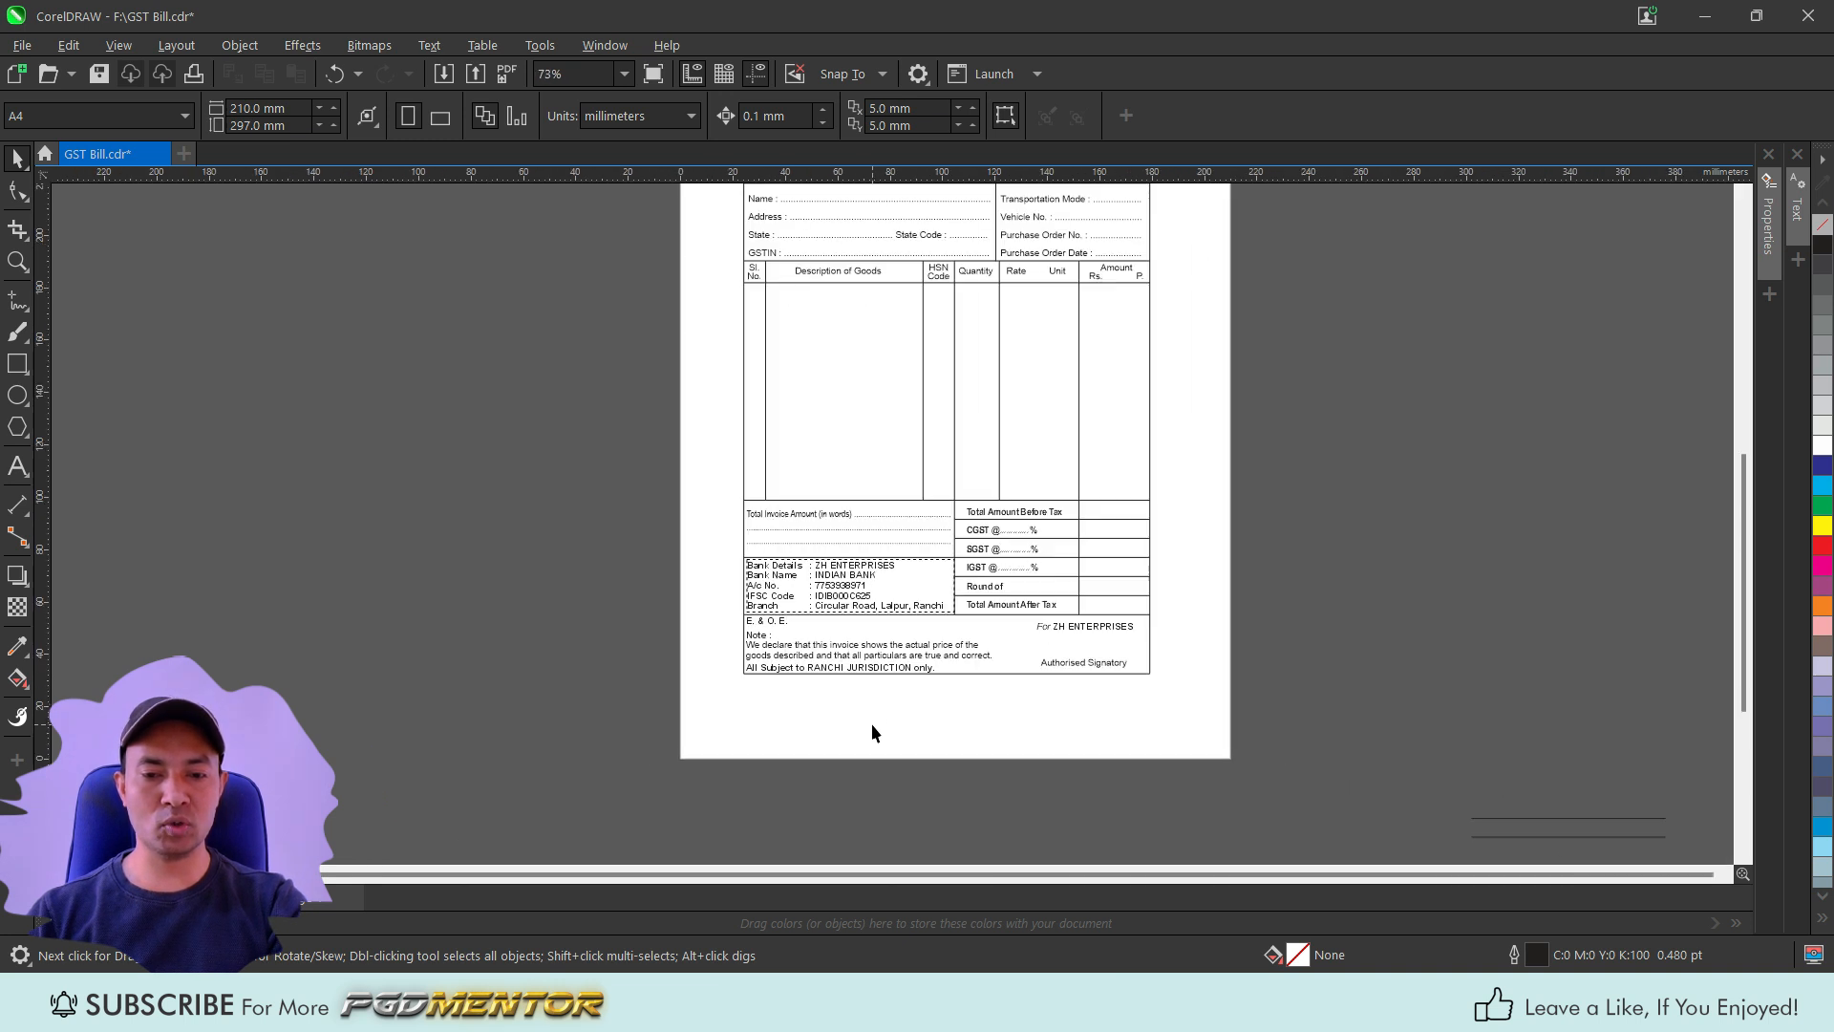
scroll(871, 724, down, 1)
scroll(953, 386, up, 1)
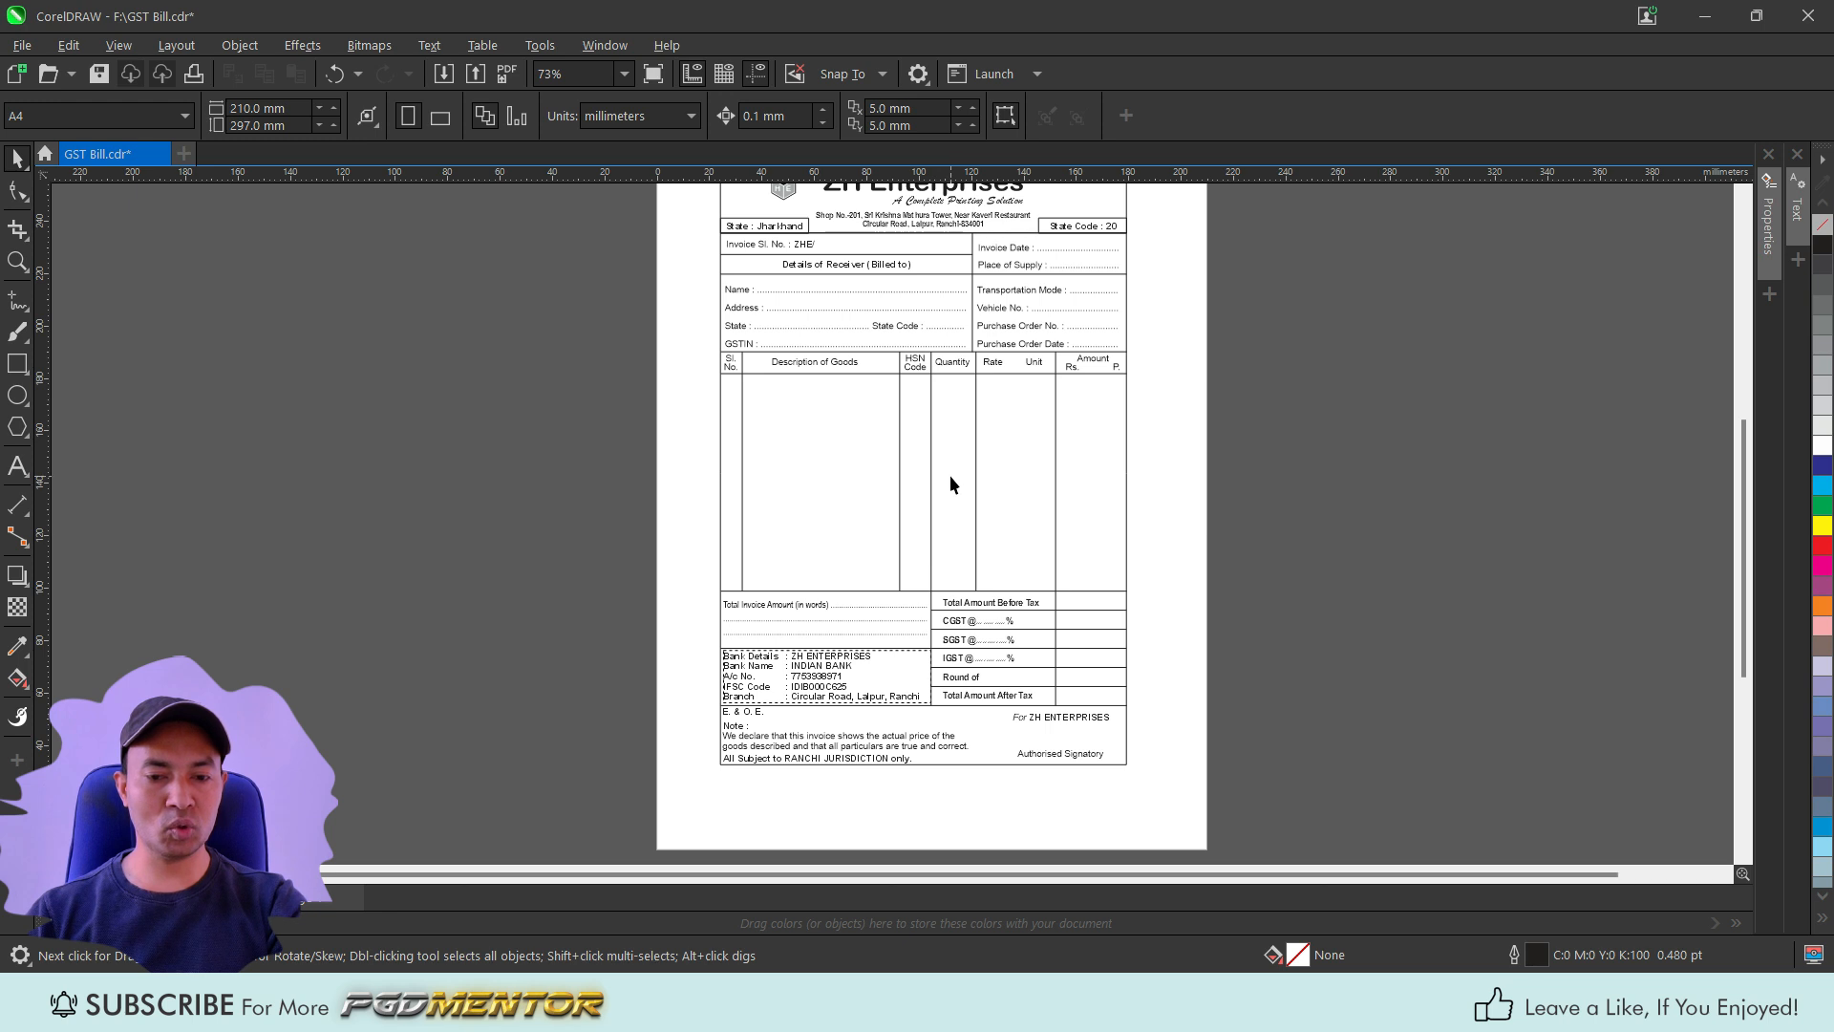
scroll(951, 478, up, 2)
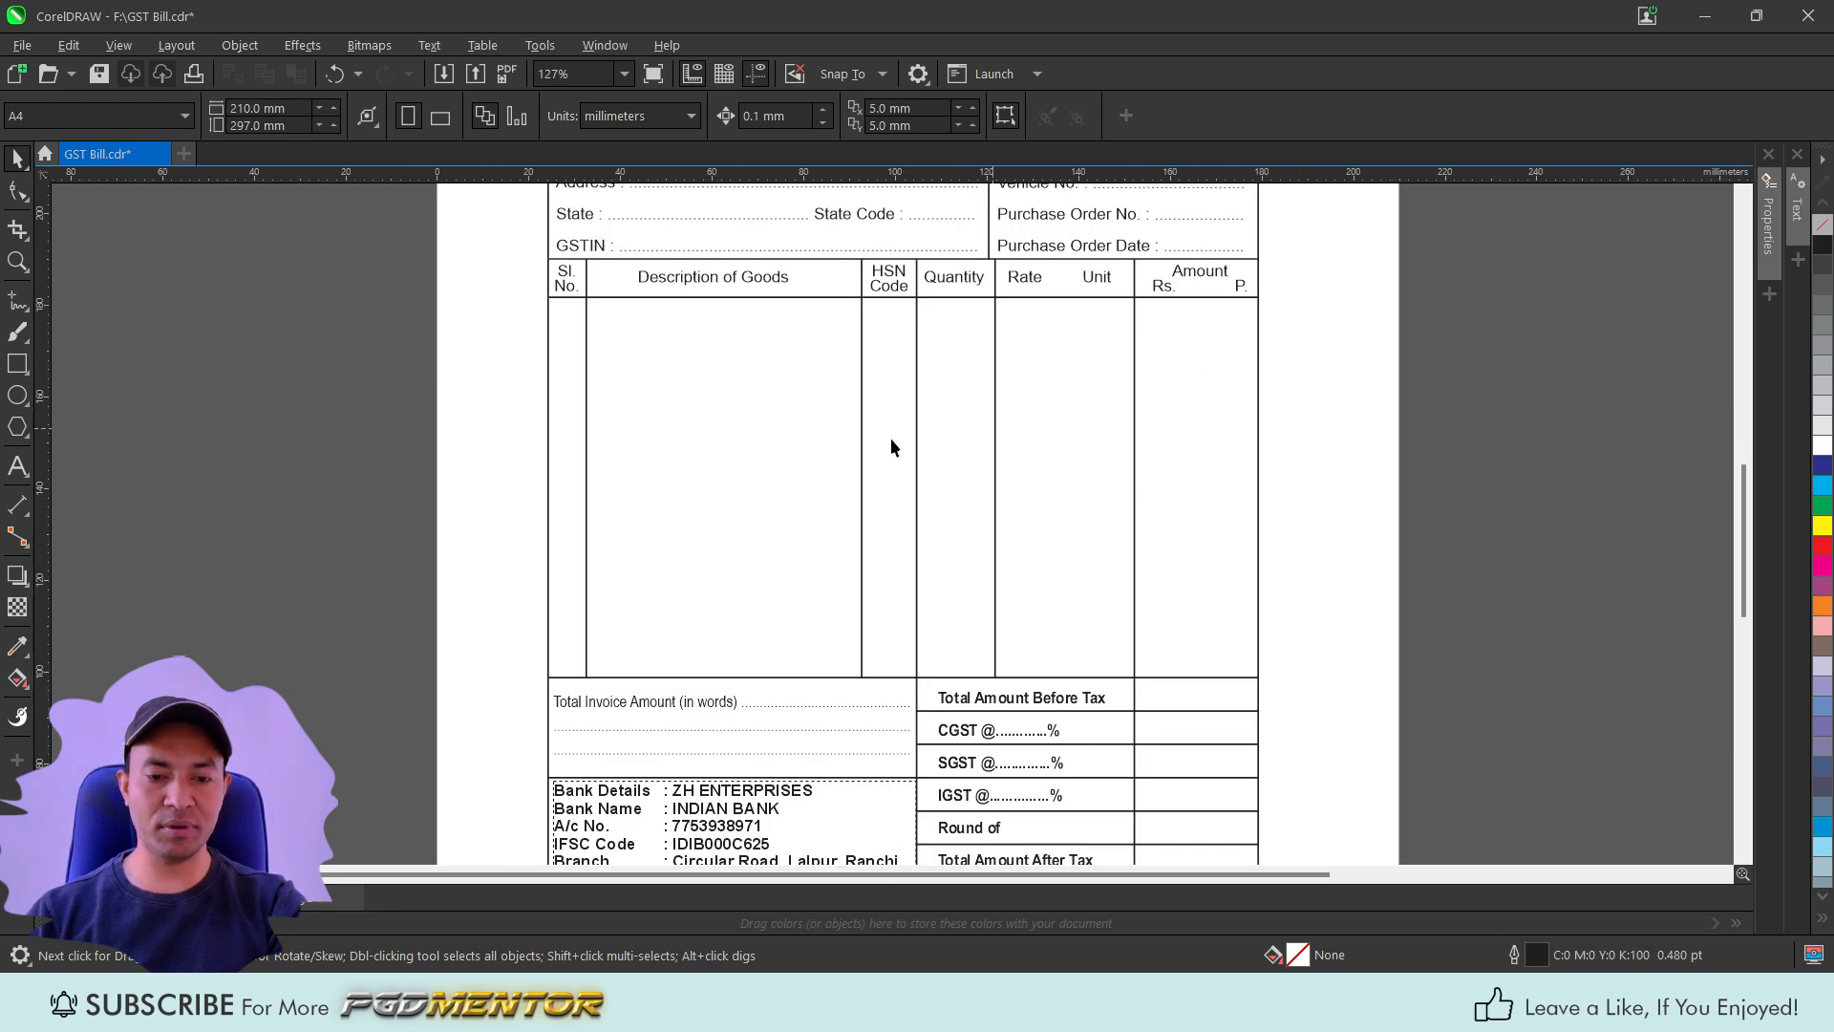
click(17, 303)
click(548, 327)
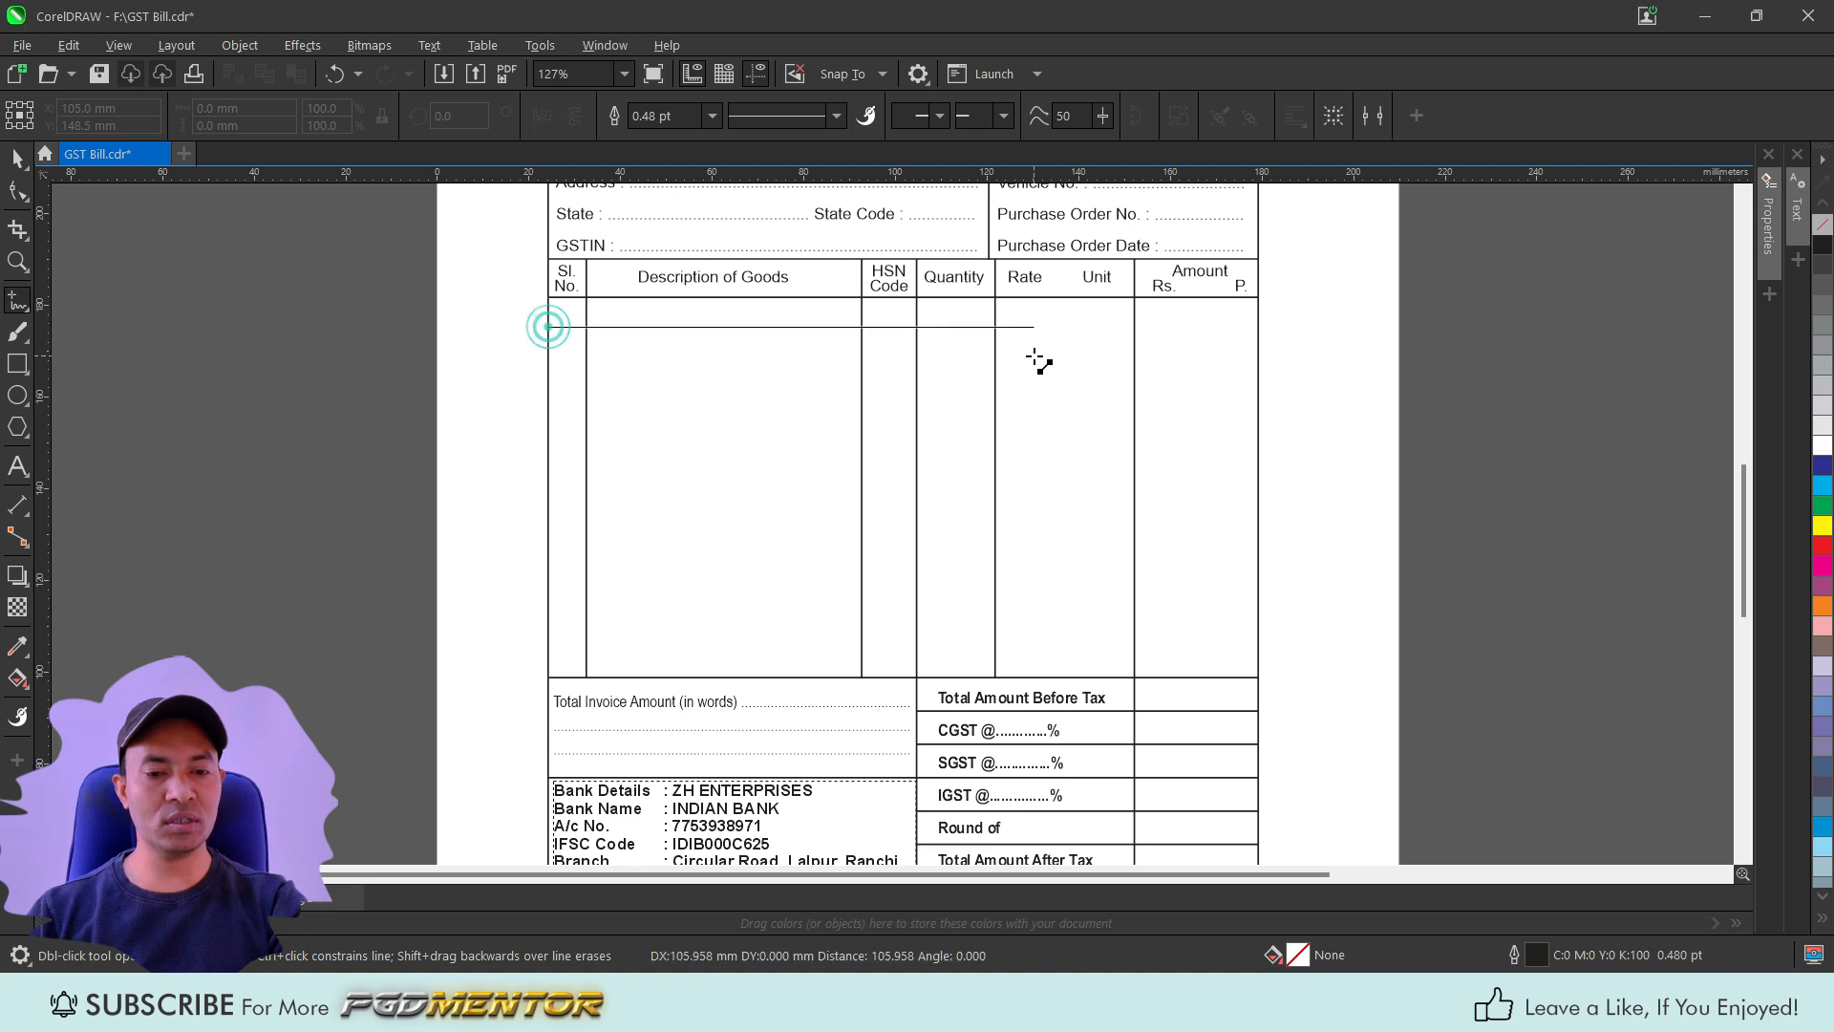
ctrl+click(1258, 364)
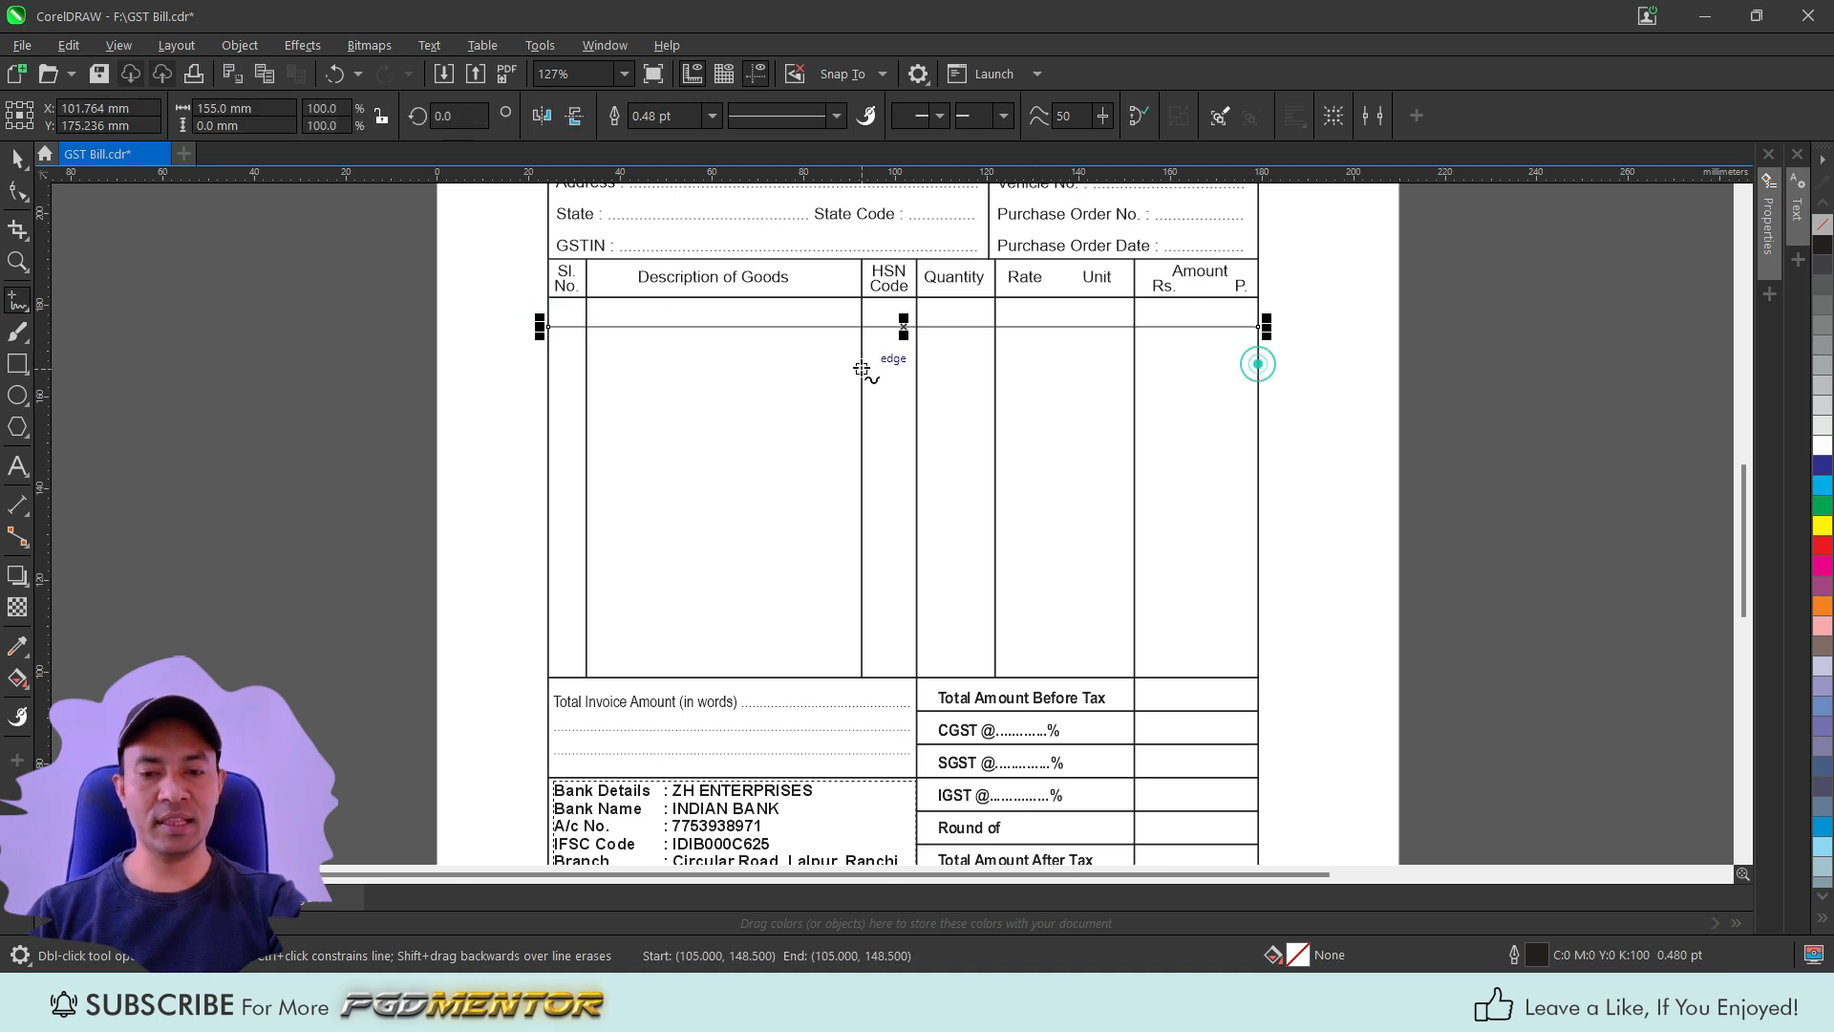
key(space)
scroll(772, 325, up, 2)
mouse_move(981, 330)
mouse_down()
mouse_move(1000, 356)
mouse_move(996, 329)
mouse_up()
scroll(902, 393, down, 1)
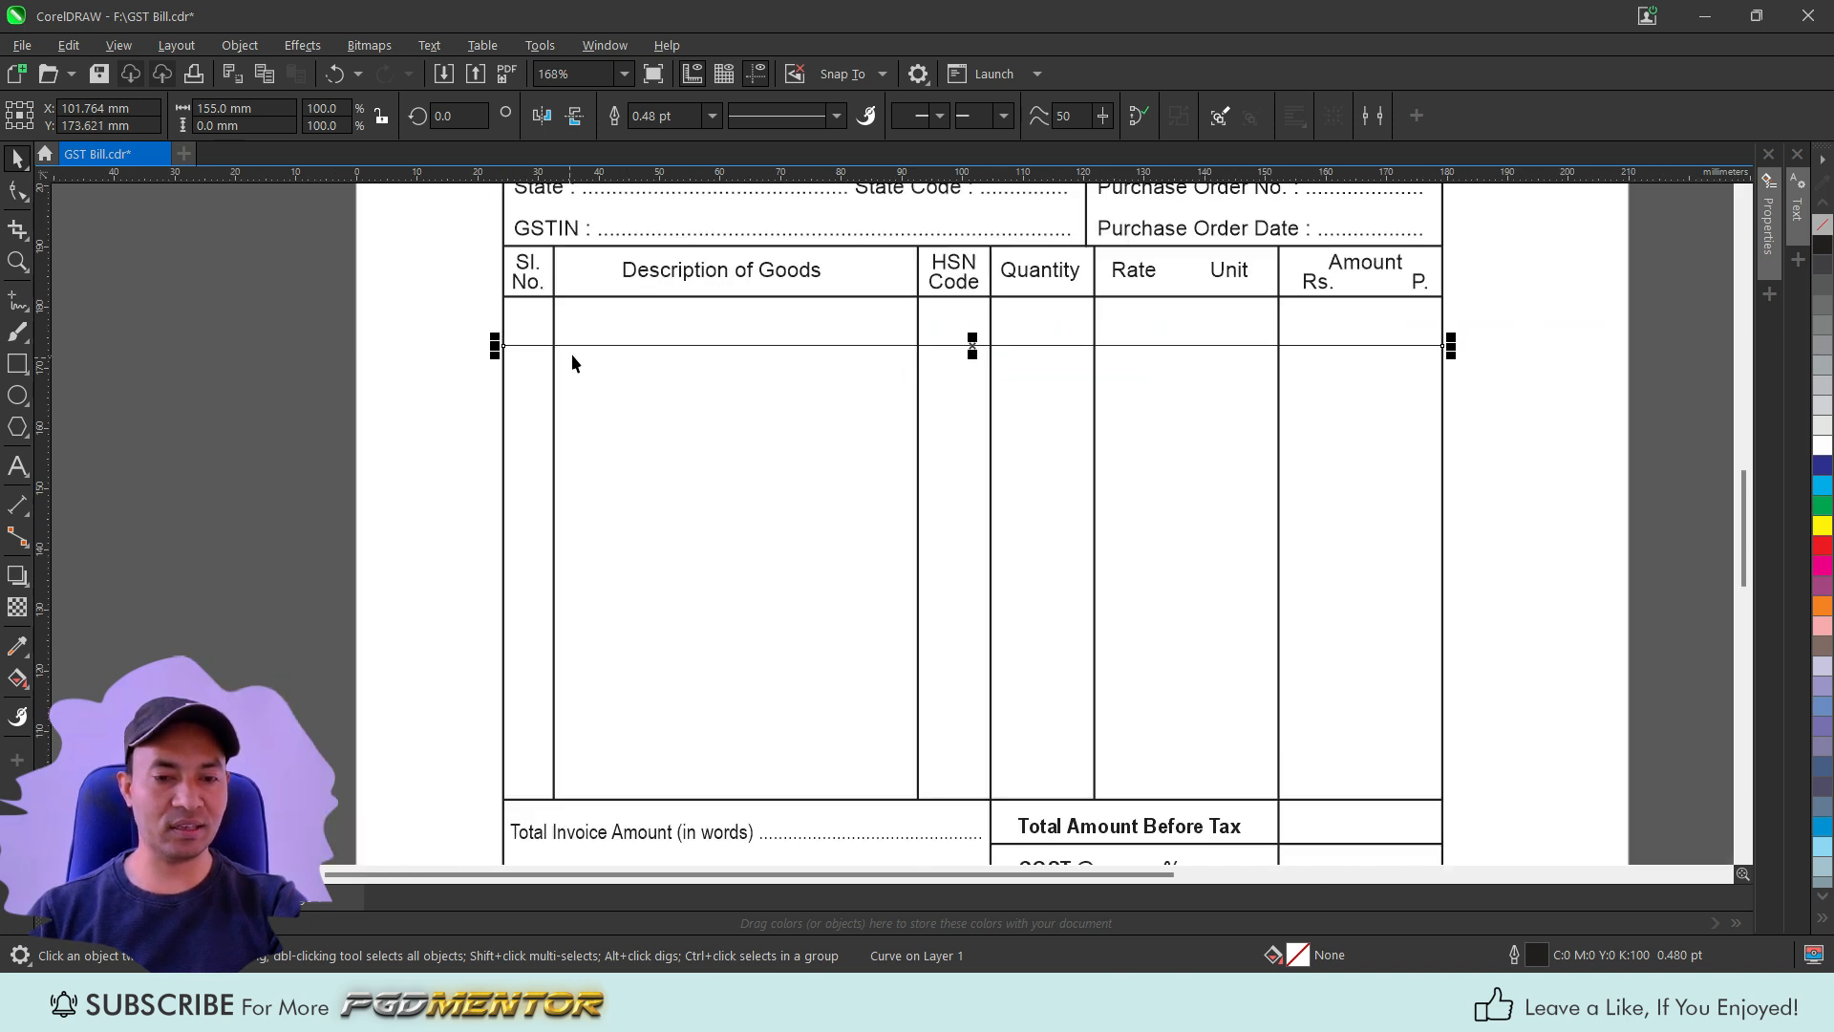
Give the new goods table line a 0.5 pt outline width and a dotted line style.
scroll(571, 360, up, 1)
click(711, 116)
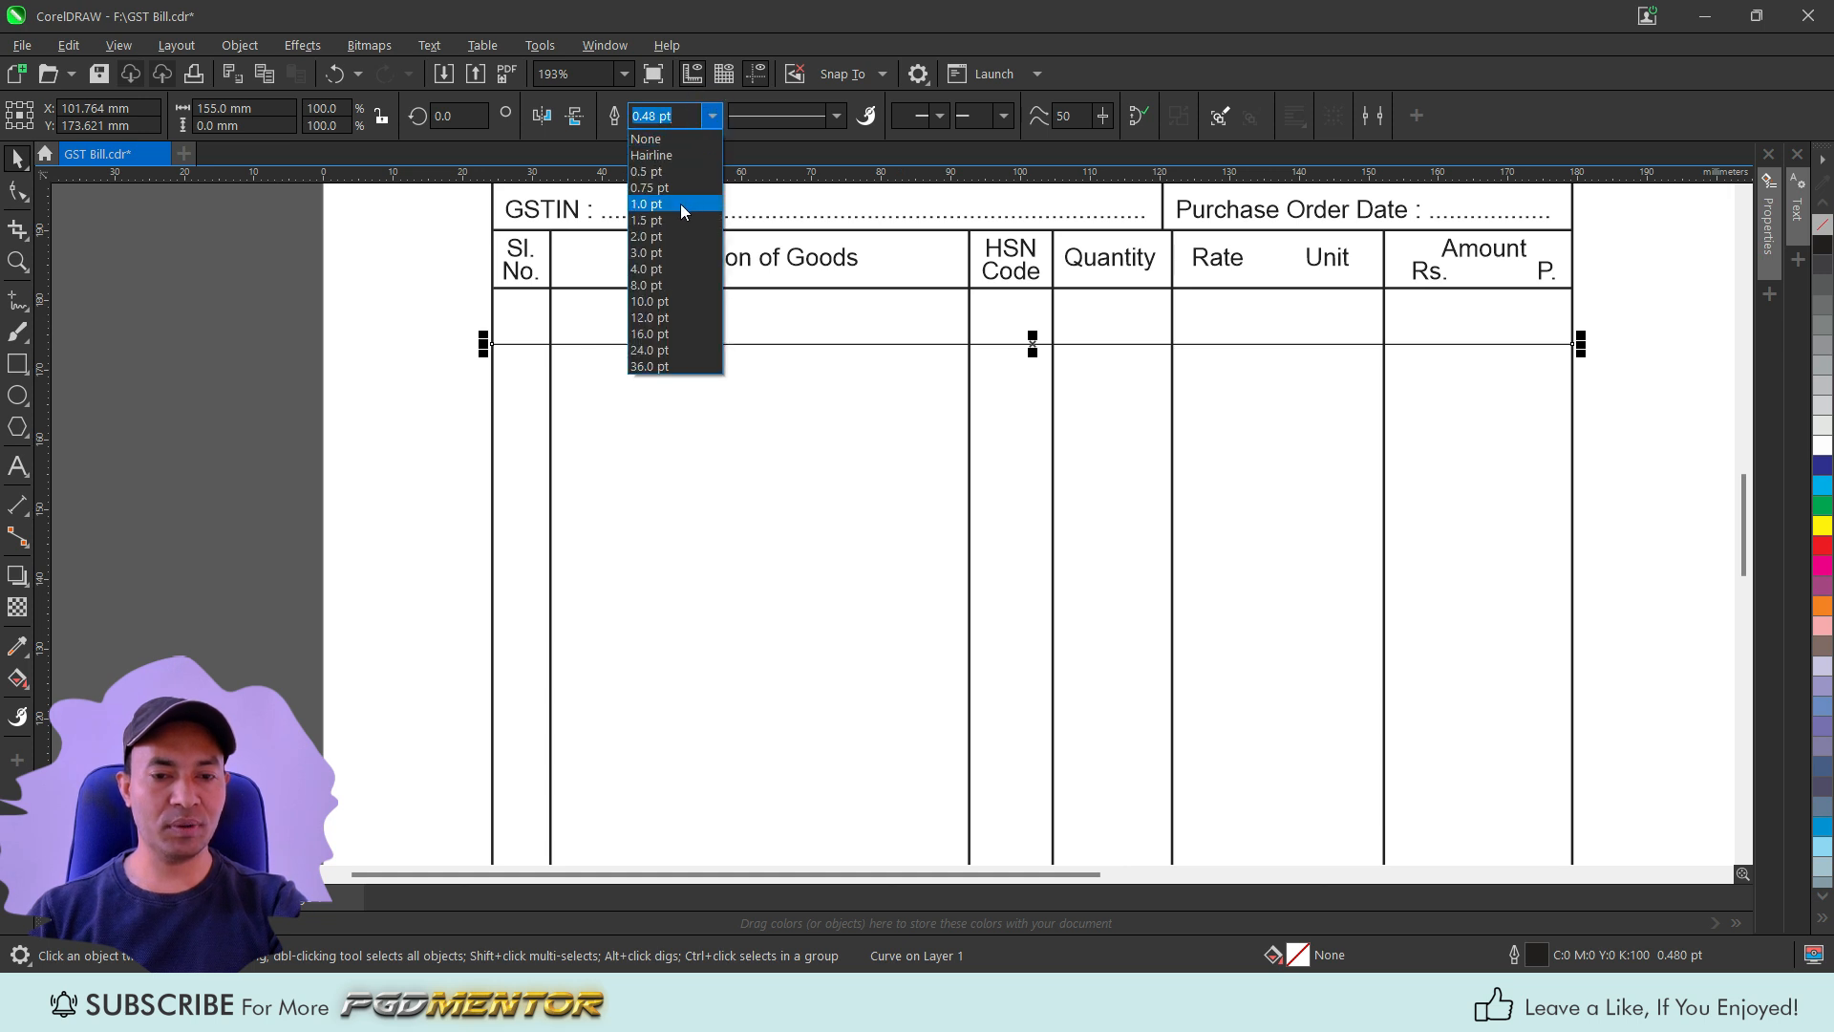
click(679, 205)
click(711, 115)
click(674, 171)
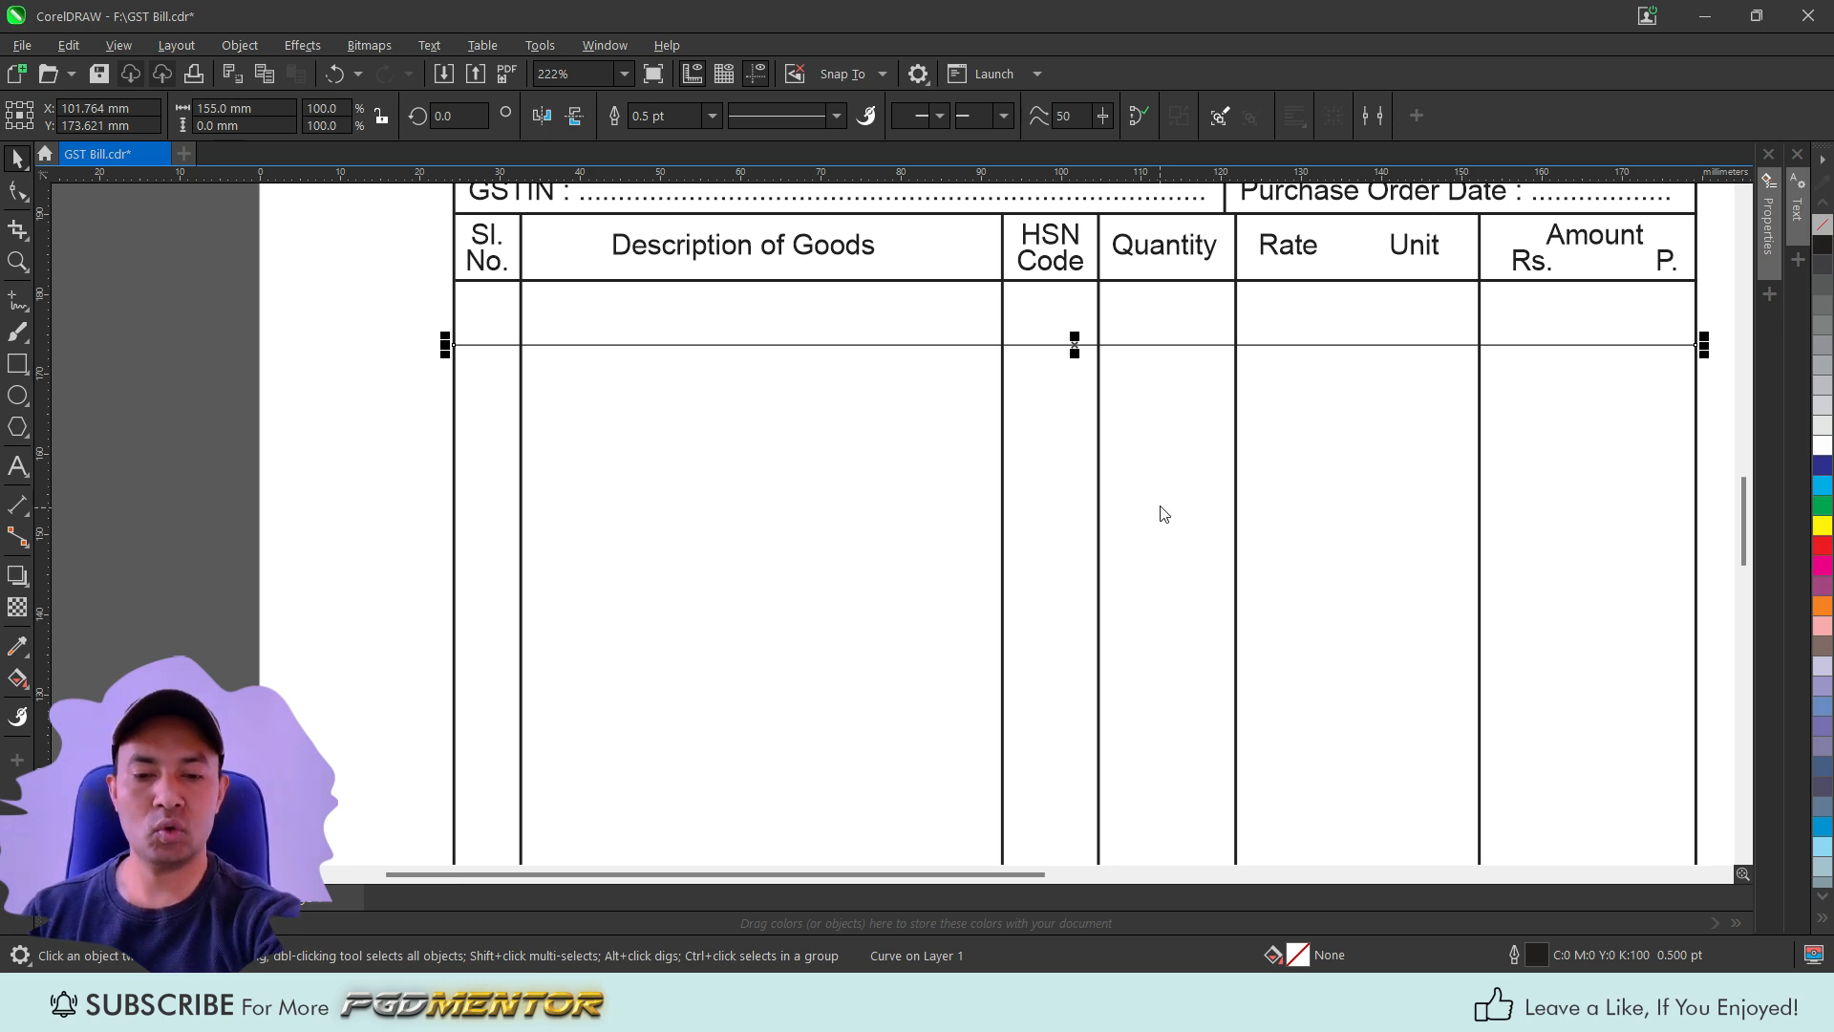
key(F12)
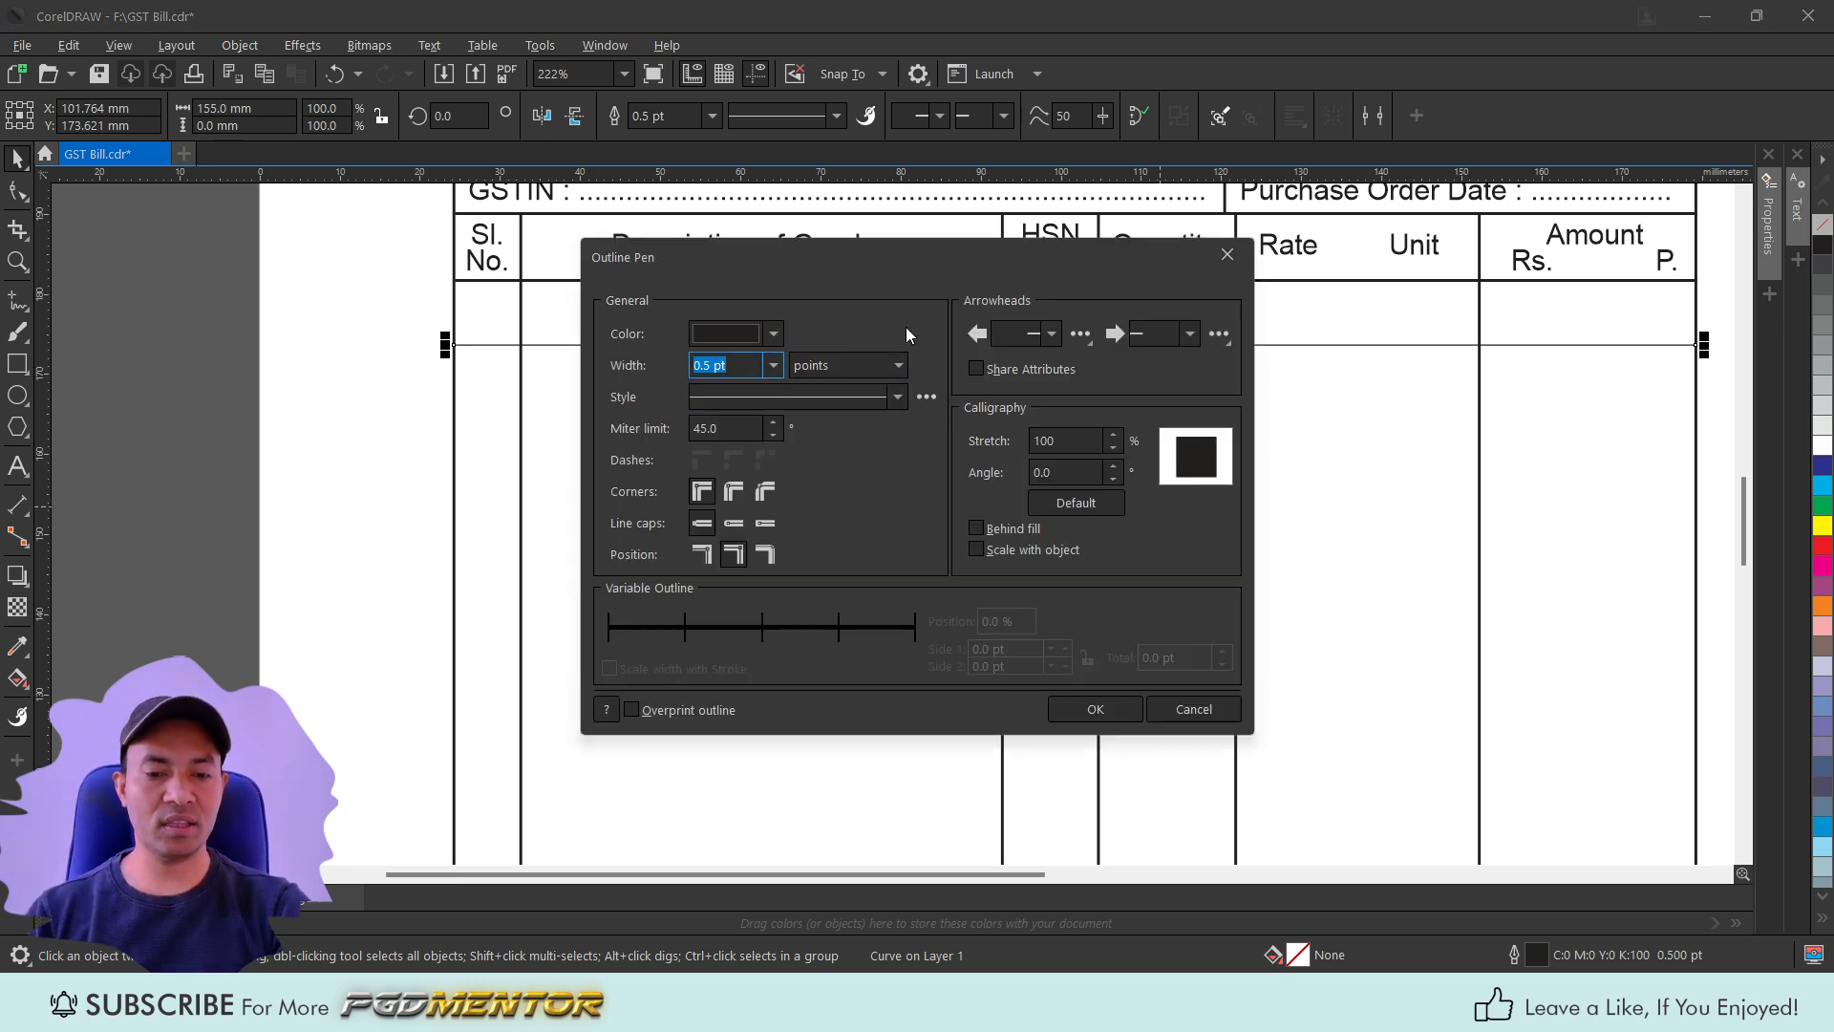
click(897, 398)
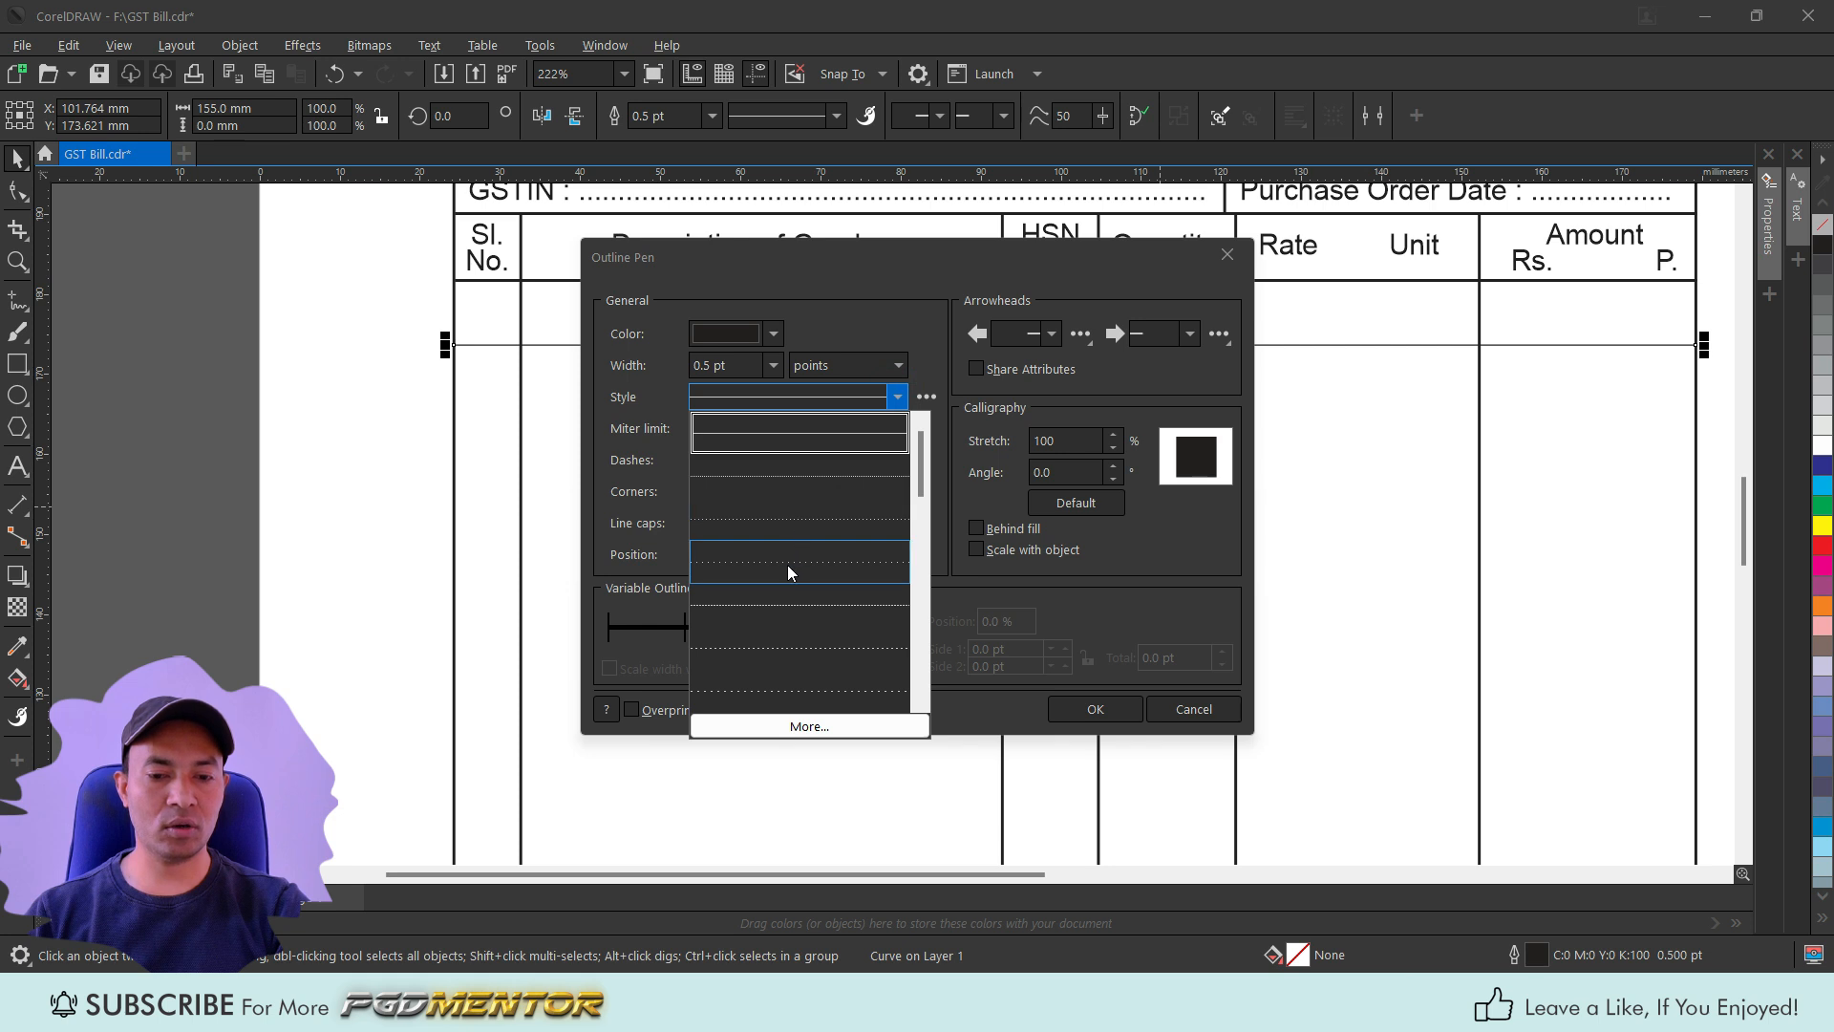
mouse_move(921, 467)
mouse_down()
mouse_move(910, 583)
mouse_move(909, 451)
mouse_up()
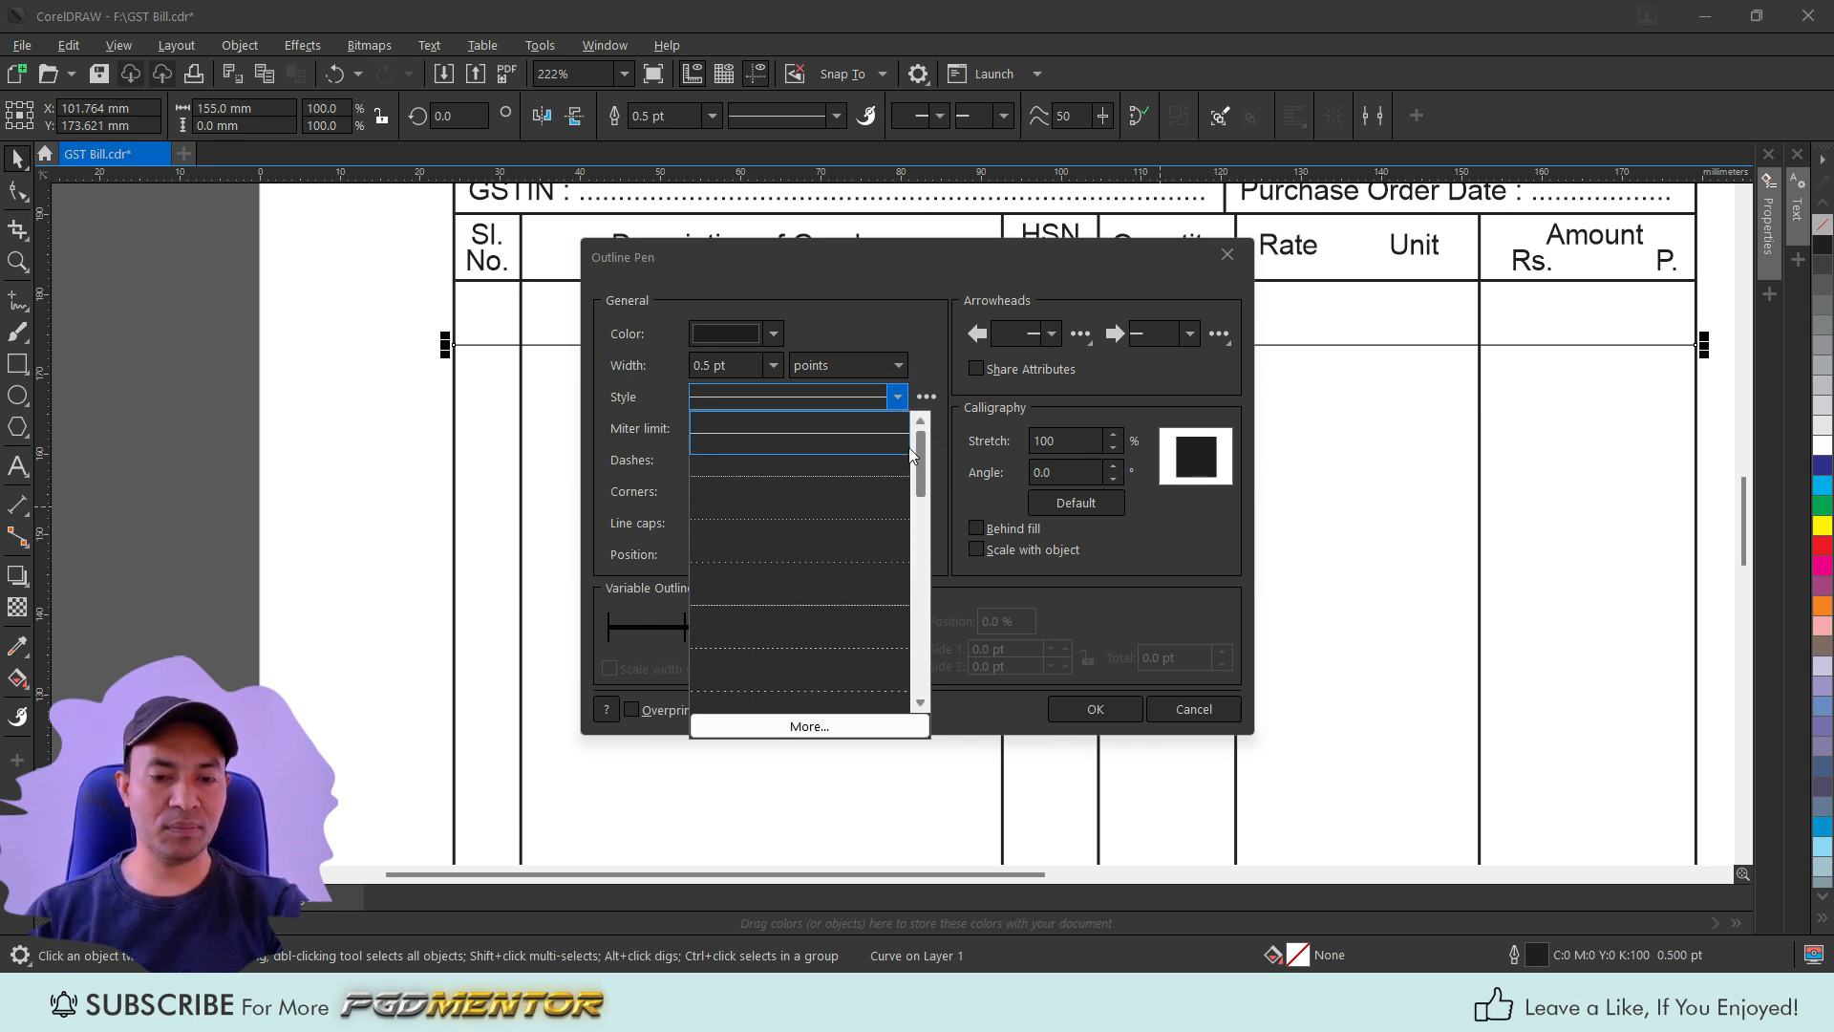
click(792, 560)
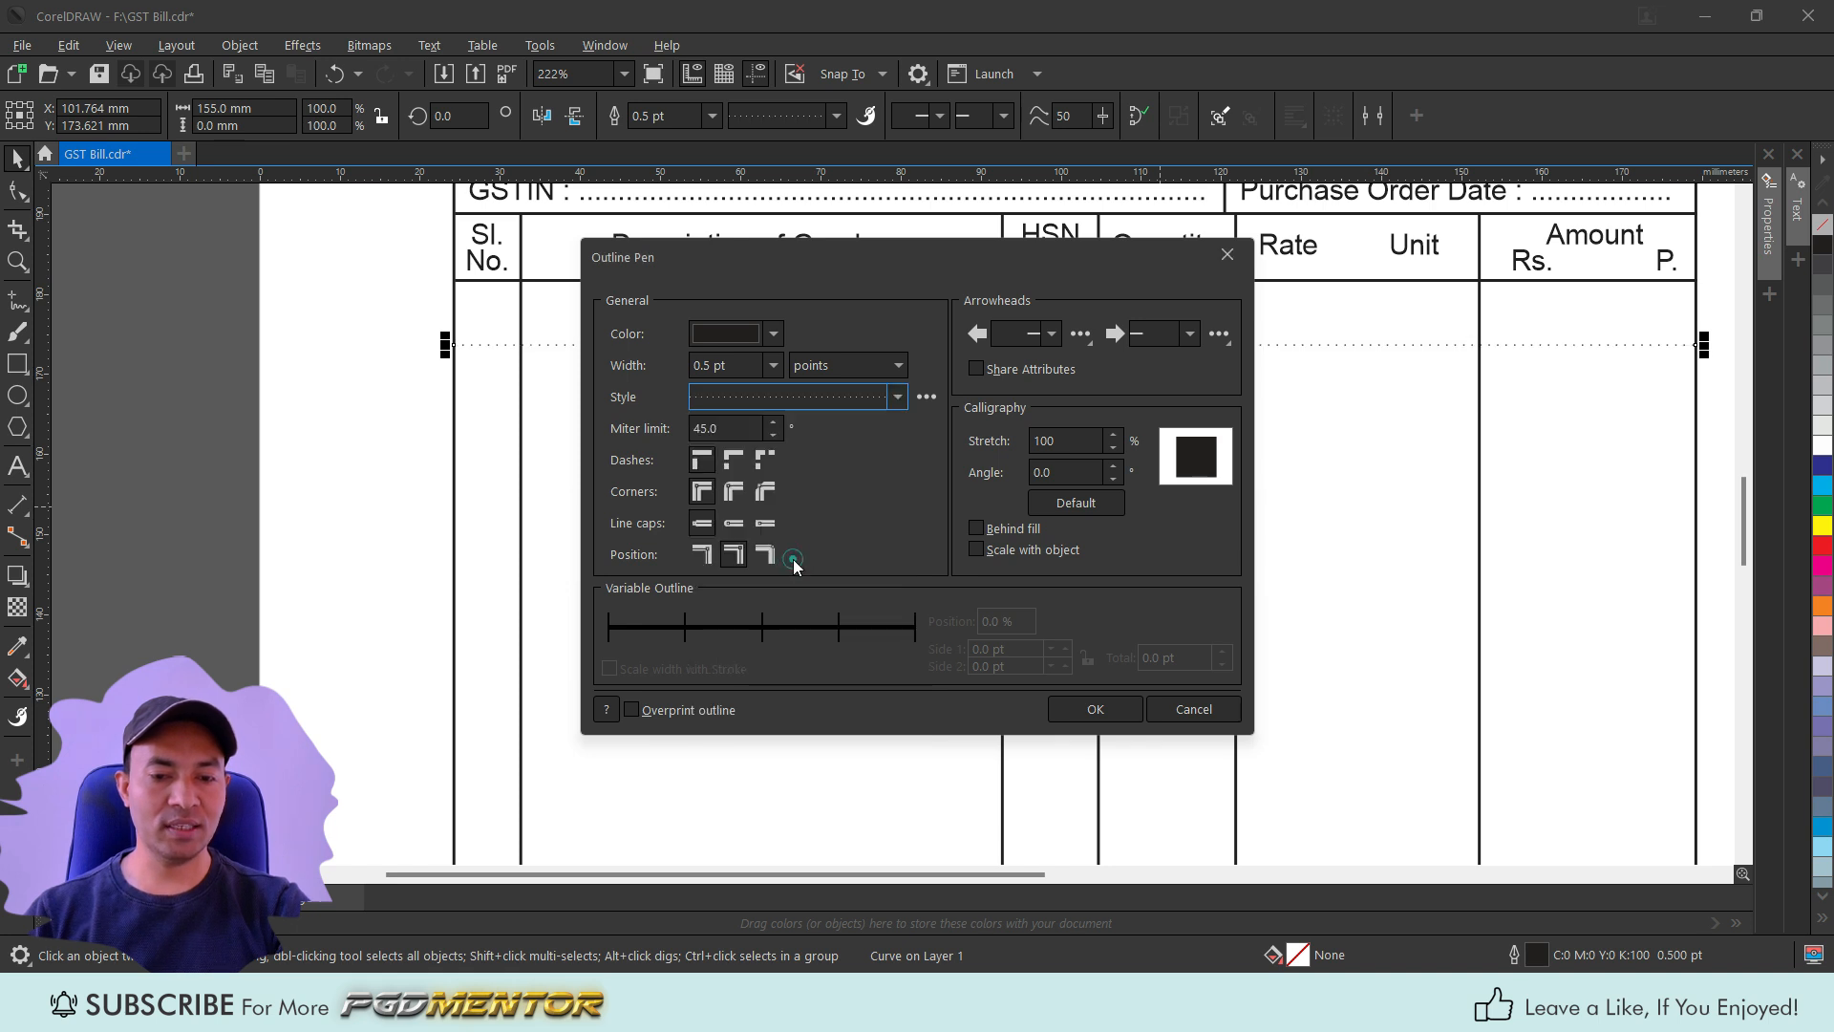
click(1089, 709)
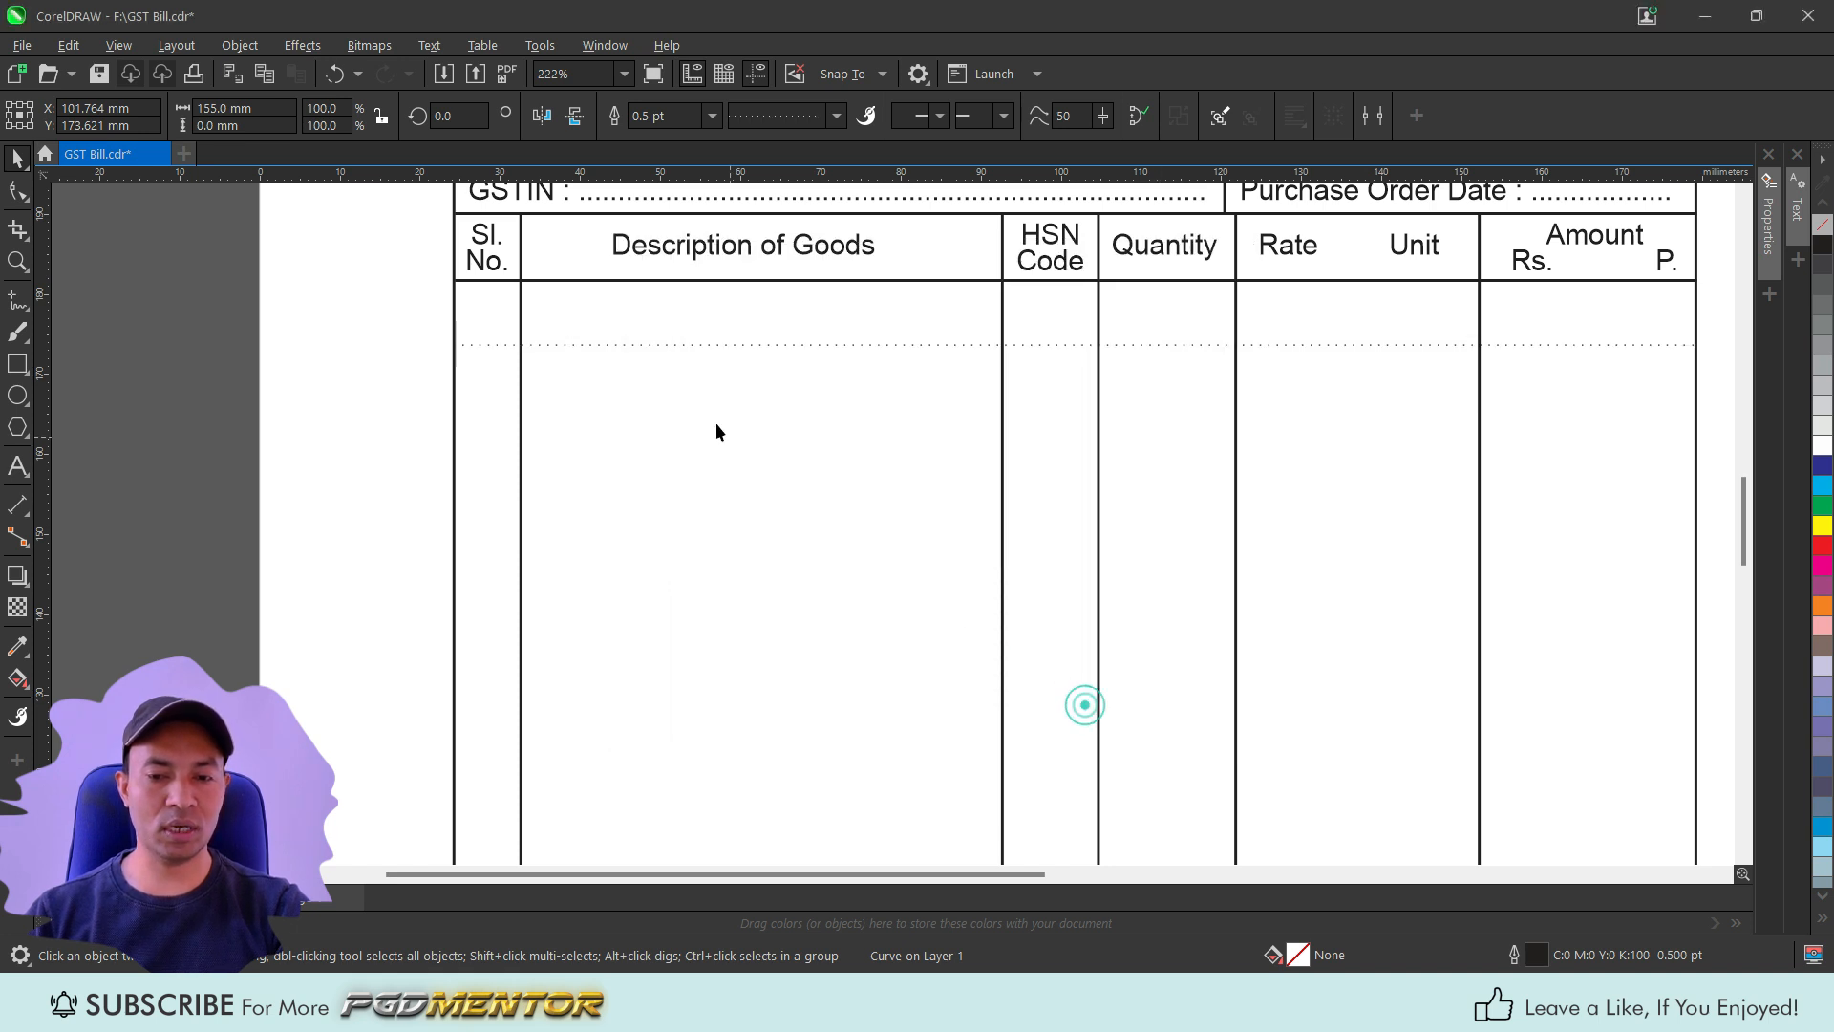
Copy the dotted line about 8 mm below itself and repeat the duplication to make nine copies down the goods table.
scroll(536, 352, up, 5)
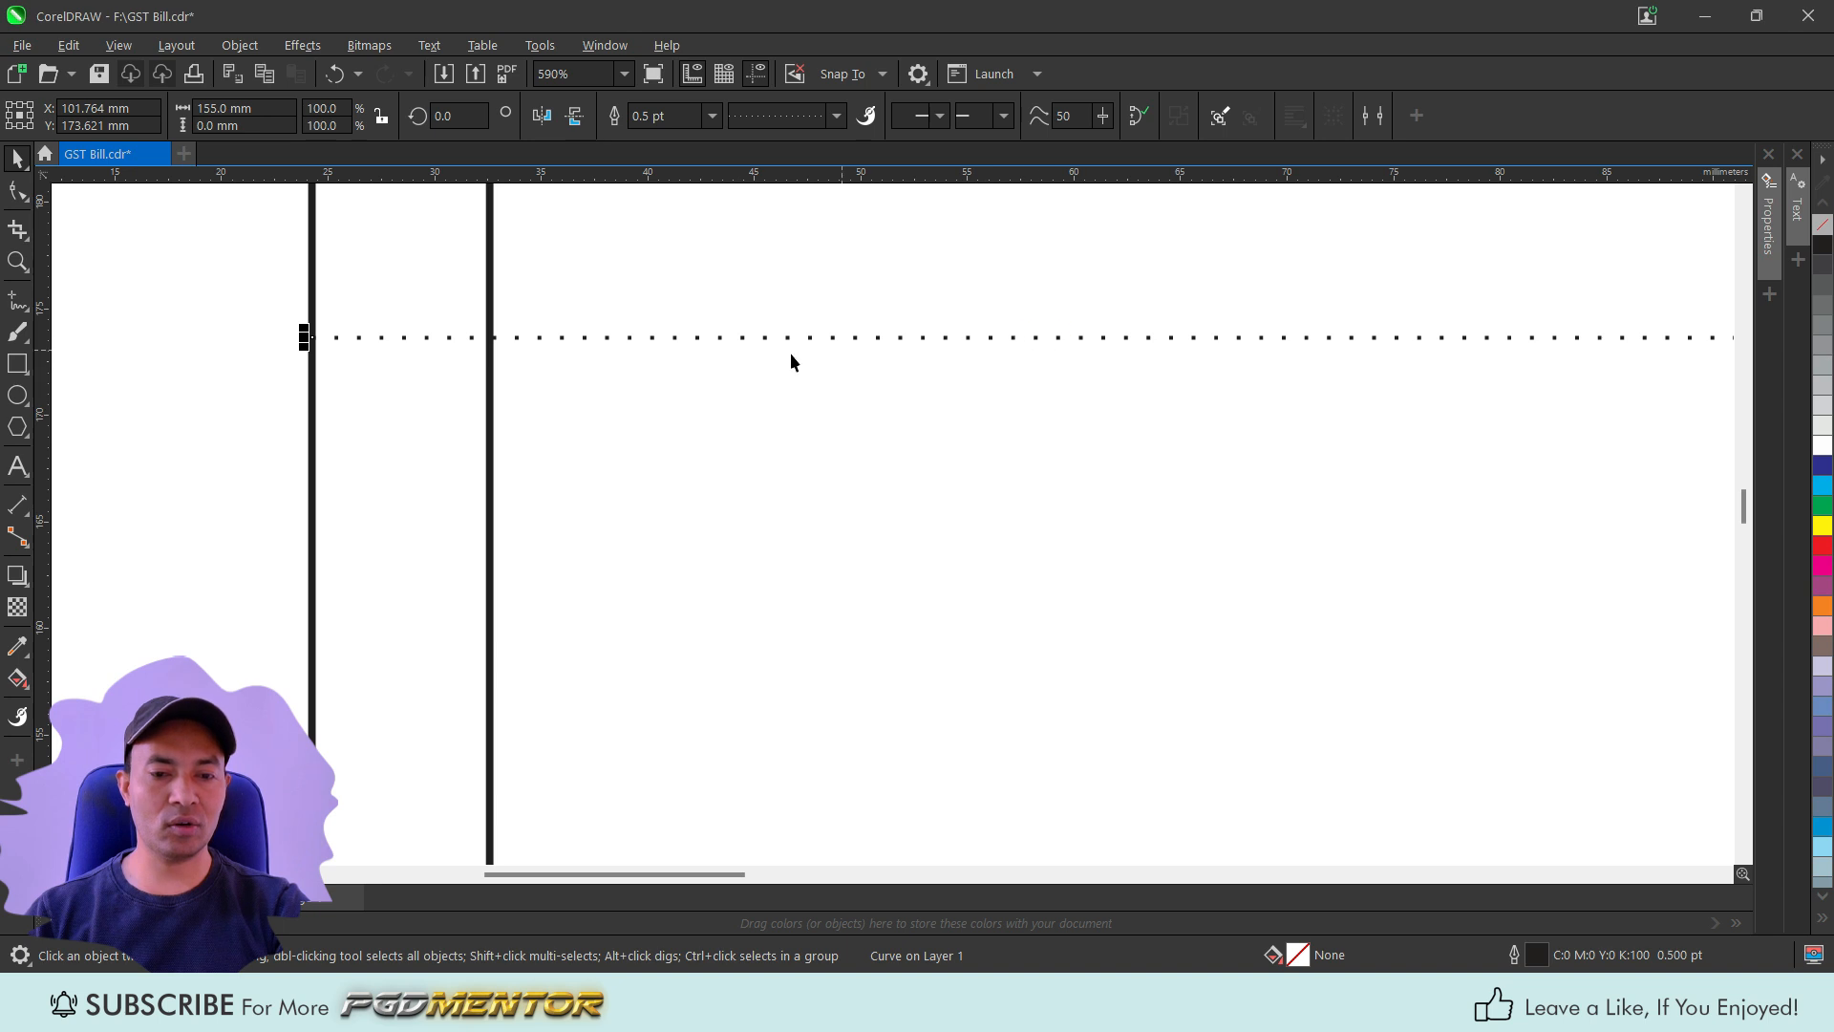
scroll(697, 358, down, 2)
scroll(679, 347, down, 2)
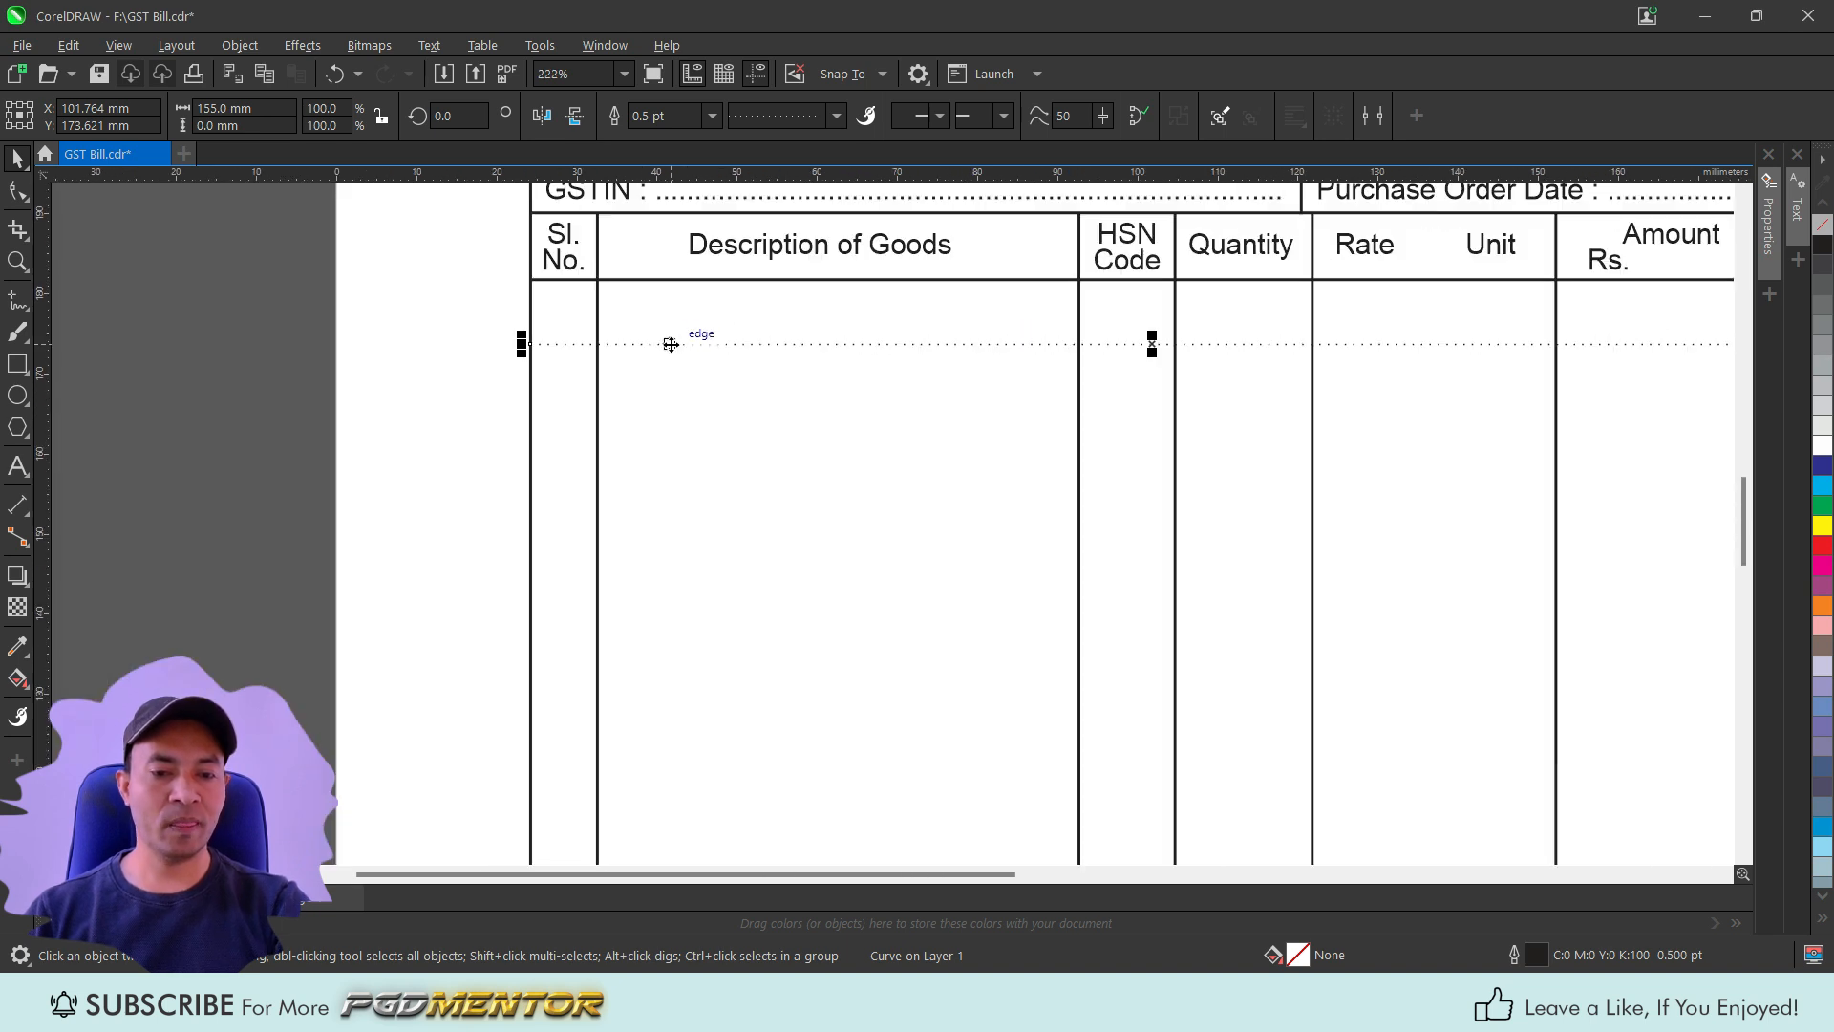
drag(674, 346, 679, 408)
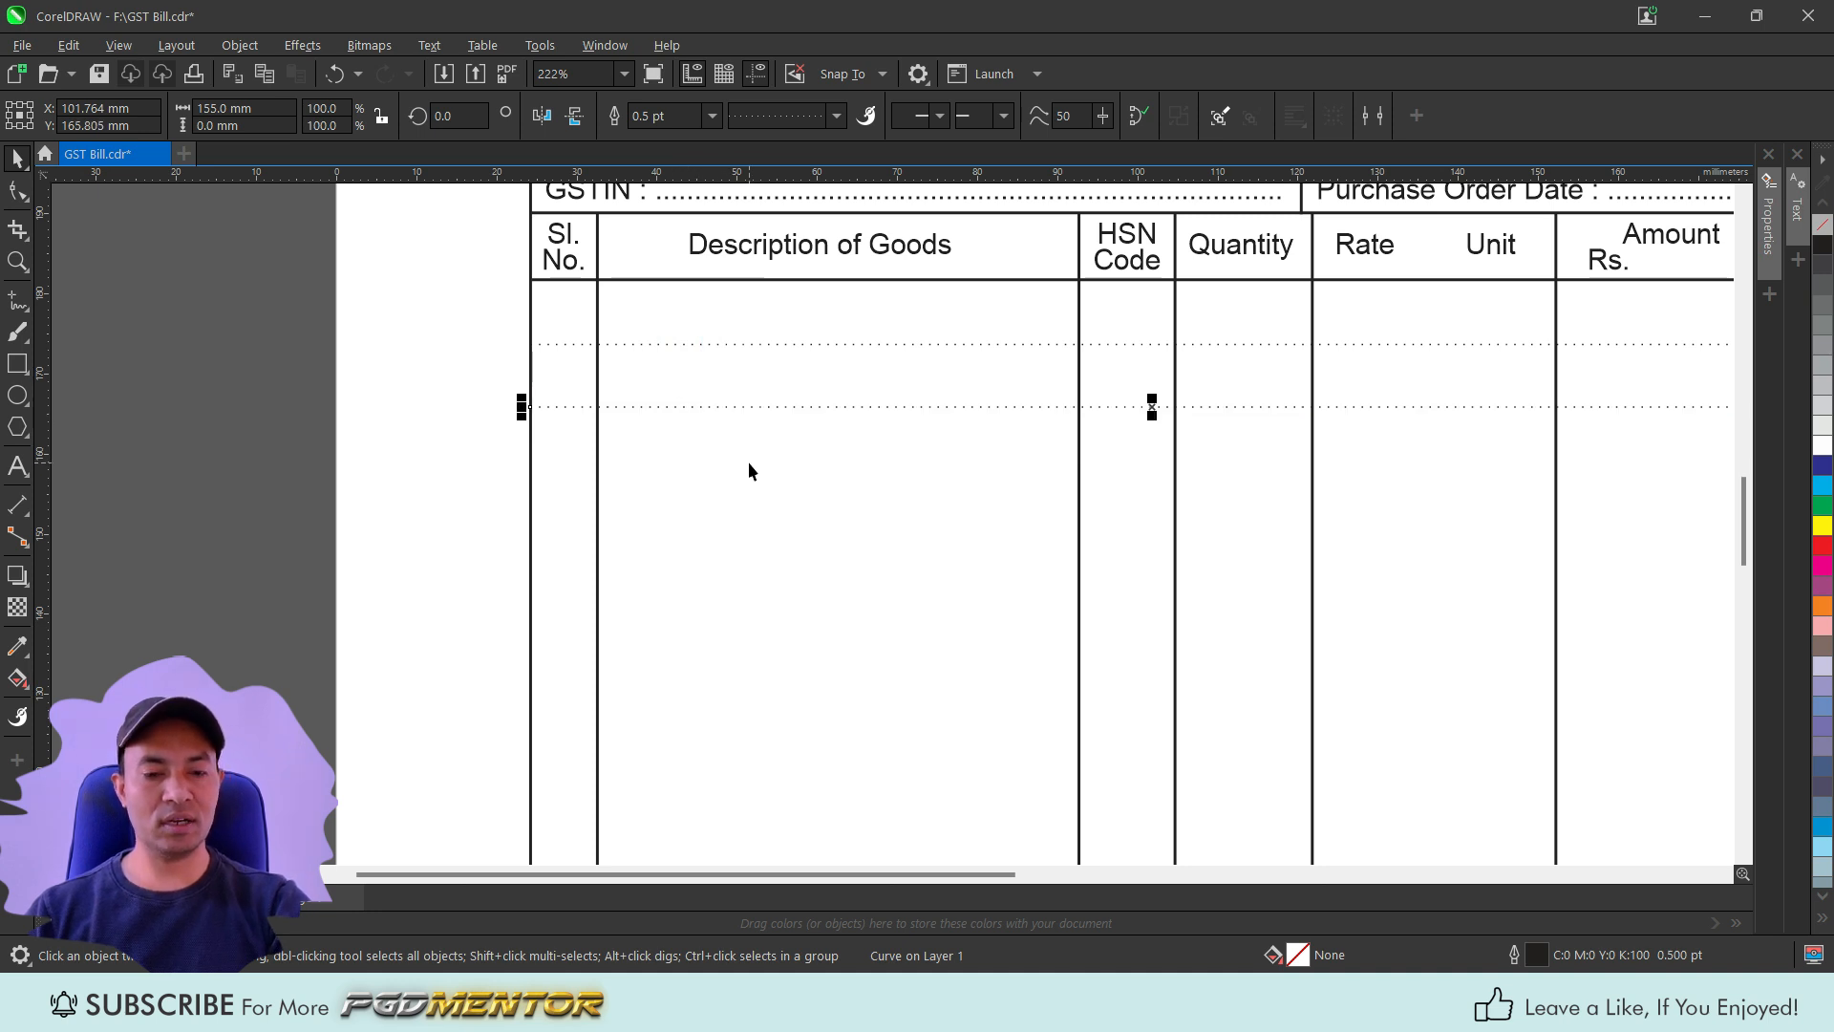
key(ctrl+r)
key(ctrl+r)
key(ctrl+r)
key(ctrl+r)
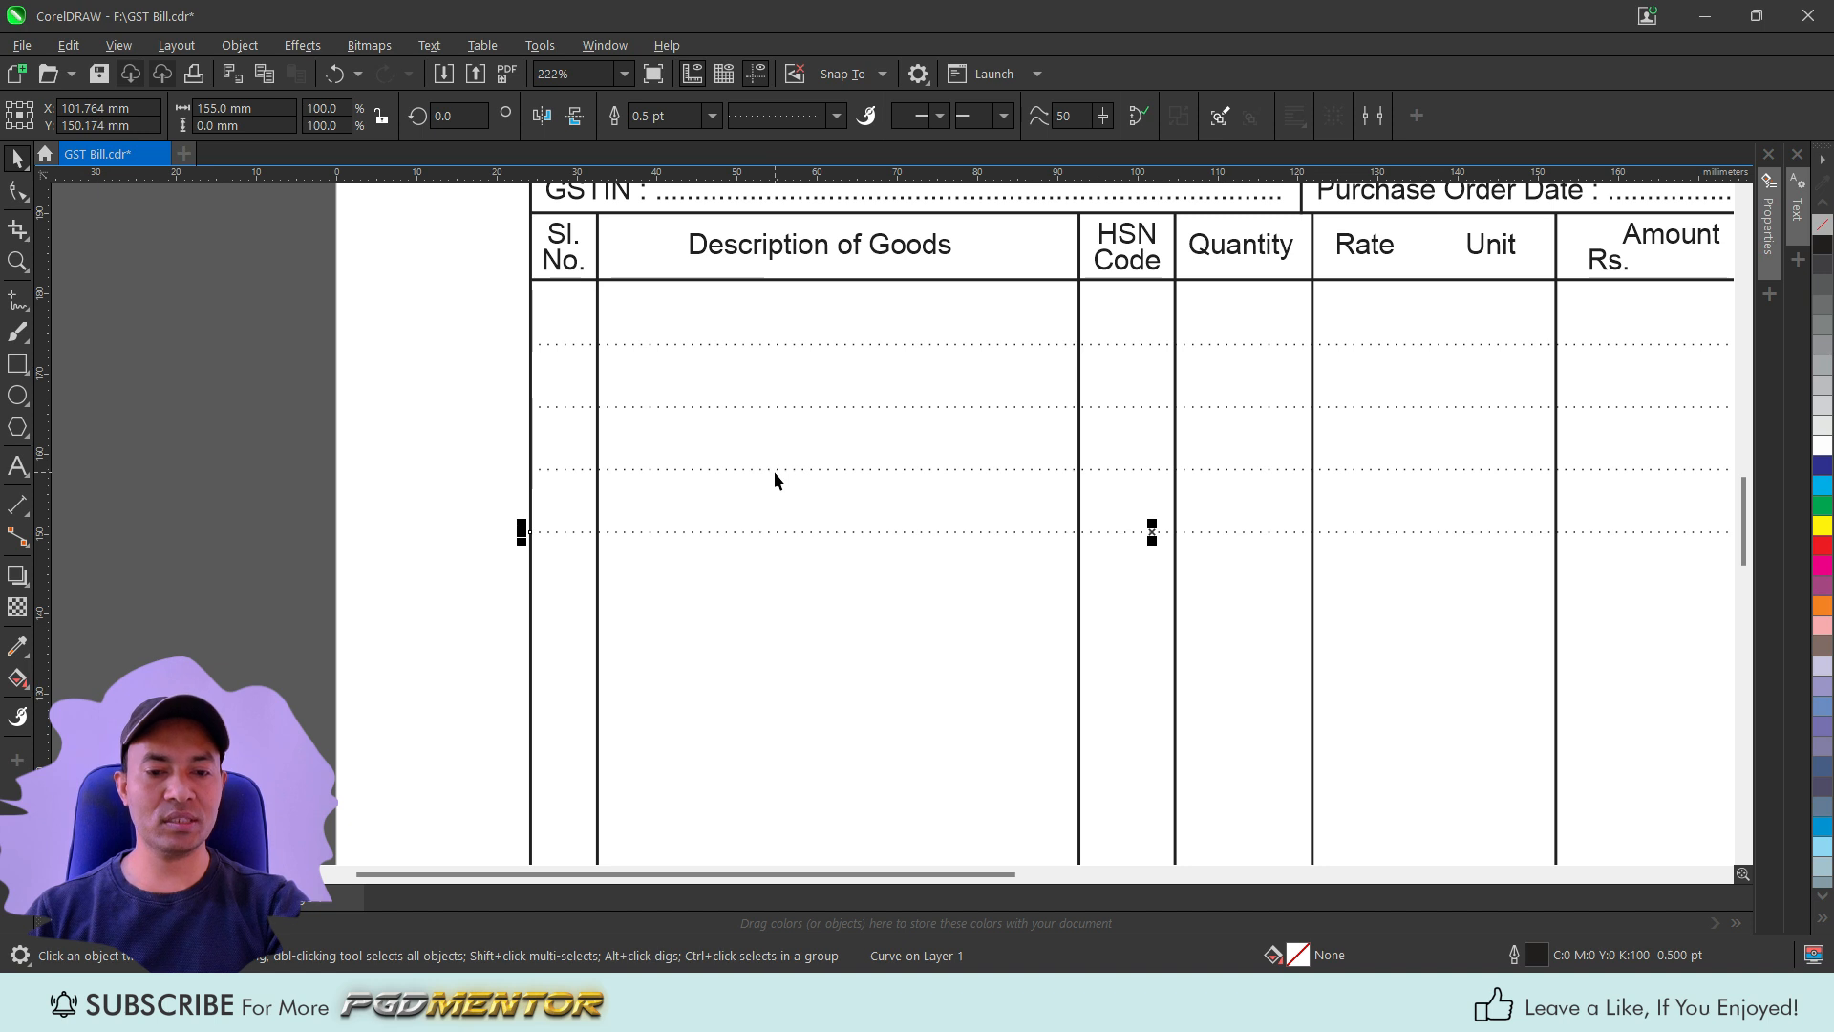
key(ctrl+r)
key(ctrl+r)
key(ctrl+r)
key(ctrl+r)
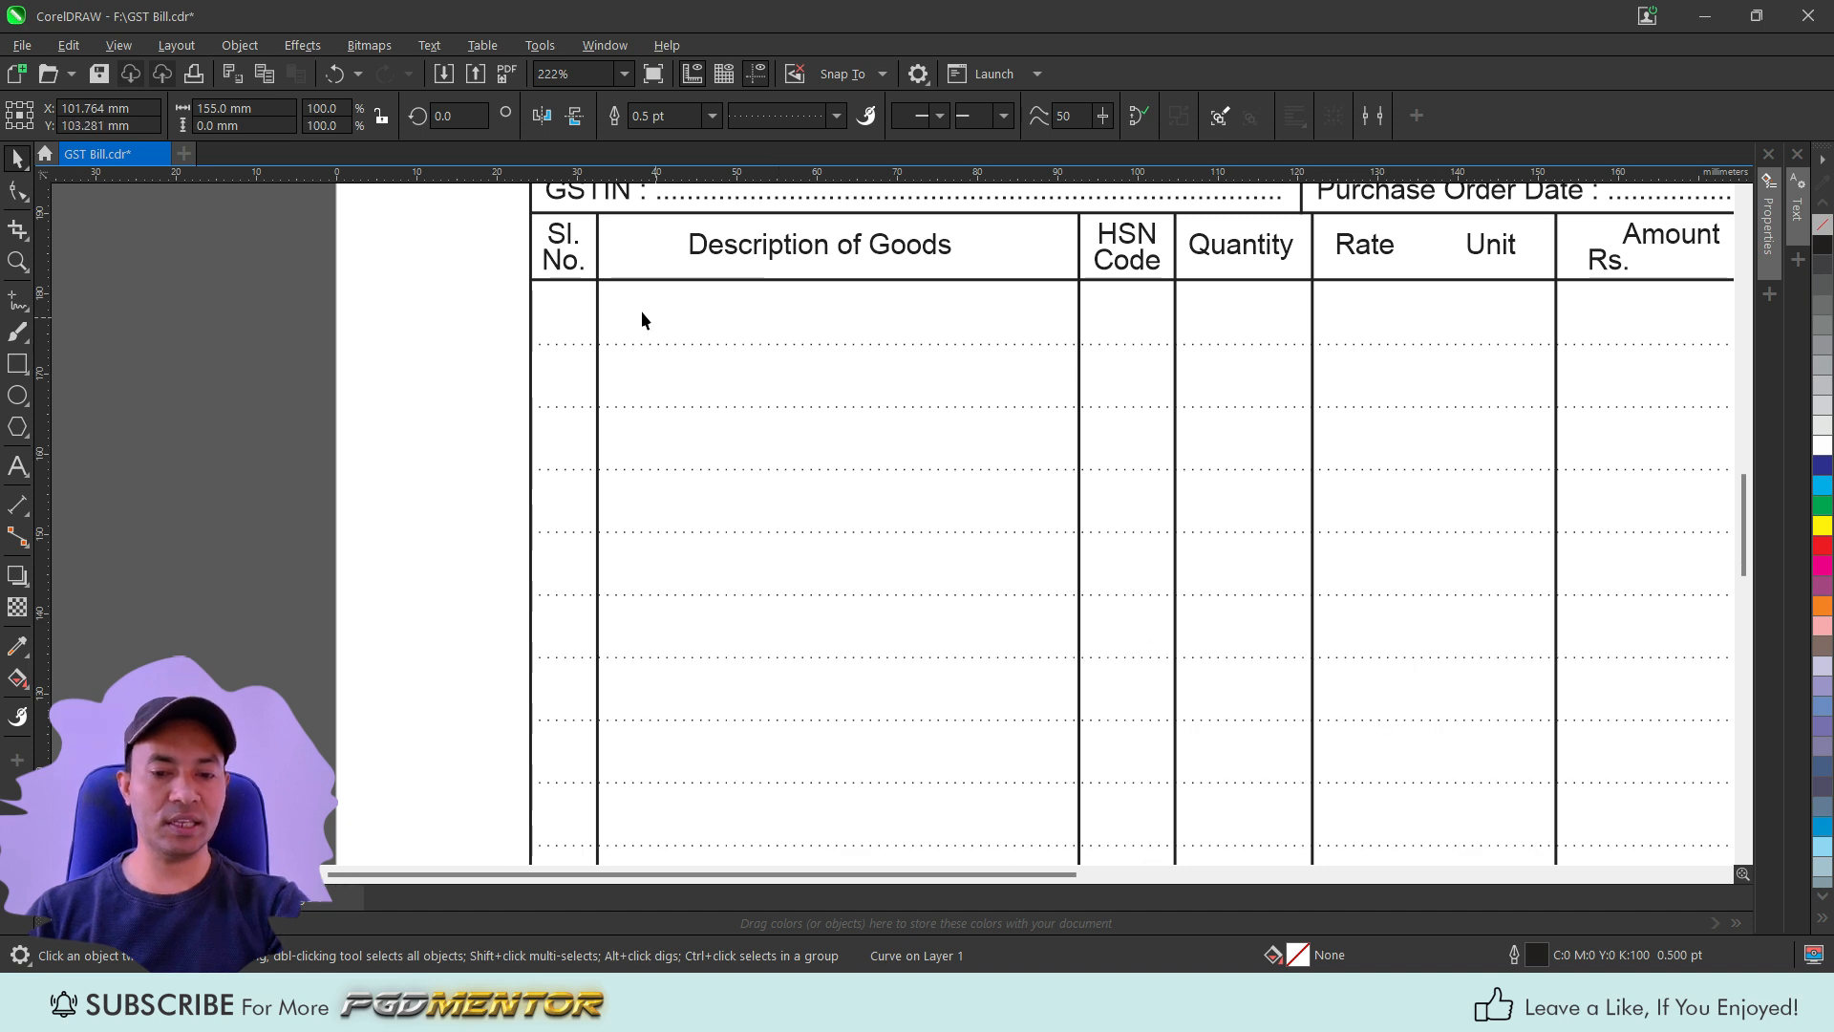
Distribute the ten dotted lines evenly in the vertical direction between the solid lines above and below the goods rows.
scroll(640, 311, down, 1)
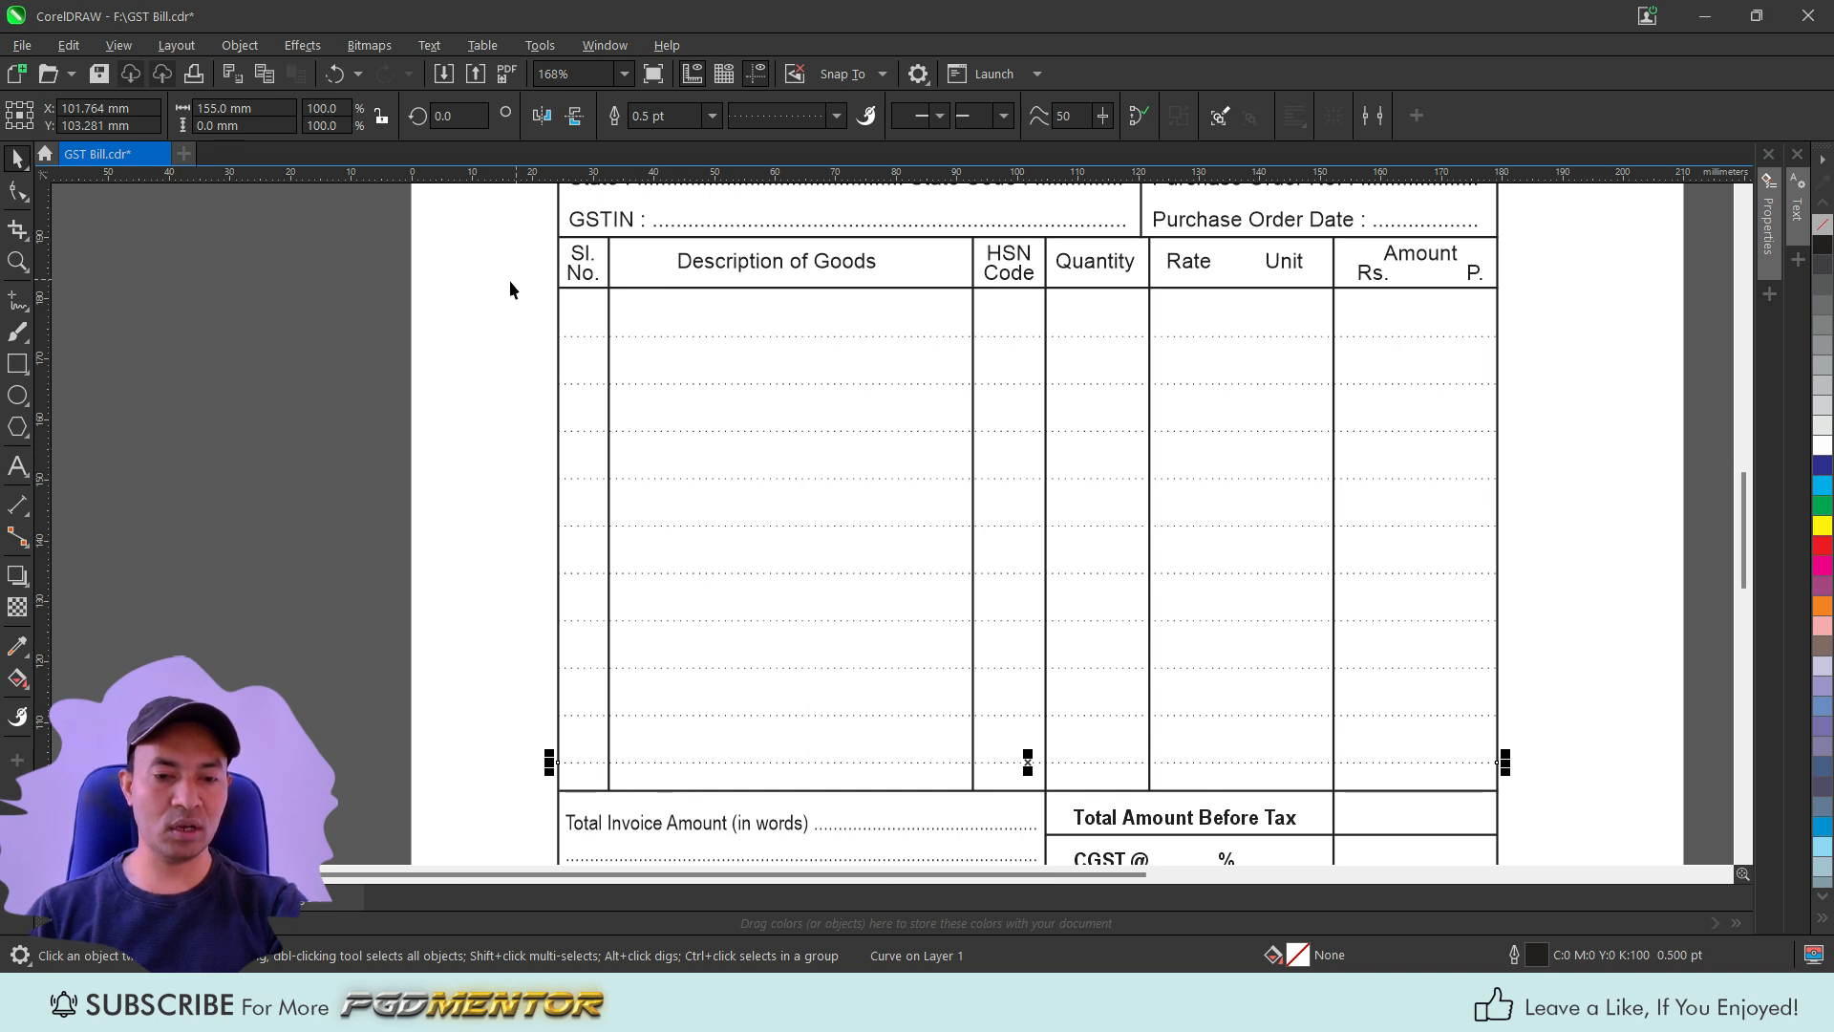
key(Escape)
drag(482, 278, 1533, 796)
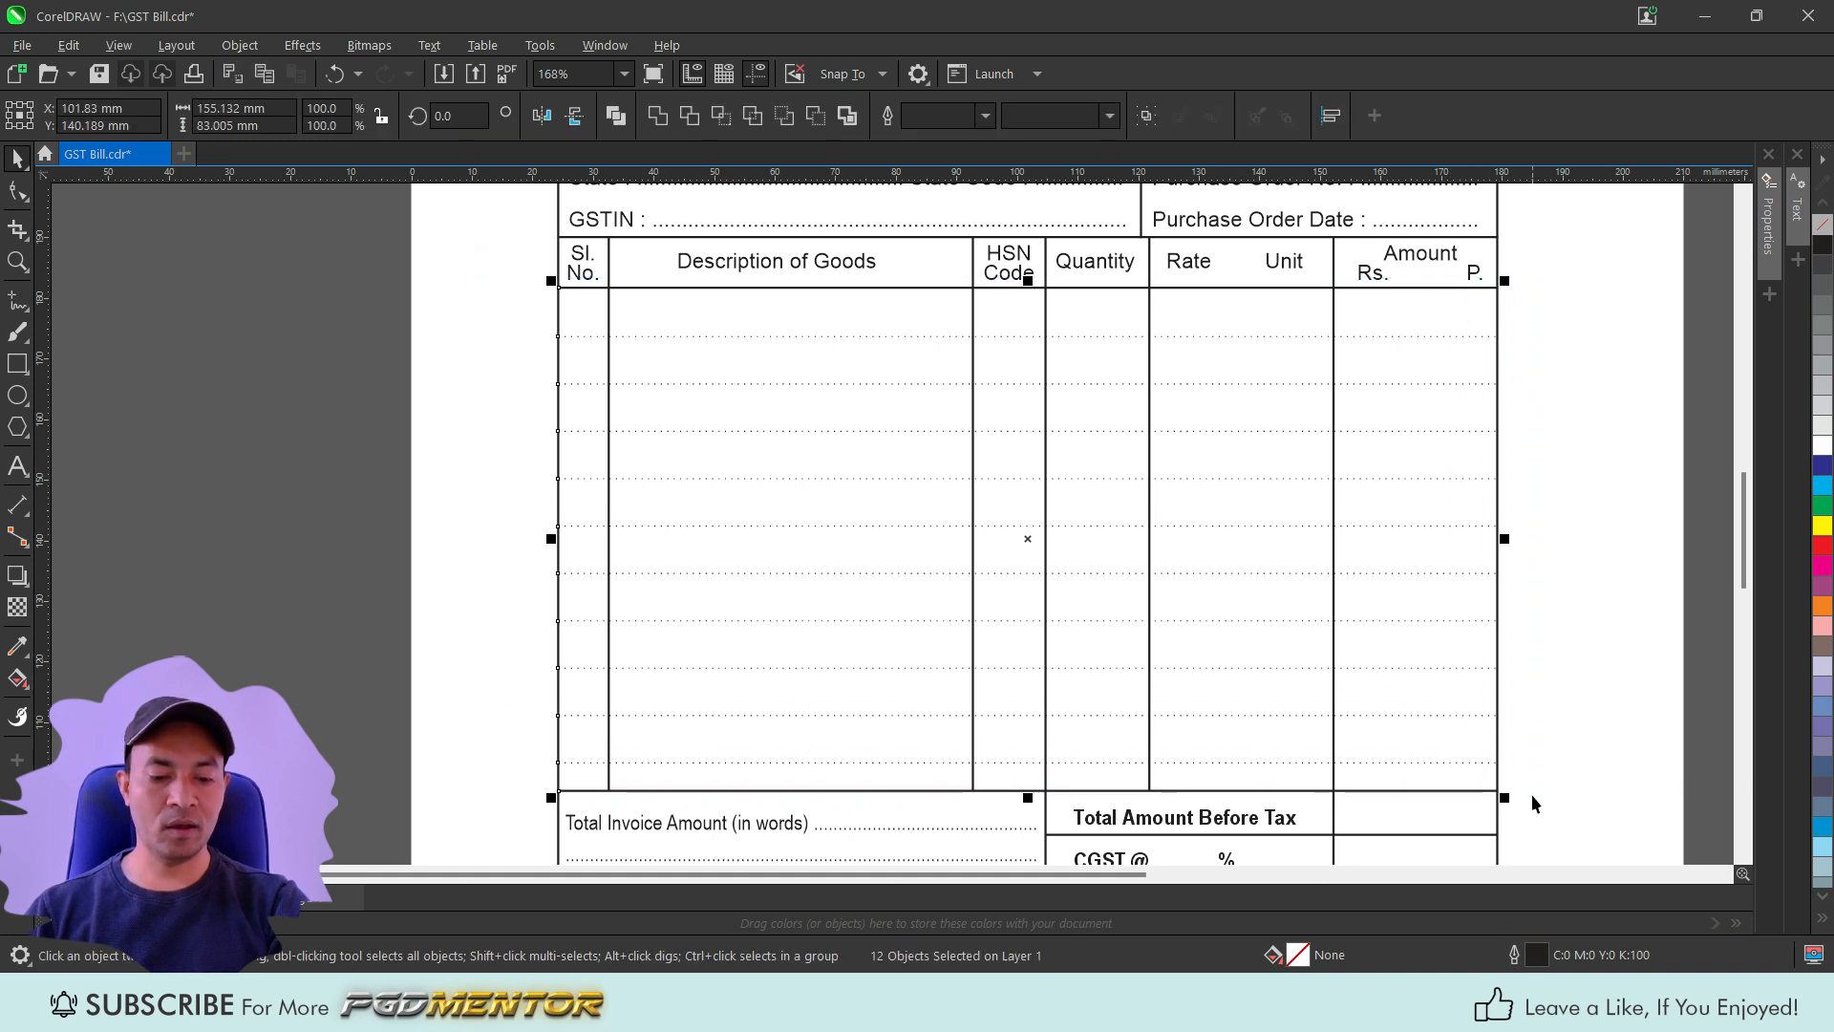
key(shift+c)
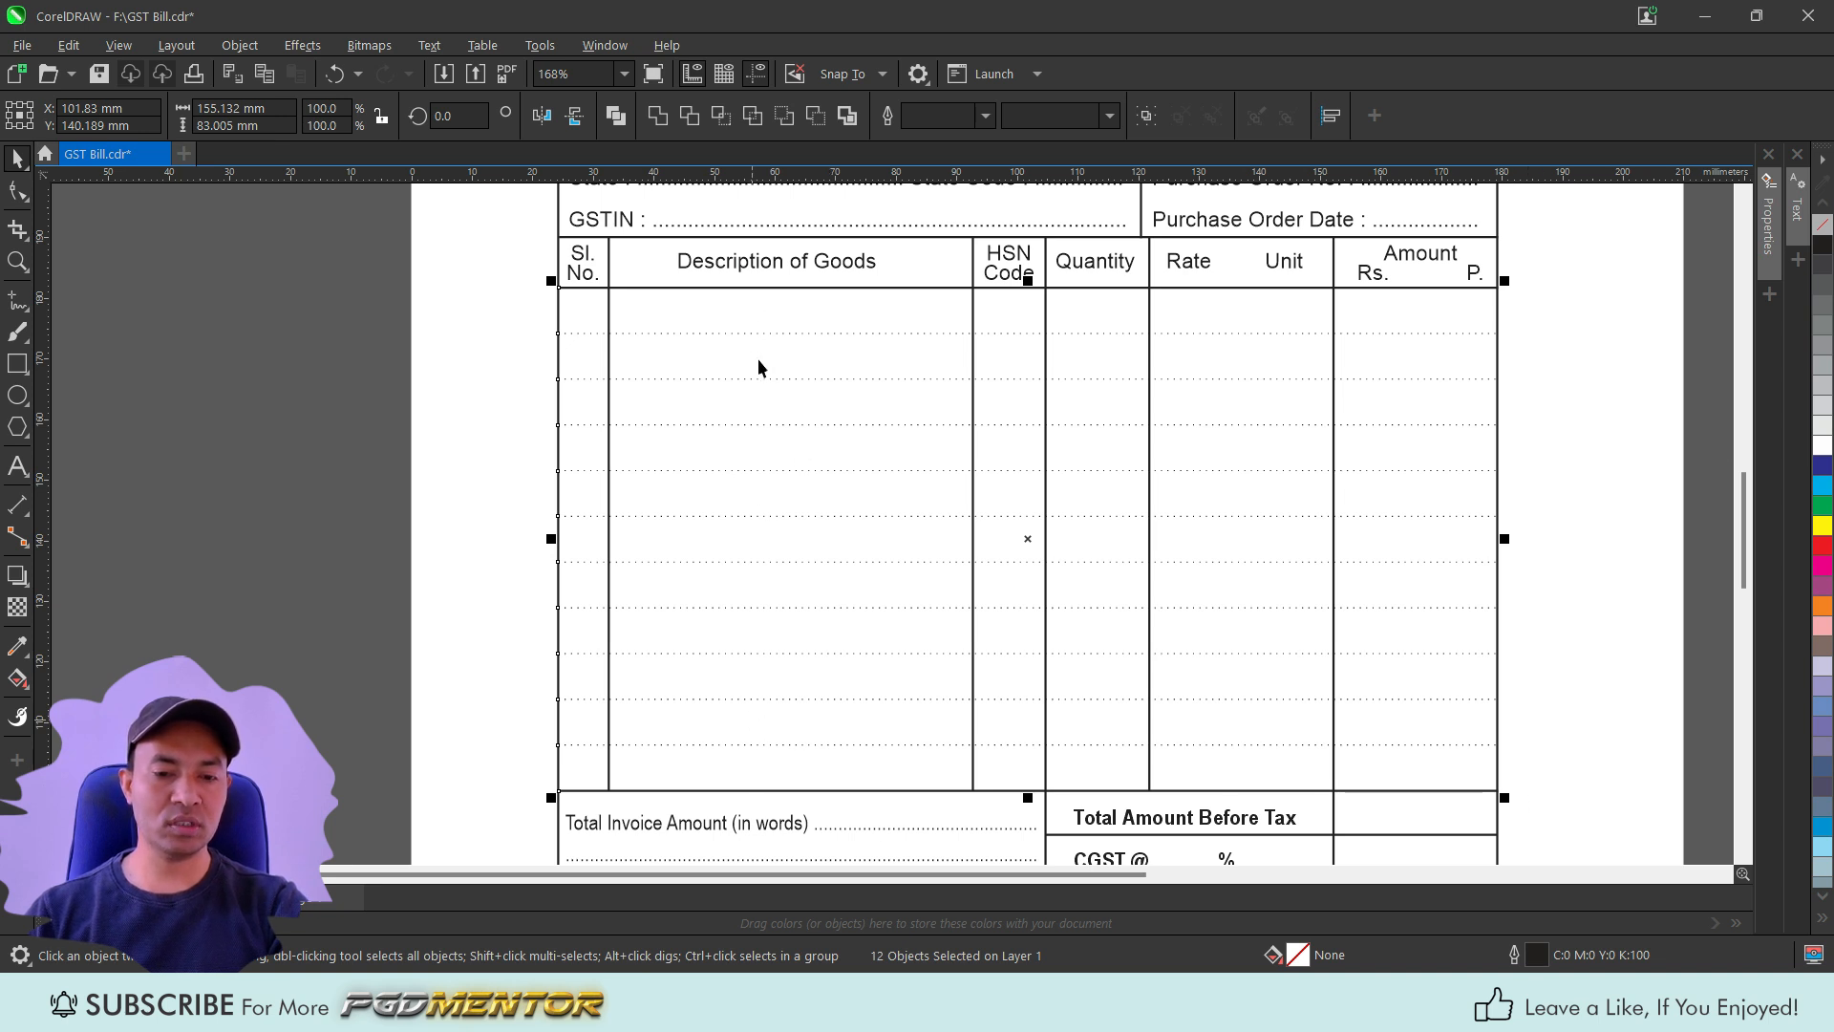
click(344, 432)
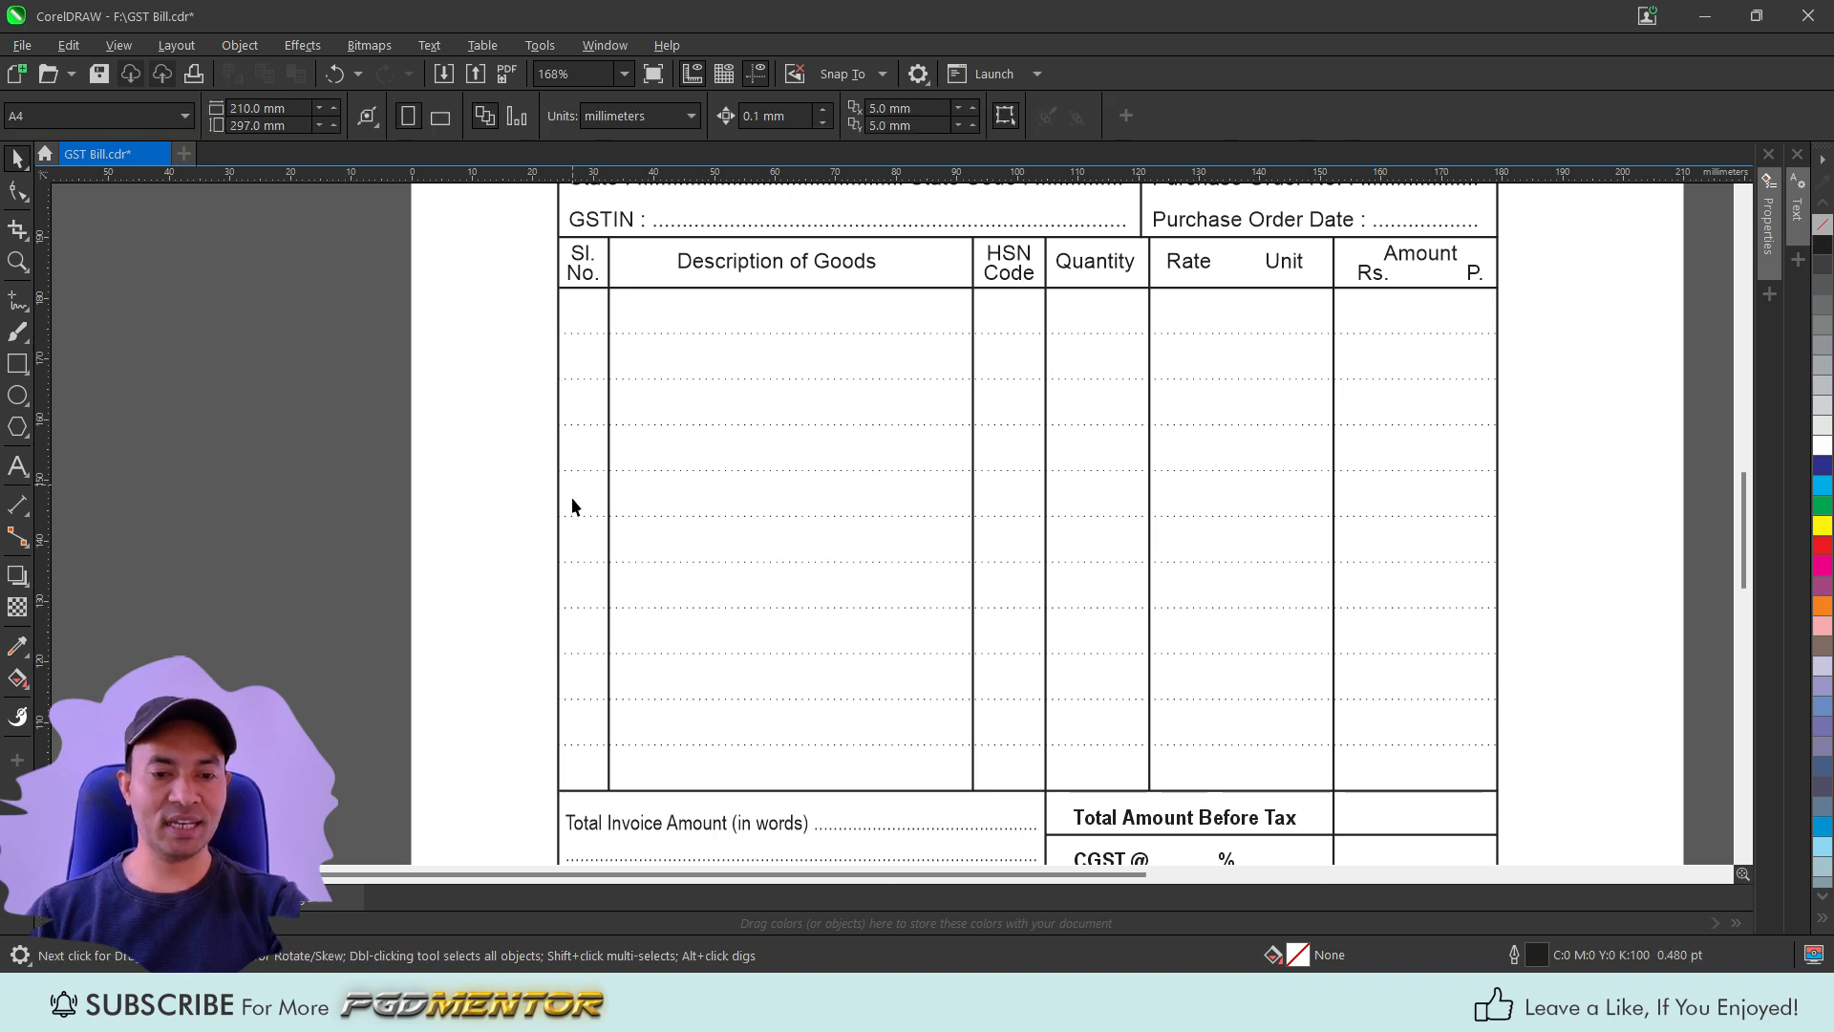
Create a 10 pt Arial text beside the goods table listing the serial numbers 1 to 6, one per line.
click(17, 467)
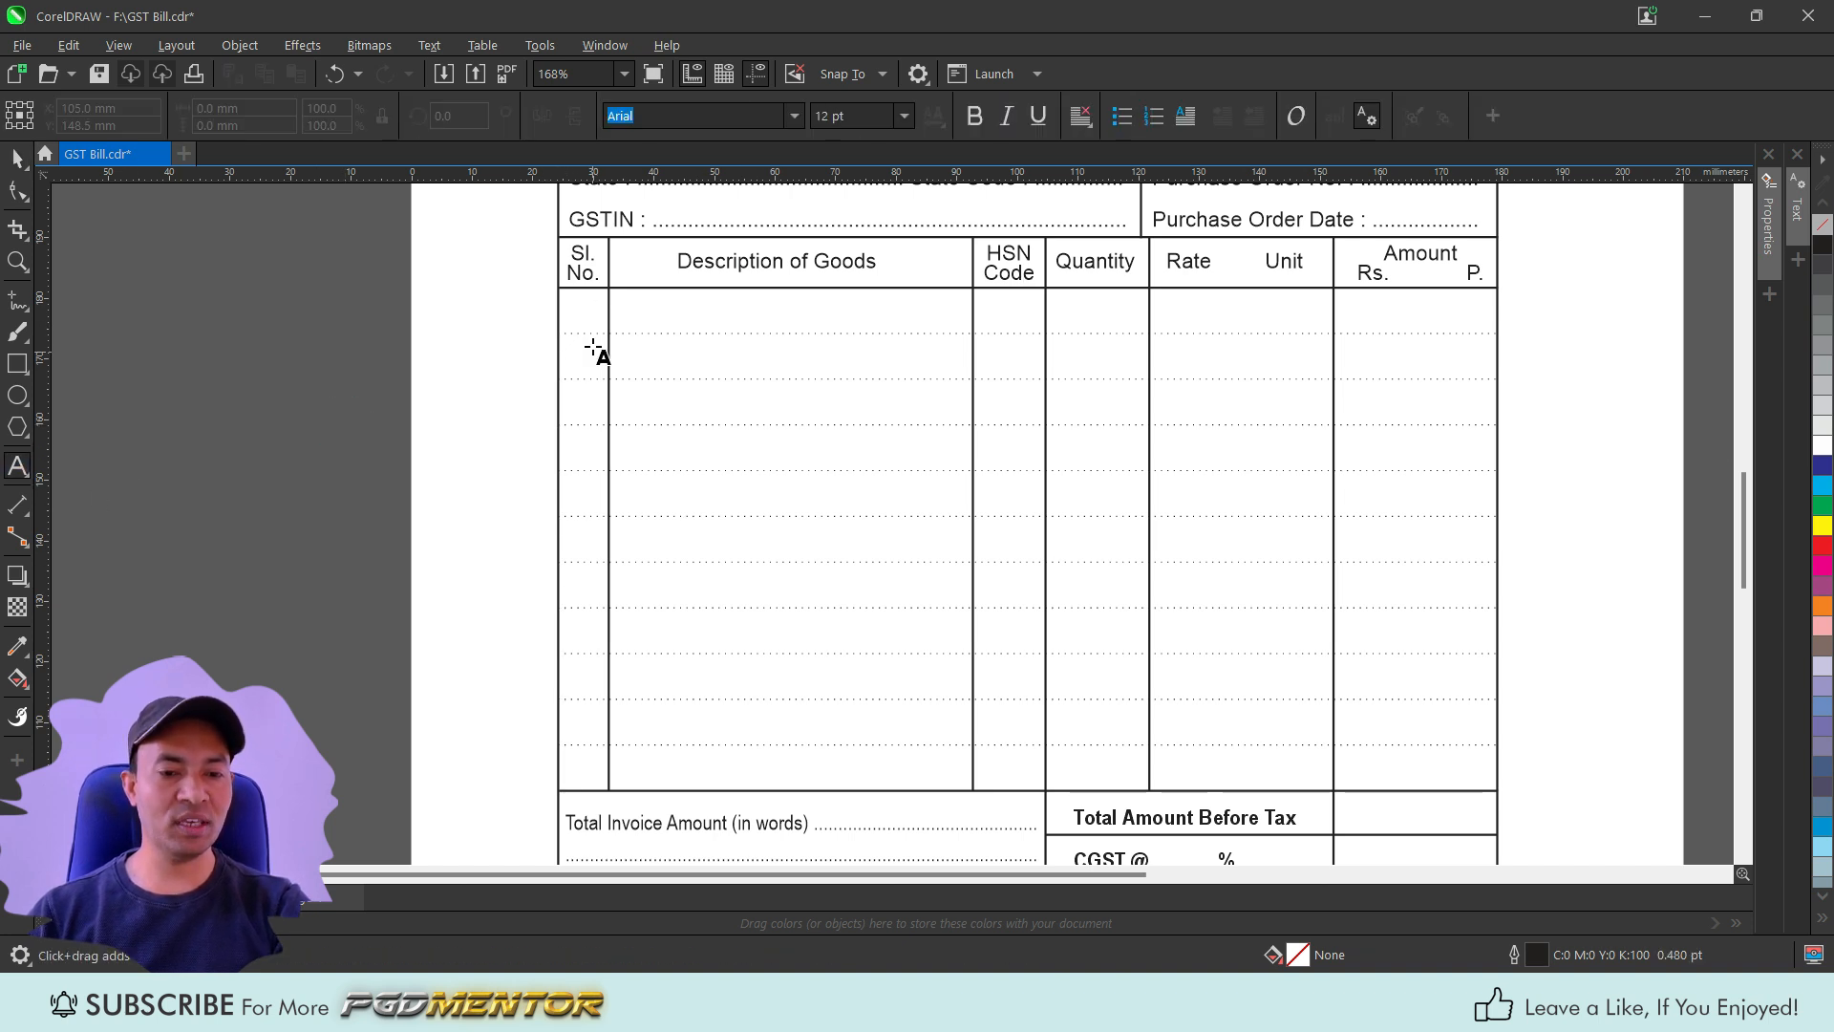
click(505, 314)
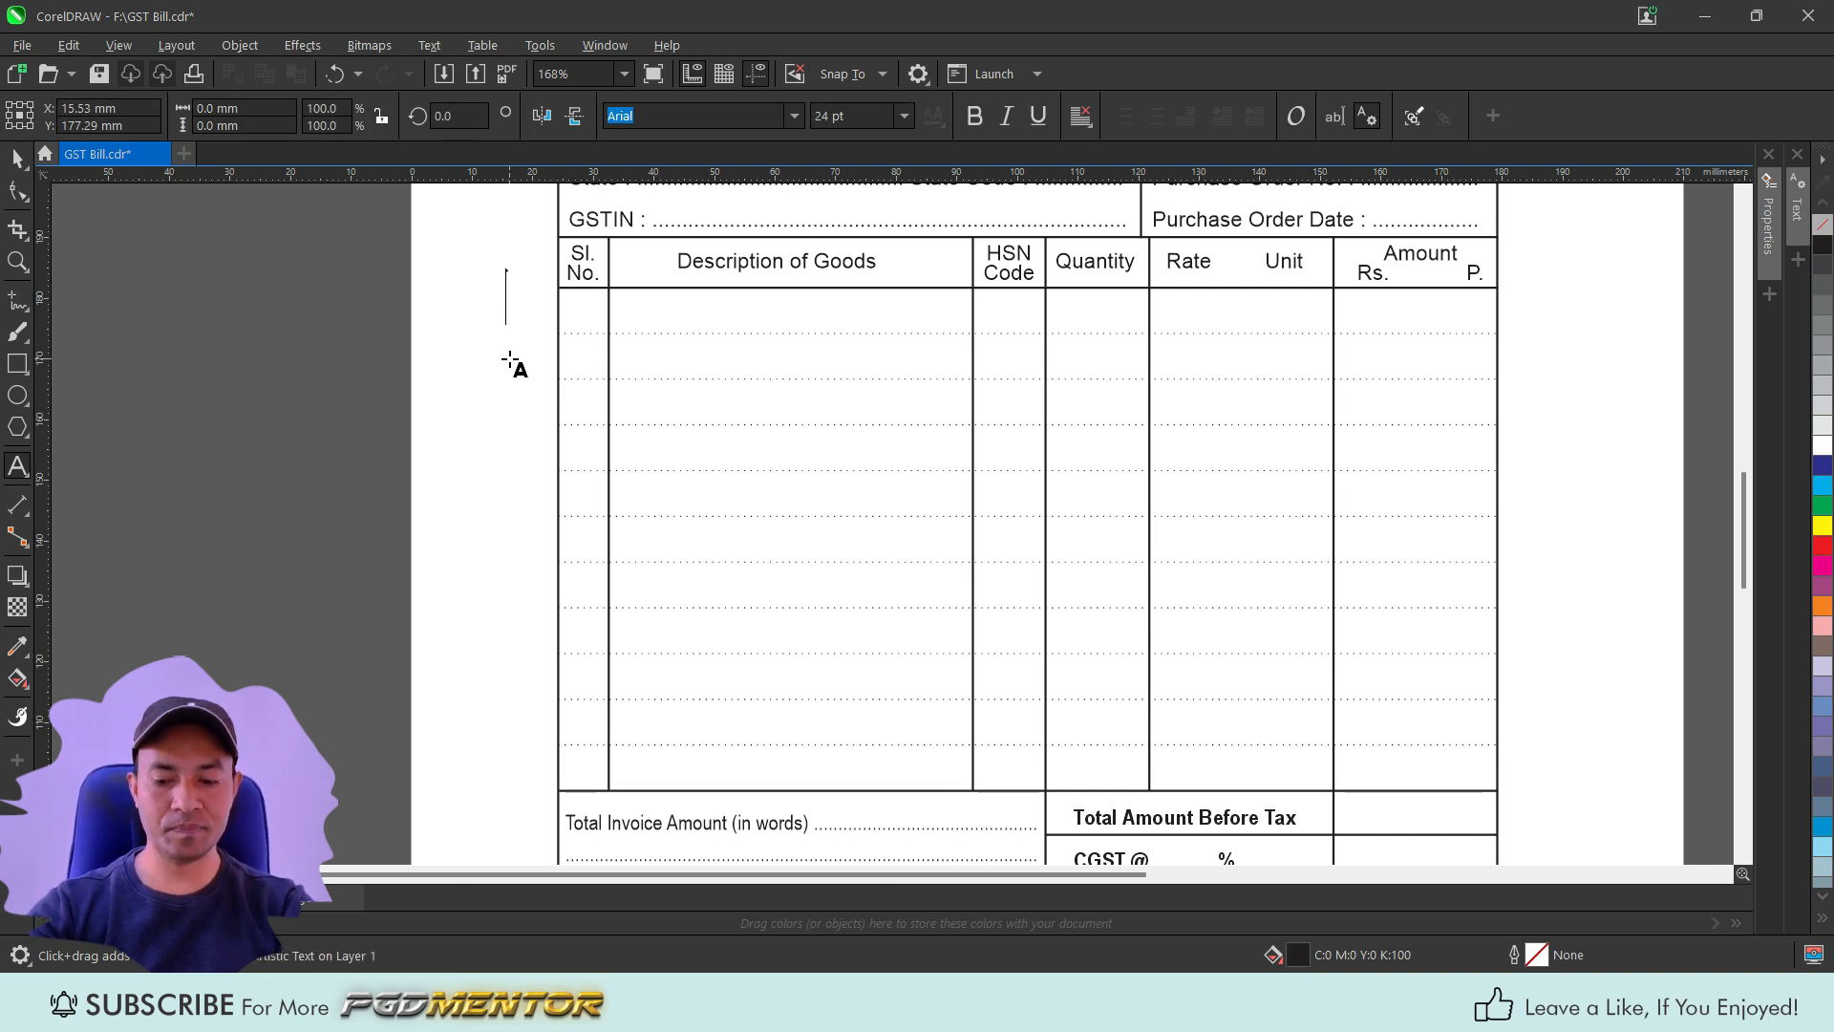
click(509, 357)
click(508, 357)
key(ctrl+KP_8)
text(1)
key(Return)
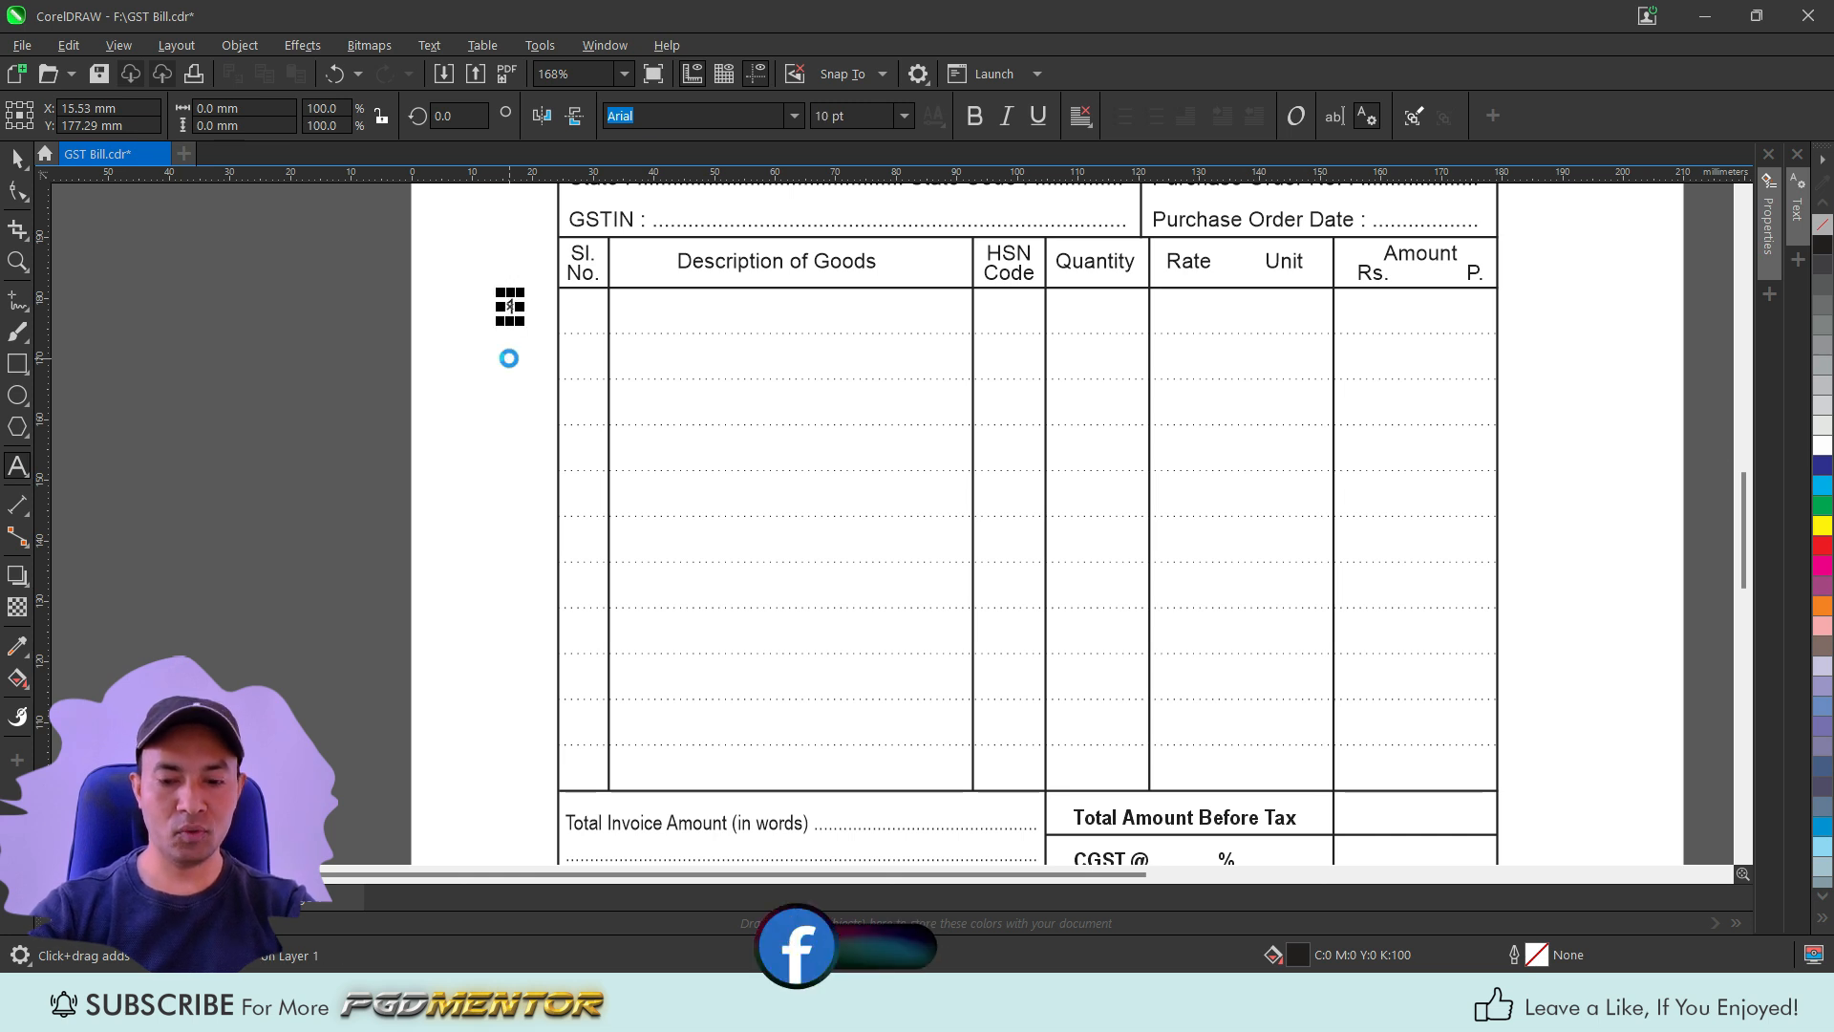
text(2)
key(Return)
text(3)
key(Return)
text(4)
key(Return)
text(5)
key(Return)
key(ctrl+space)
Move the serial numbers into the Sl. No. column and widen their line spacing so each number sits in its own dotted row.
scroll(516, 320, up, 1)
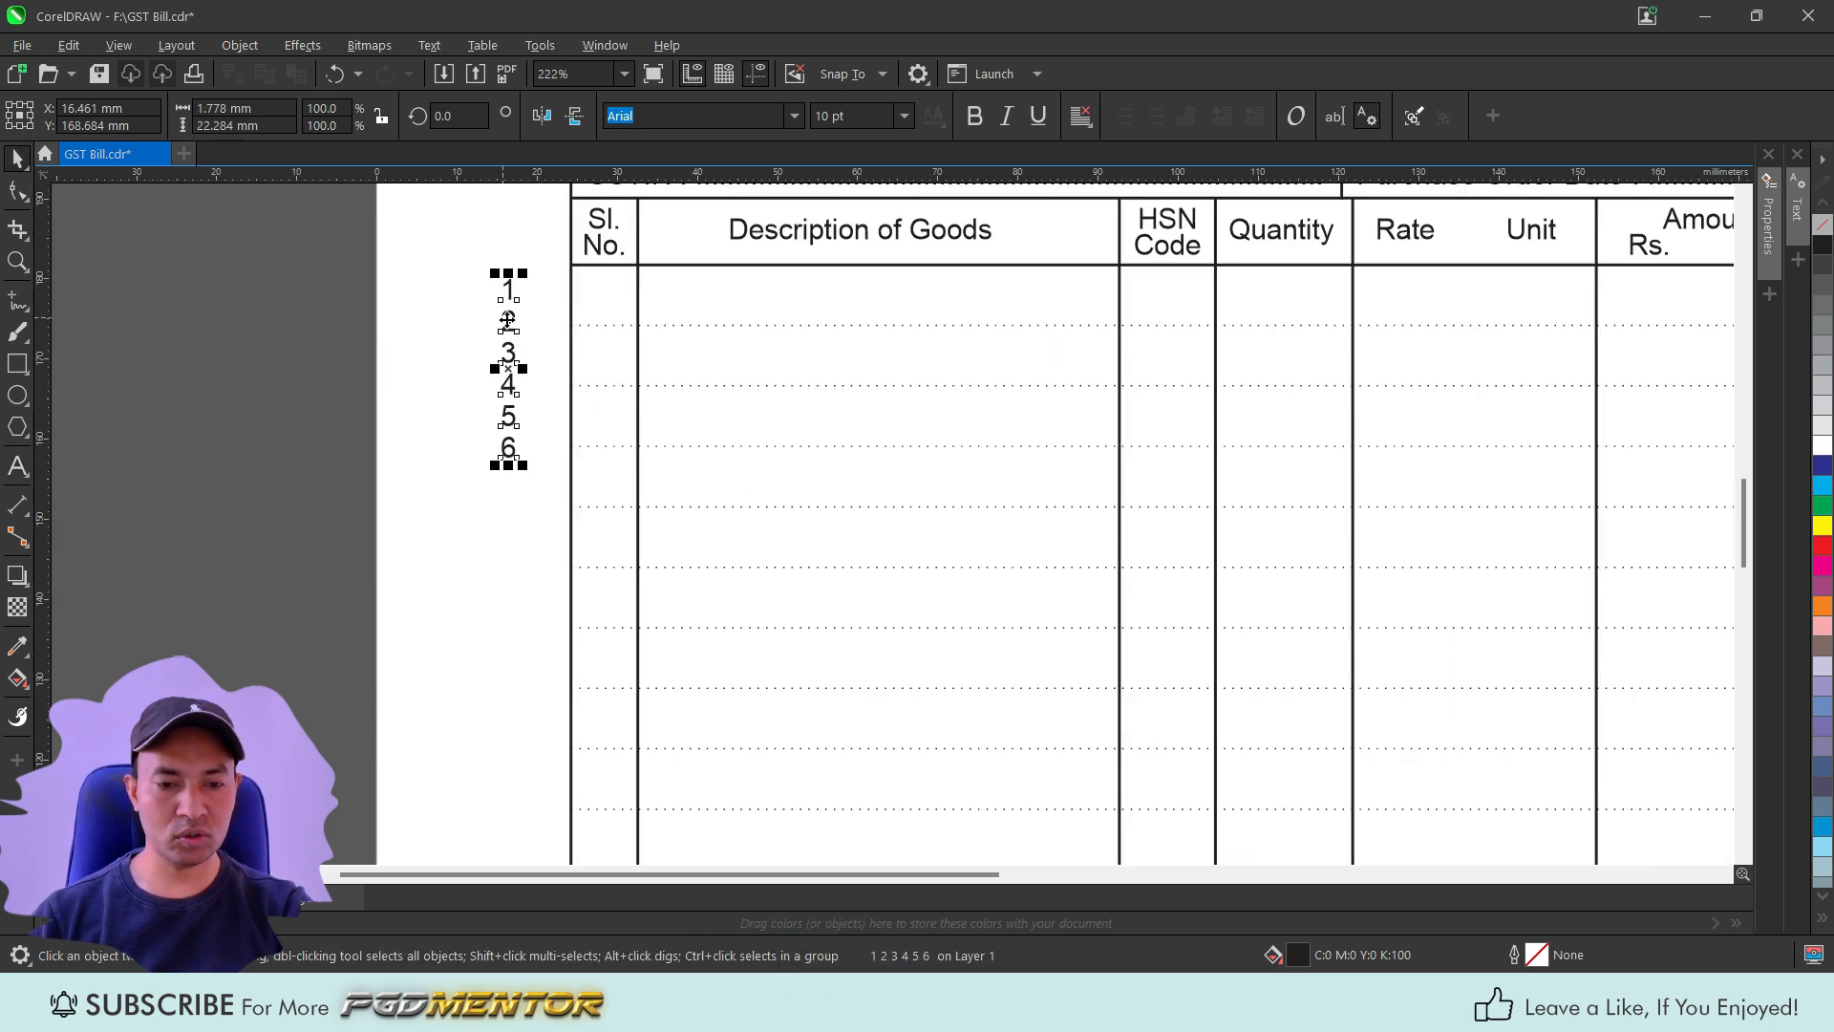
drag(508, 323, 602, 330)
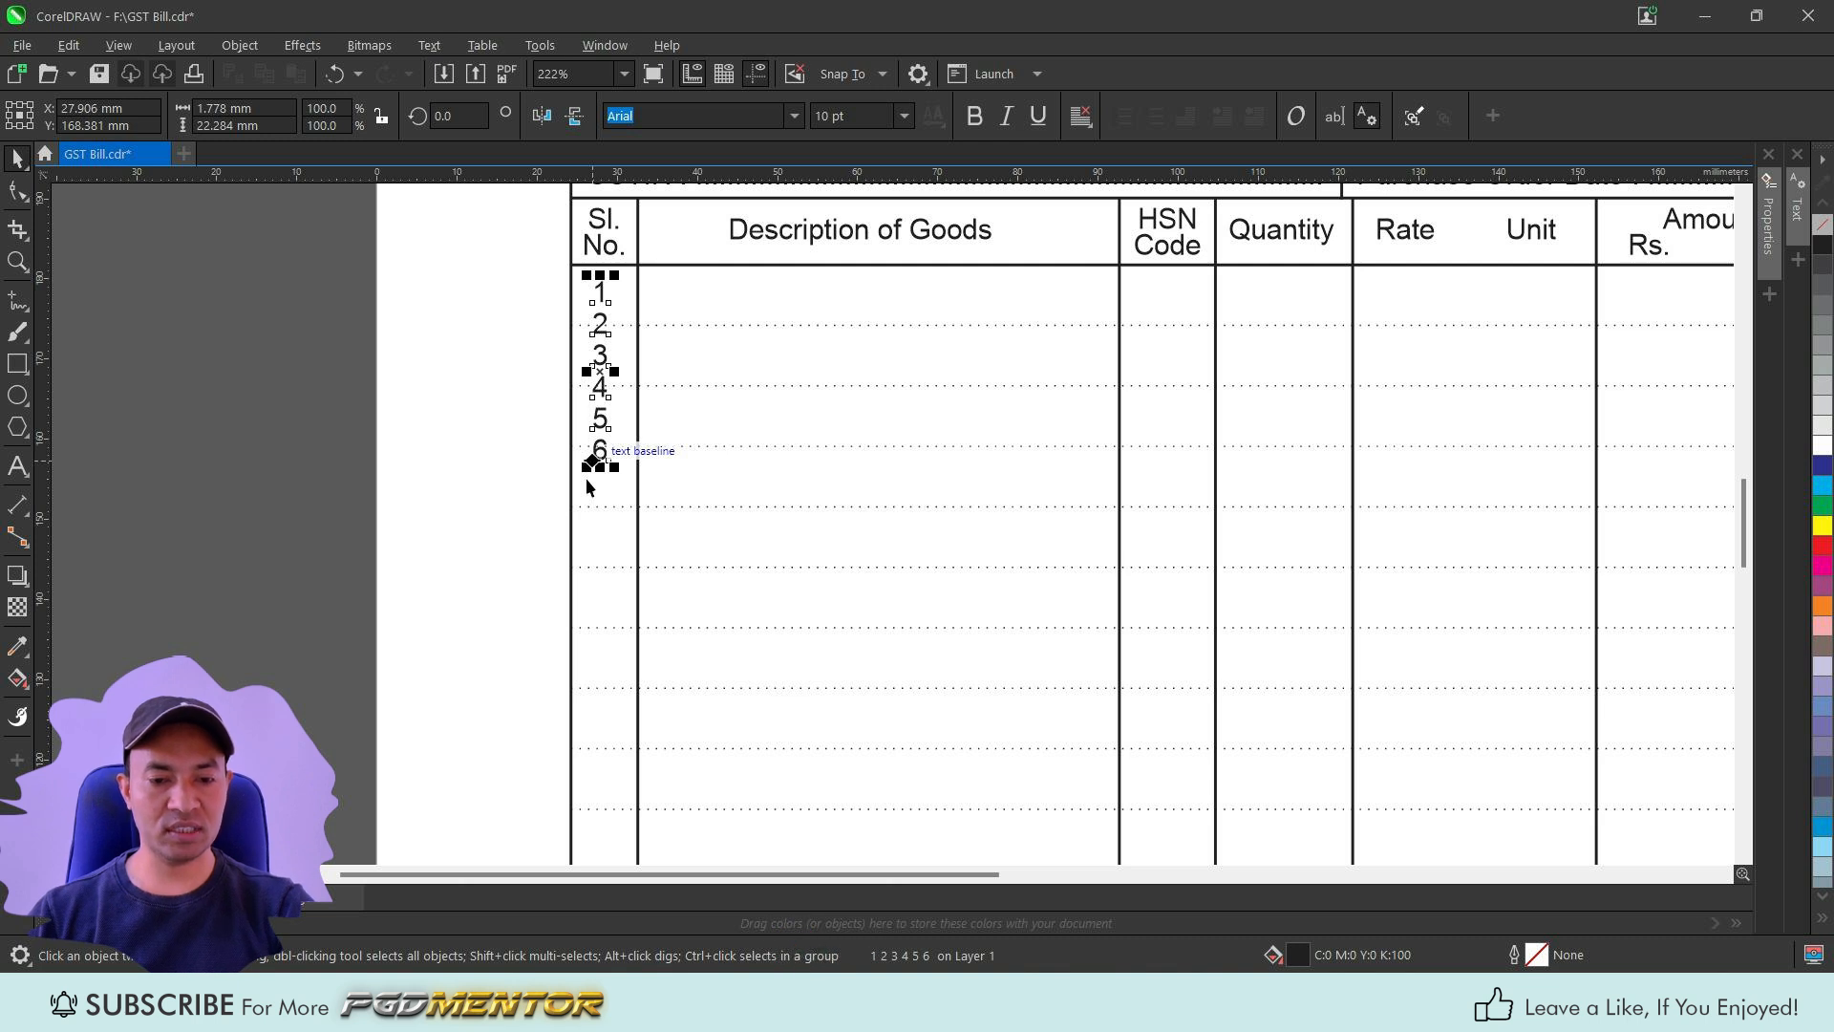
key(F10)
scroll(586, 488, down, 2)
drag(703, 409, 708, 507)
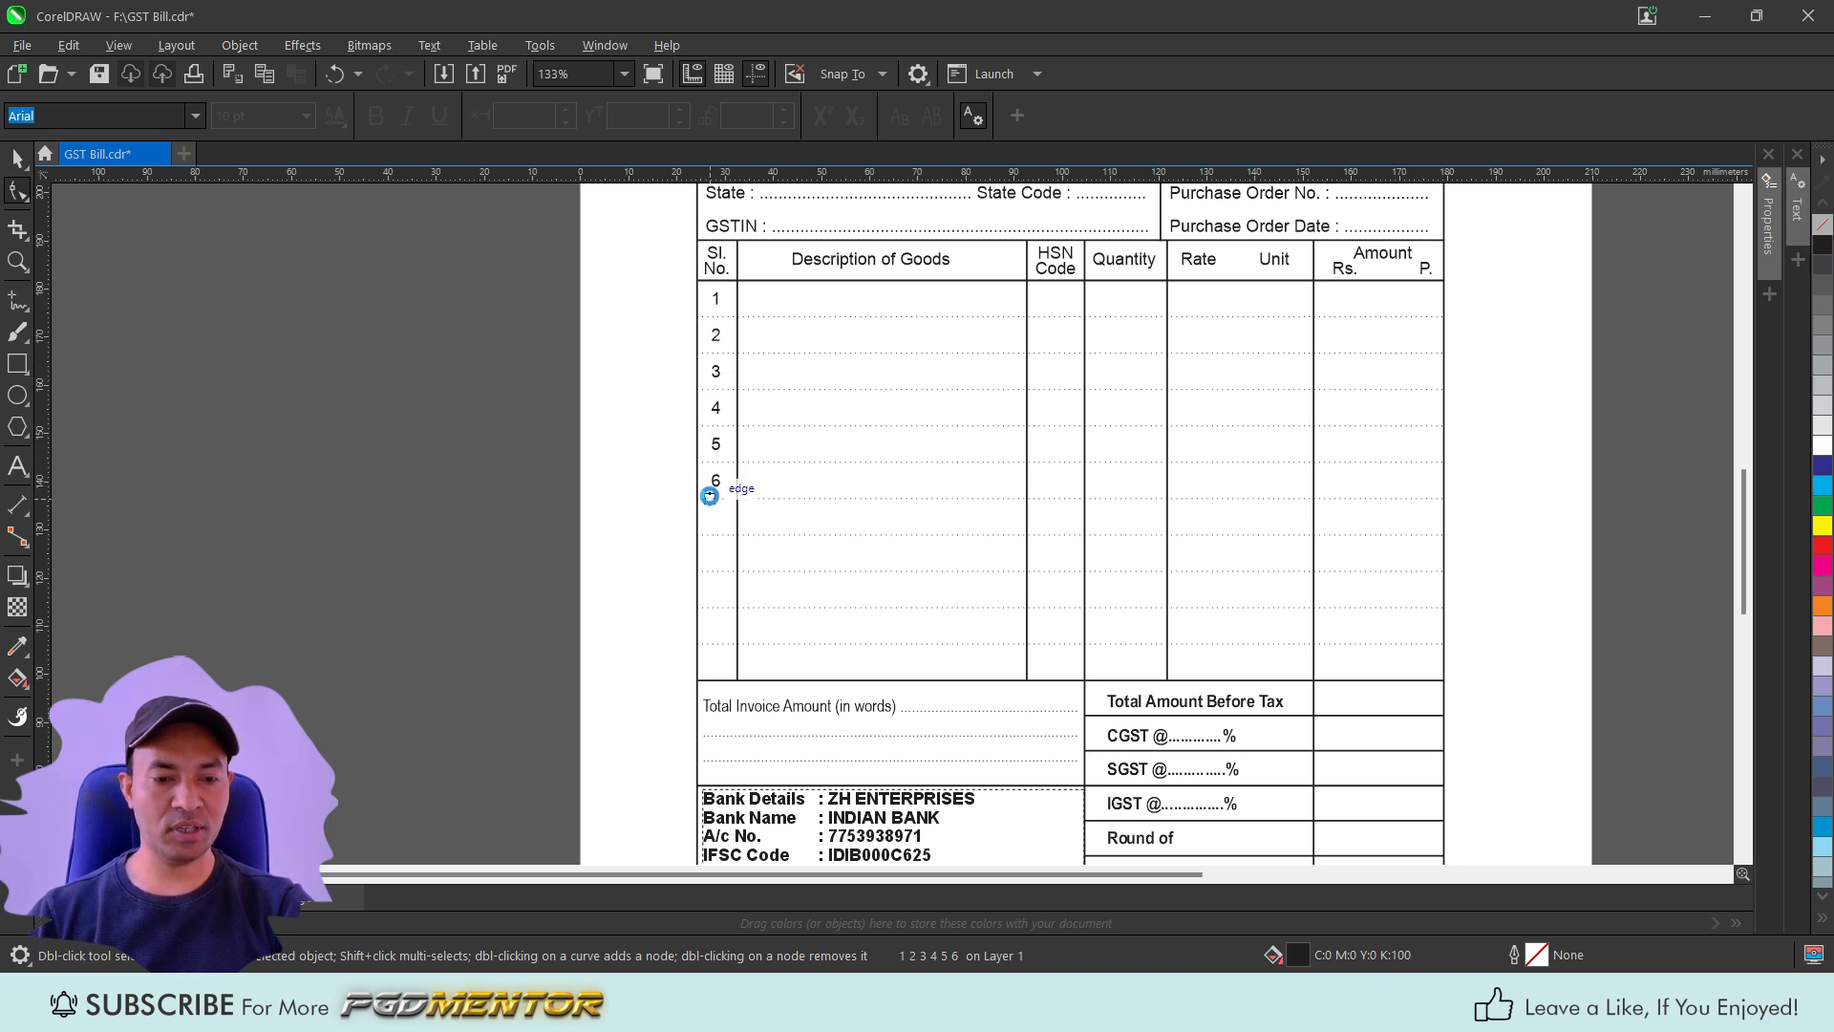
Continue the serial number text with 7 to 11 to fill the remaining goods rows.
scroll(669, 514, up, 2)
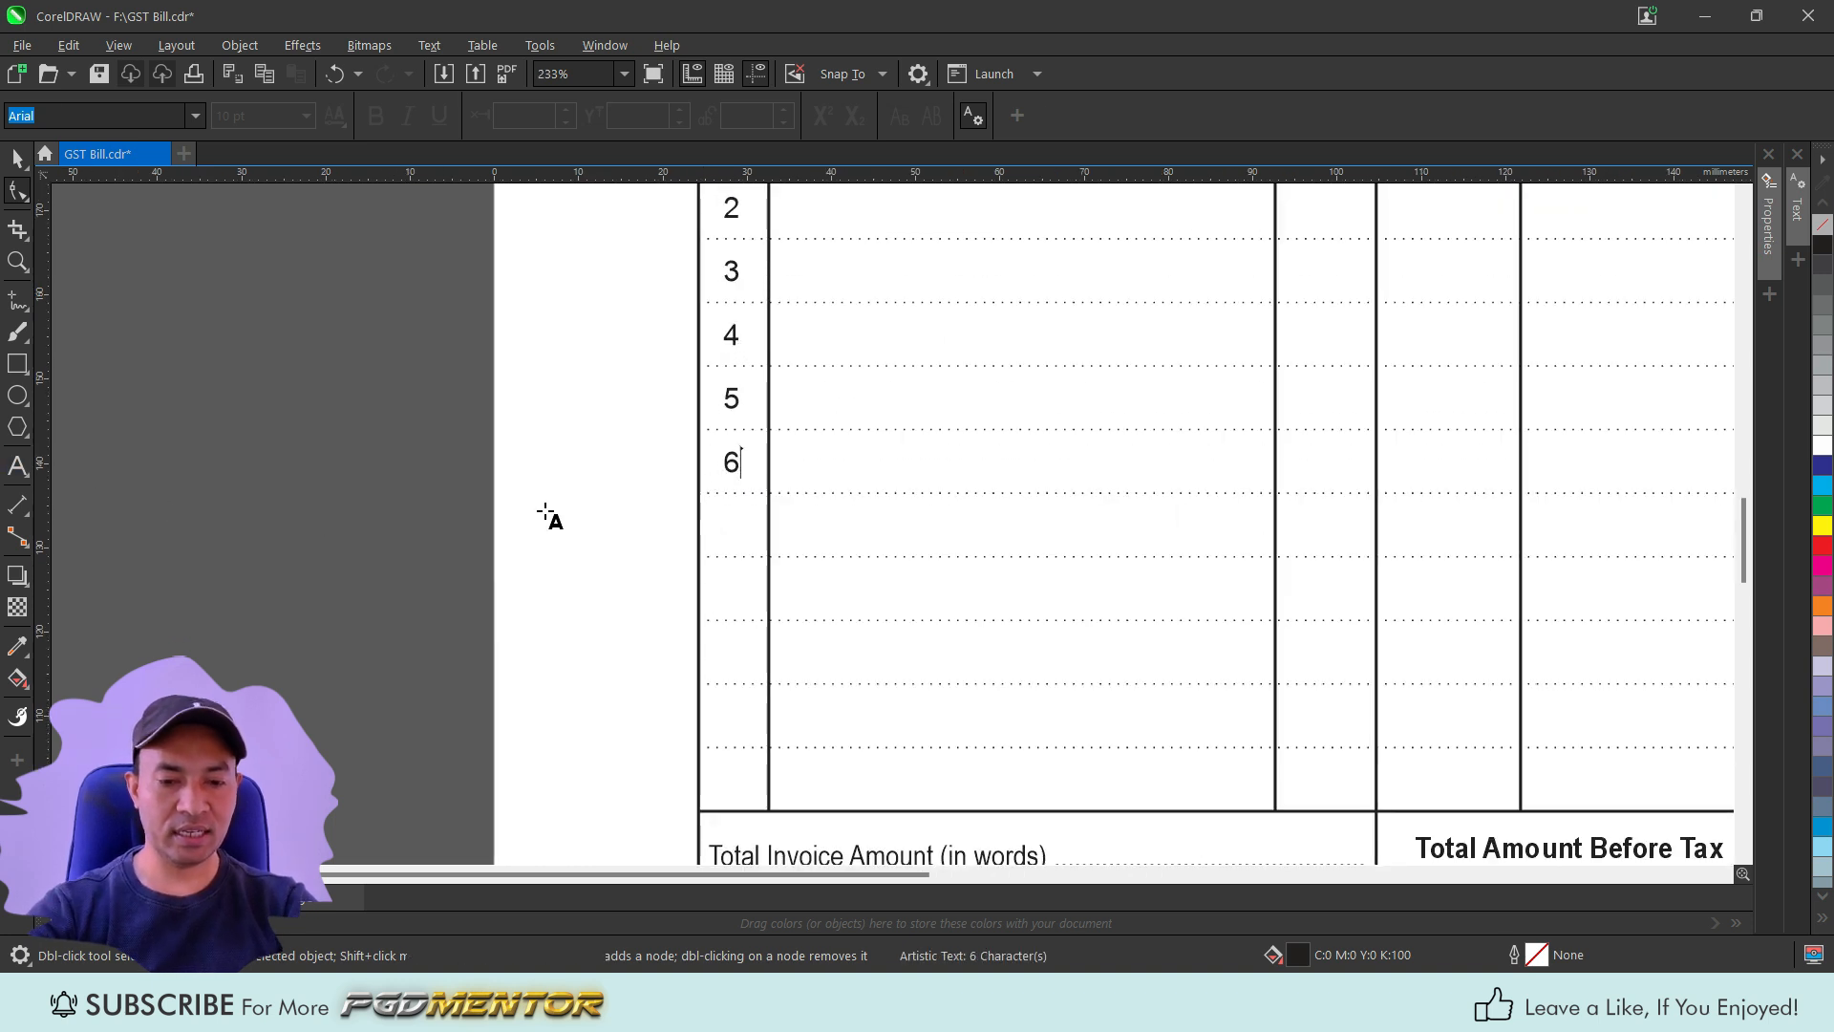
key(F8)
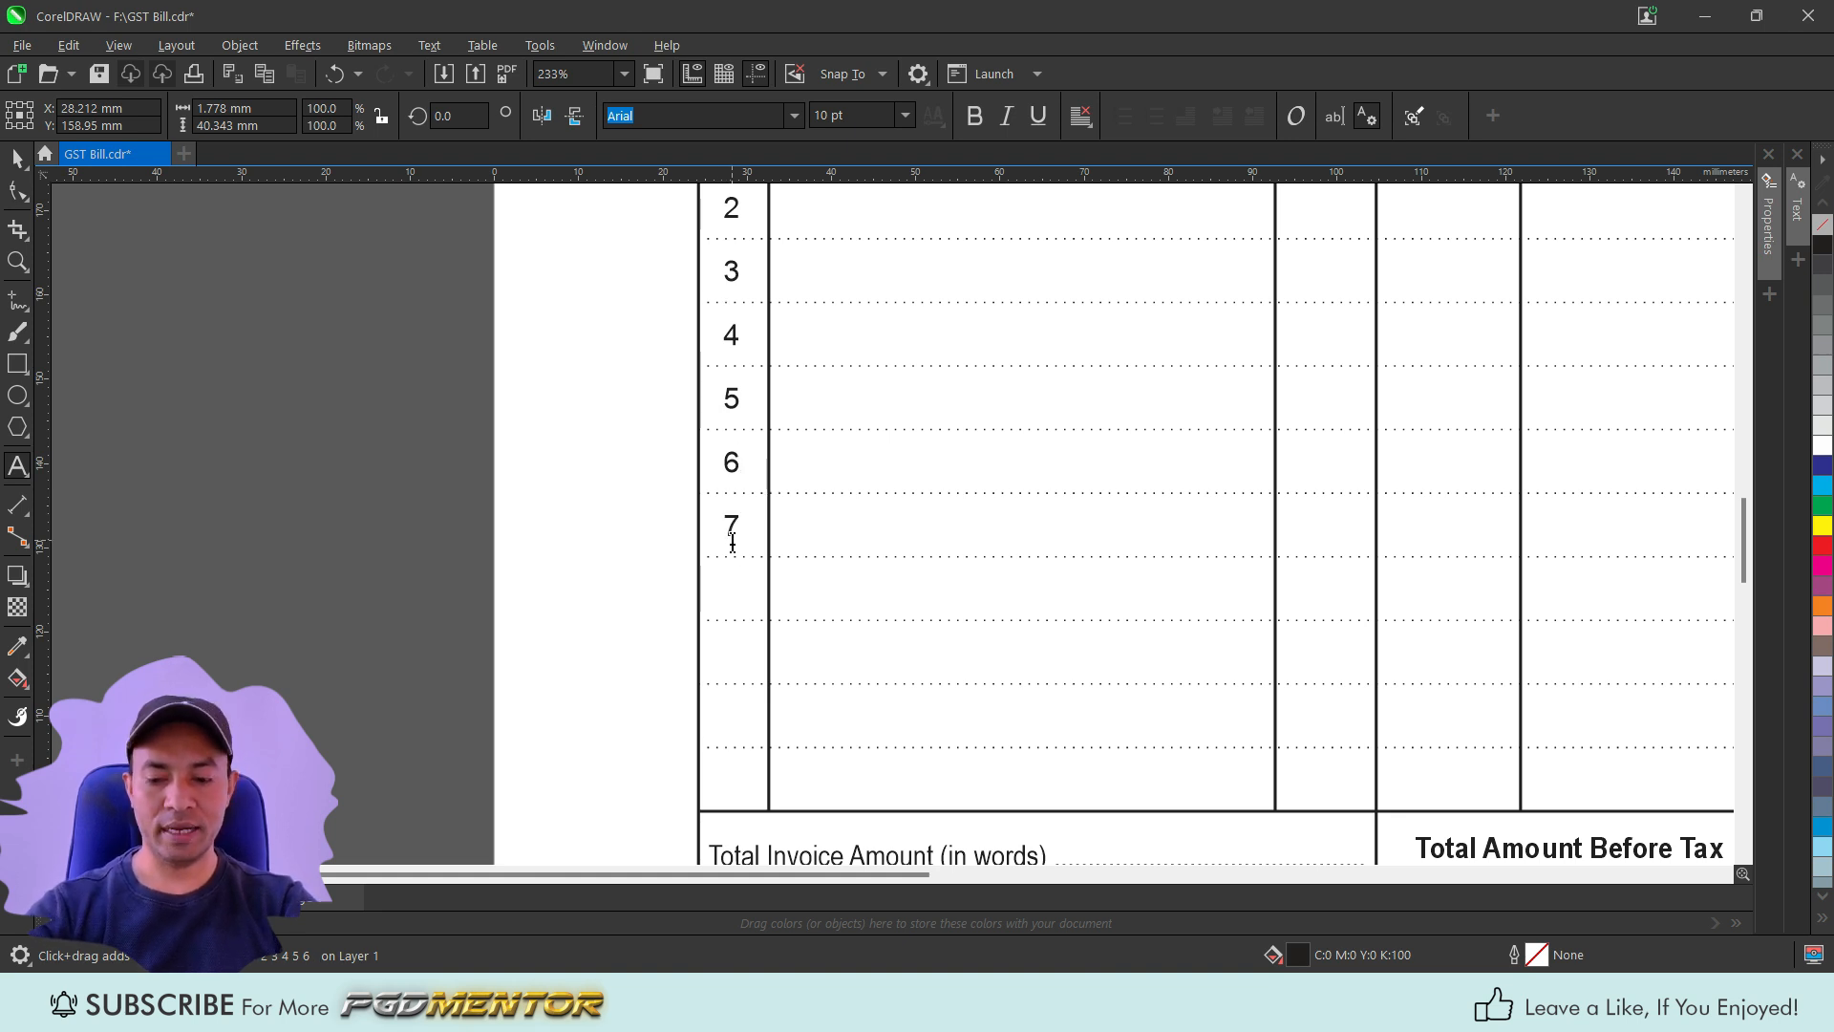
text(8)
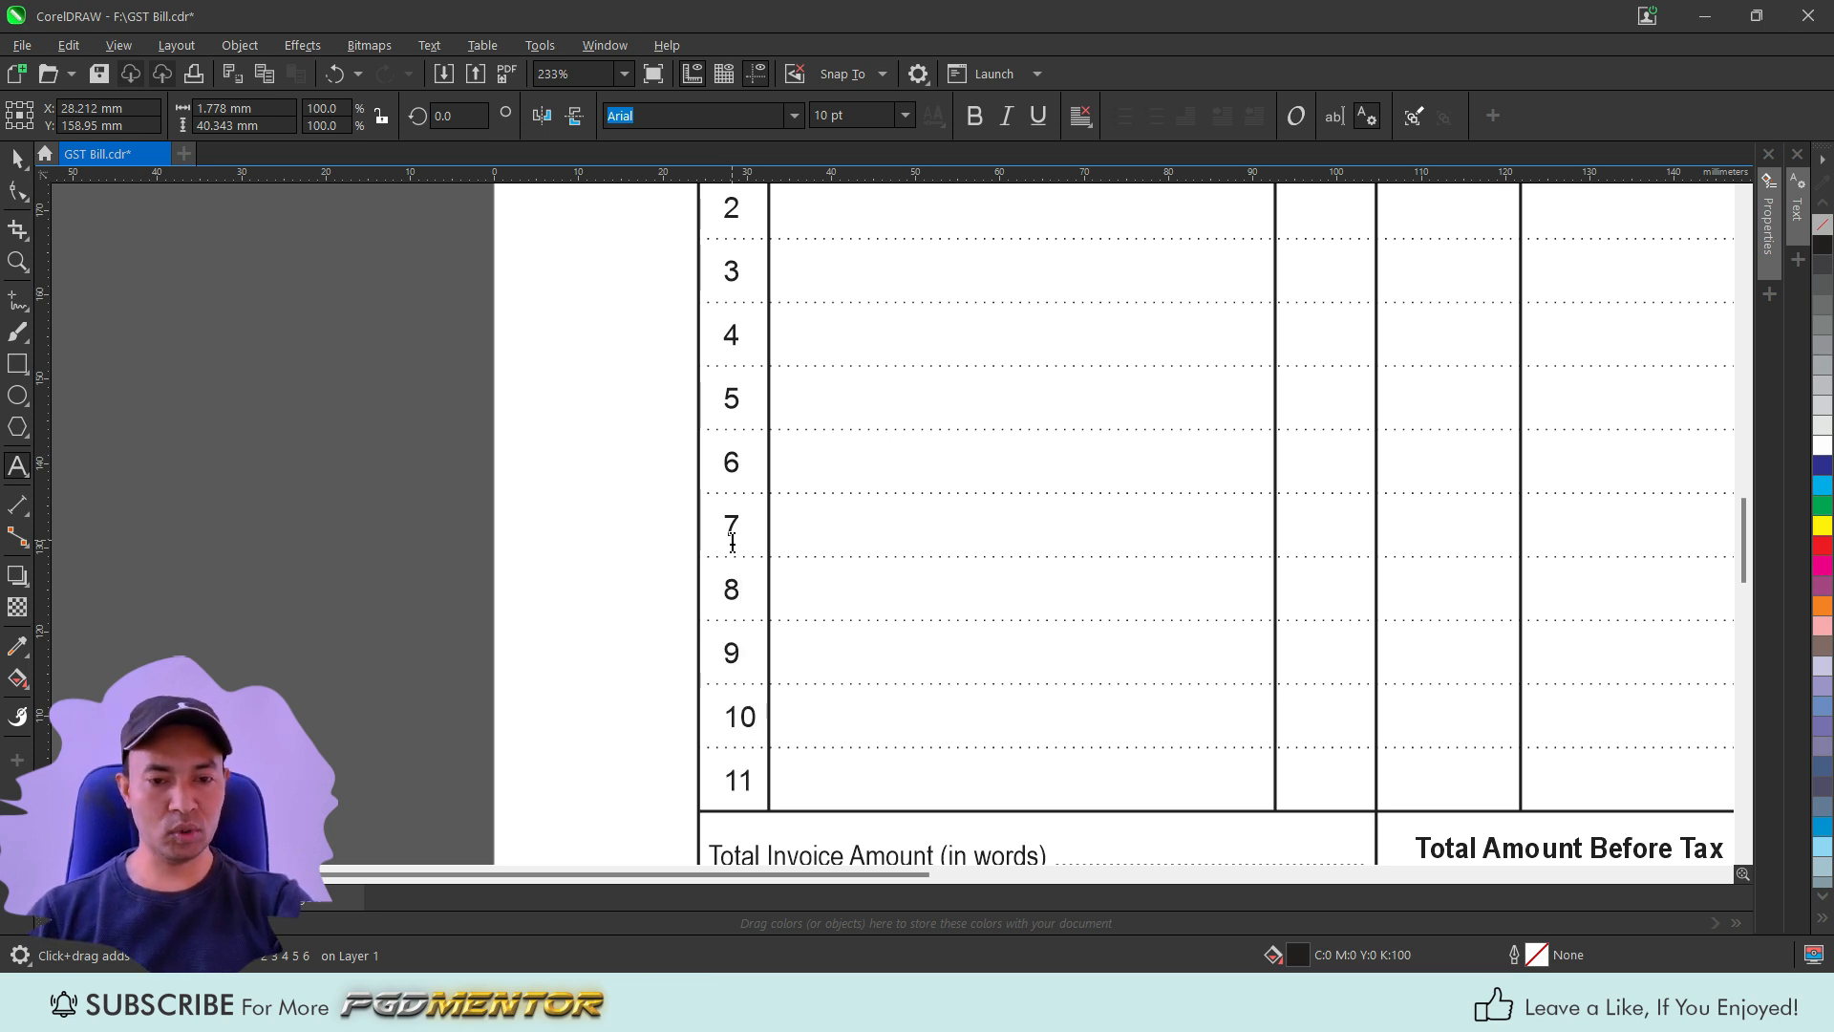
key(ctrl+space)
Examine the numbered goods table and the complete invoice layout on the page.
scroll(630, 541, down, 2)
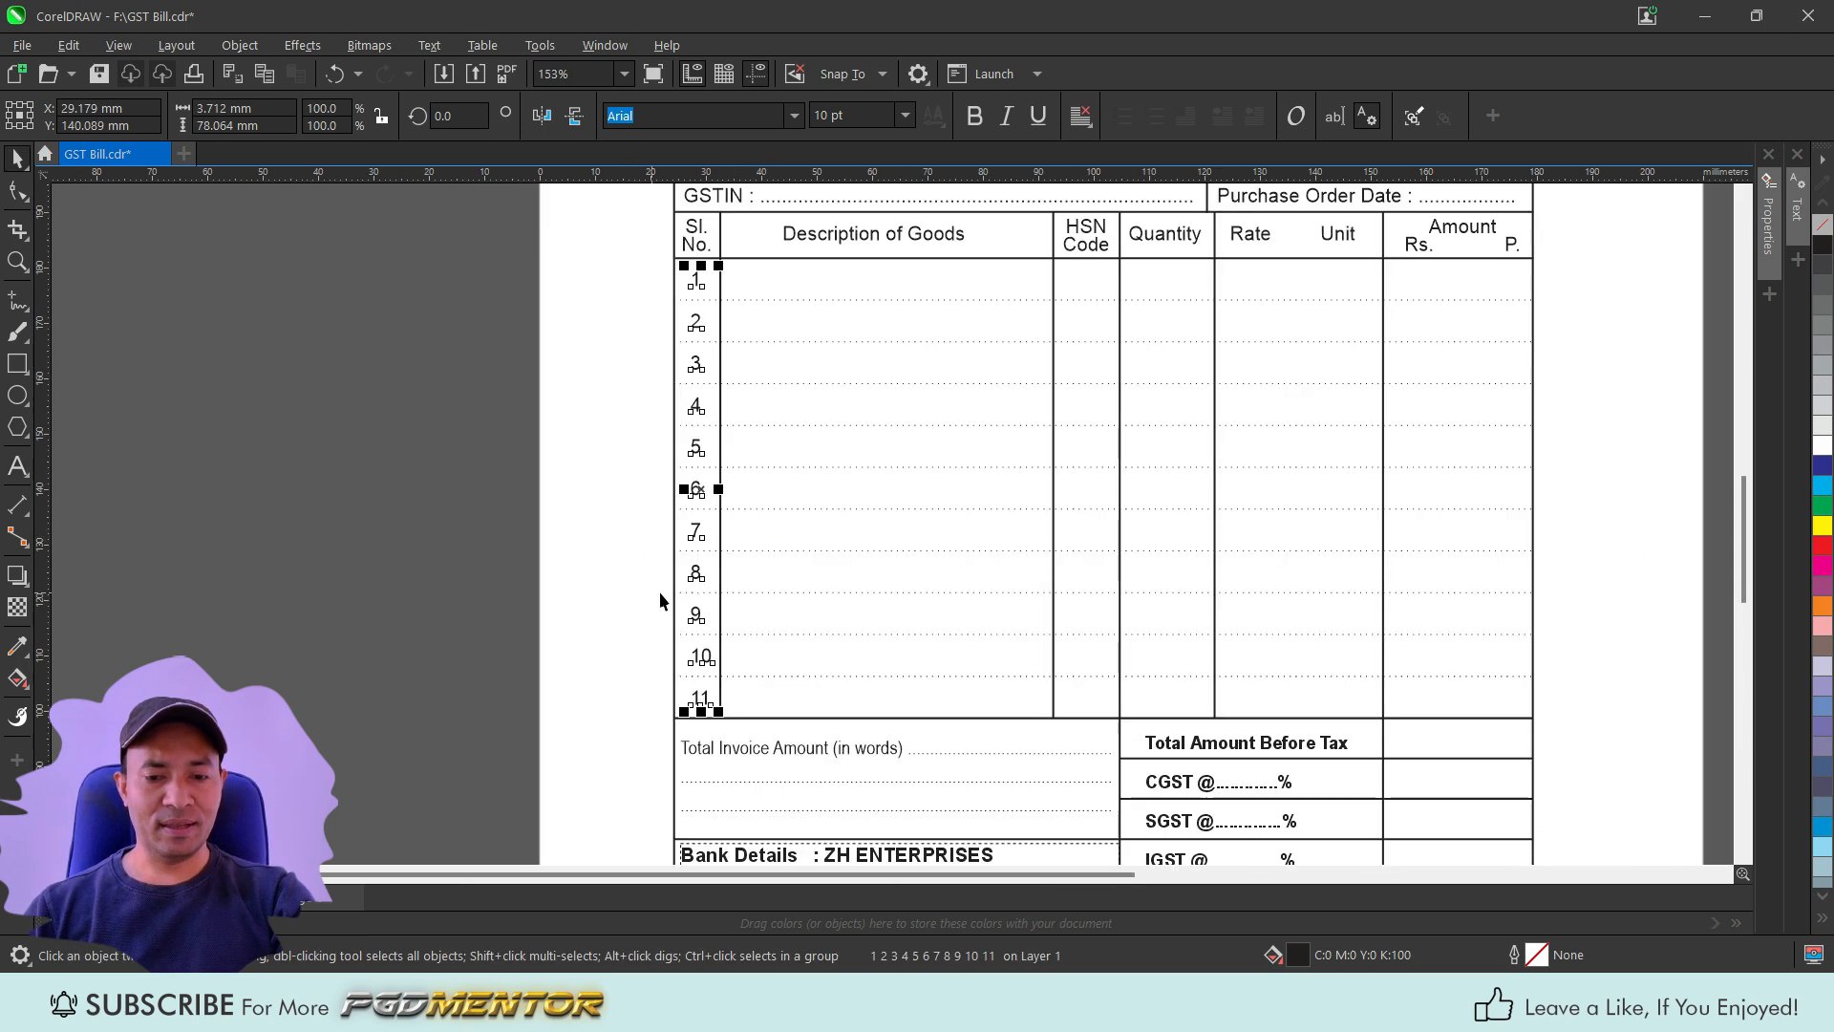
scroll(697, 516, down, 2)
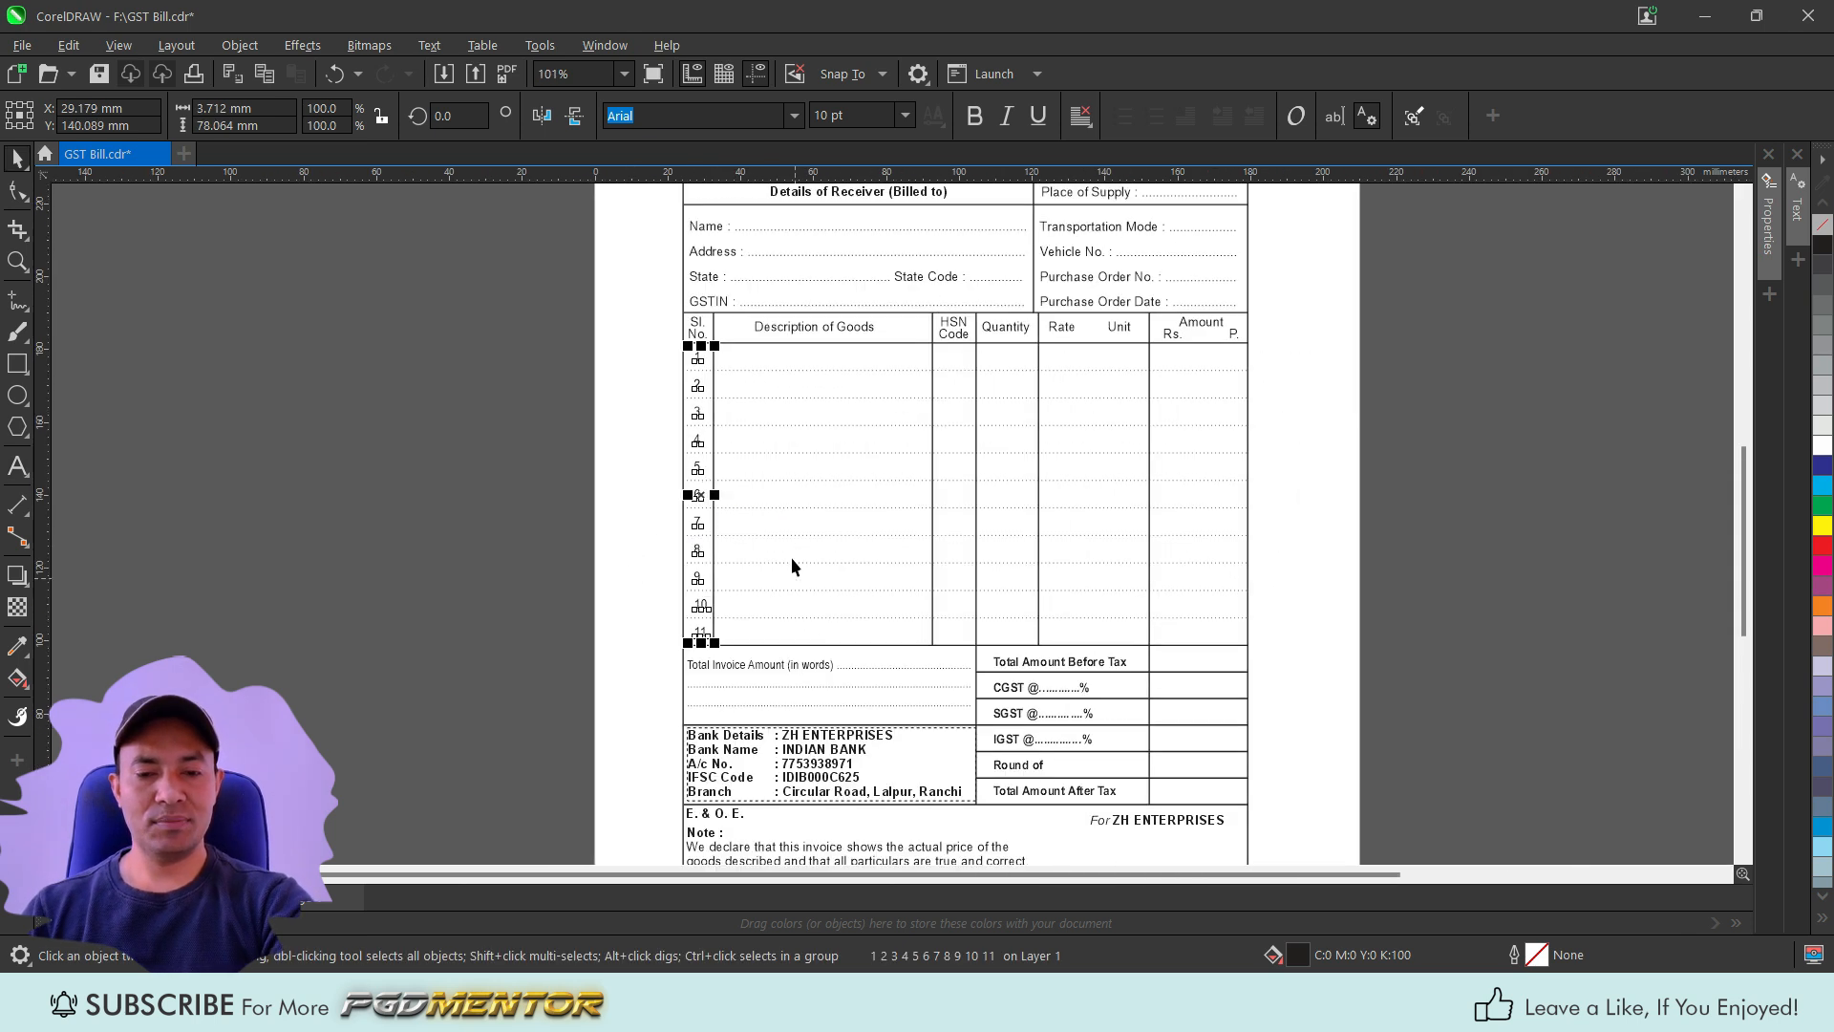
scroll(791, 558, down, 3)
scroll(820, 518, up, 2)
key(F4)
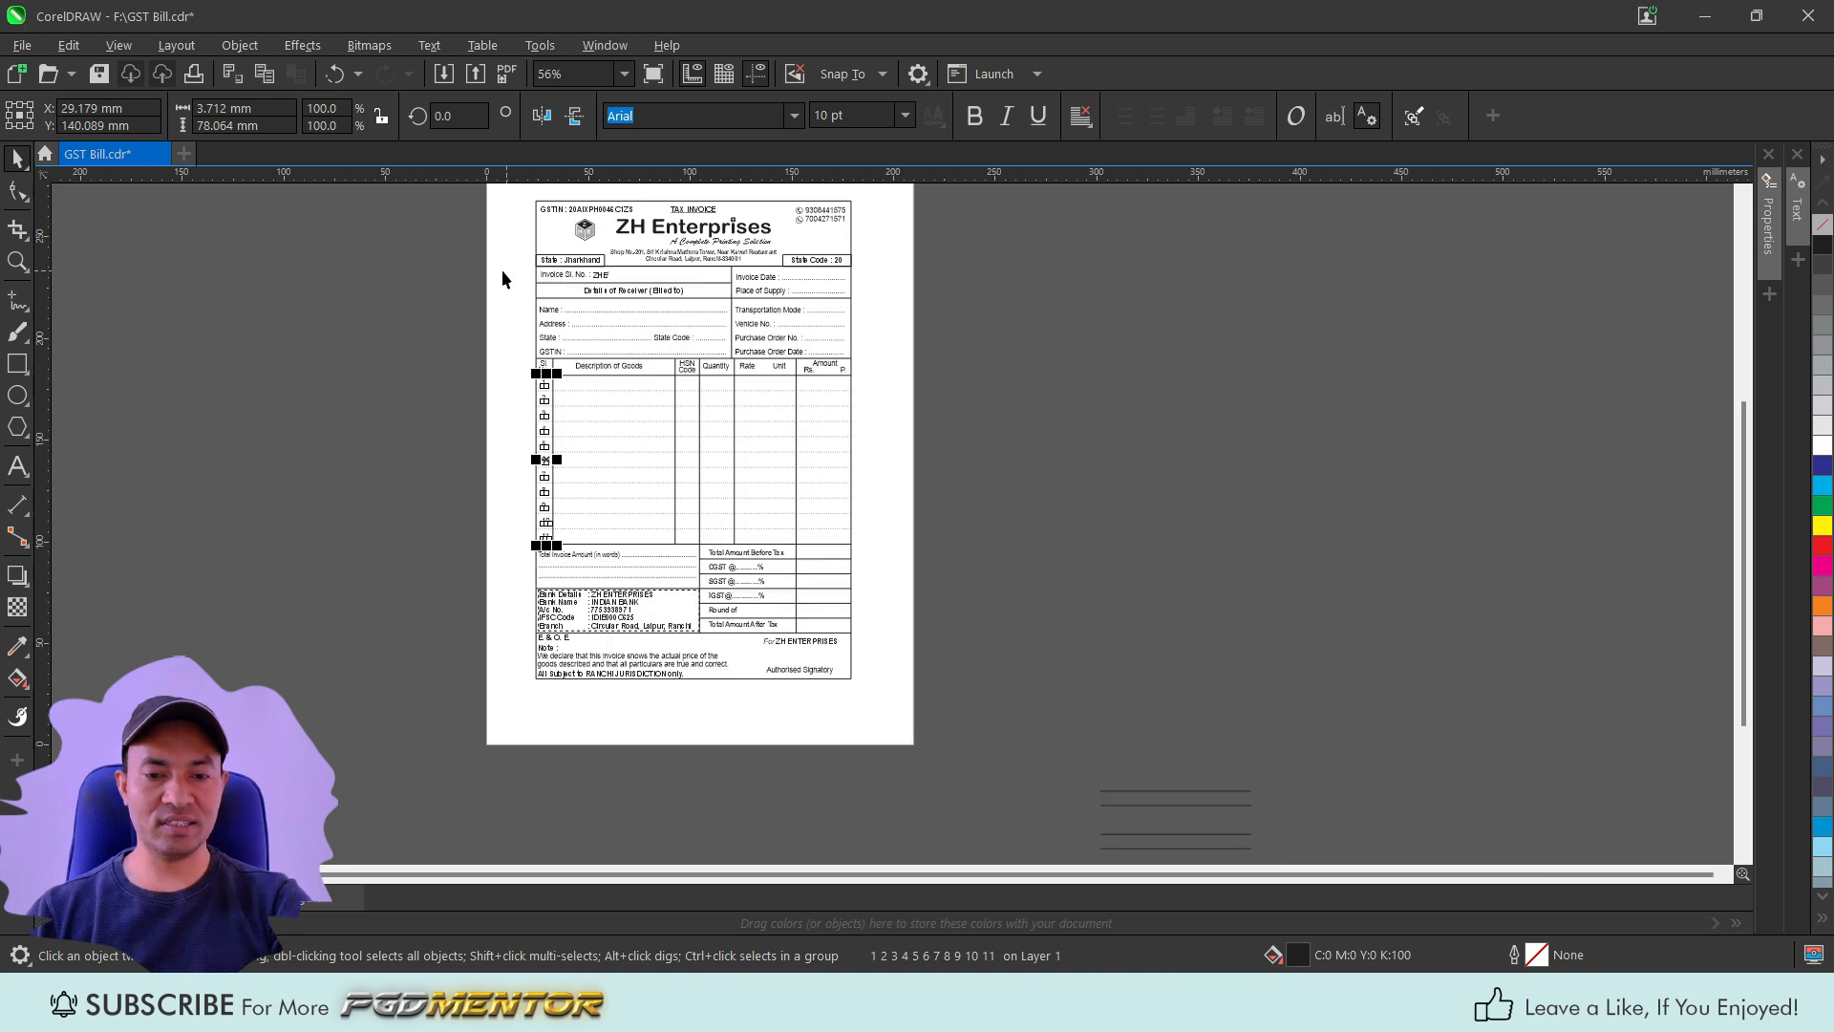
scroll(1041, 716, down, 2)
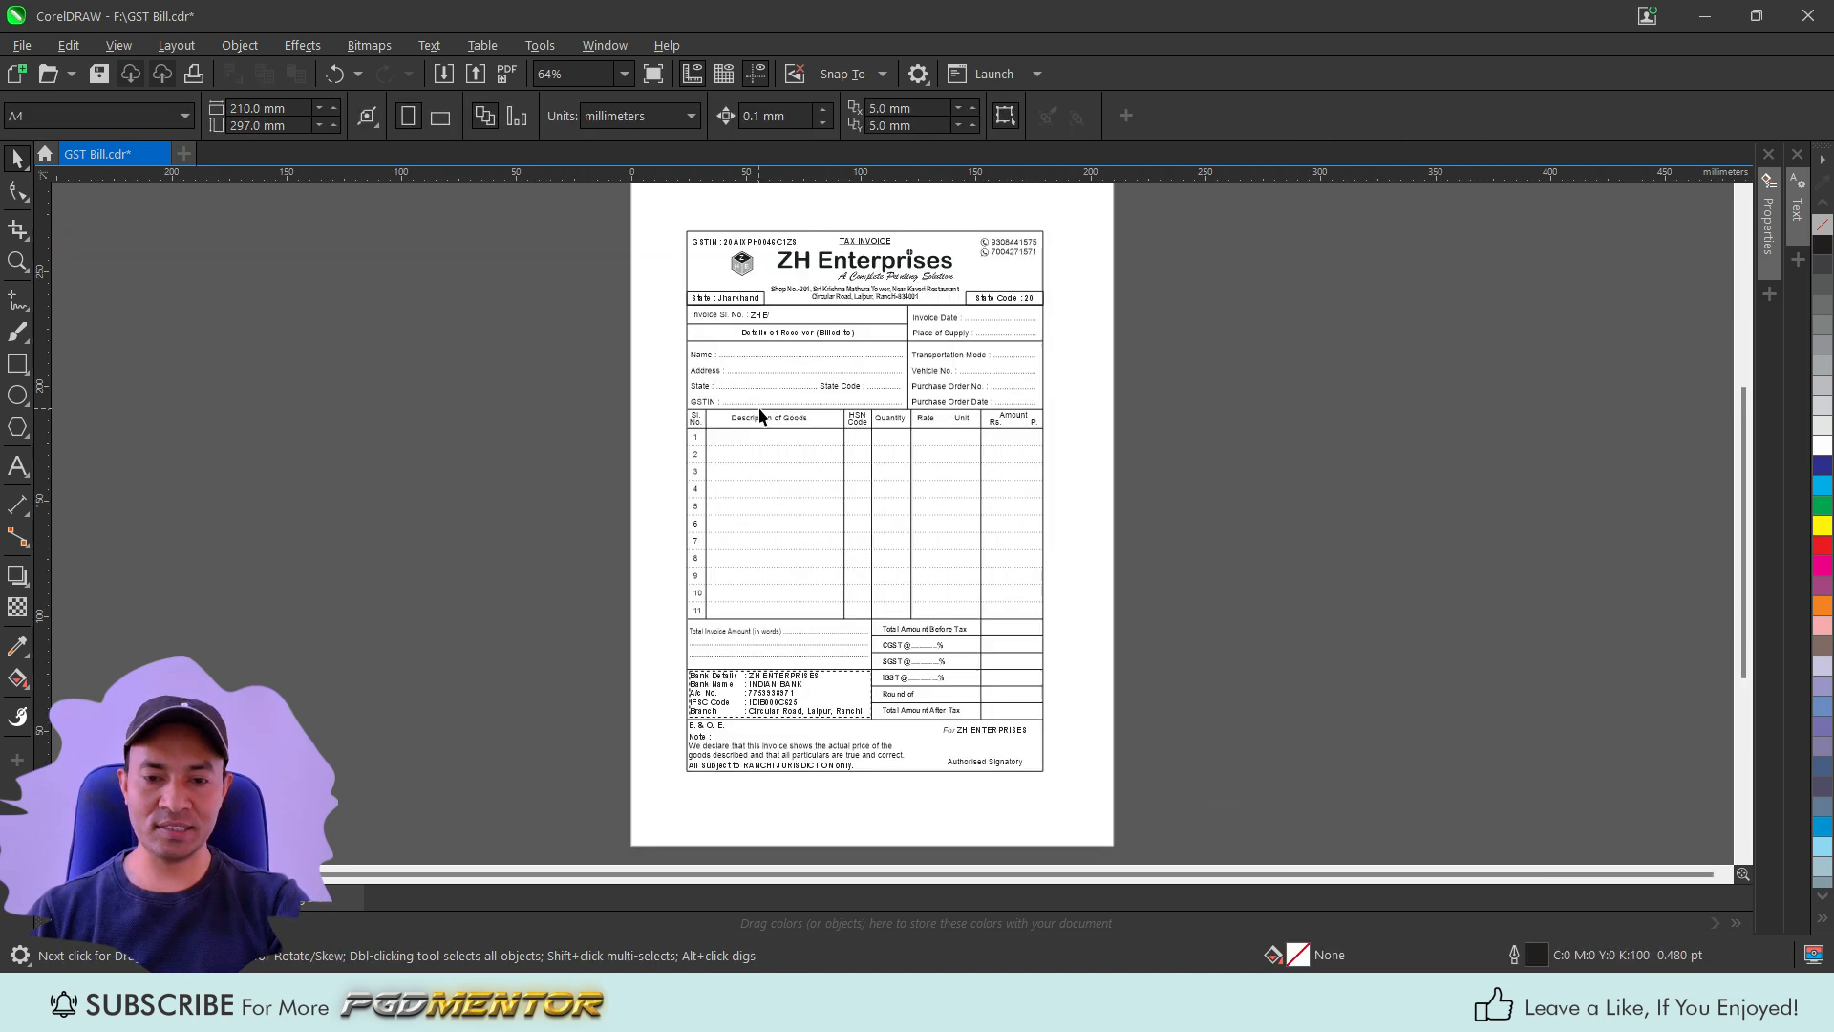
scroll(759, 411, up, 1)
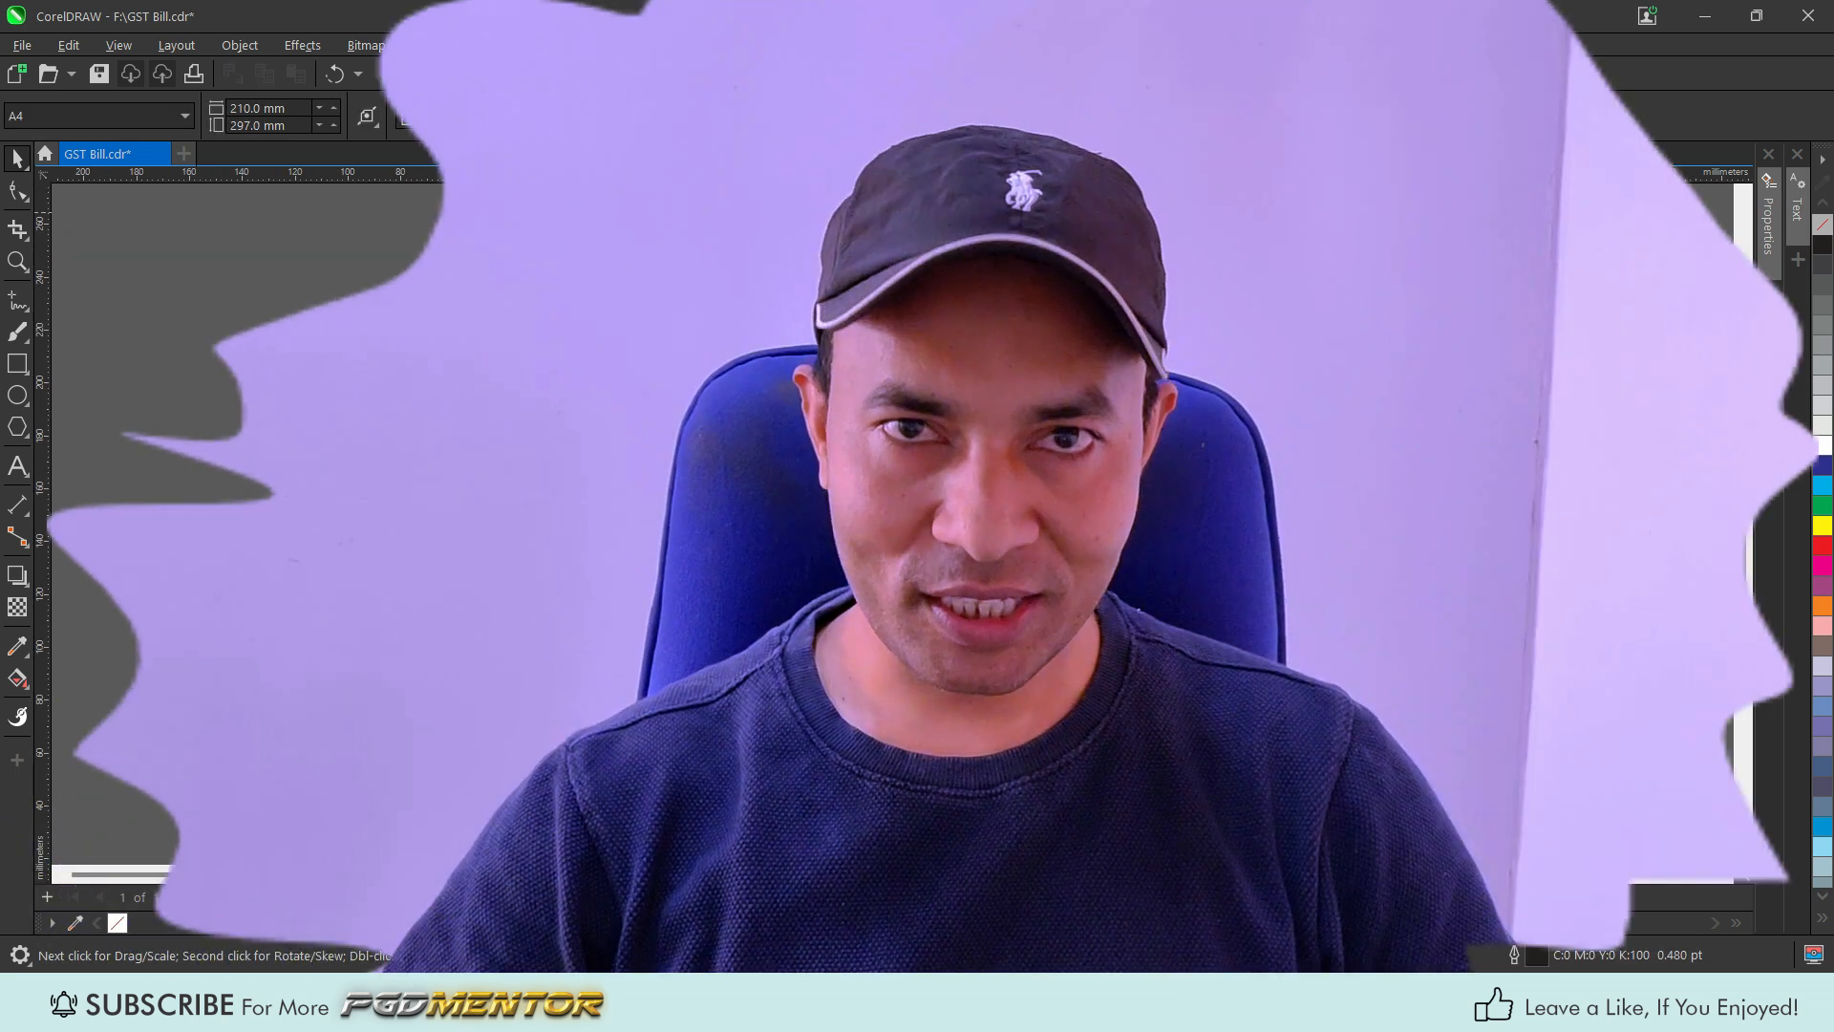